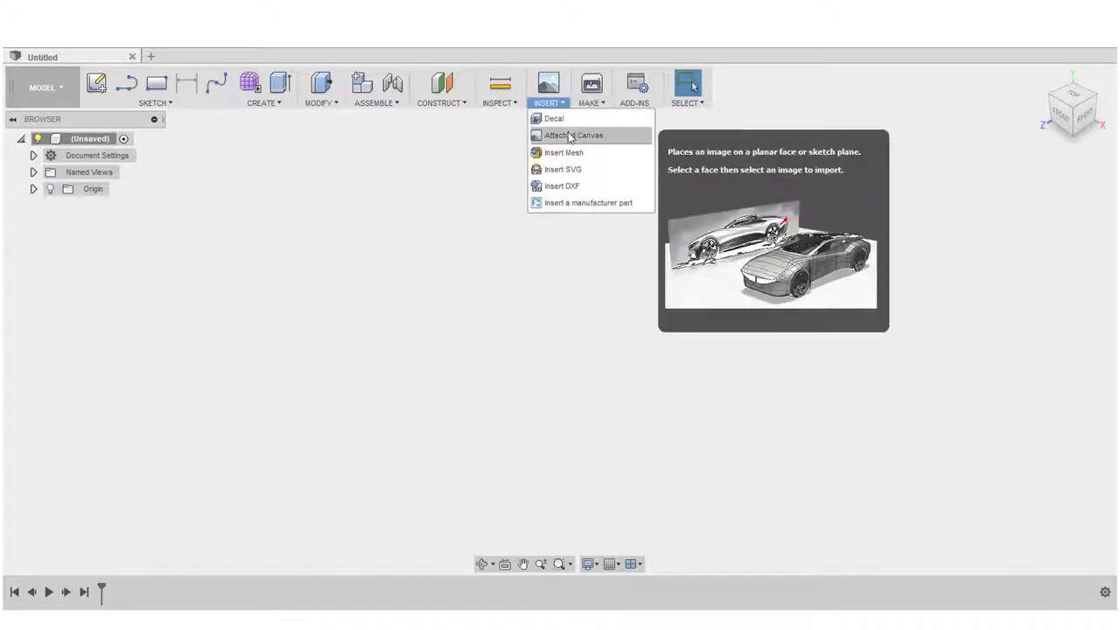
- Attach the image 1.png as a canvas on the YZ plane with its plane XY scale set to 5
left_click(571, 136)
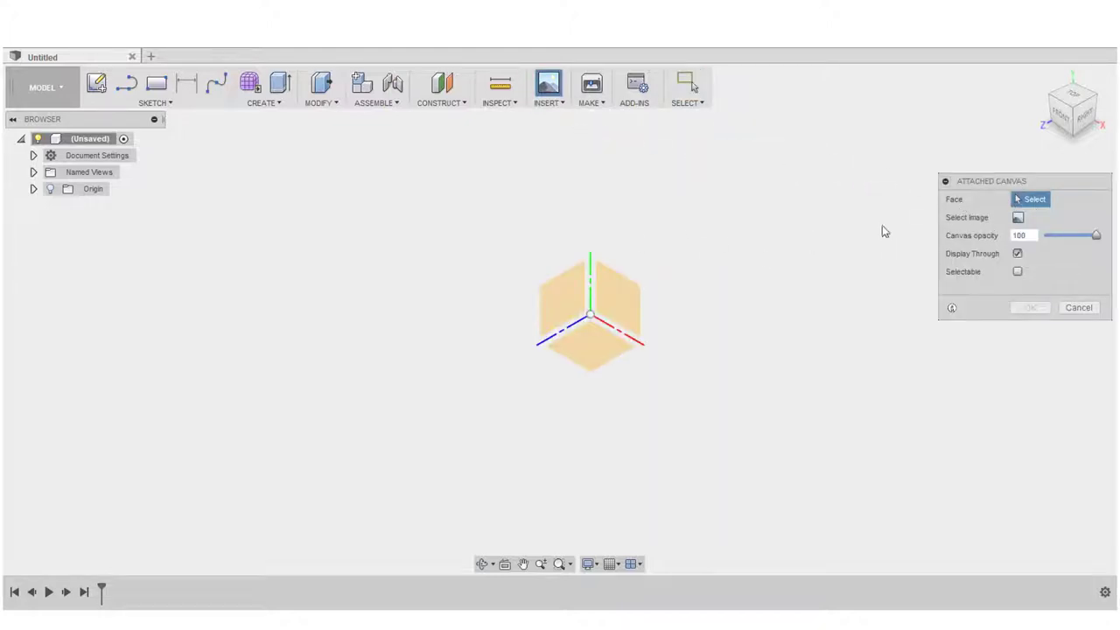
left_click(569, 292)
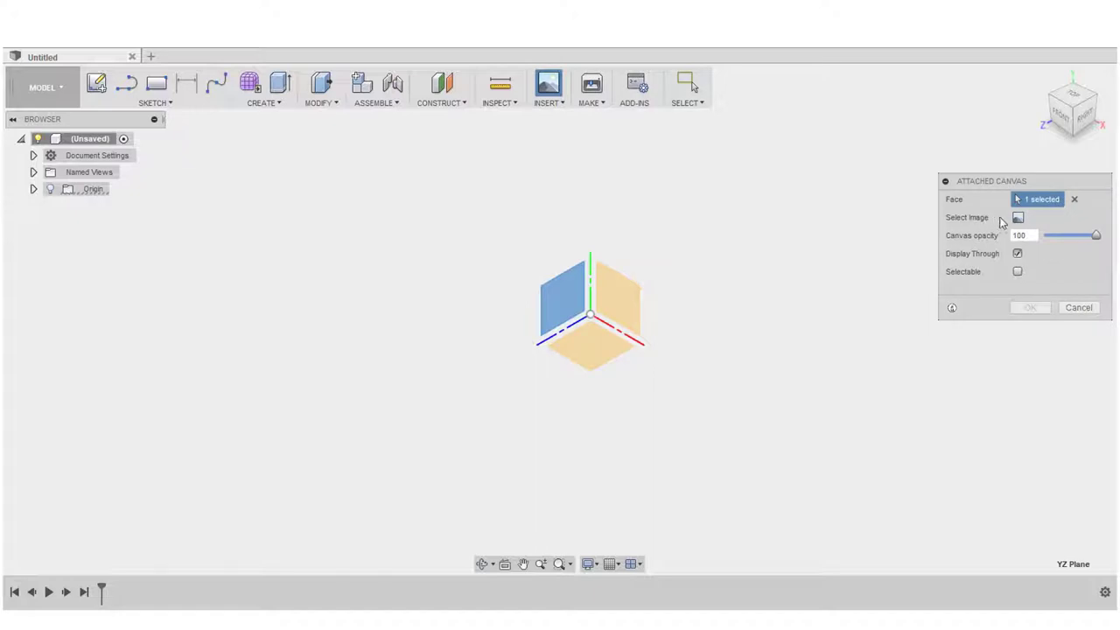
left_click(1018, 218)
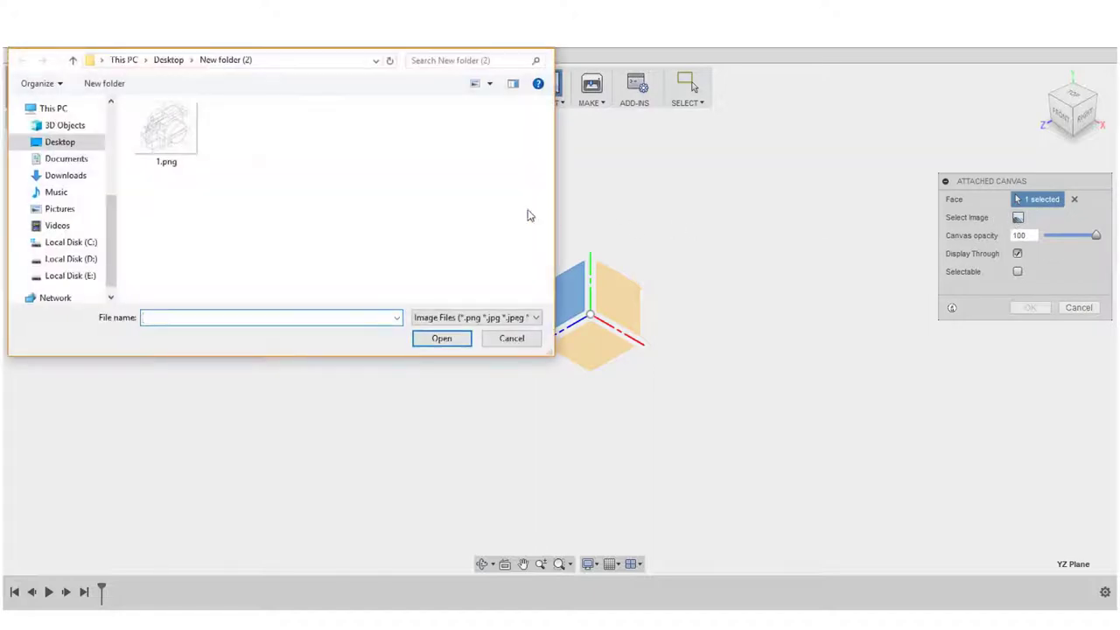
double_click(175, 160)
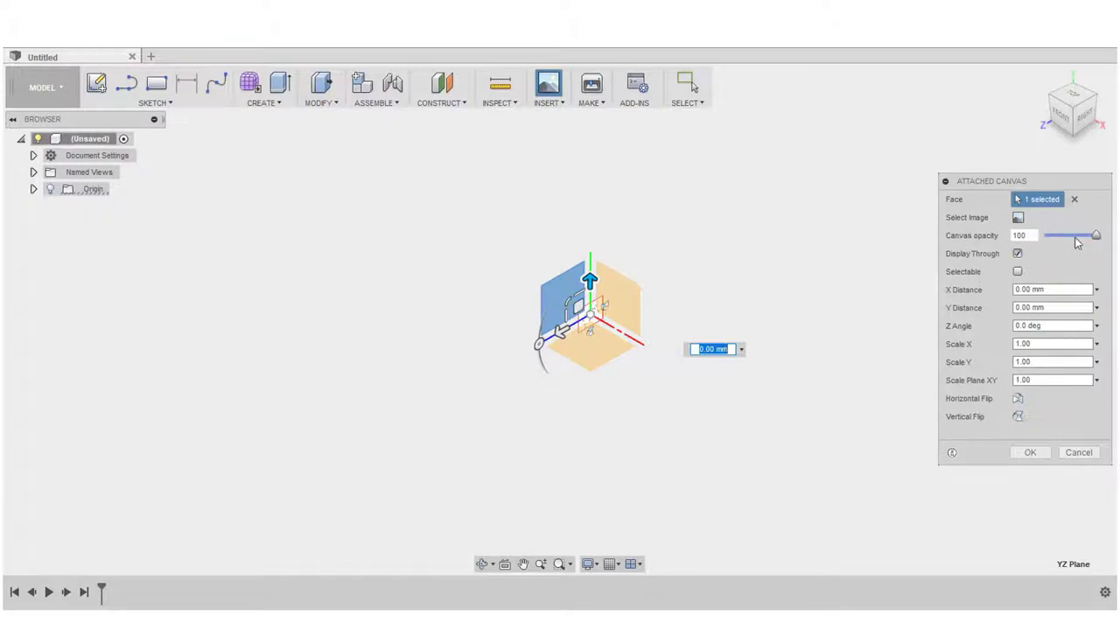
left_click(1041, 379)
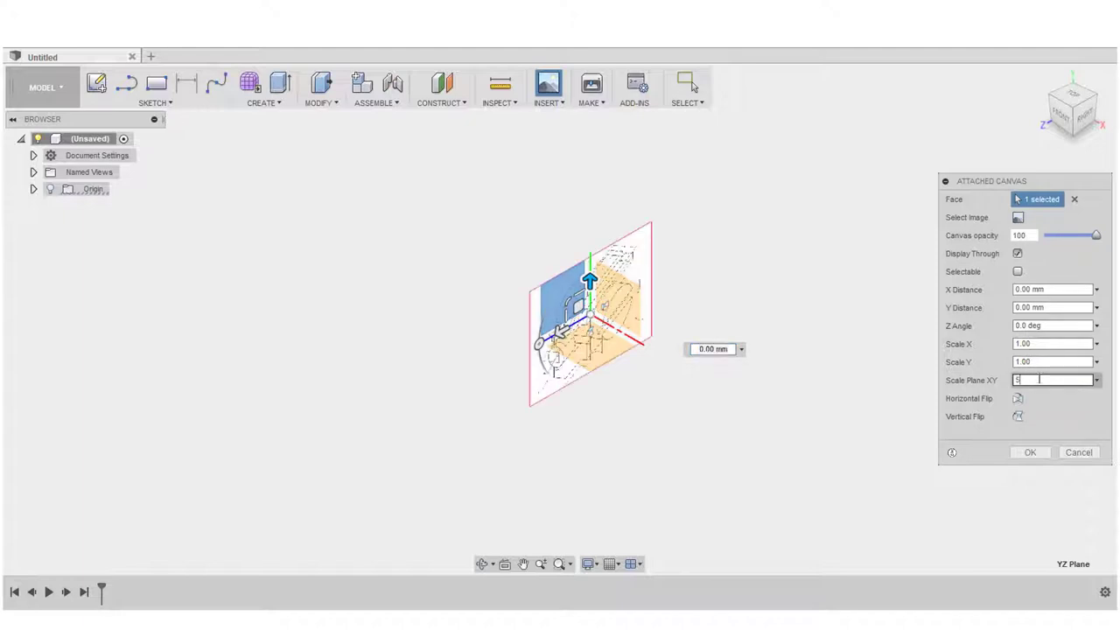
key("Return")
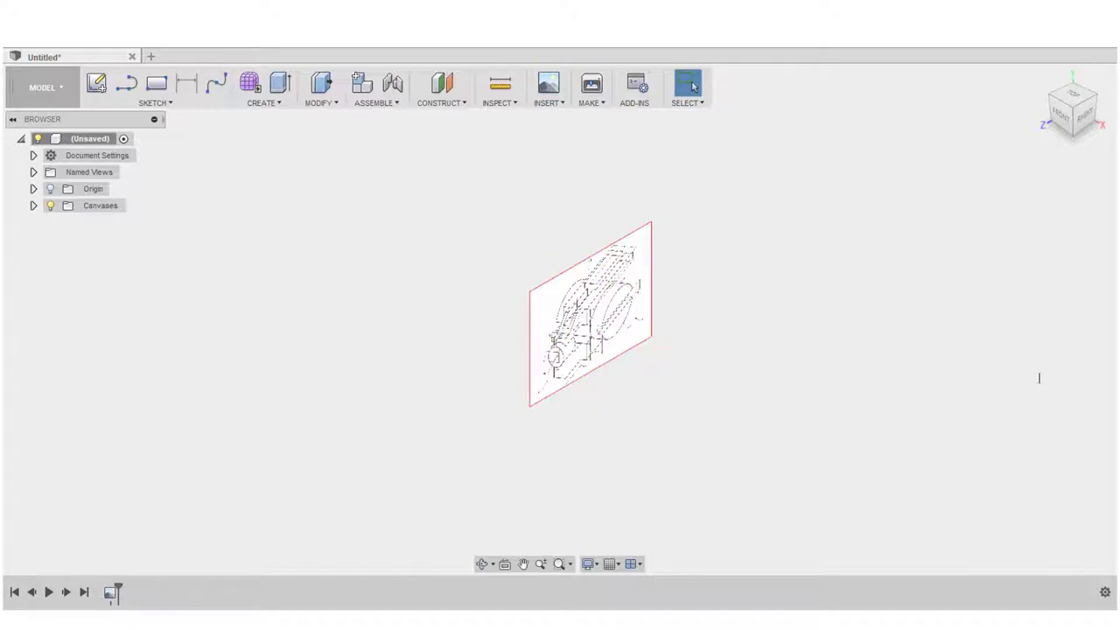
- Face the right view and start a new line sketch on the YZ plane
left_click(1086, 115)
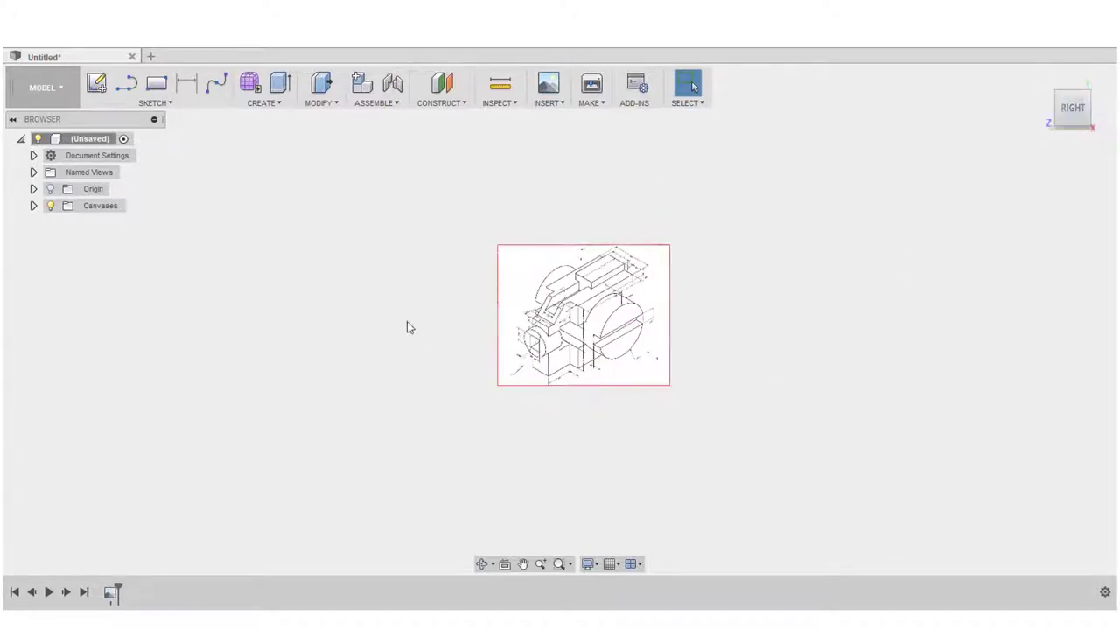
scroll(444, 317, "up", 5)
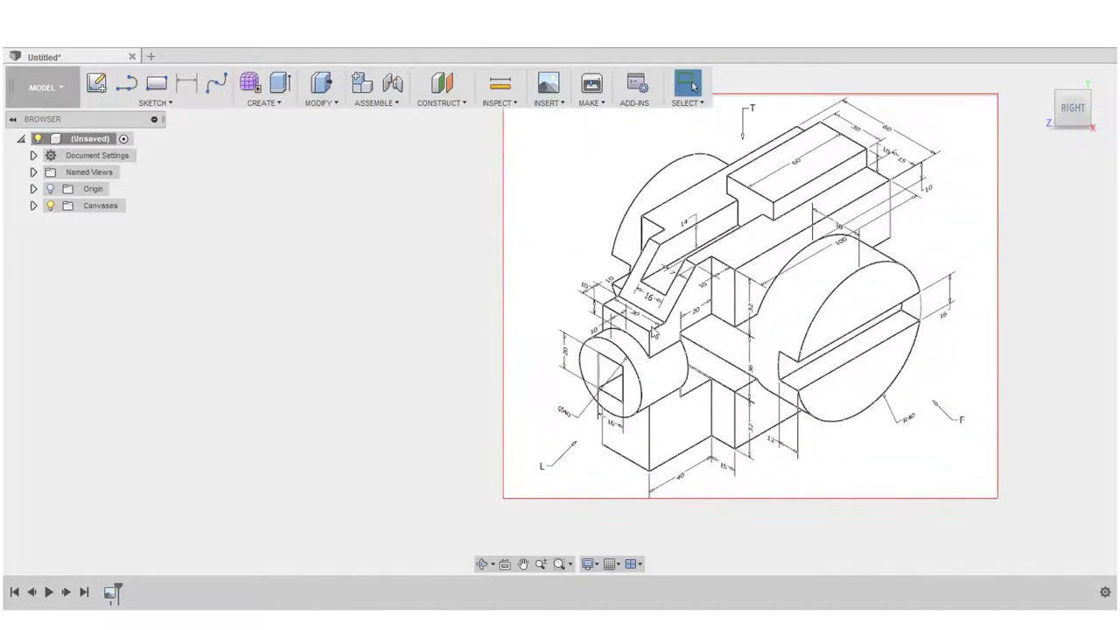
scroll(655, 332, "down", 2)
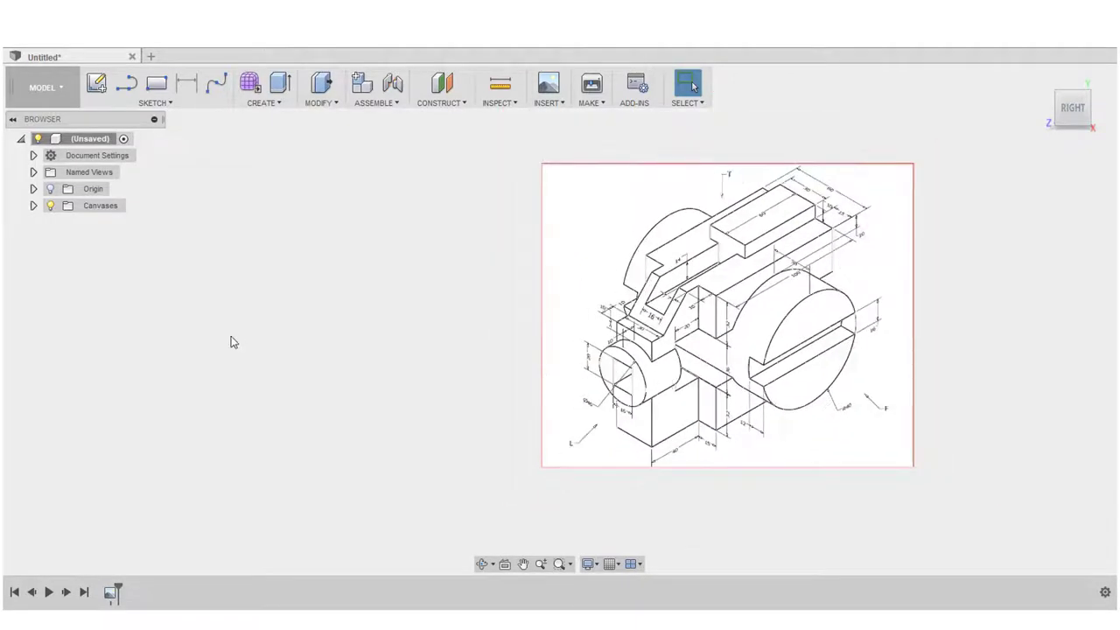
scroll(233, 340, "up", 2)
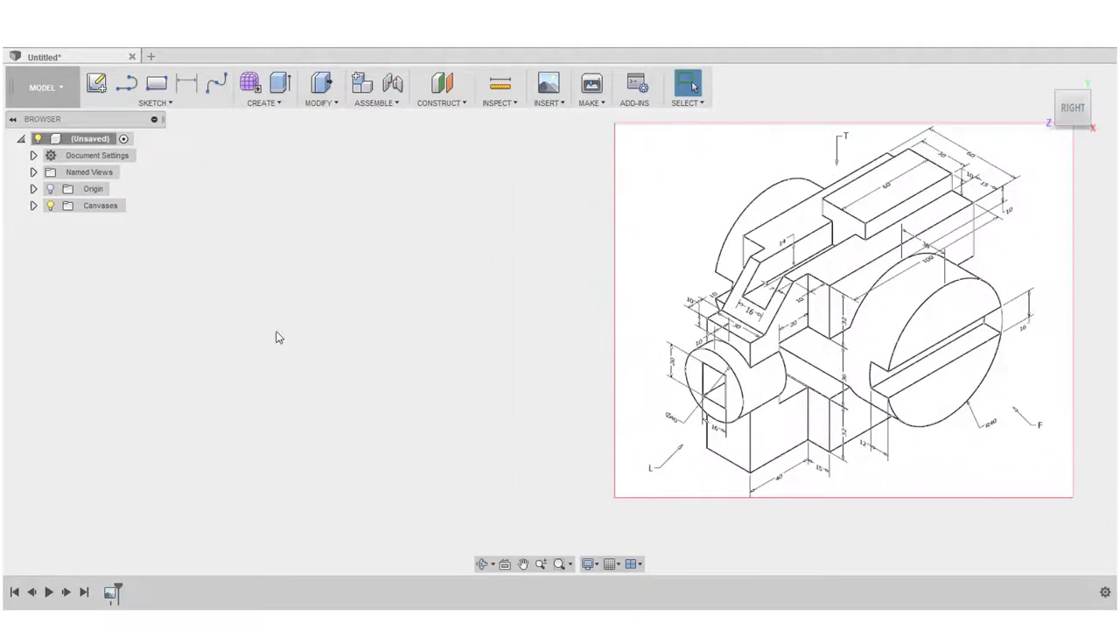
left_click(137, 80)
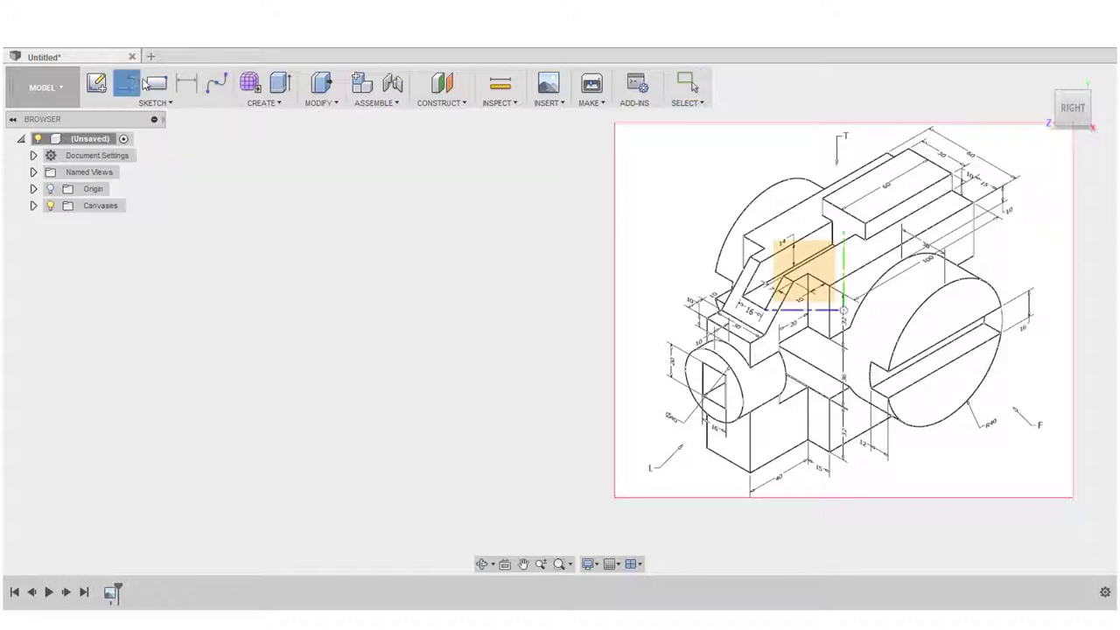
left_click(781, 271)
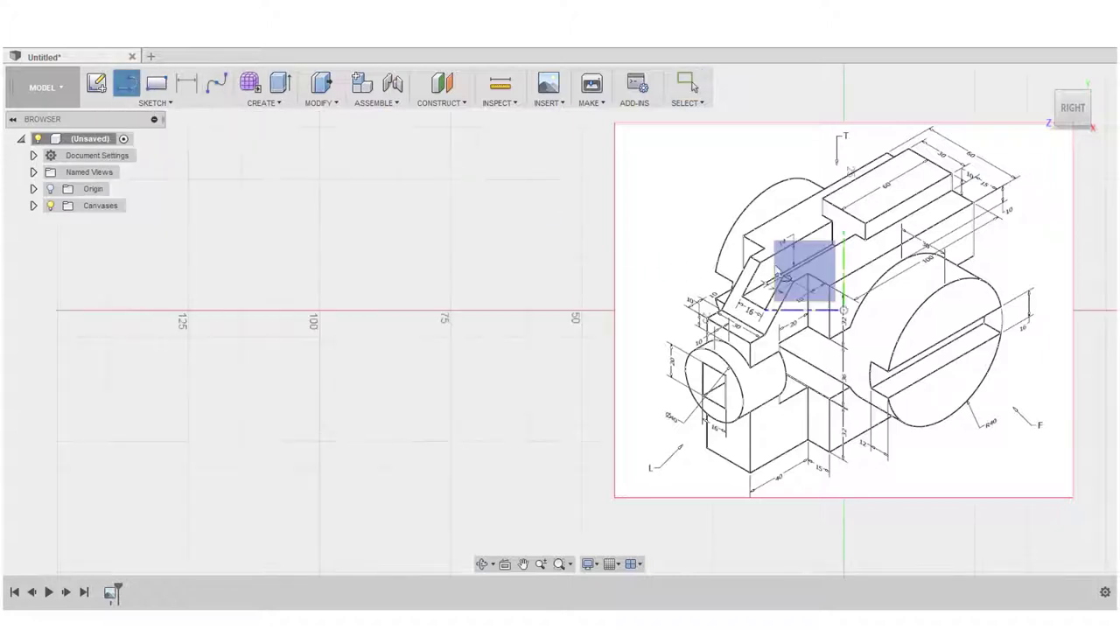
left_click(823, 278)
- Move the Sketch Palette clear of the upper dimensions on the reference drawing
scroll(870, 283, "down", 3)
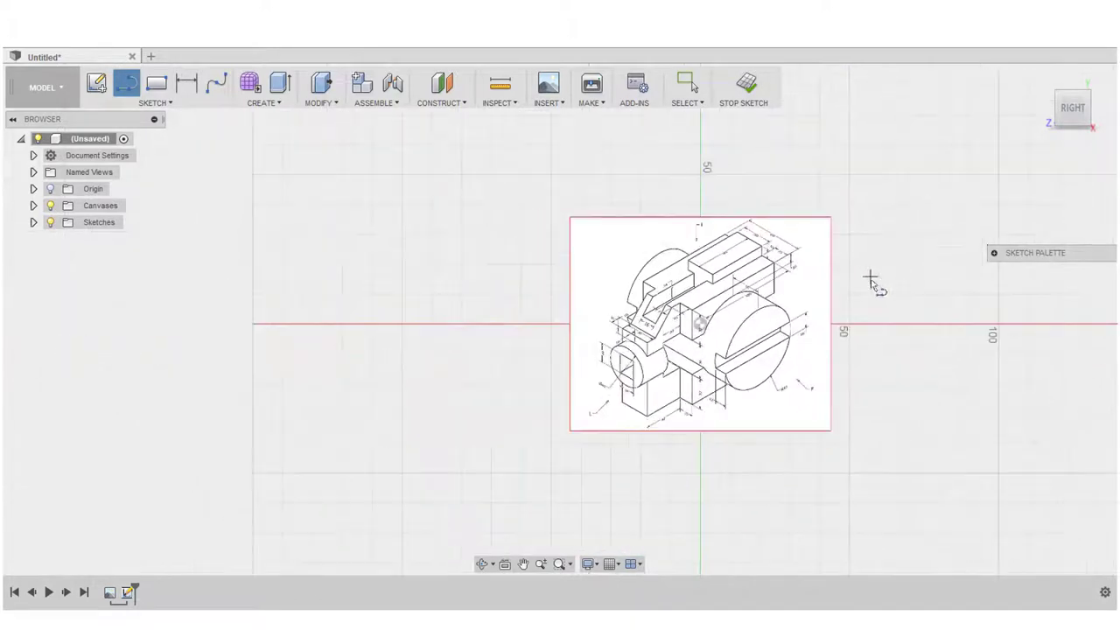
scroll(323, 297, "up", 2)
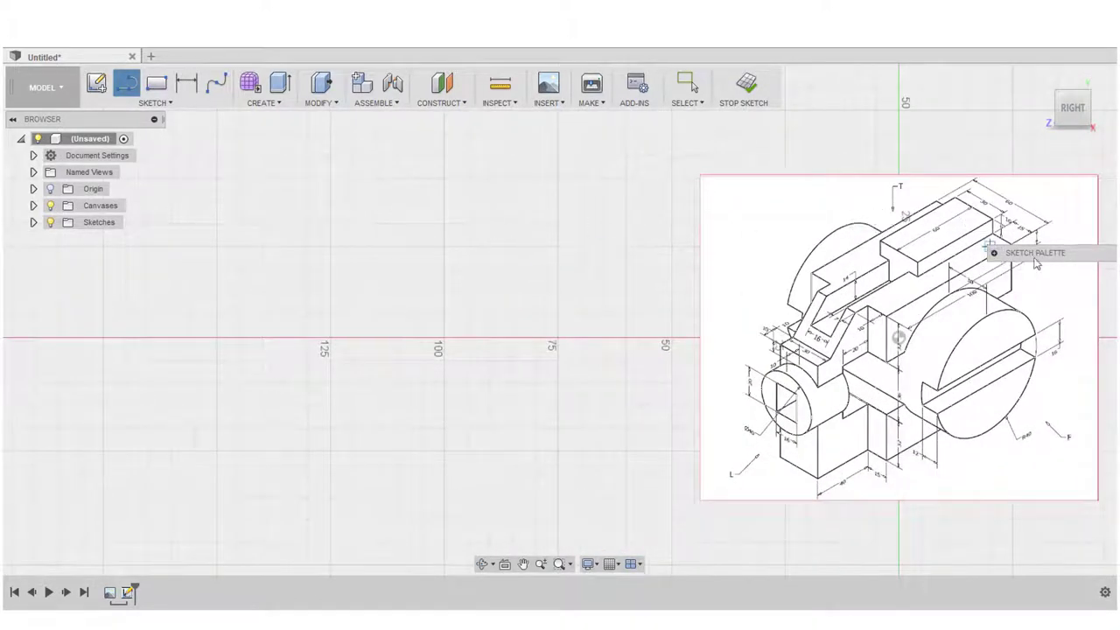
mouse_move(1079, 254)
left_mouse_down()
mouse_move(1104, 332)
mouse_move(1111, 485)
mouse_move(1036, 207)
mouse_move(1064, 274)
mouse_move(1068, 516)
left_mouse_up()
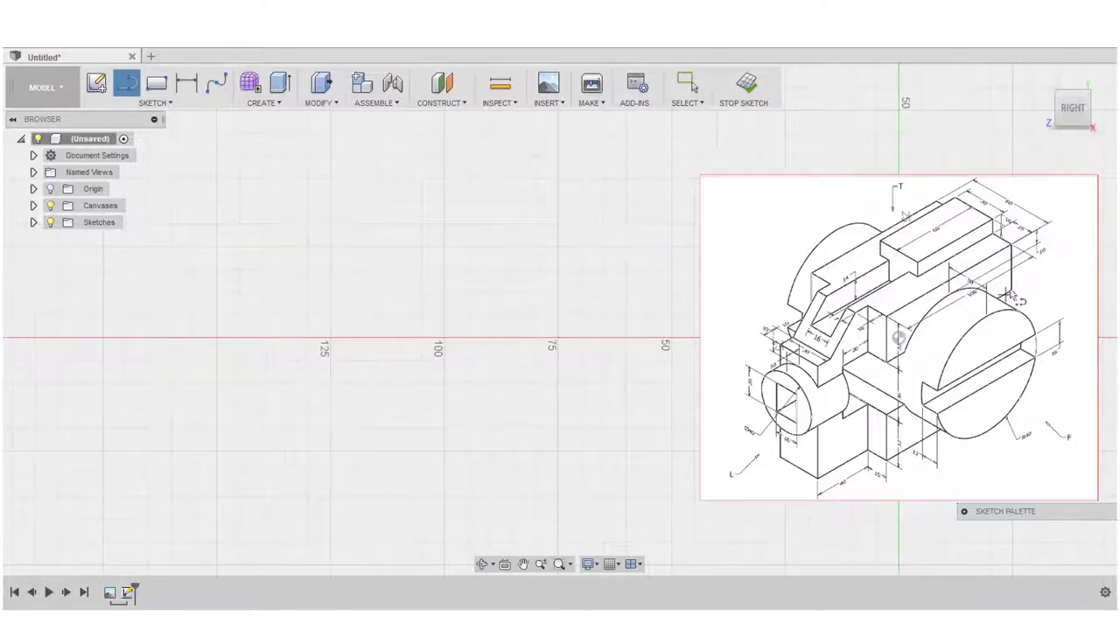
scroll(1015, 296, "up", 1)
scroll(1011, 293, "up", 1)
scroll(856, 306, "down", 2)
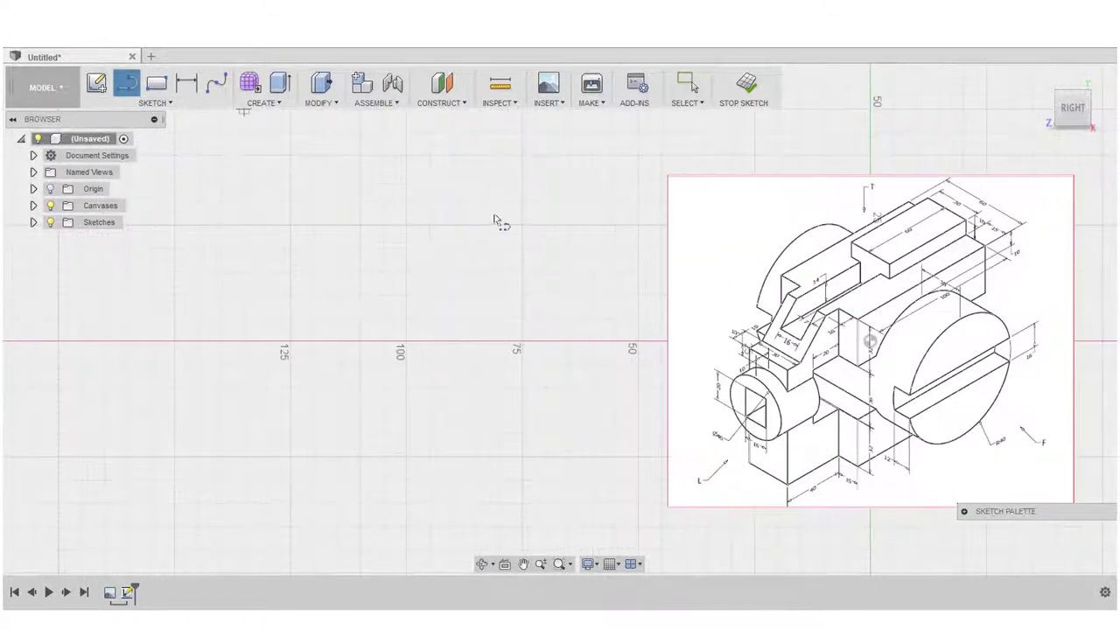
- Sketch a vertical line 100 mm long in the open area beside the reference canvas
left_click(500, 225)
type("1")
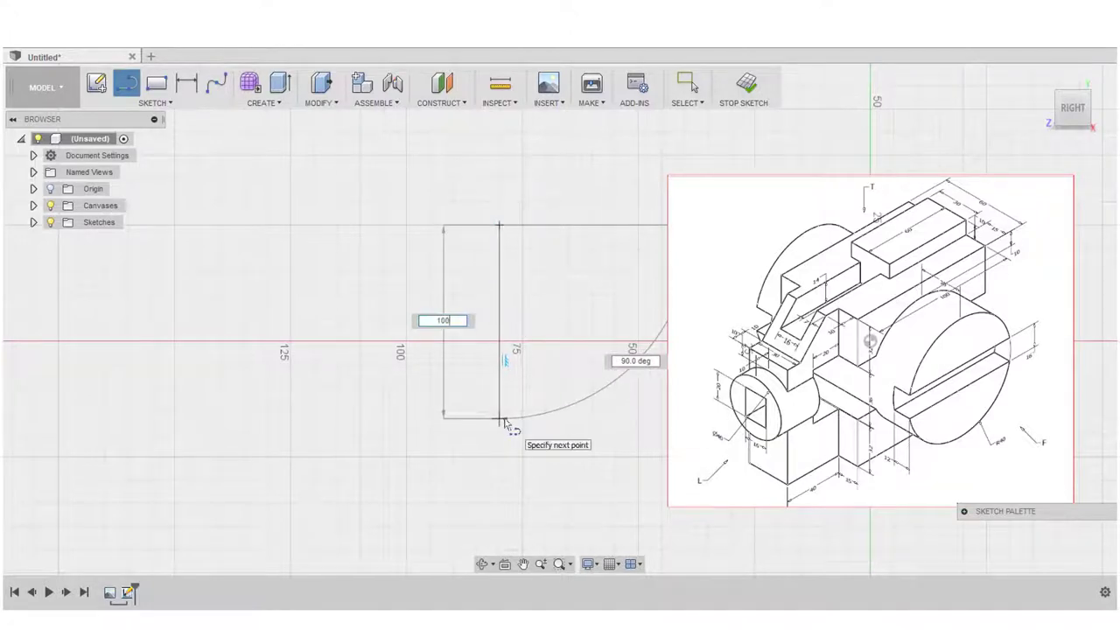
type("00")
scroll(506, 426, "down", 5)
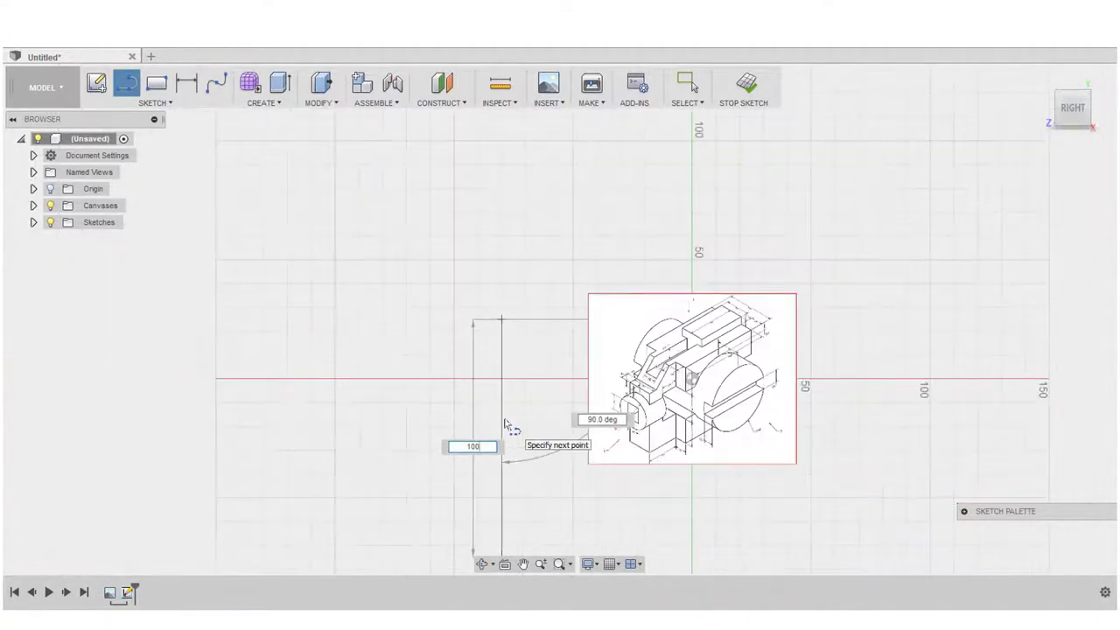
scroll(503, 521, "up", 3)
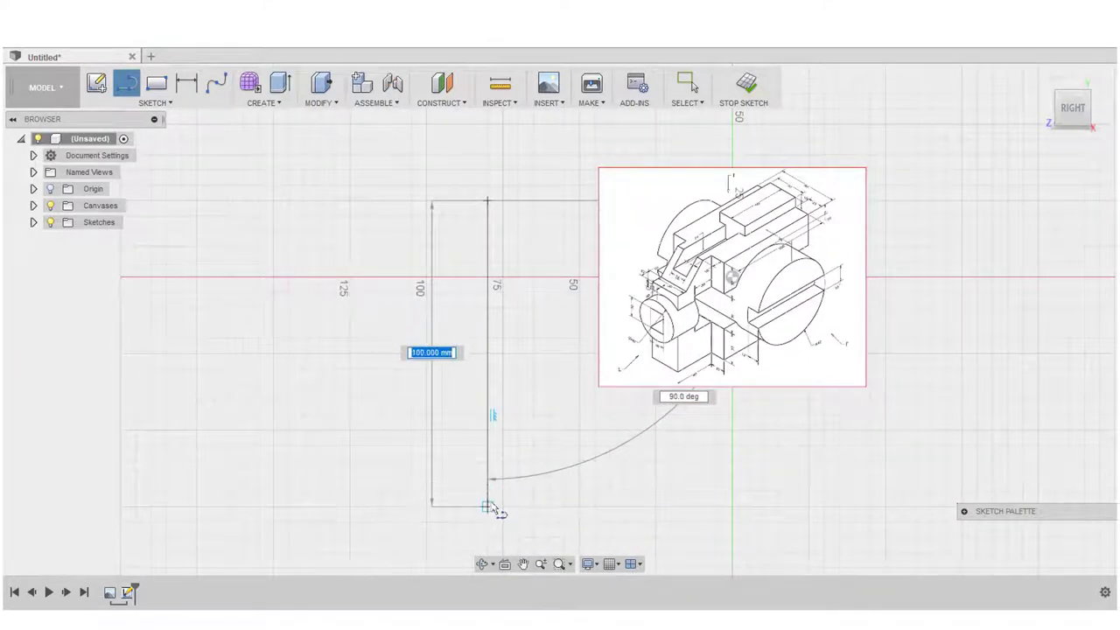
left_click(489, 504)
key("Escape")
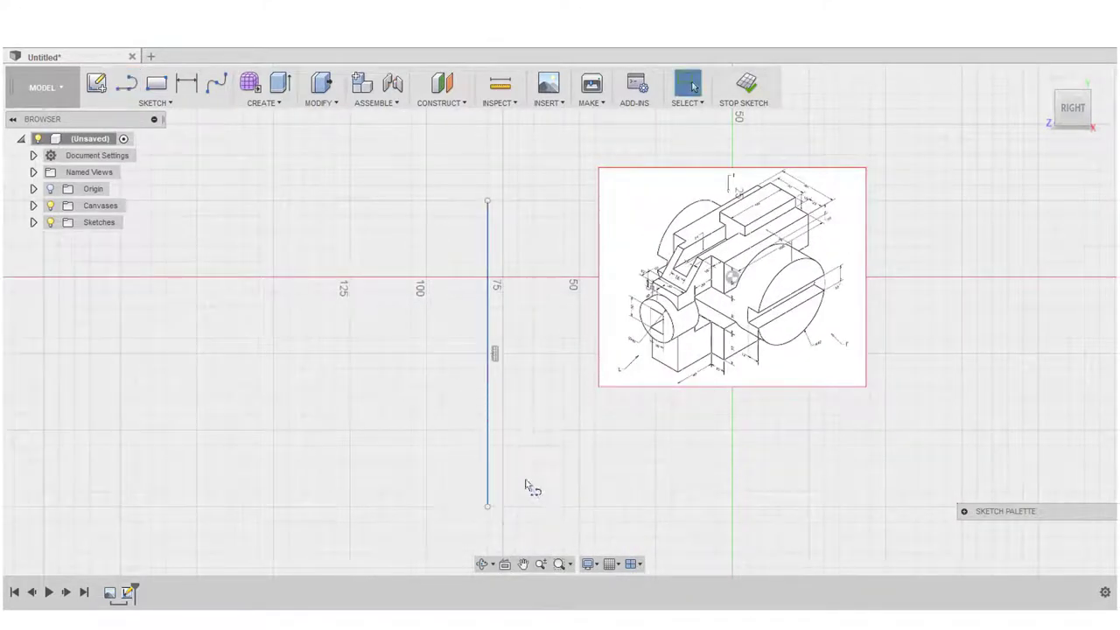
- Draw a 30 mm horizontal line from the vertical line's upper end, heading away from the canvas
scroll(839, 201, "up", 5)
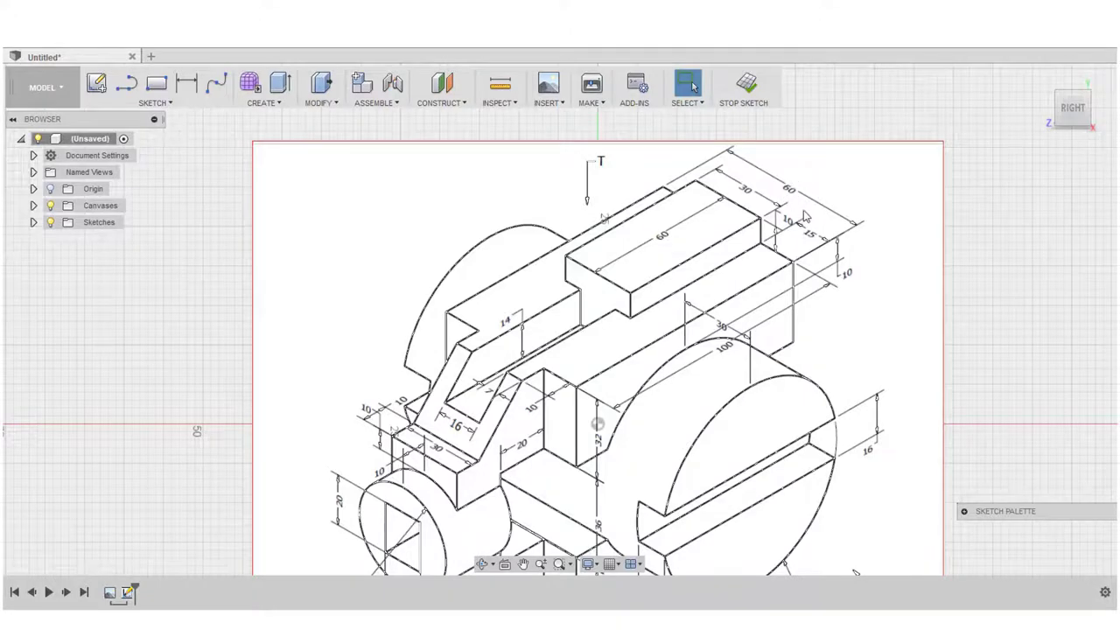
scroll(805, 184, "down", 6)
key("l")
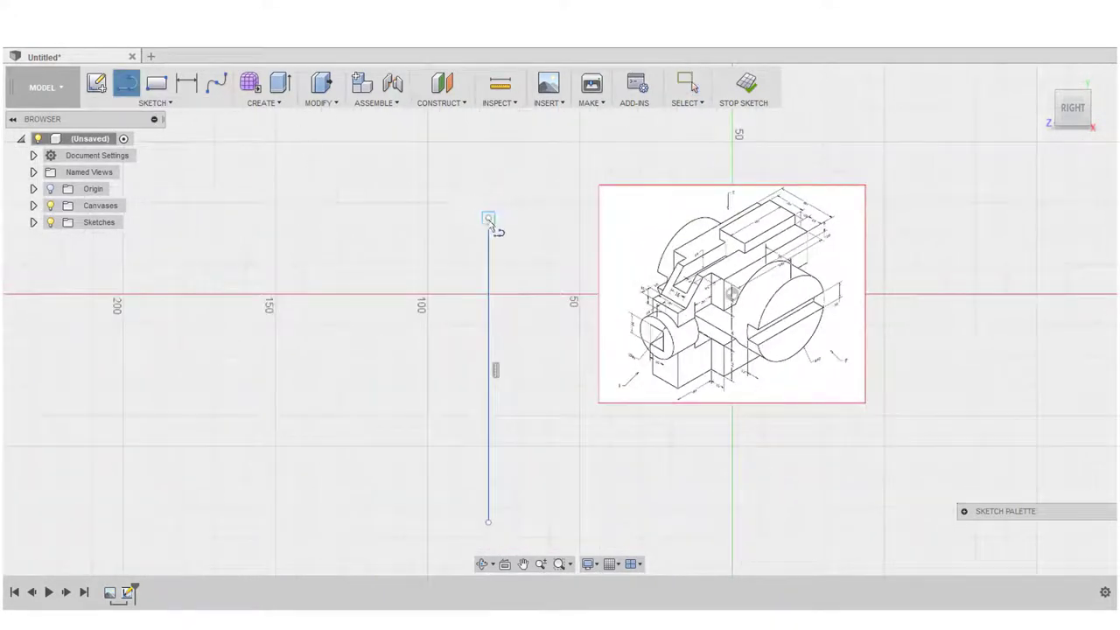
left_click_drag(488, 217, 427, 218)
type("30")
key("Tab")
key("Tab")
key("Return")
key("Escape")
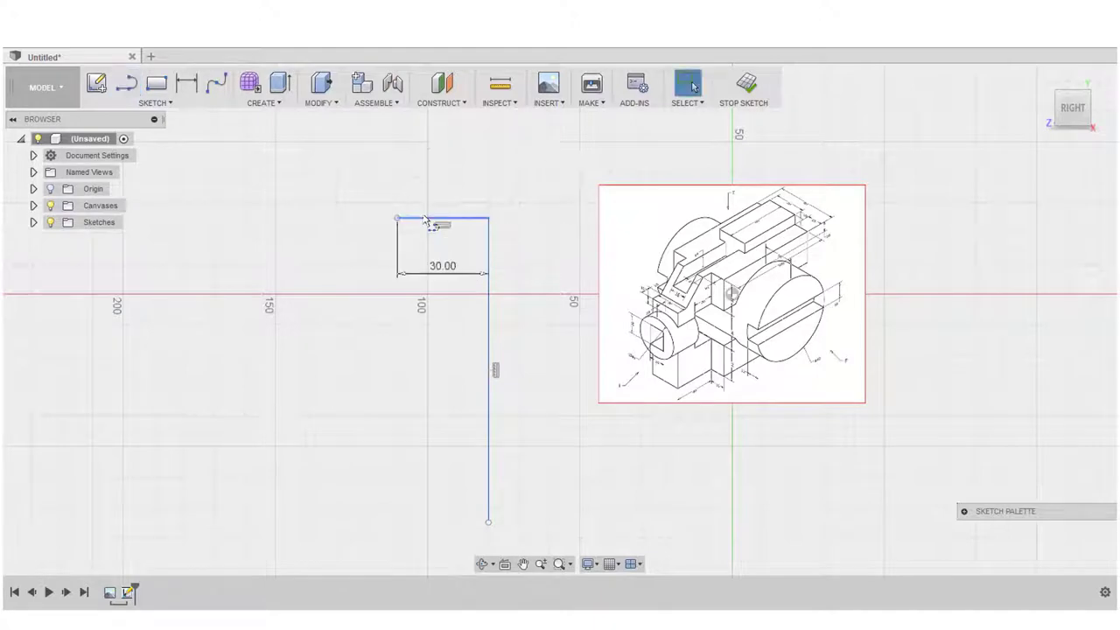
- Draw a 15 mm horizontal line from the long vertical line's lower end, heading away from the canvas
scroll(830, 232, "up", 6)
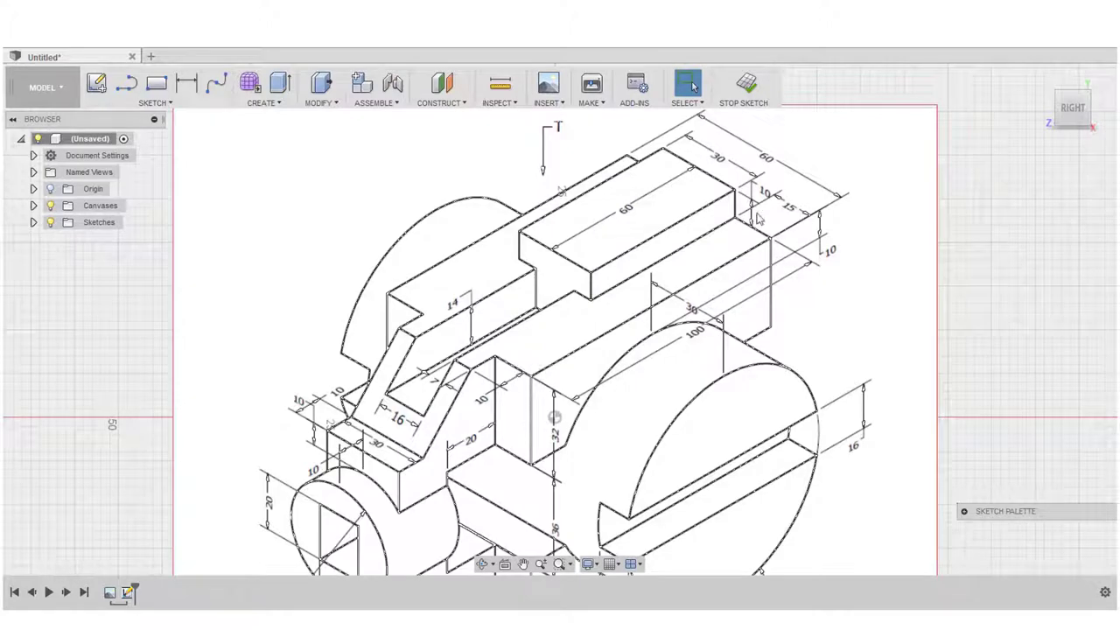
scroll(814, 214, "down", 5)
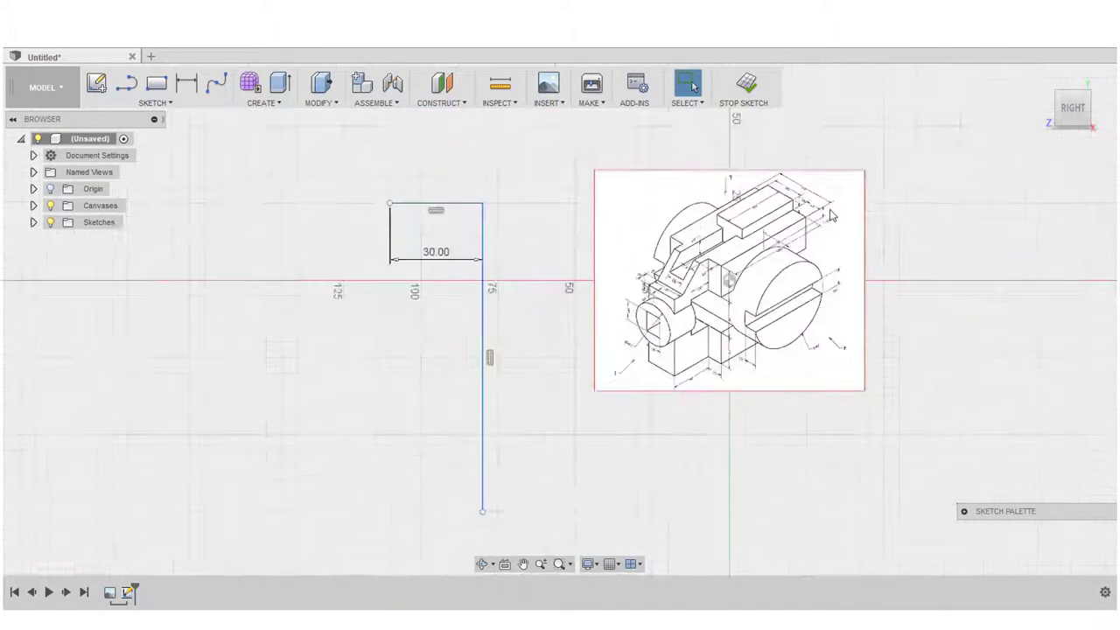
scroll(517, 510, "up", 2)
key("l")
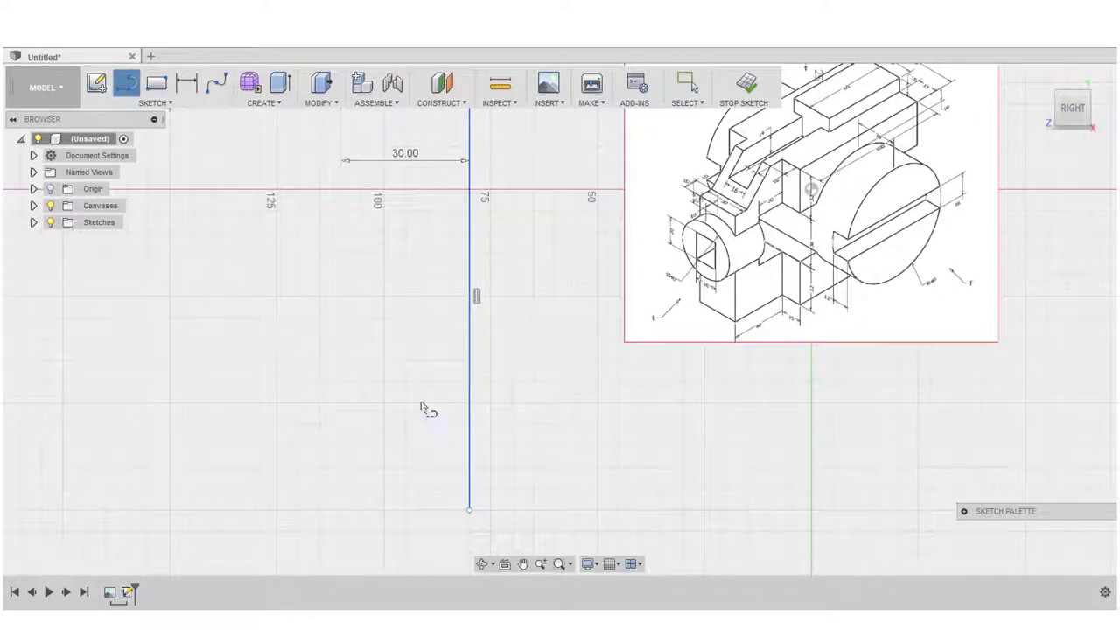
left_click(469, 509)
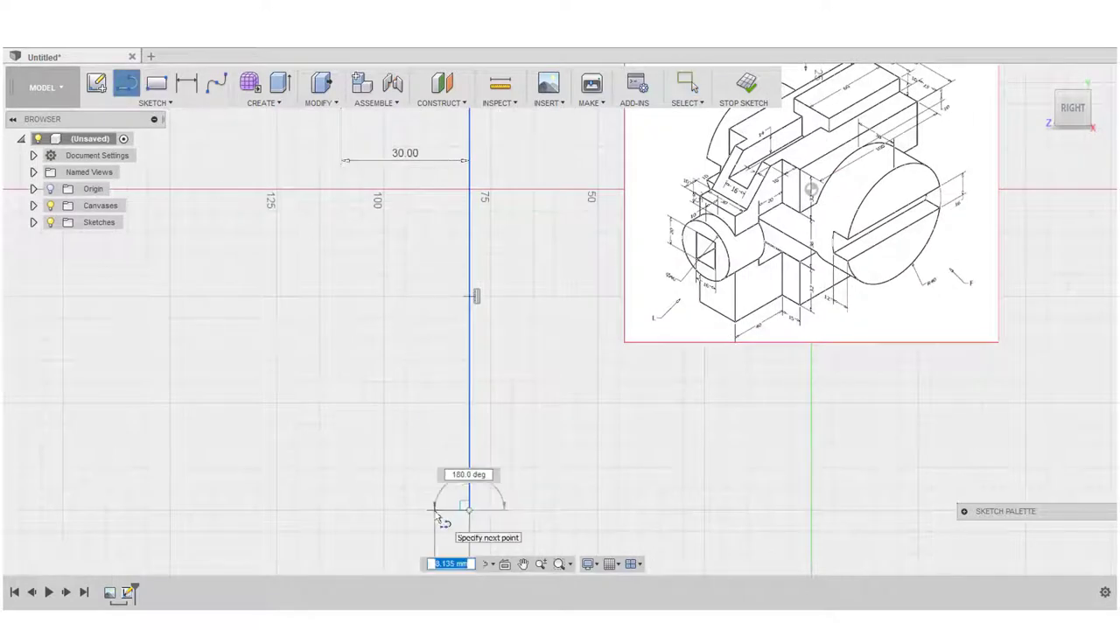
type("15")
key("Return")
key("Escape")
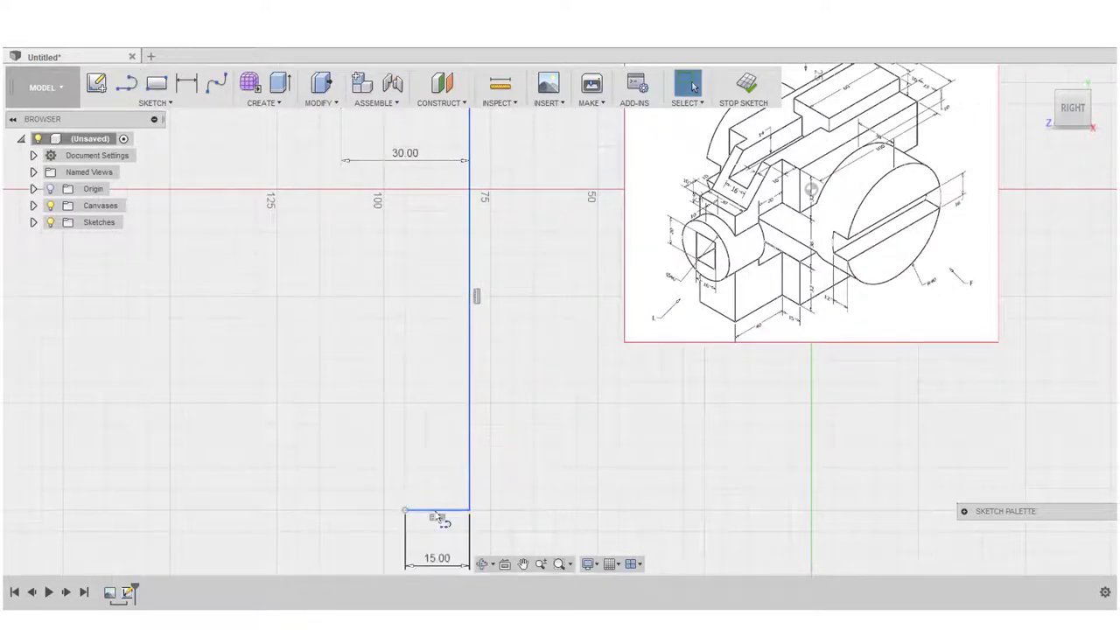
- Draw a 10 mm vertical line downward from the free end of the 15 mm line
scroll(718, 262, "down", 1)
scroll(718, 263, "up", 5)
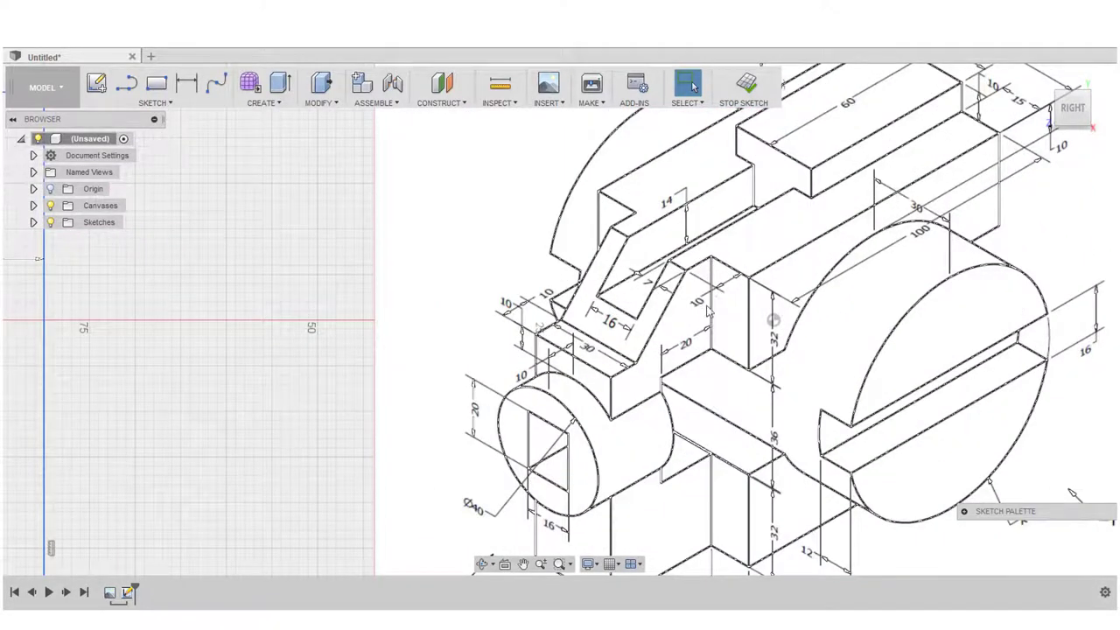
scroll(711, 308, "down", 8)
scroll(487, 413, "up", 5)
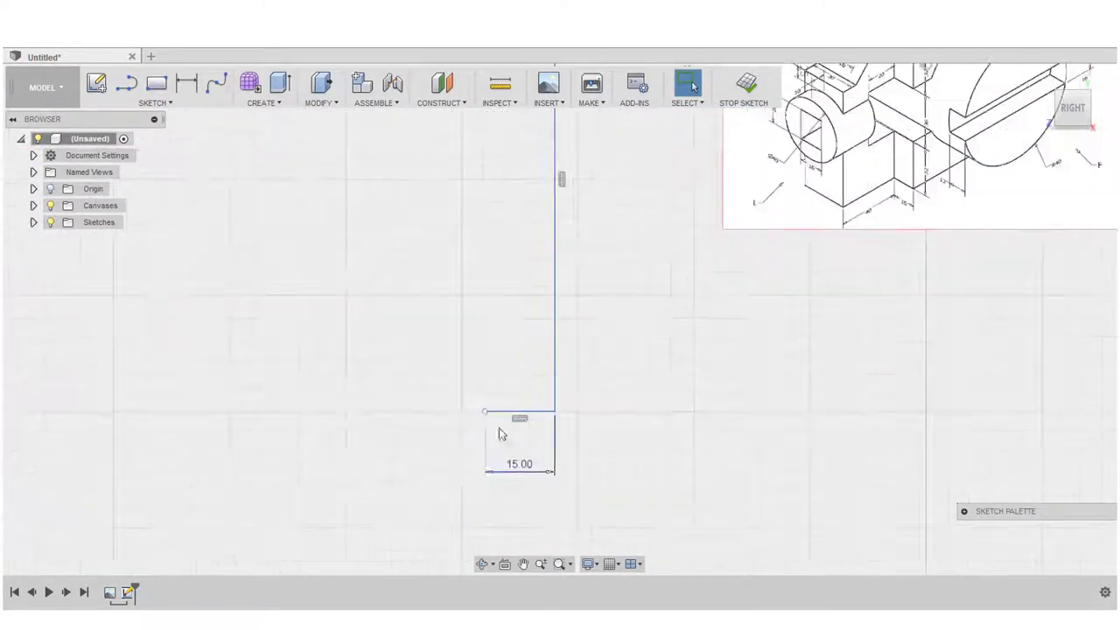
key("l")
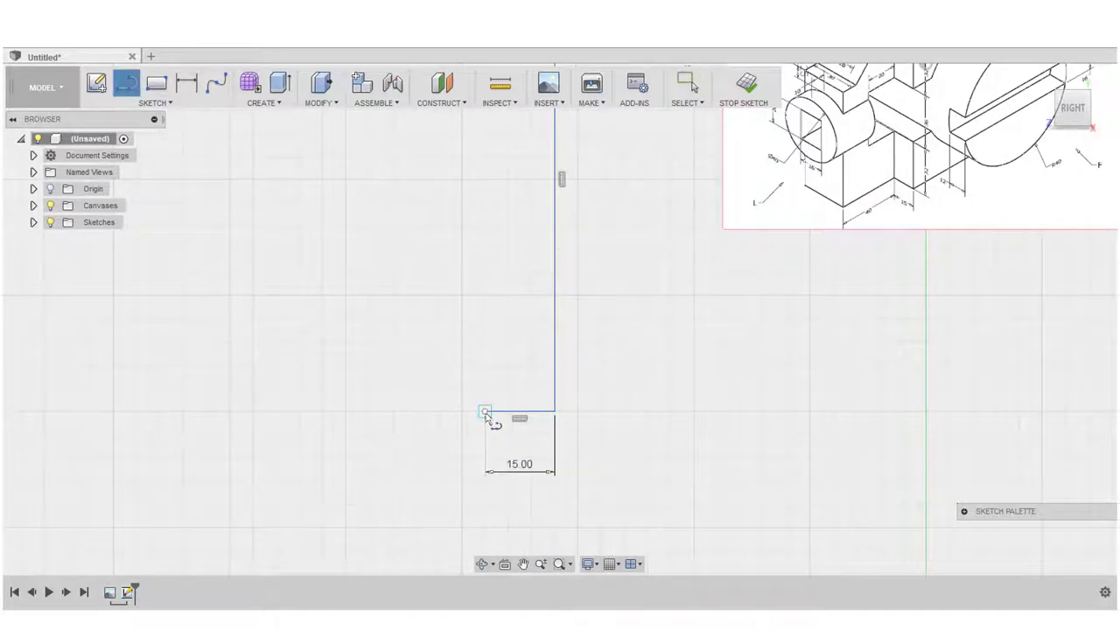
left_click(485, 413)
type("10")
key("Tab")
key("Tab")
key("Return")
key("Escape")
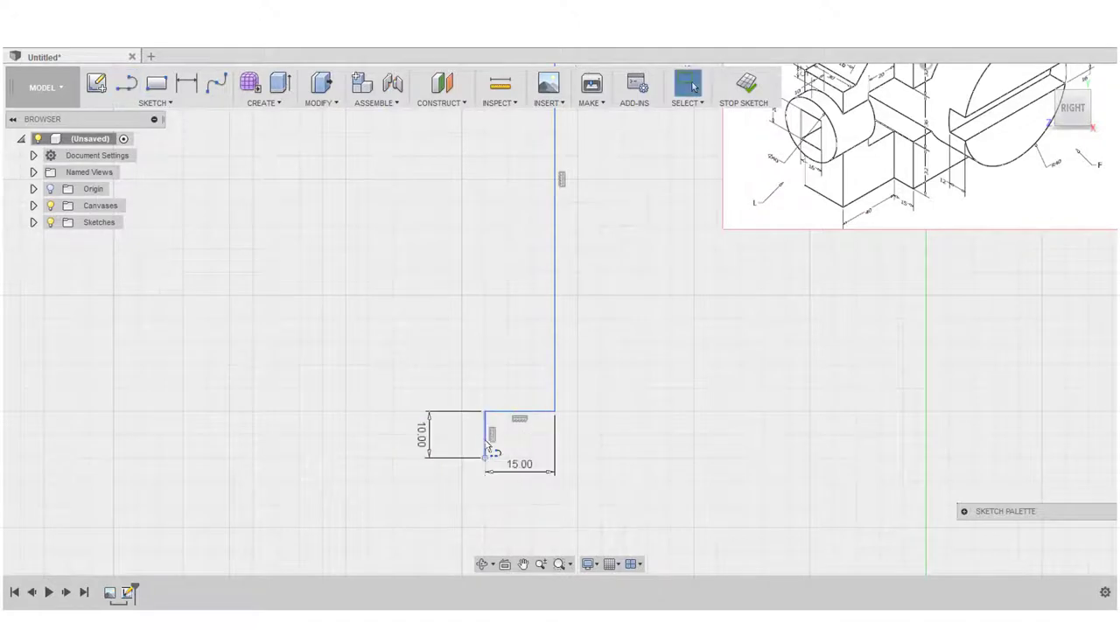
- Draw a 7 mm horizontal line from the lower end of the 10 mm vertical line, heading away from the canvas
scroll(477, 451, "down", 2)
scroll(757, 153, "up", 3)
scroll(772, 169, "up", 4)
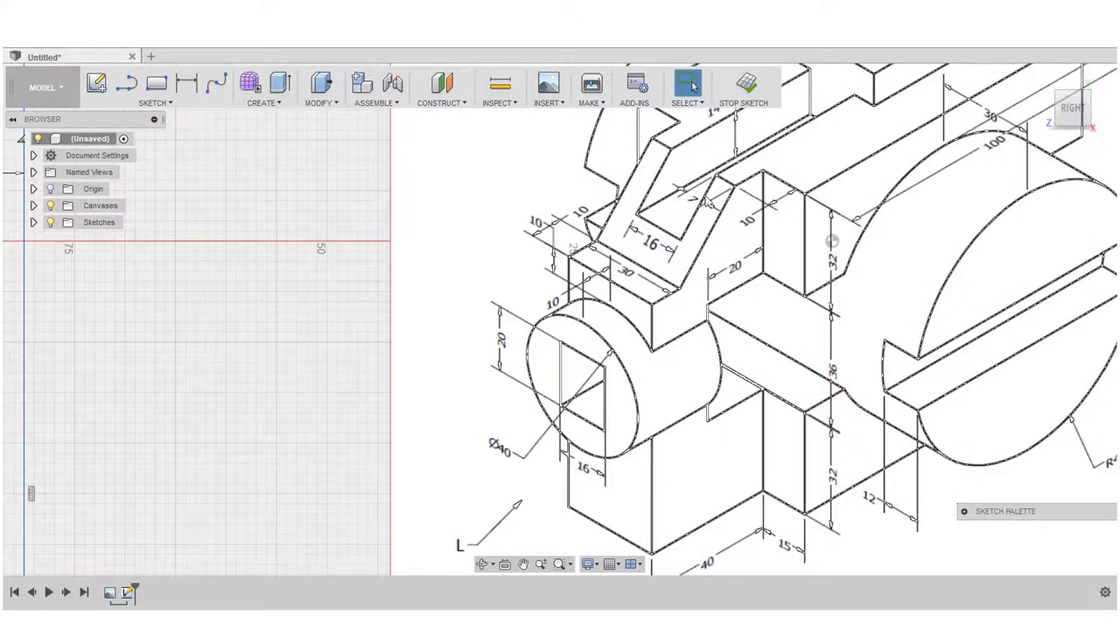
scroll(832, 241, "down", 5)
scroll(512, 401, "up", 2)
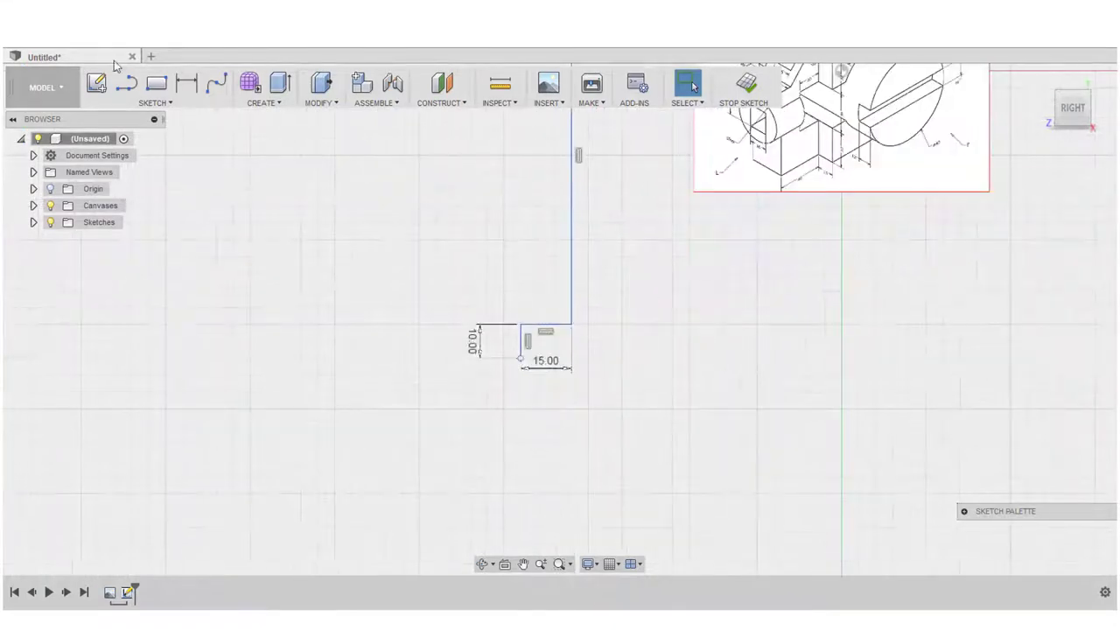
left_click(126, 82)
left_click(521, 359)
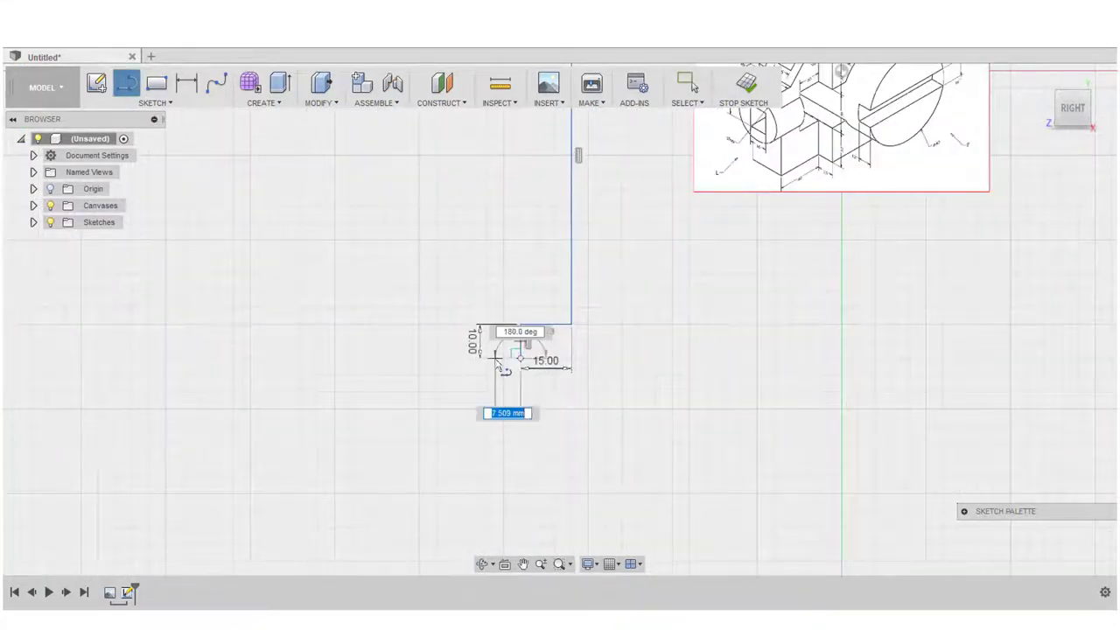
type("7")
key("Return")
left_click(692, 85)
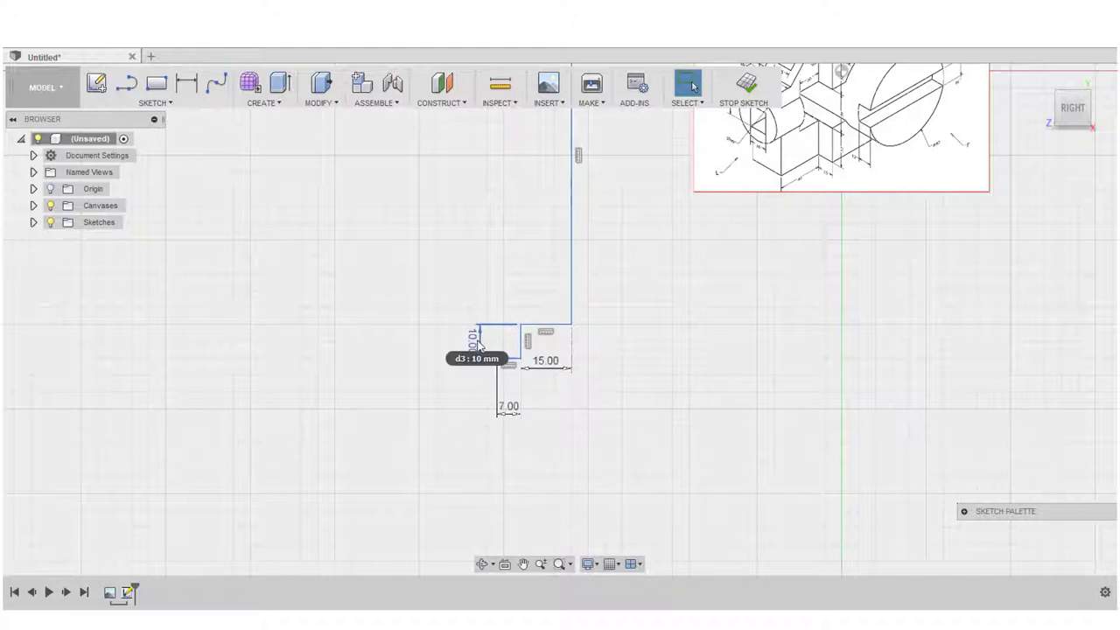
- Extend the profile with an 8 mm horizontal line from the free end of the 7 mm line, in the same direction
scroll(633, 334, "down", 2)
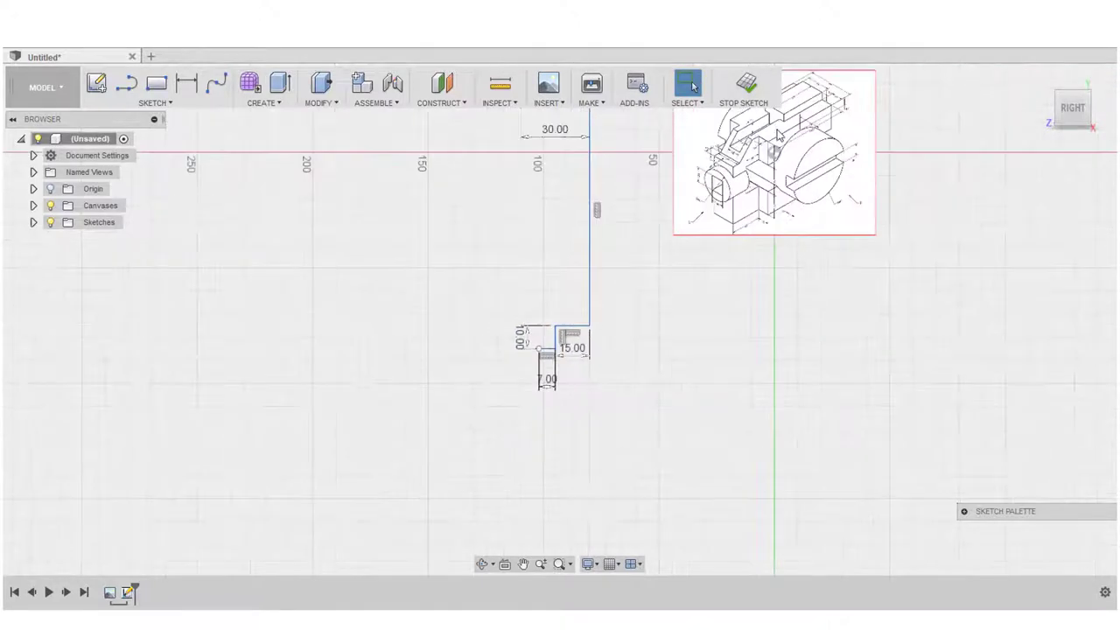
scroll(778, 133, "up", 8)
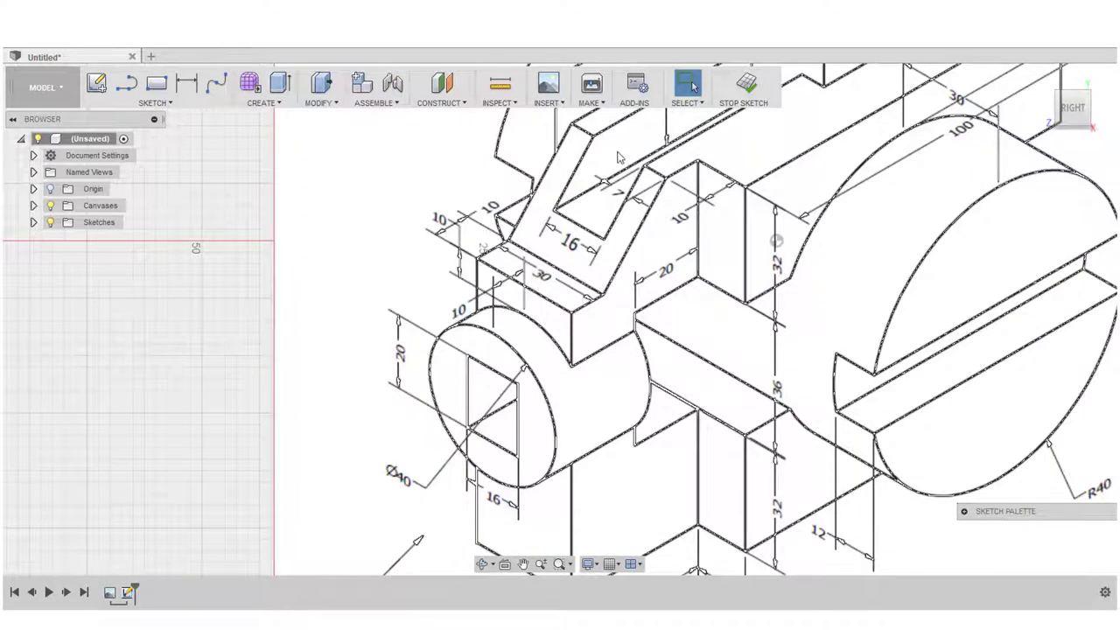
scroll(590, 238, "down", 8)
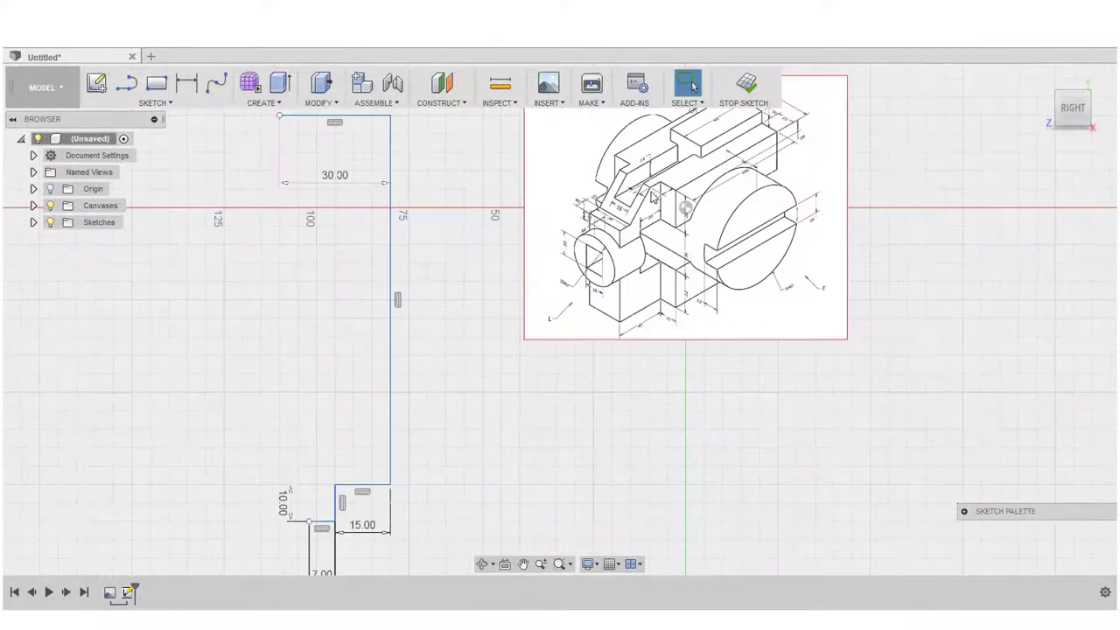
scroll(372, 445, "up", 2)
left_click(127, 82)
left_click(424, 421)
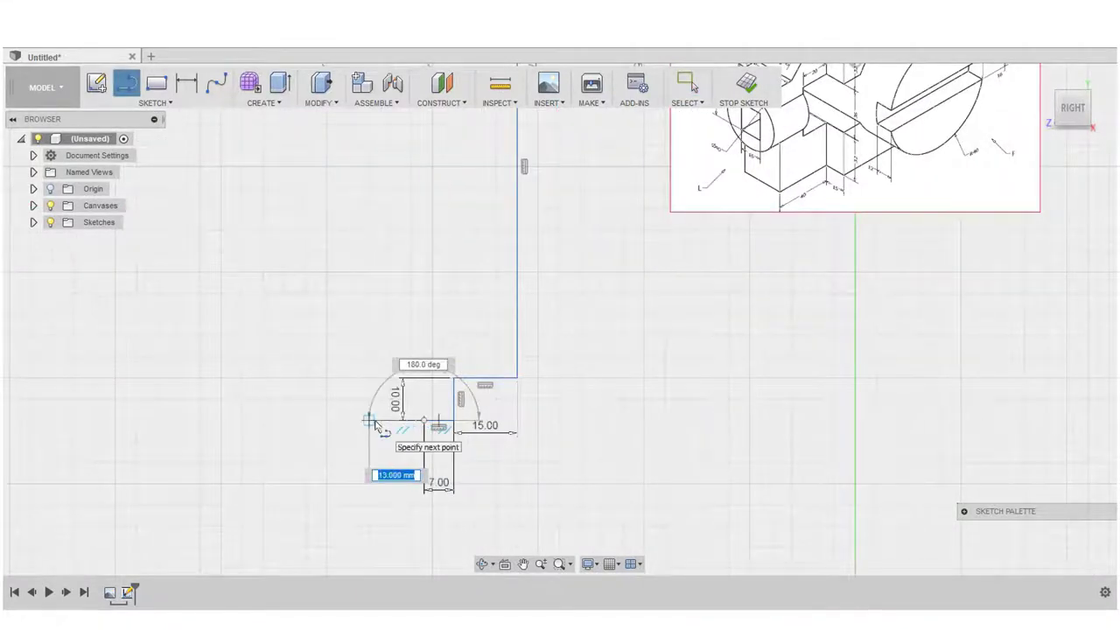
type("8")
key("Tab")
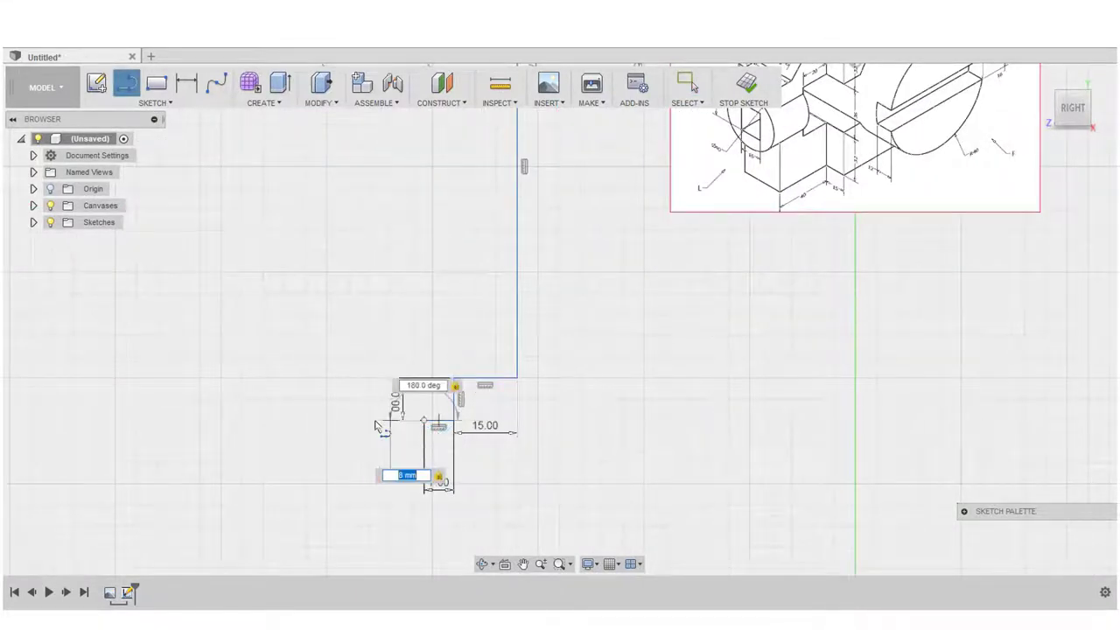
key("Return")
key("Escape")
scroll(418, 415, "down", 3)
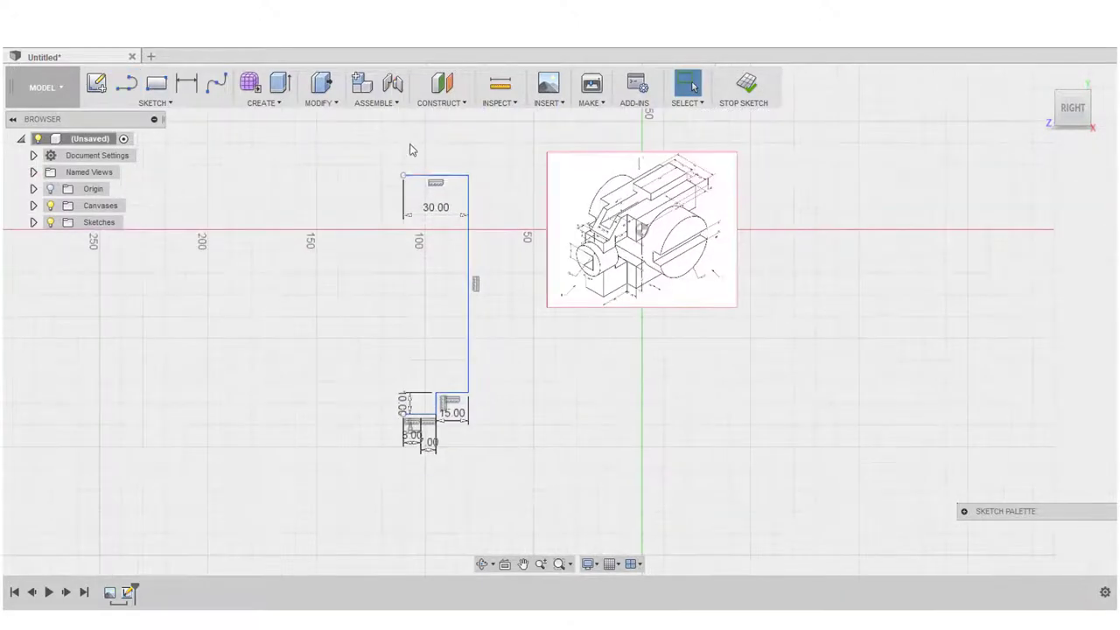
- Draw a short vertical line downward from the free end of the upper 30 mm line
scroll(406, 150, "up", 3)
left_click(127, 84)
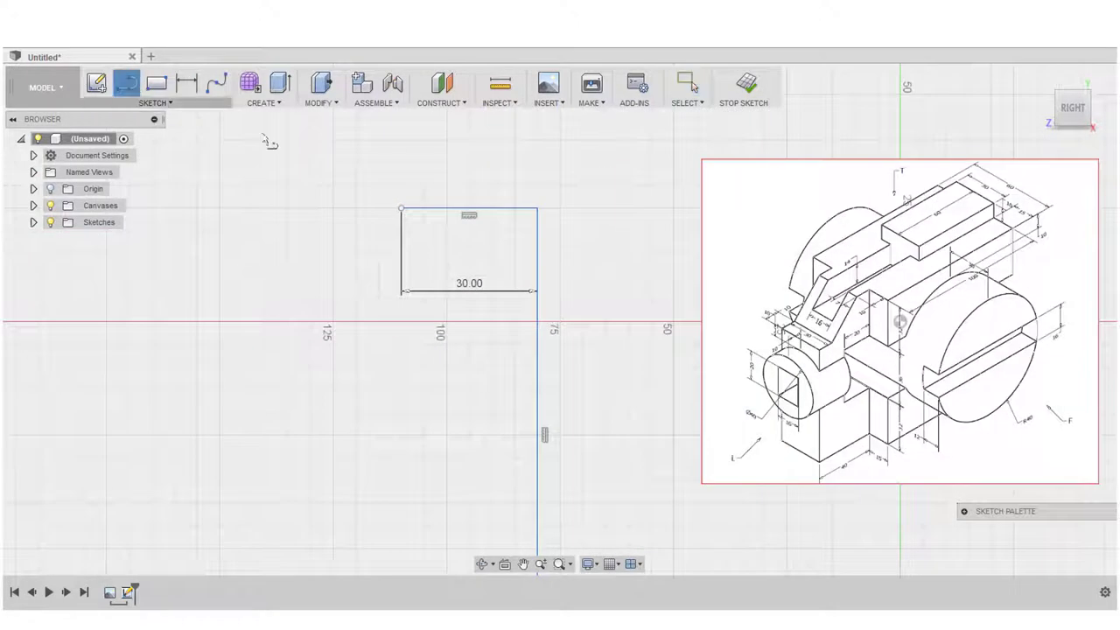
left_click(402, 208)
left_click(401, 231)
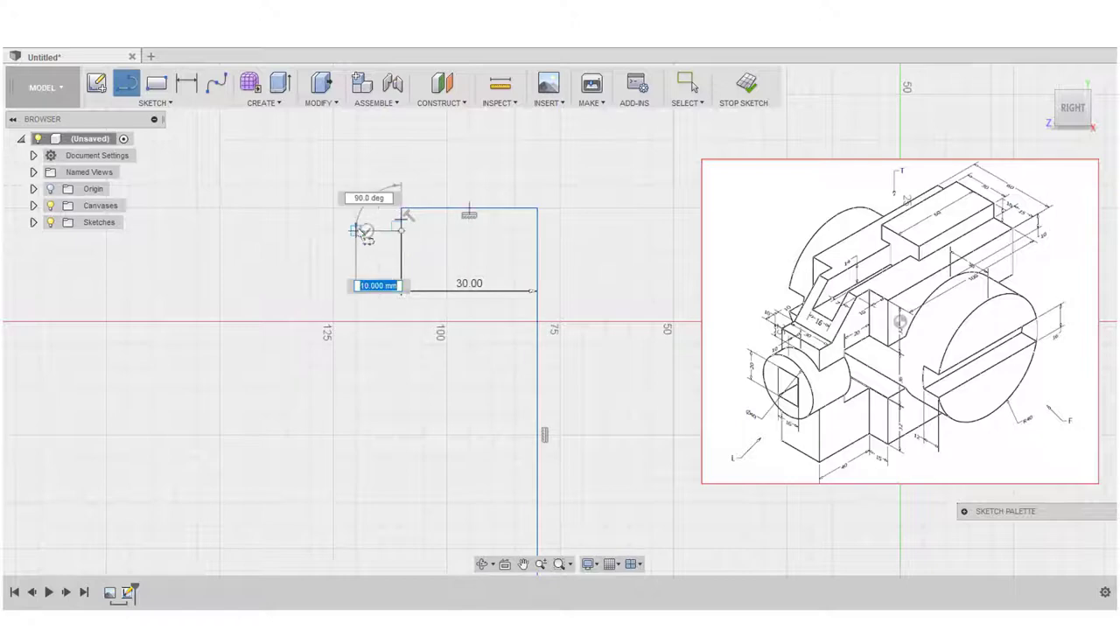
left_click(366, 231)
- Mirror the six profile lines about the short vertical line at the end of the 30 mm line
scroll(463, 220, "down", 4)
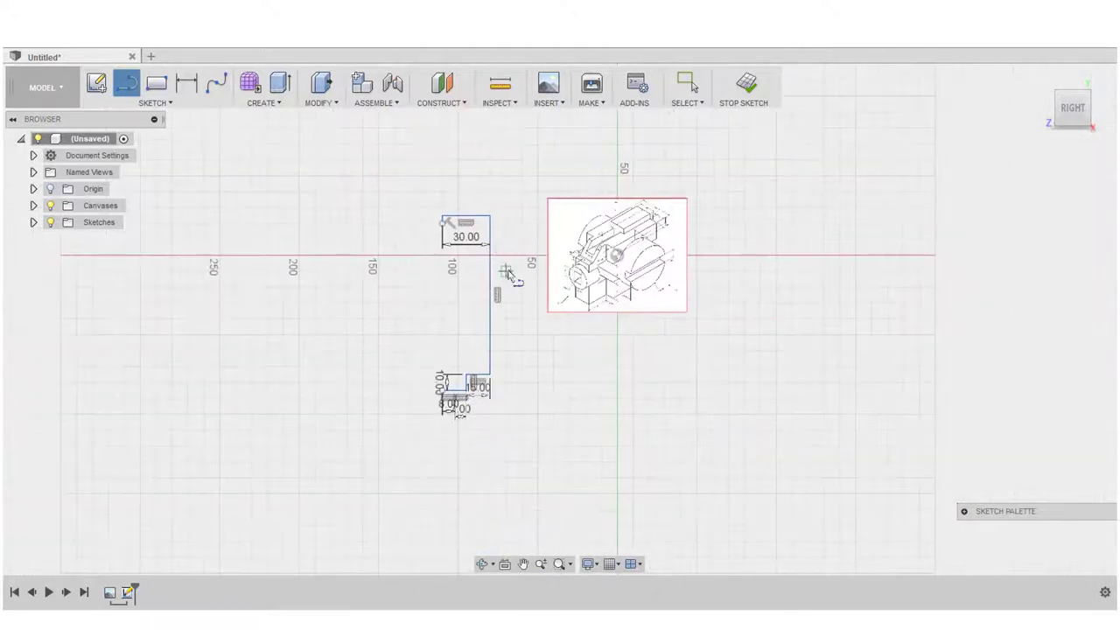
scroll(508, 271, "up", 1)
left_click(155, 102)
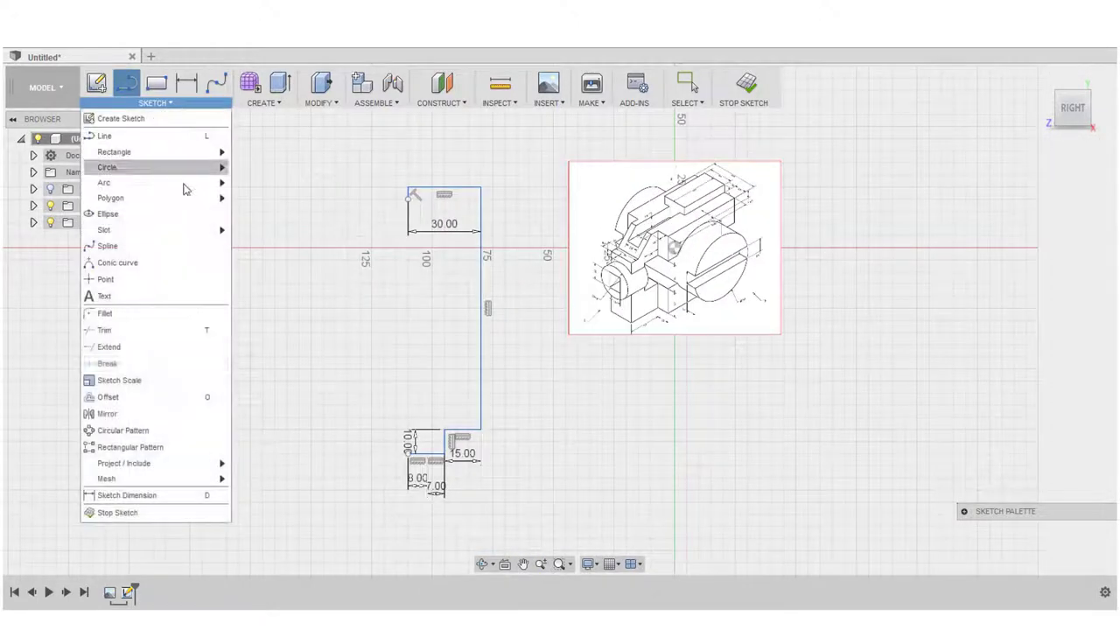
left_click(131, 423)
left_click(429, 187)
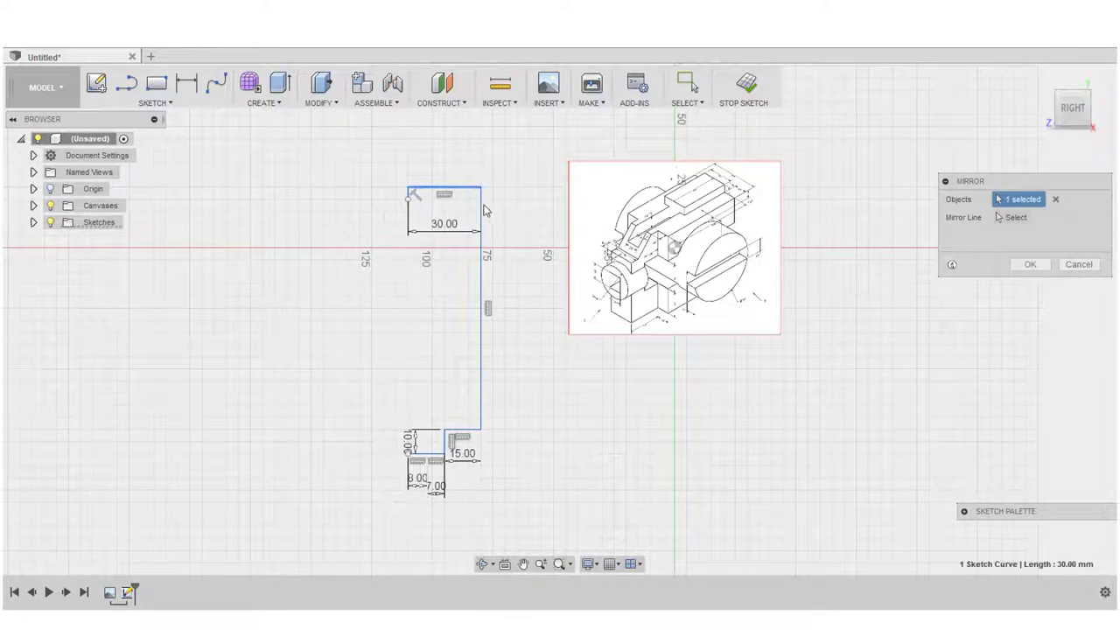
left_click(487, 377)
left_click(461, 430)
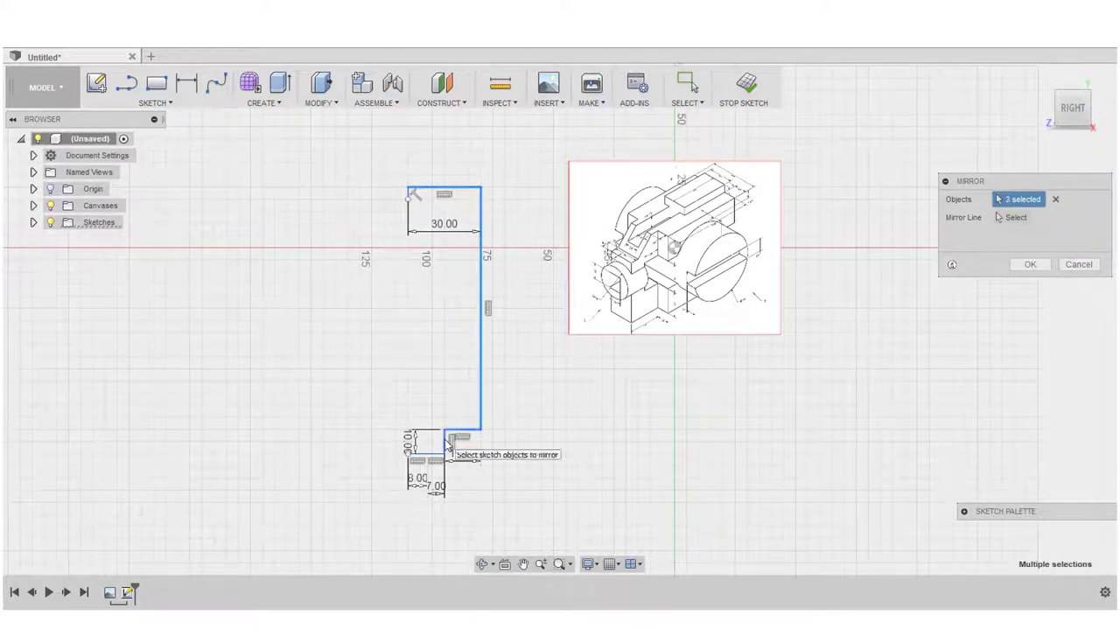
scroll(431, 457, "up", 2)
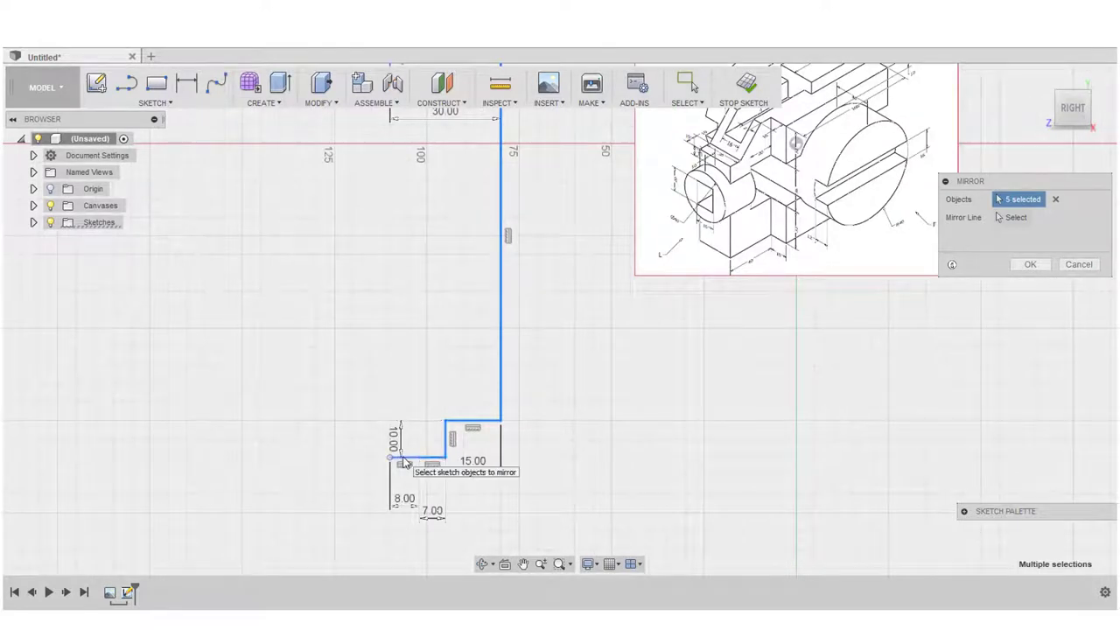
scroll(461, 323, "down", 2)
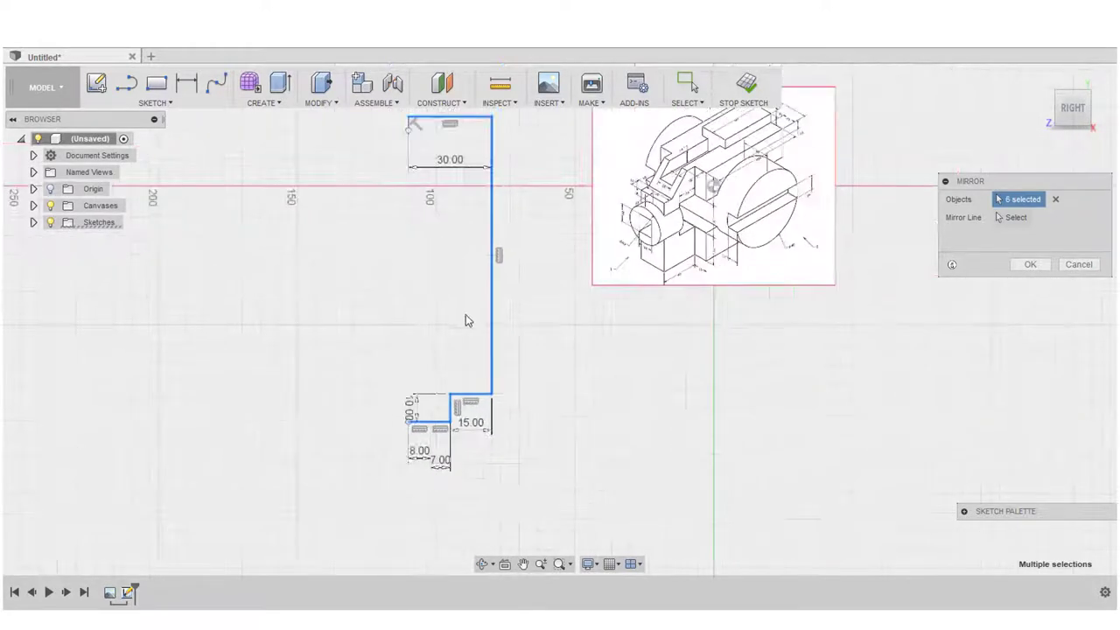
left_click(1008, 217)
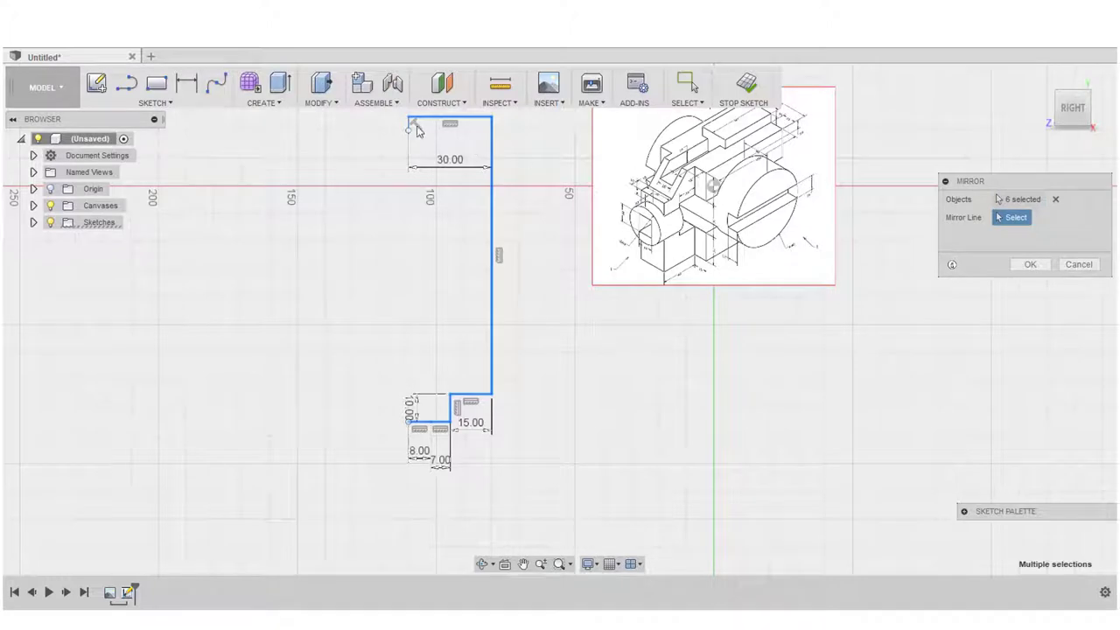
left_click(415, 129)
left_click(1030, 265)
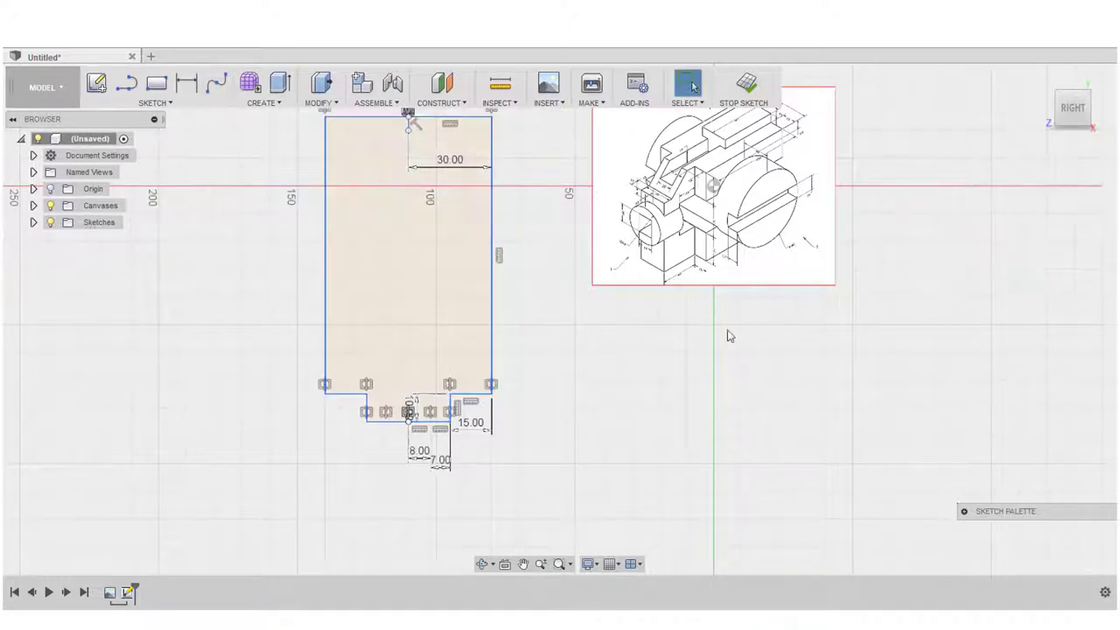
- Draw two vertical lines through the profile, from the lower edge's points 8 mm either side of centre up to the upper edge
scroll(361, 412, "up", 2)
scroll(401, 403, "up", 1)
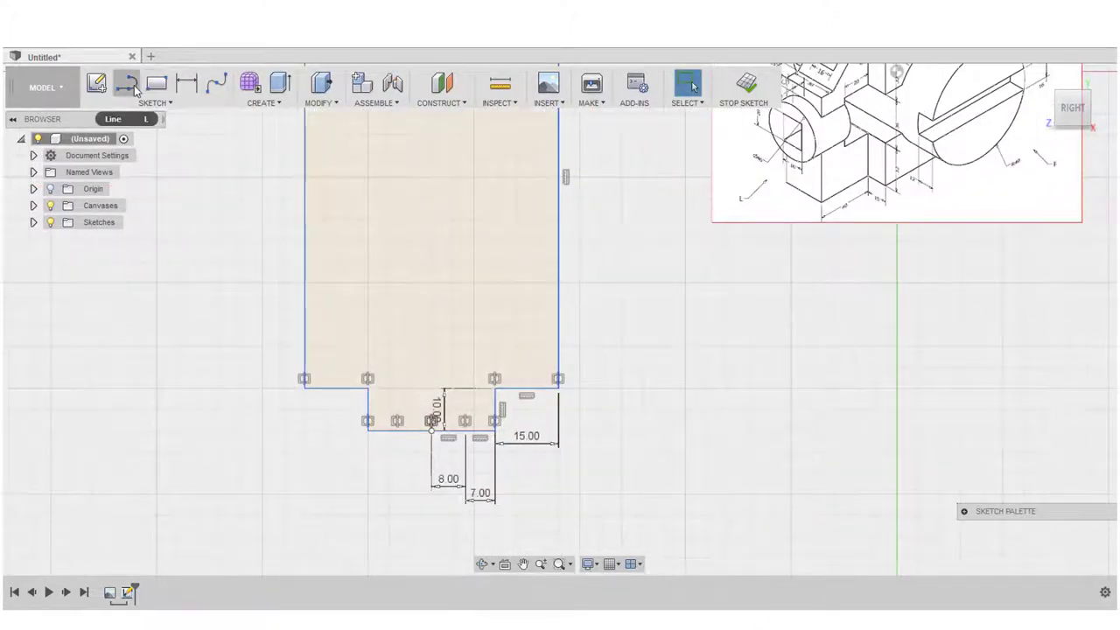
scroll(313, 307, "down", 4)
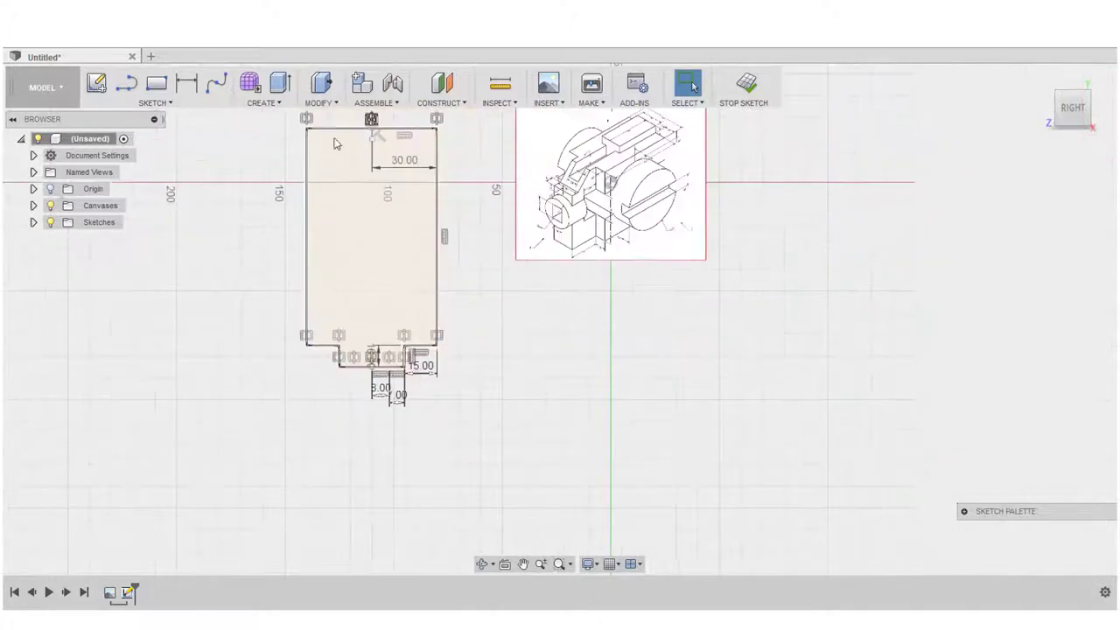
scroll(321, 133, "up", 1)
left_click(126, 82)
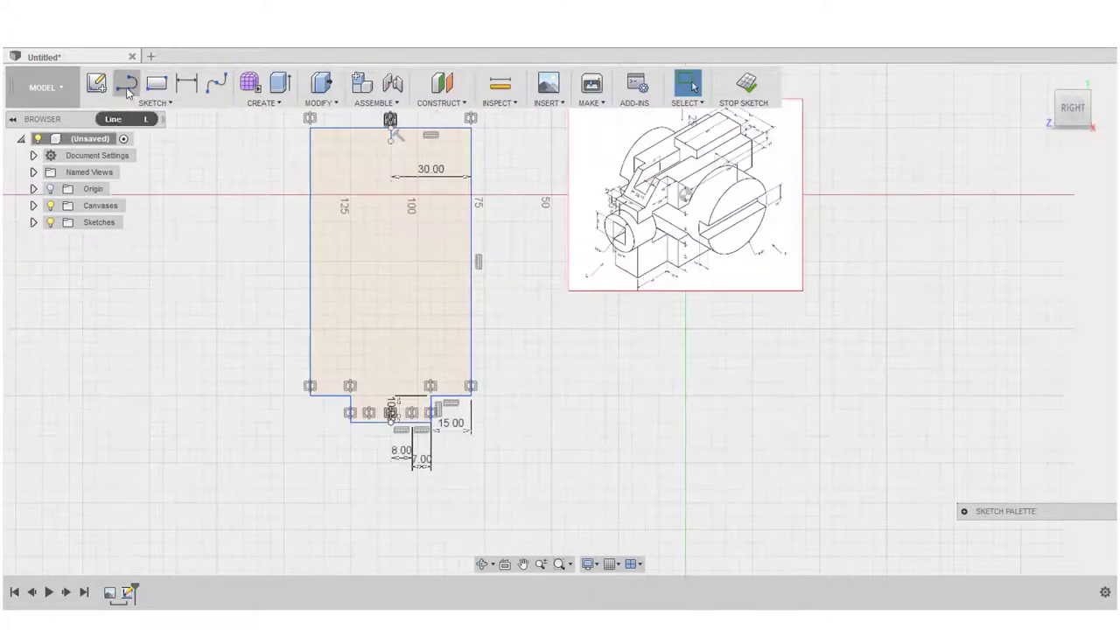
left_click(367, 423)
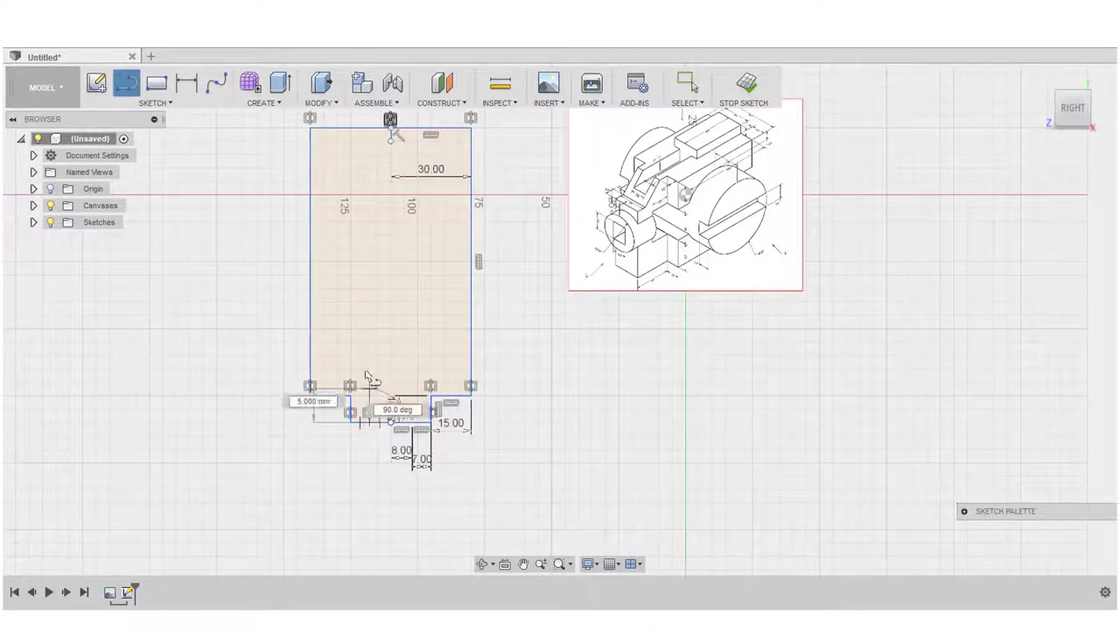
left_click(370, 130)
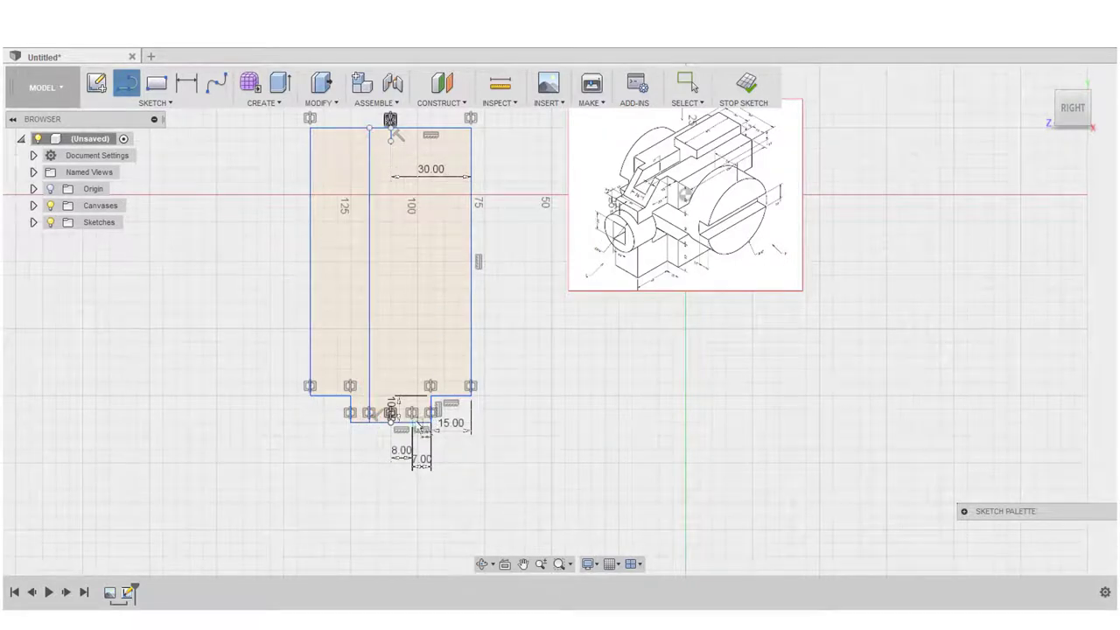
left_click(412, 419)
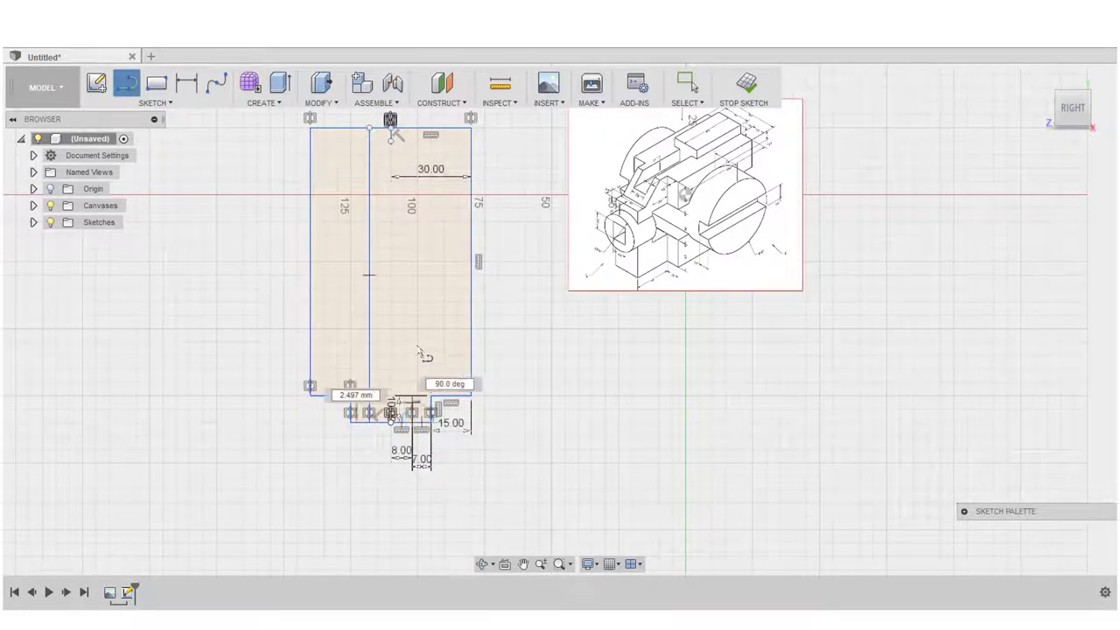
left_click(412, 132)
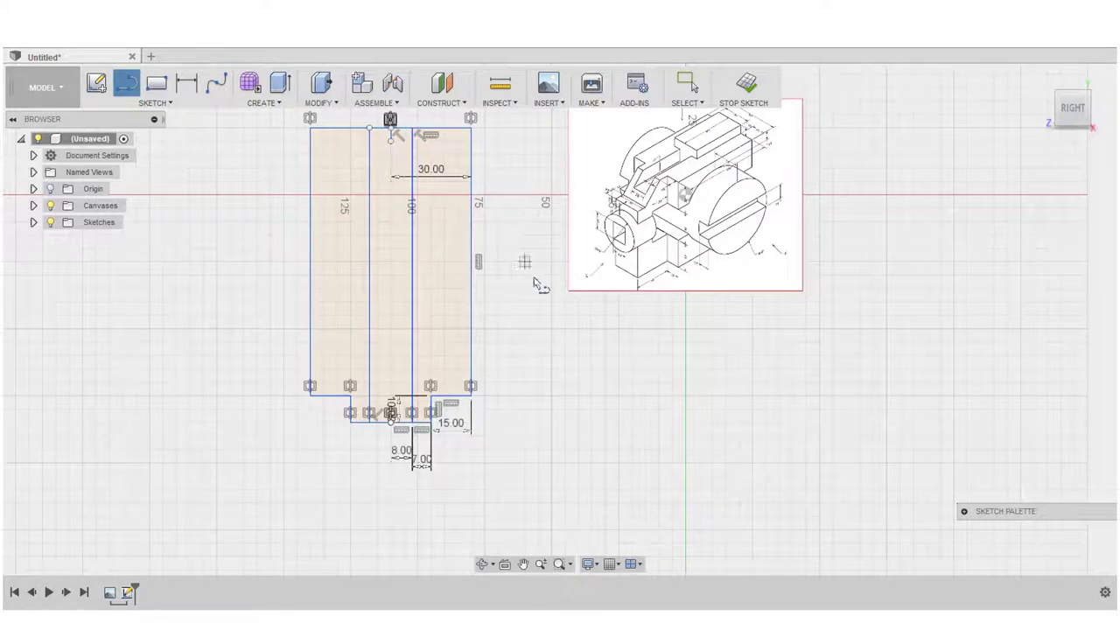
- Finish the sketch and extrude all three profile regions by -100 mm as a new body
scroll(534, 280, "up", 1)
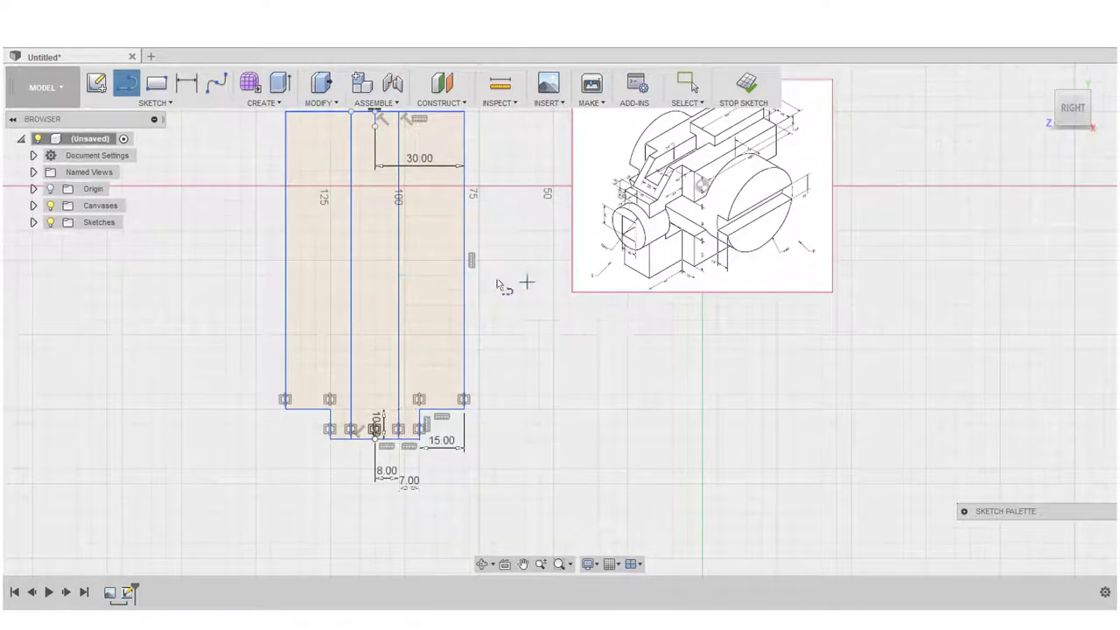
scroll(503, 359, "down", 1)
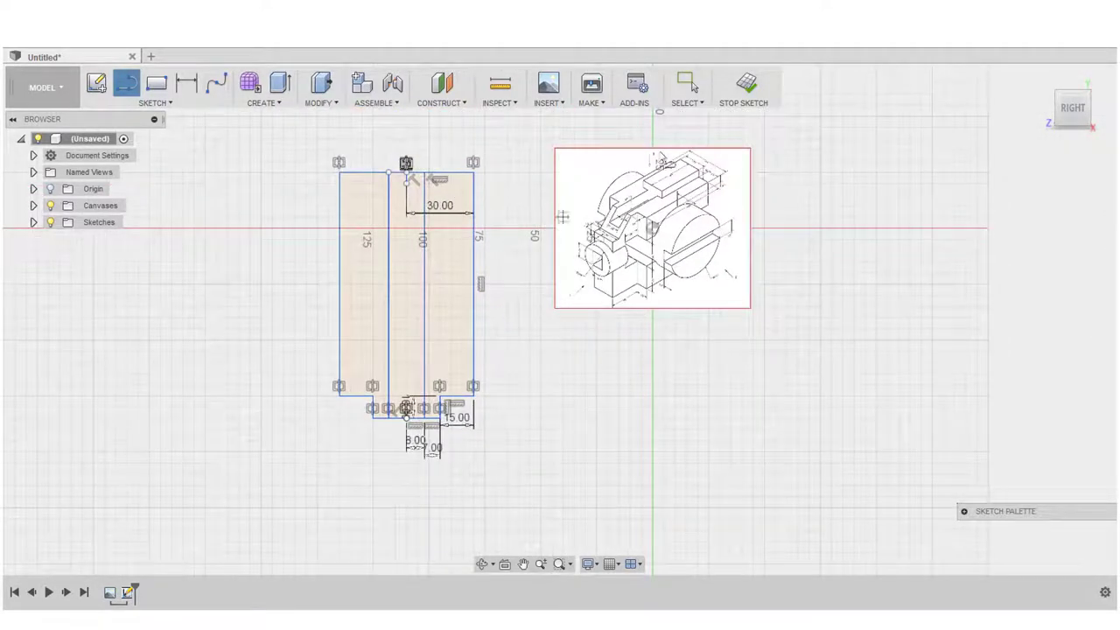
left_click(745, 85)
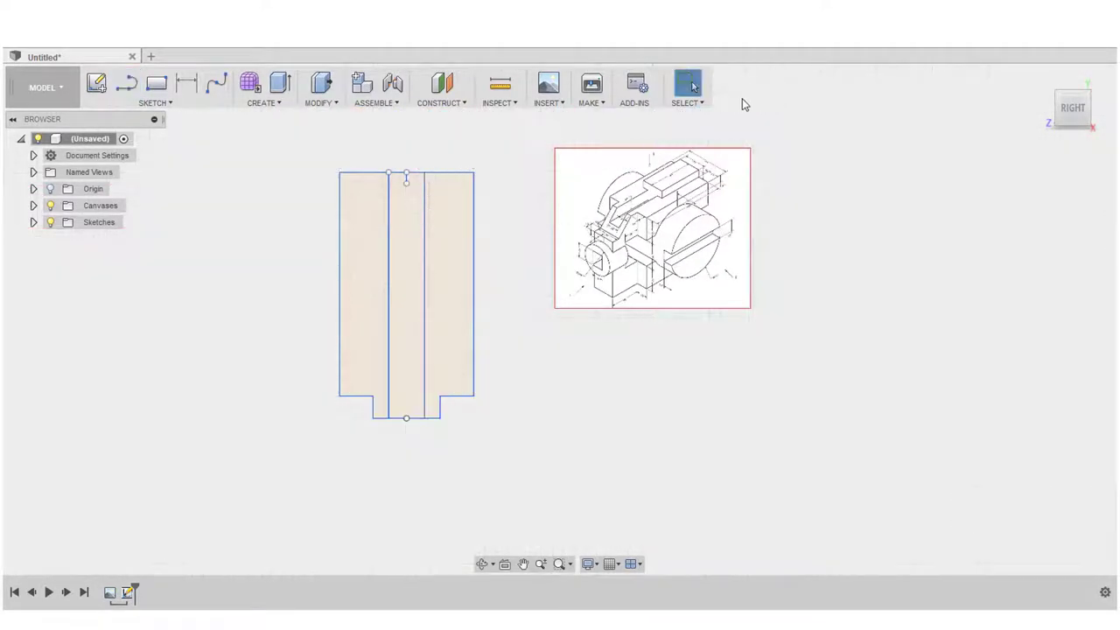
left_click(280, 83)
left_click(1092, 127)
left_click(487, 356)
left_click(453, 364)
left_click(432, 368)
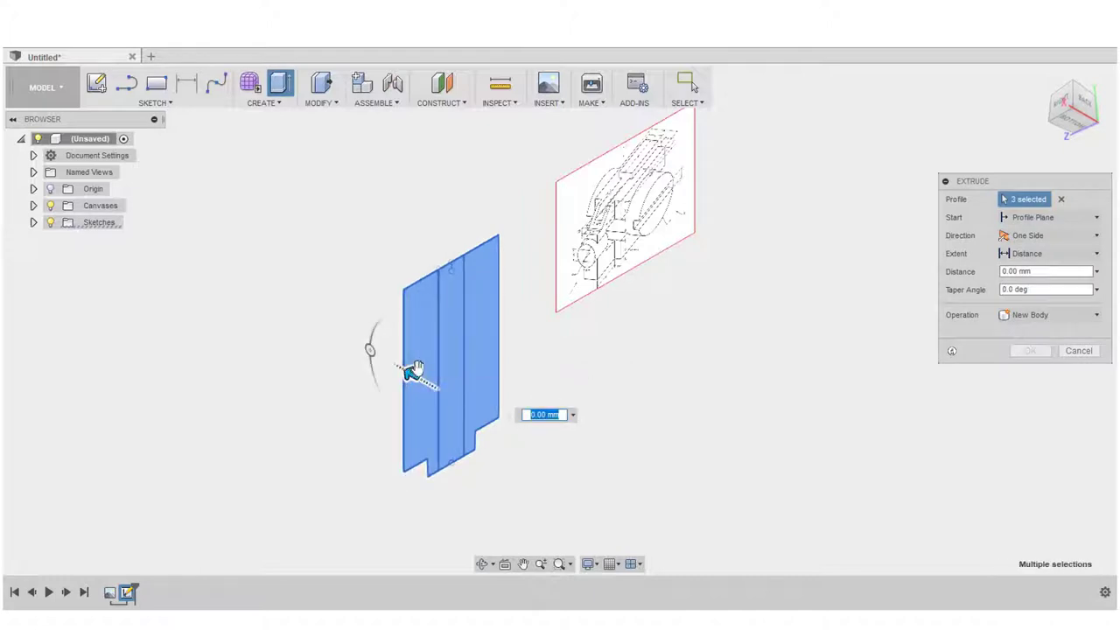
type("-100")
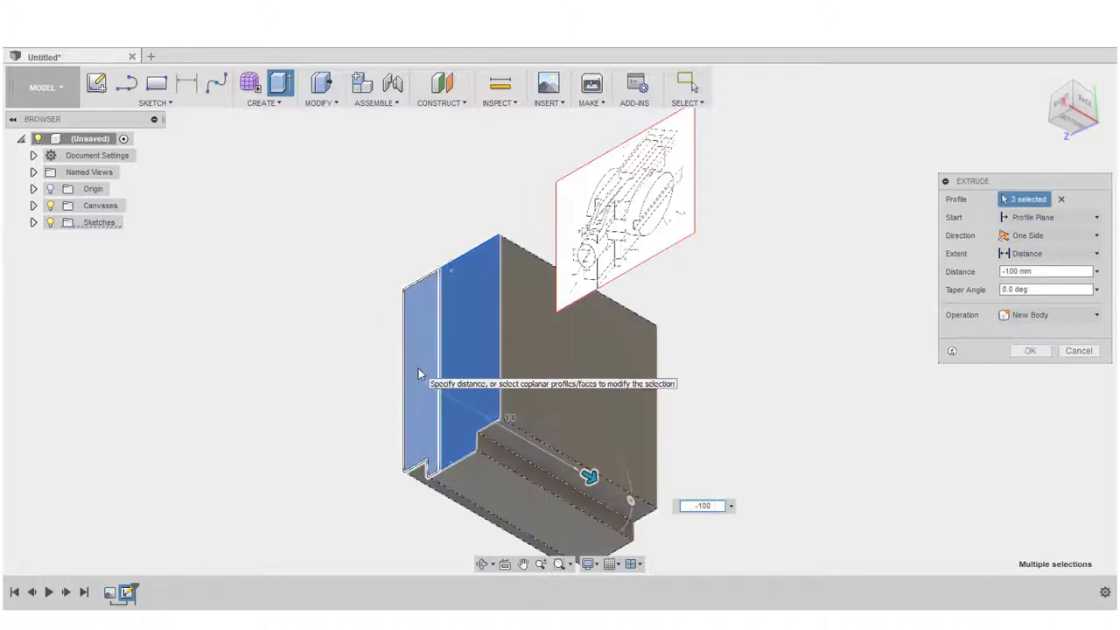
key("Return")
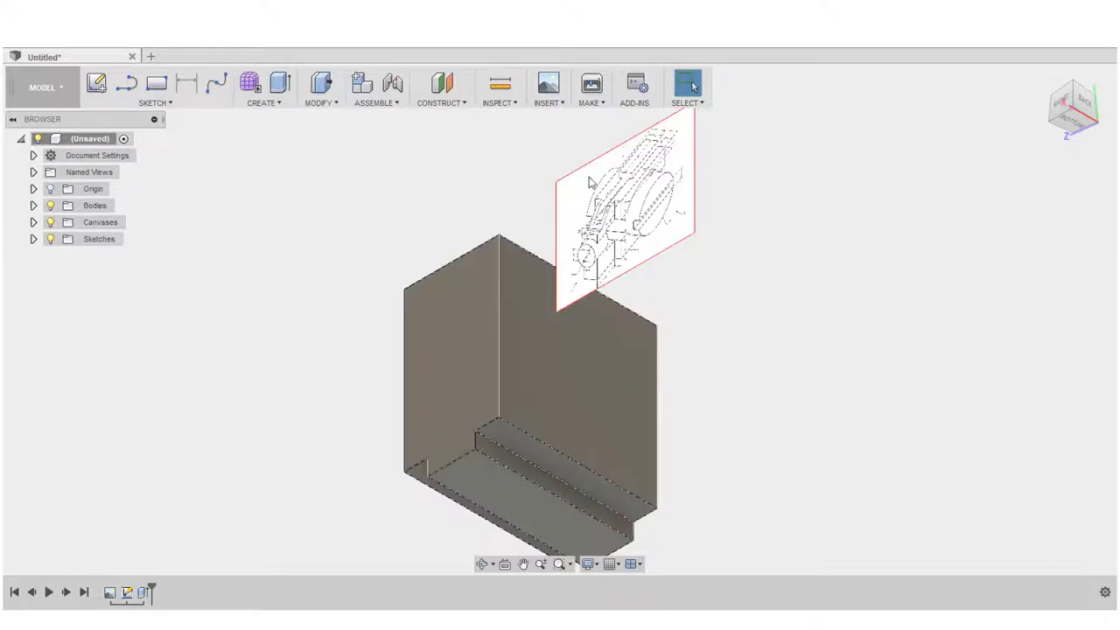
scroll(657, 197, "up", 5)
scroll(657, 197, "up", 2)
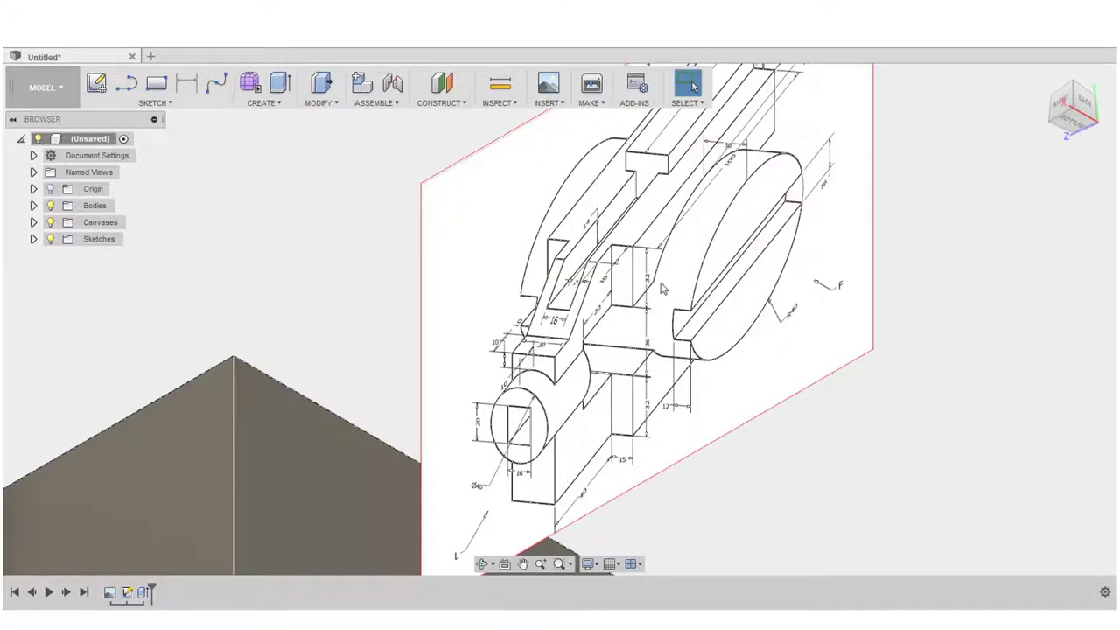
scroll(663, 275, "down", 5)
scroll(719, 443, "up", 2)
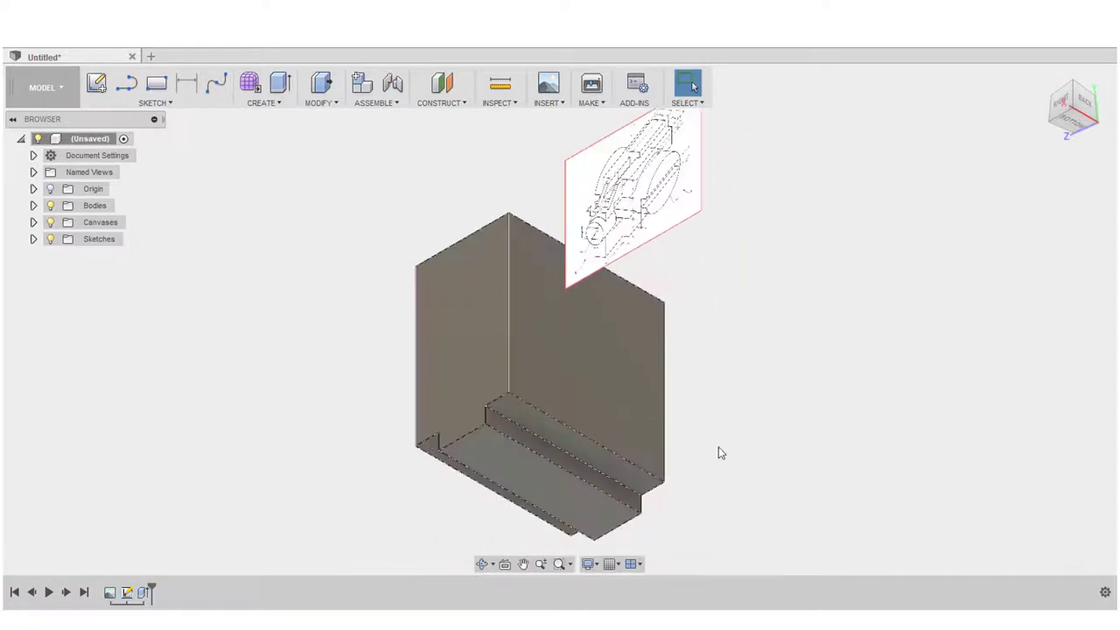
- Turn the view to face the block's profile end, show Sketch1 again and check the slot dimensions on the reference drawing
scroll(719, 447, "up", 1)
left_click(1076, 123)
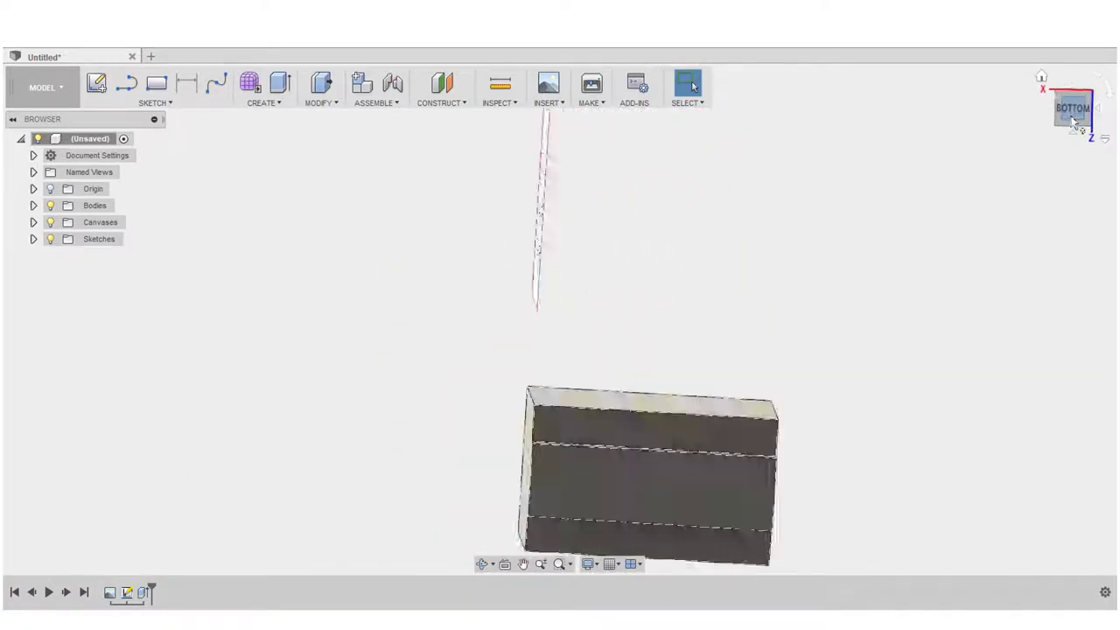
left_click(1107, 89)
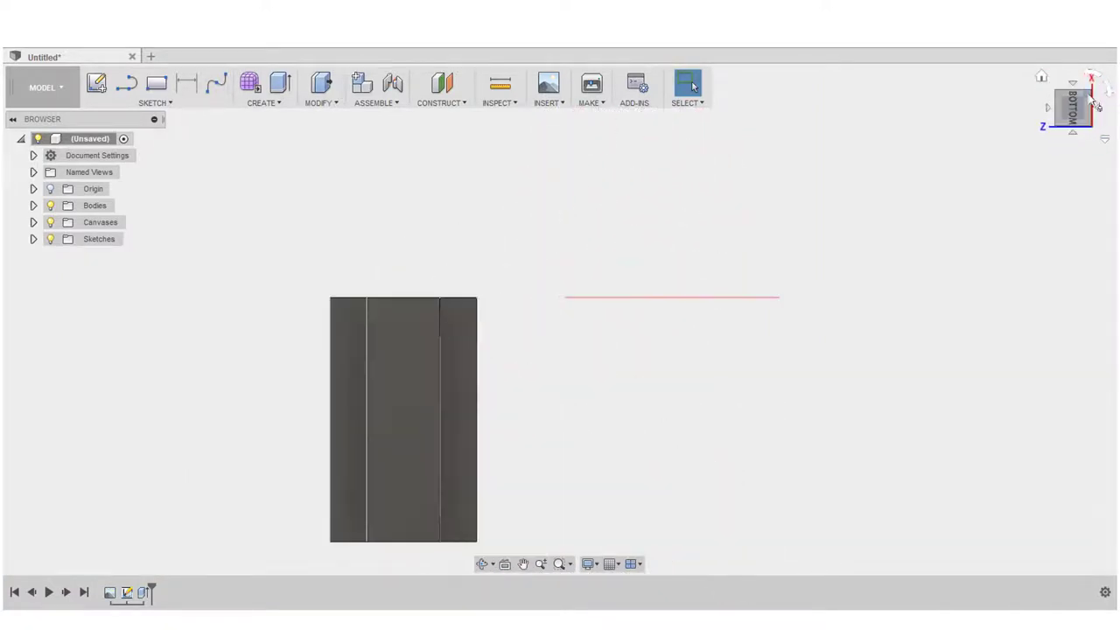
left_click(1088, 95)
scroll(429, 189, "up", 2)
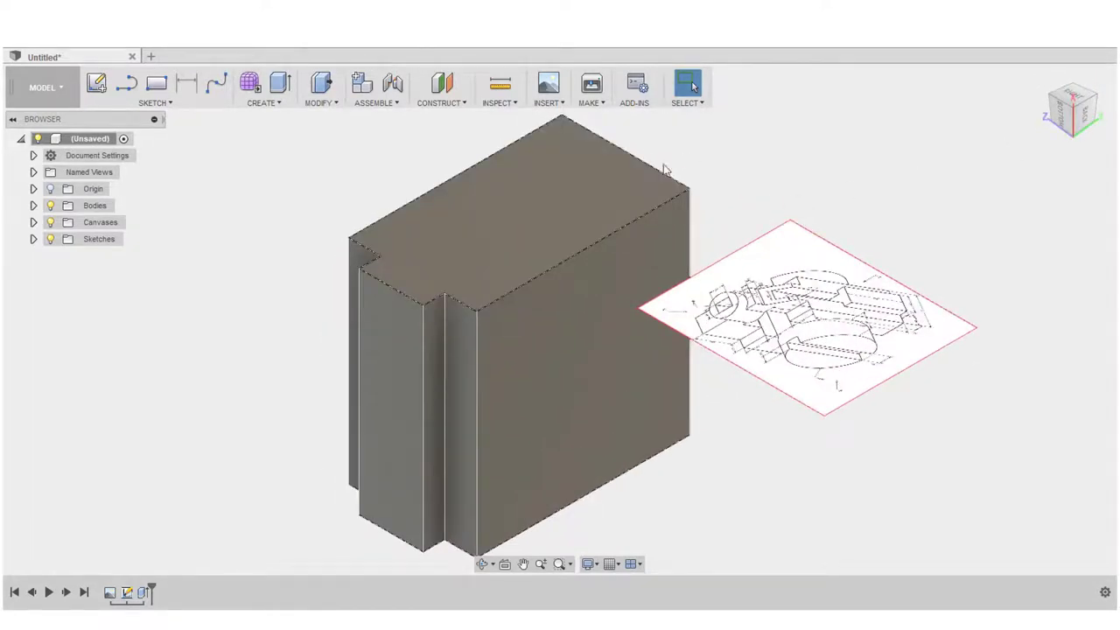
left_click(34, 240)
left_click(64, 255)
scroll(517, 205, "up", 2)
scroll(870, 240, "up", 5)
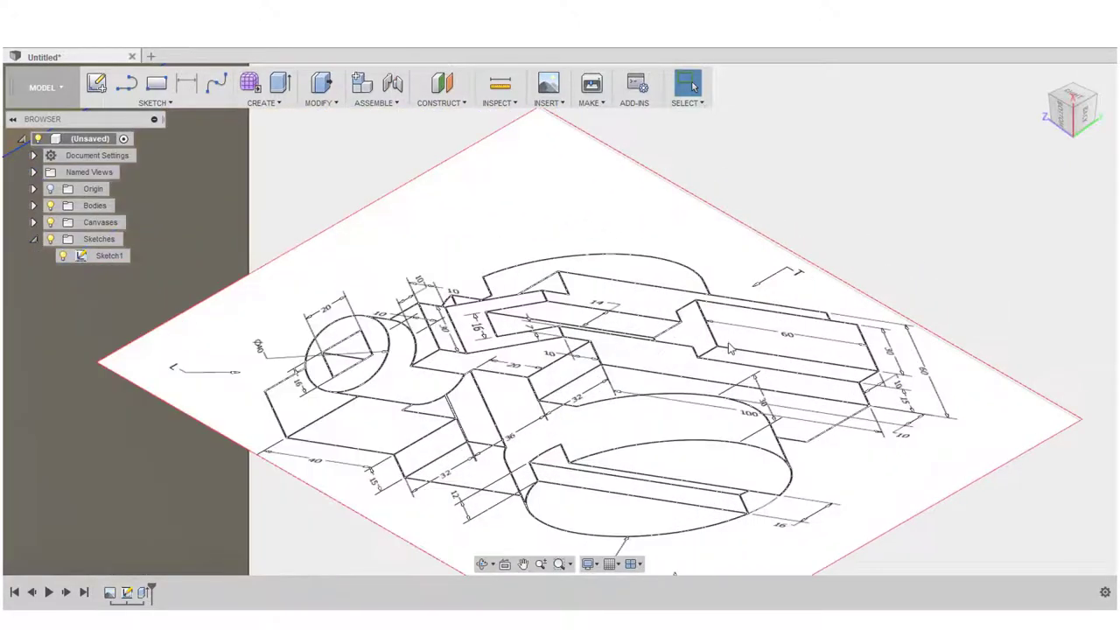
scroll(668, 309, "down", 6)
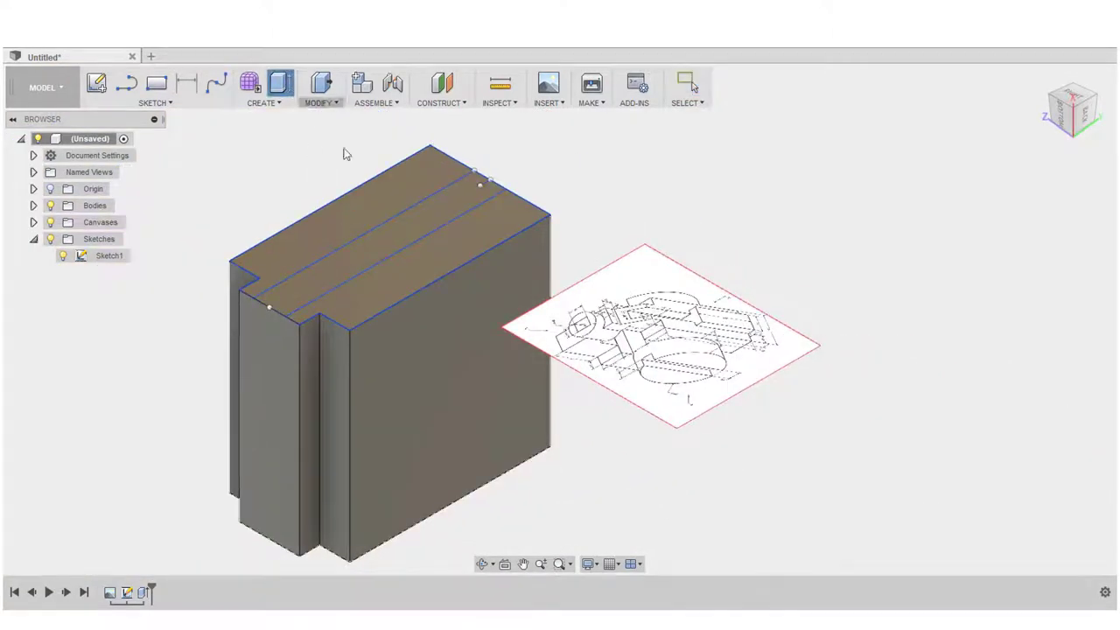
- Cut the middle strip region of Sketch1 into the block with a -14 mm extrusion and hide the sketch
left_click(280, 83)
left_click(379, 241)
left_click_drag(375, 223, 379, 261)
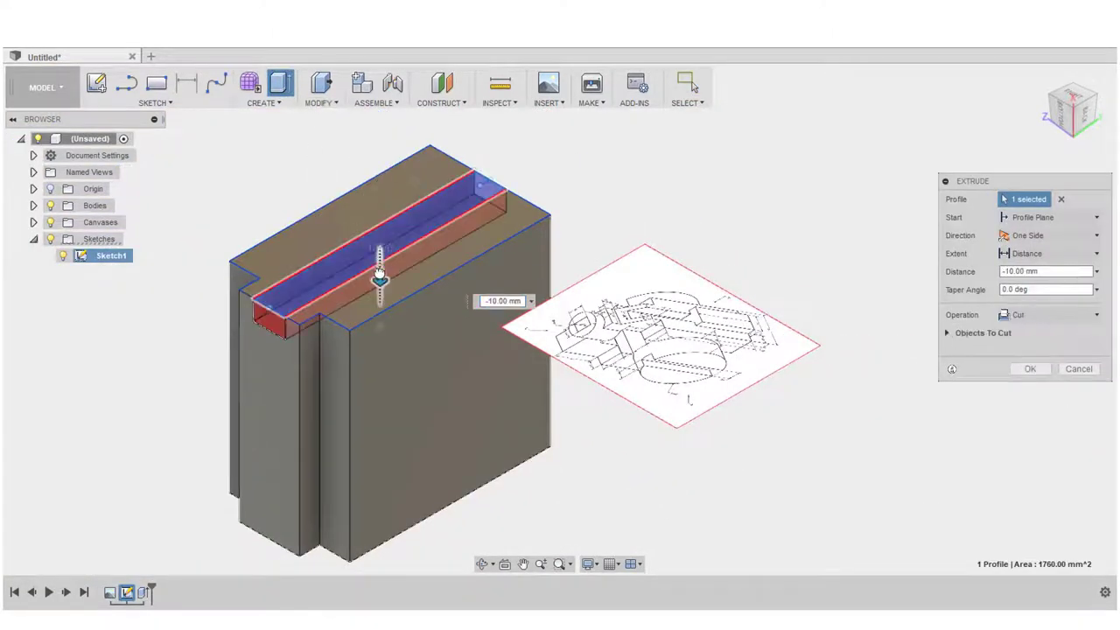
type("-14")
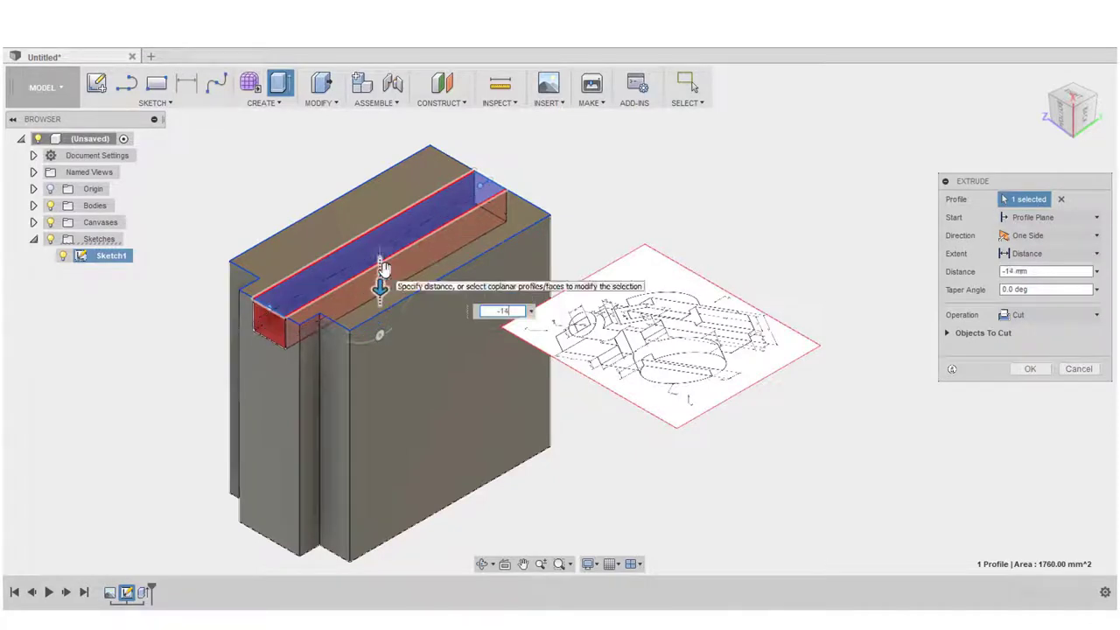
key("Return")
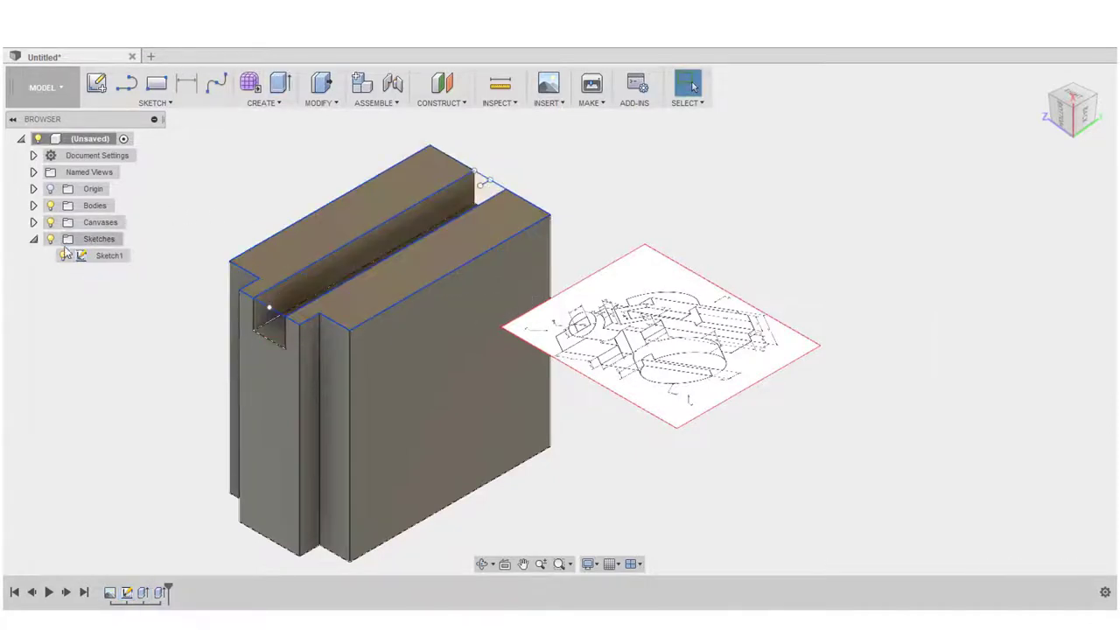
left_click(64, 255)
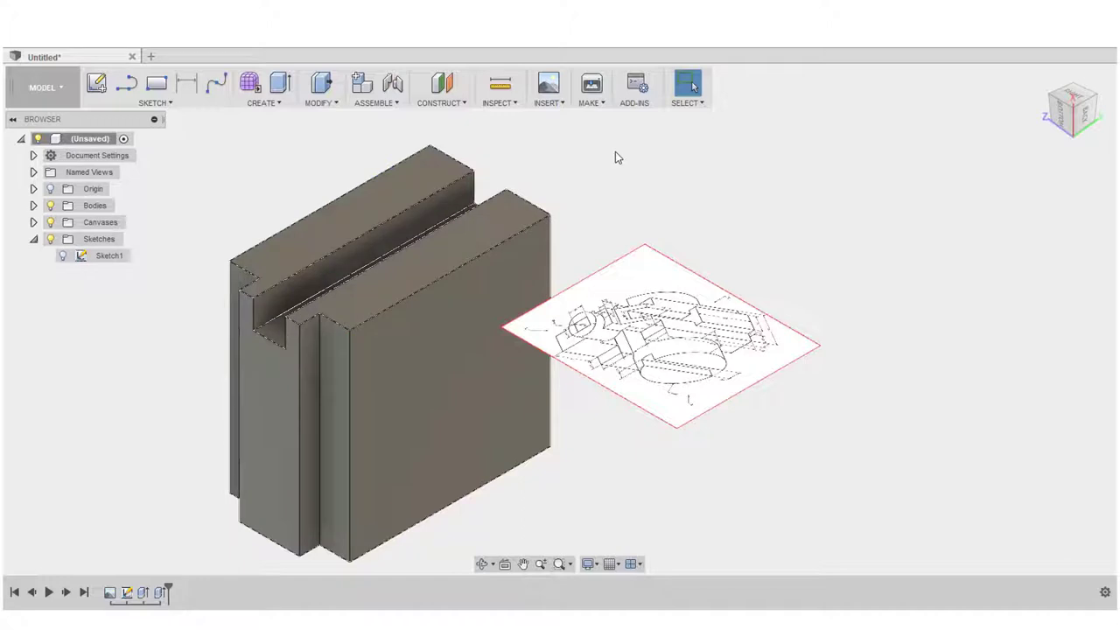
- Start a new line sketch on the long narrow face of the step beside the slotted block's projecting strip
scroll(616, 152, "up", 1)
scroll(606, 164, "down", 2)
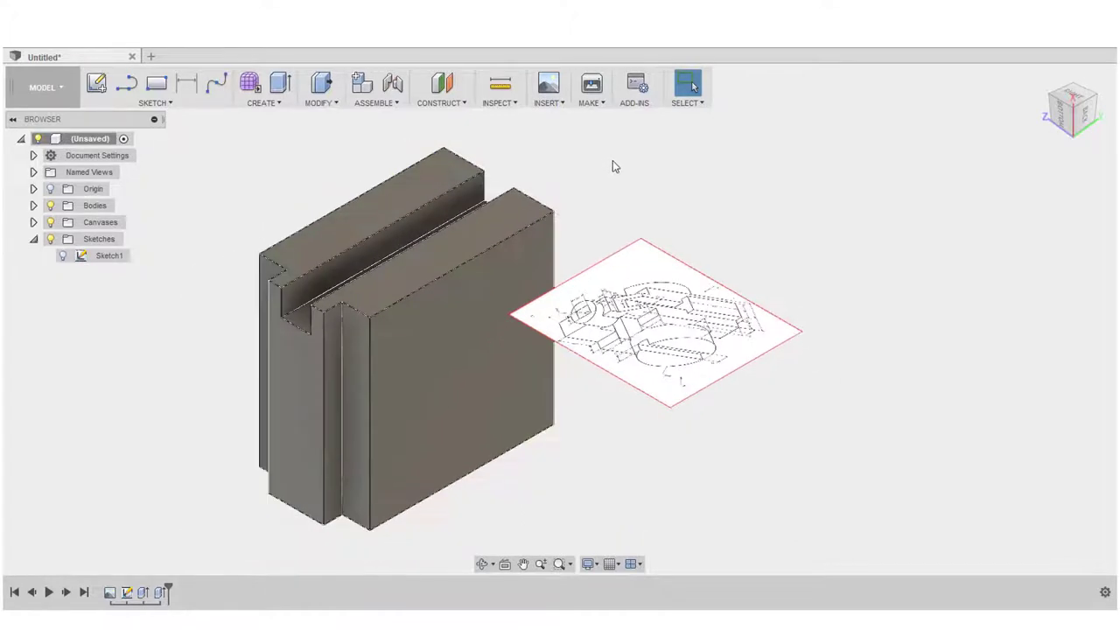
scroll(614, 161, "up", 1)
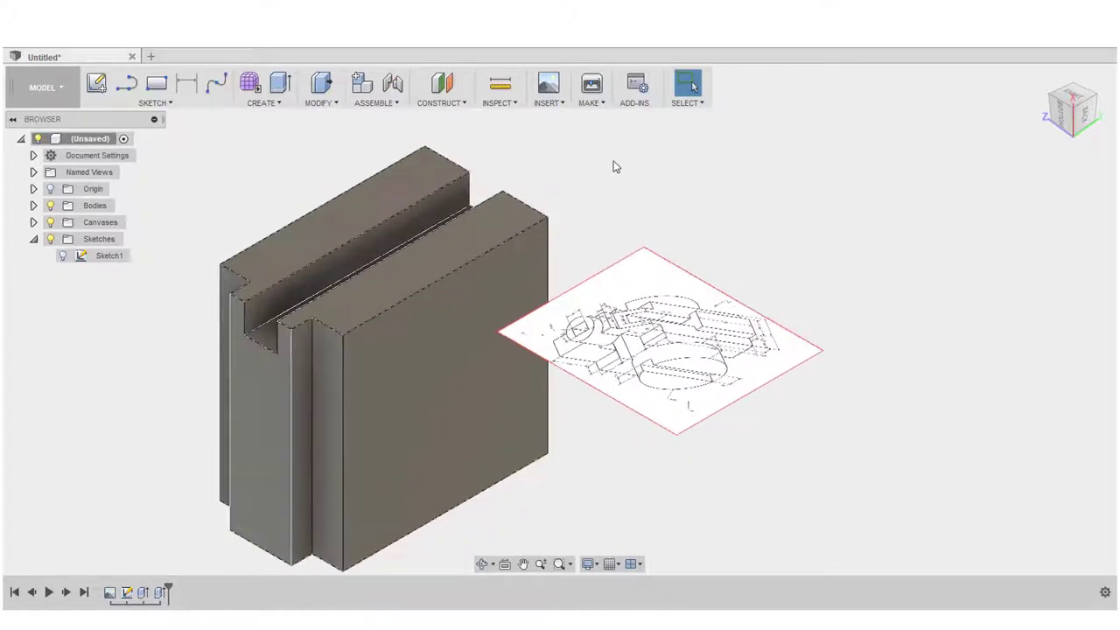
right_click(301, 352)
left_click(315, 393)
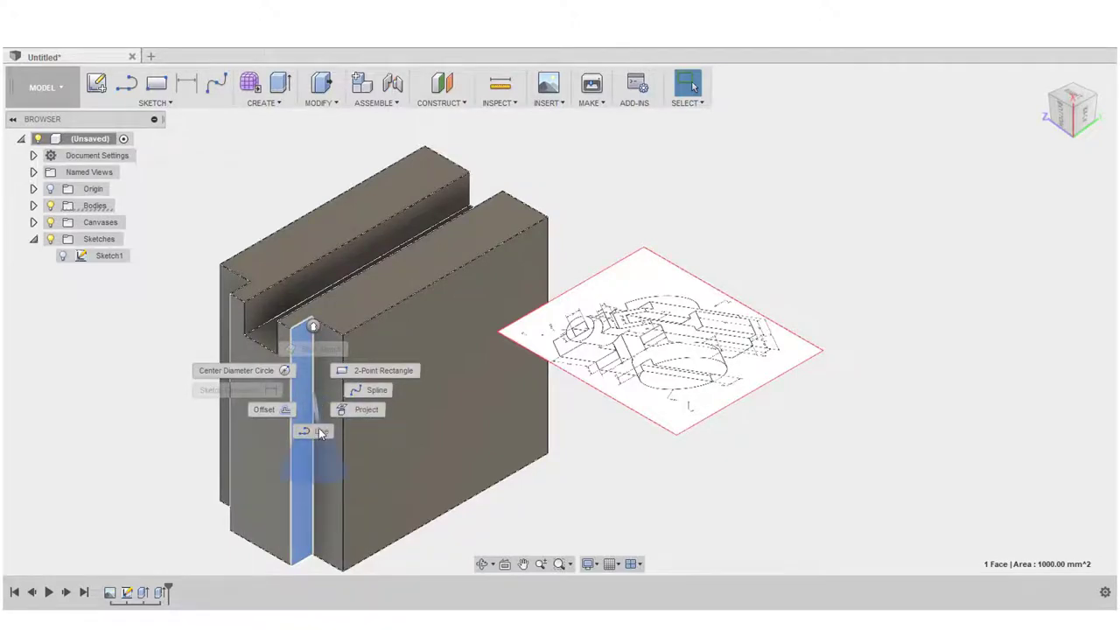
left_click(319, 434)
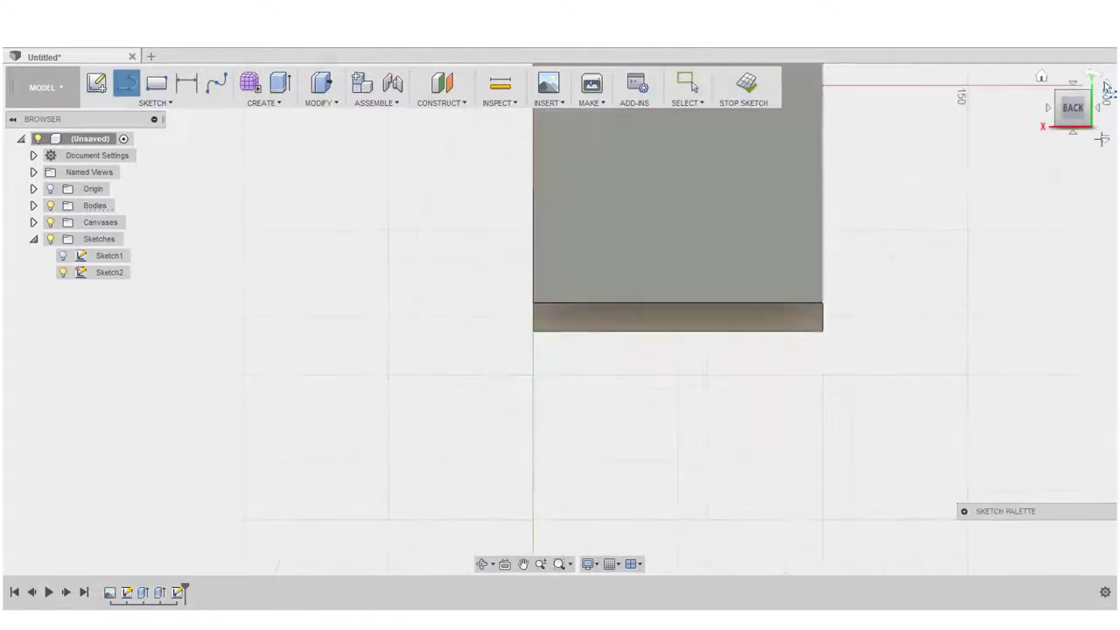
- Draw a 32 mm line down the edge between the projecting strip and the face, starting at its upper corner
left_click(1056, 104)
scroll(789, 319, "up", 5)
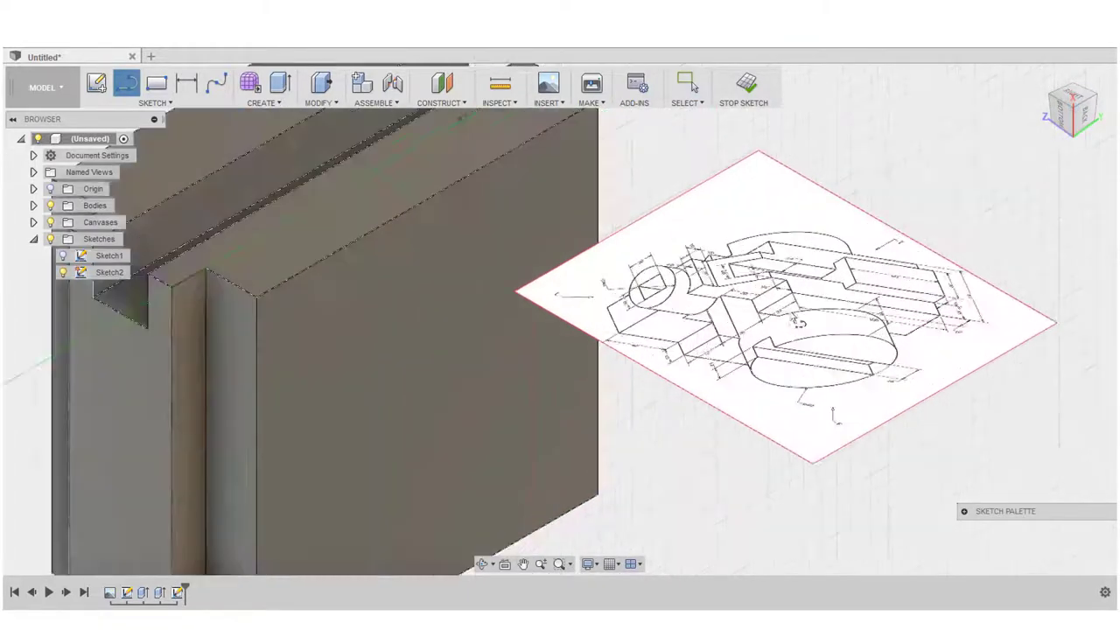
scroll(792, 320, "up", 3)
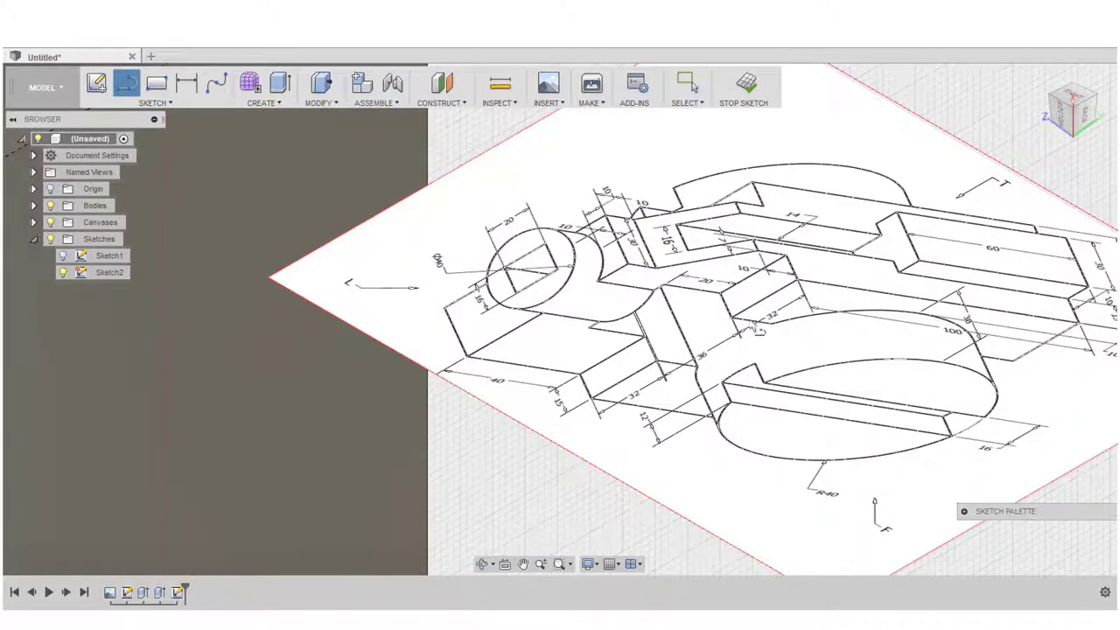
left_click(1093, 127)
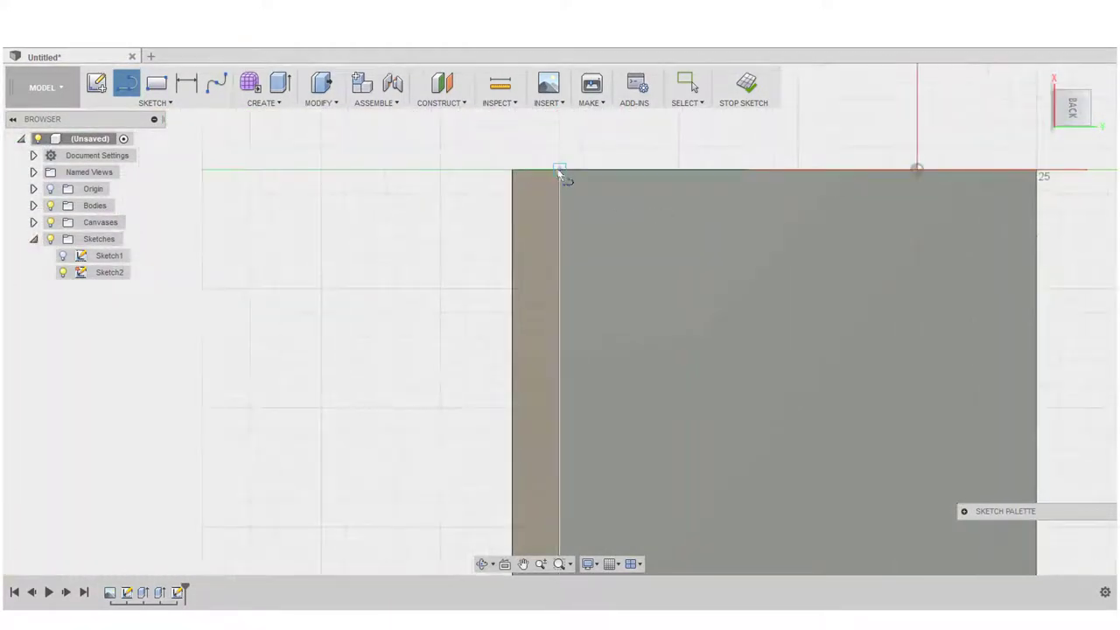
left_click(559, 170)
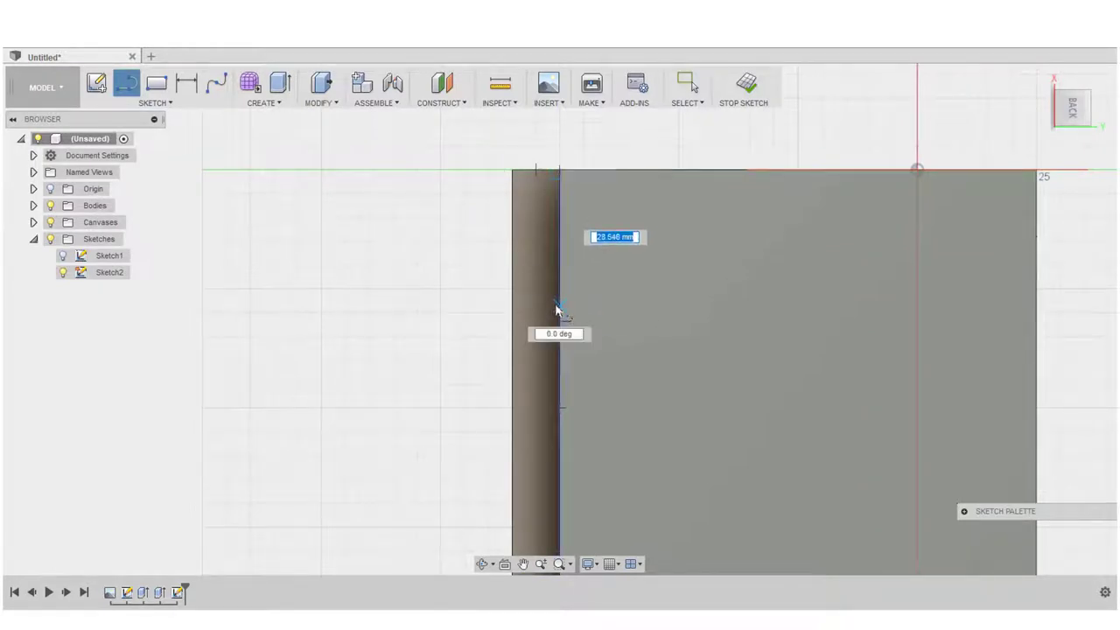
type("32")
key("Tab")
key("Return")
key("Escape")
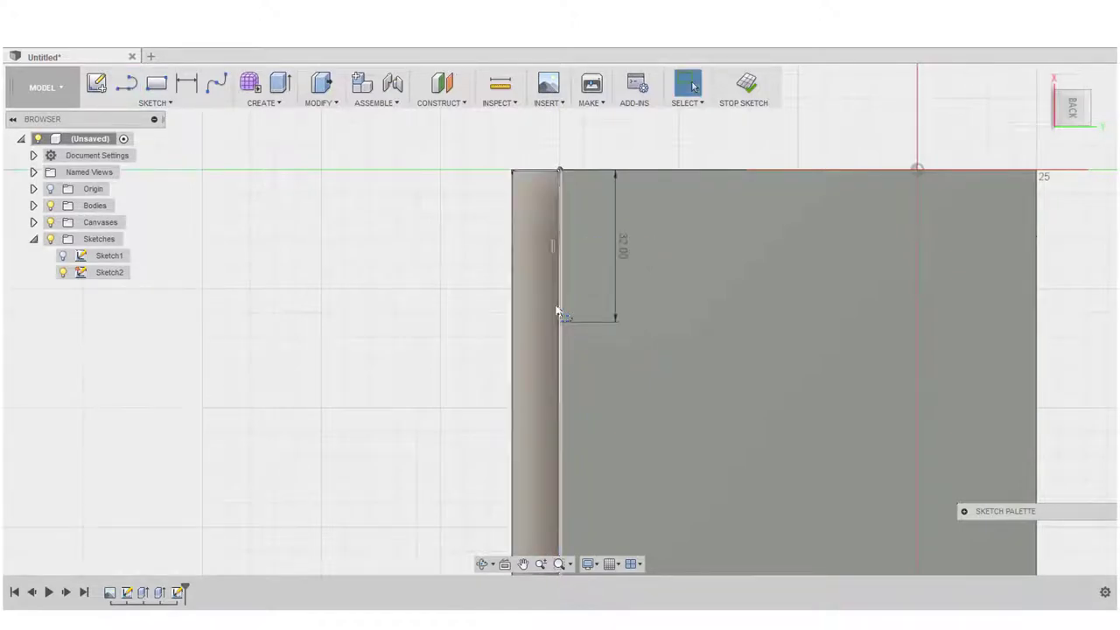
- Draw a 20 mm line outward from the lower end of the 32 mm line, perpendicular to it and past the strip
left_click(1062, 96)
scroll(522, 351, "down", 2)
scroll(770, 183, "up", 3)
scroll(770, 188, "up", 5)
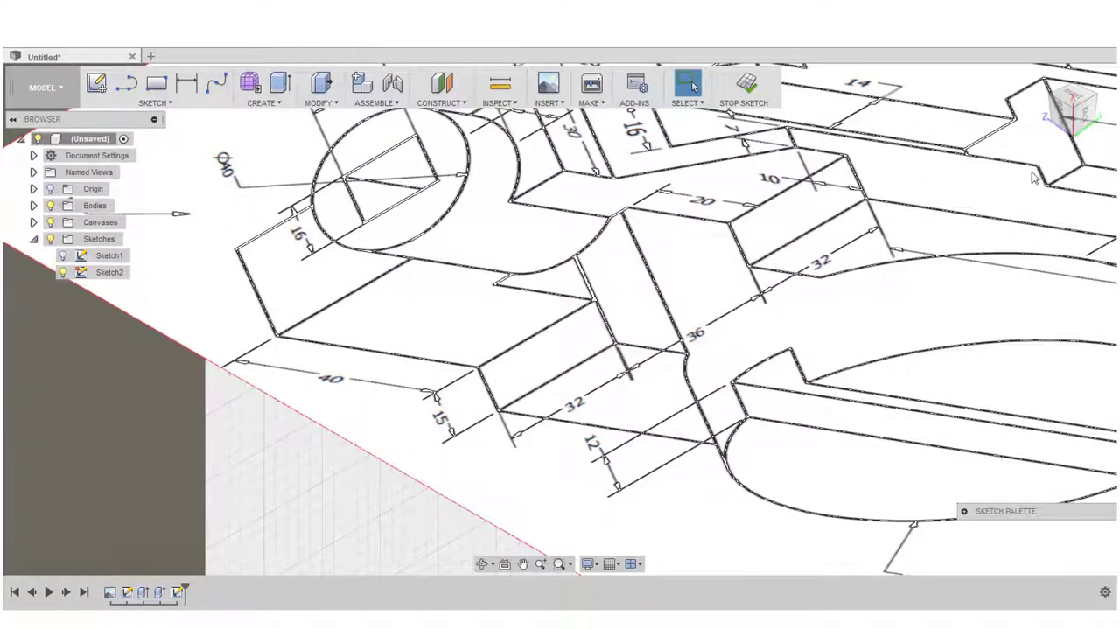
left_click(1084, 119)
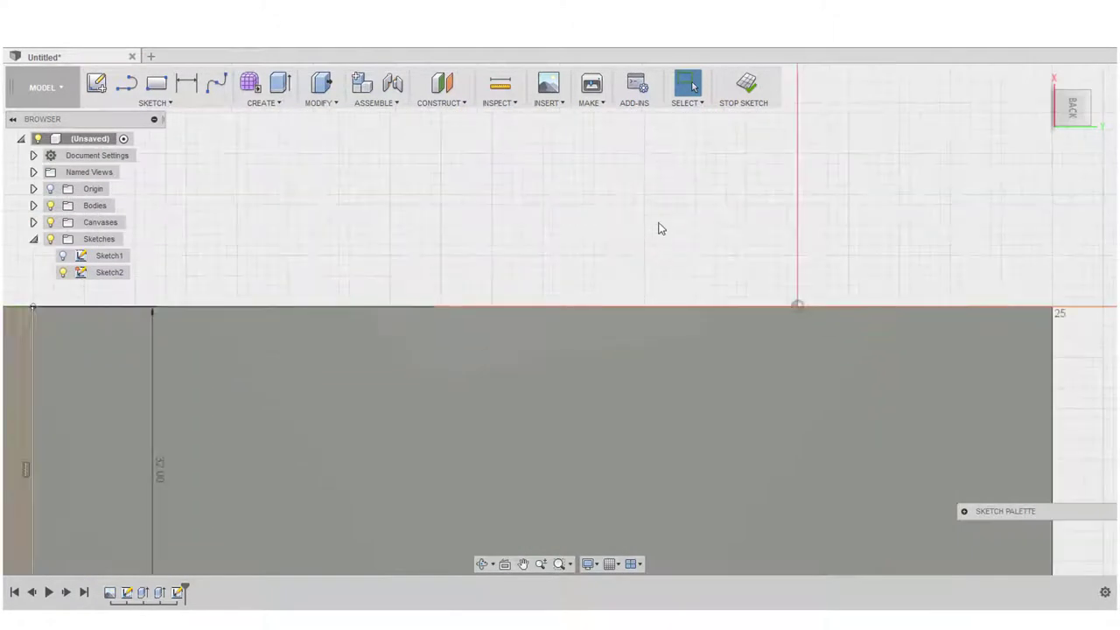
scroll(662, 229, "down", 3)
scroll(344, 466, "up", 2)
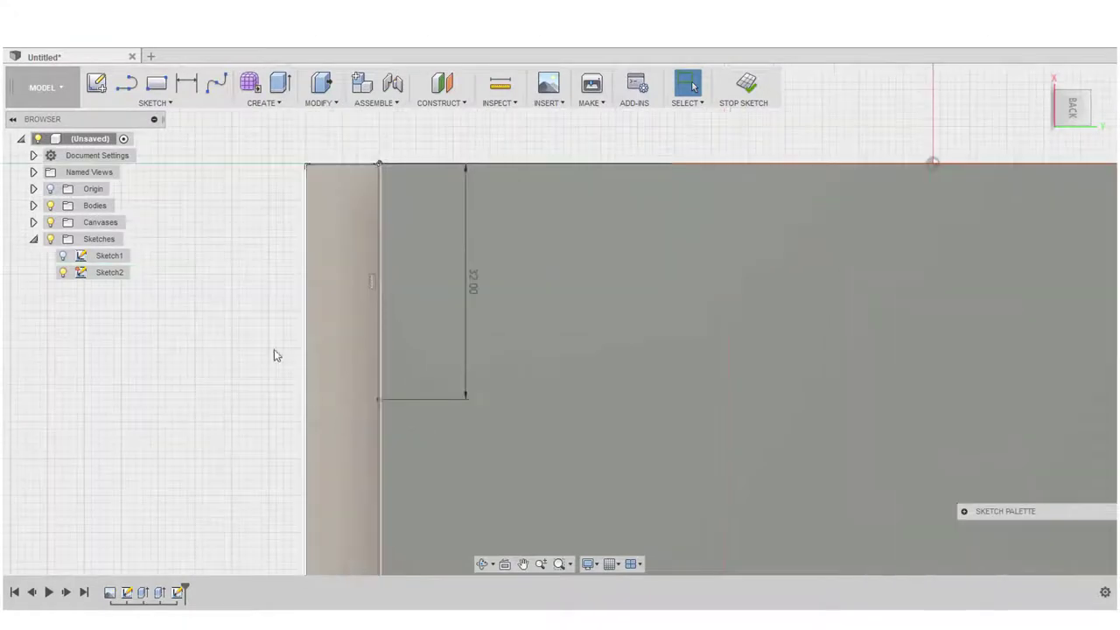
left_click(127, 83)
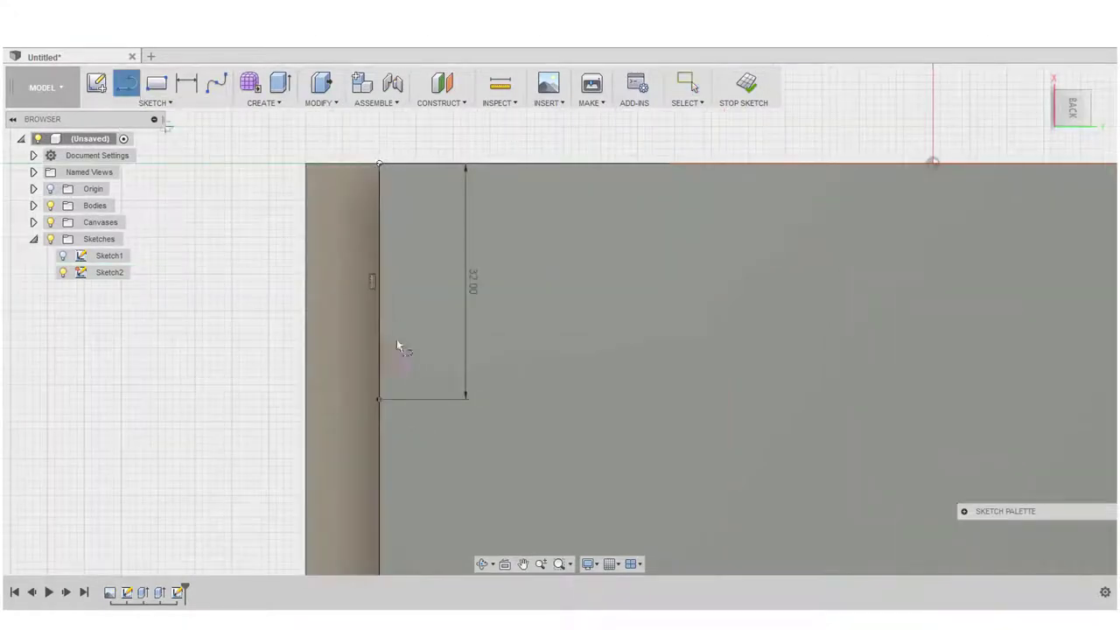
left_click(379, 400)
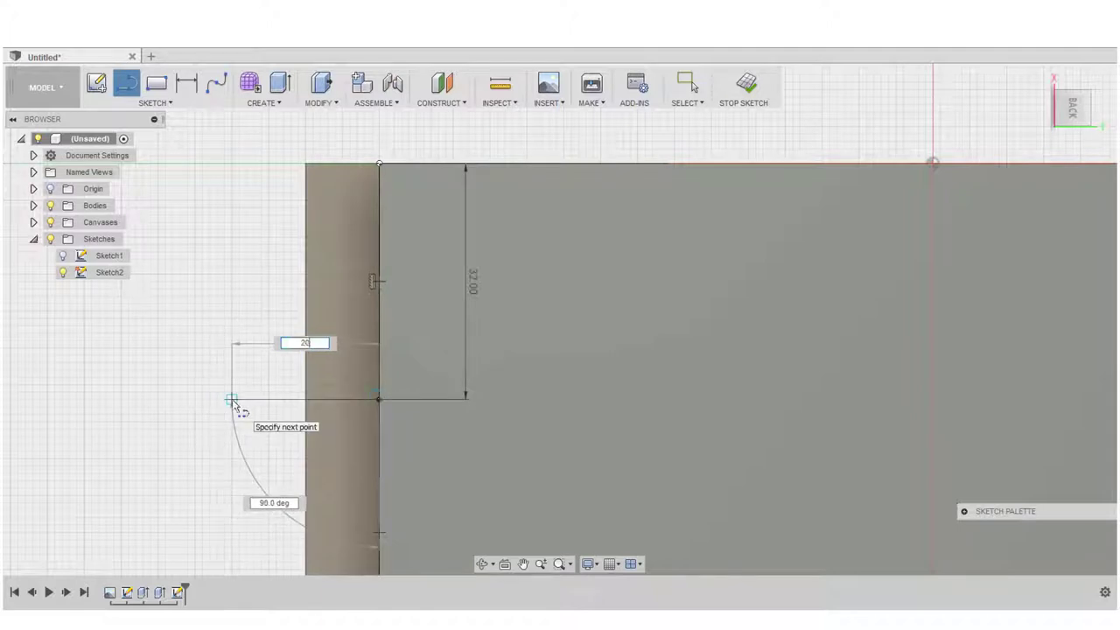
key("Tab")
key("Tab")
key("Return")
key("Escape")
- Draw a 36 mm line straight down from the outer end of the 20 mm line, parallel to the block's edge
scroll(251, 398, "down", 1)
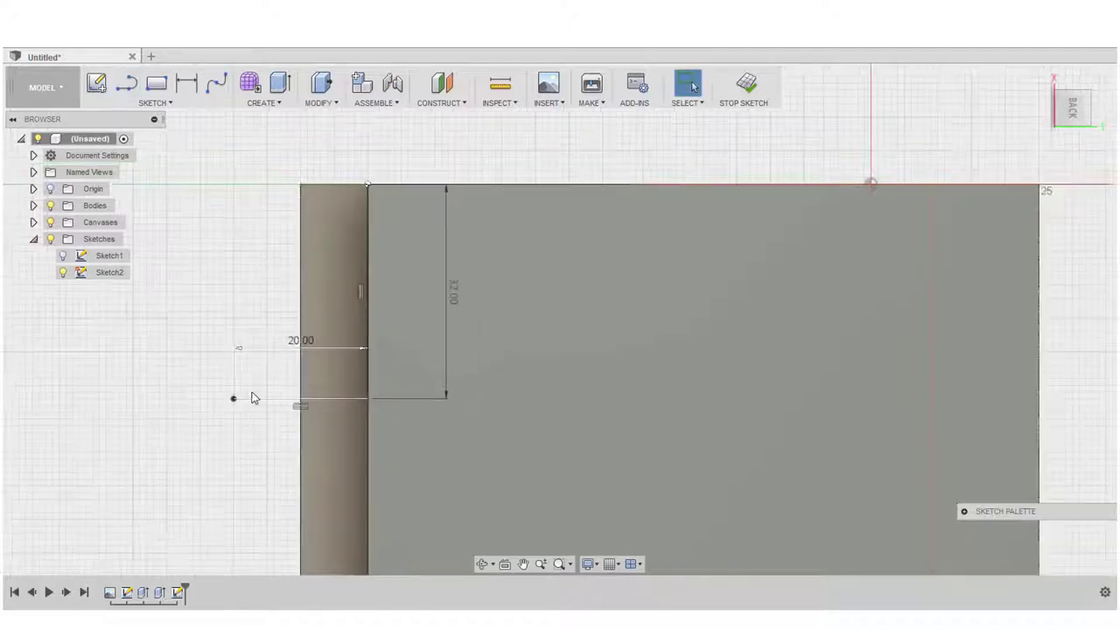
scroll(253, 395, "down", 4)
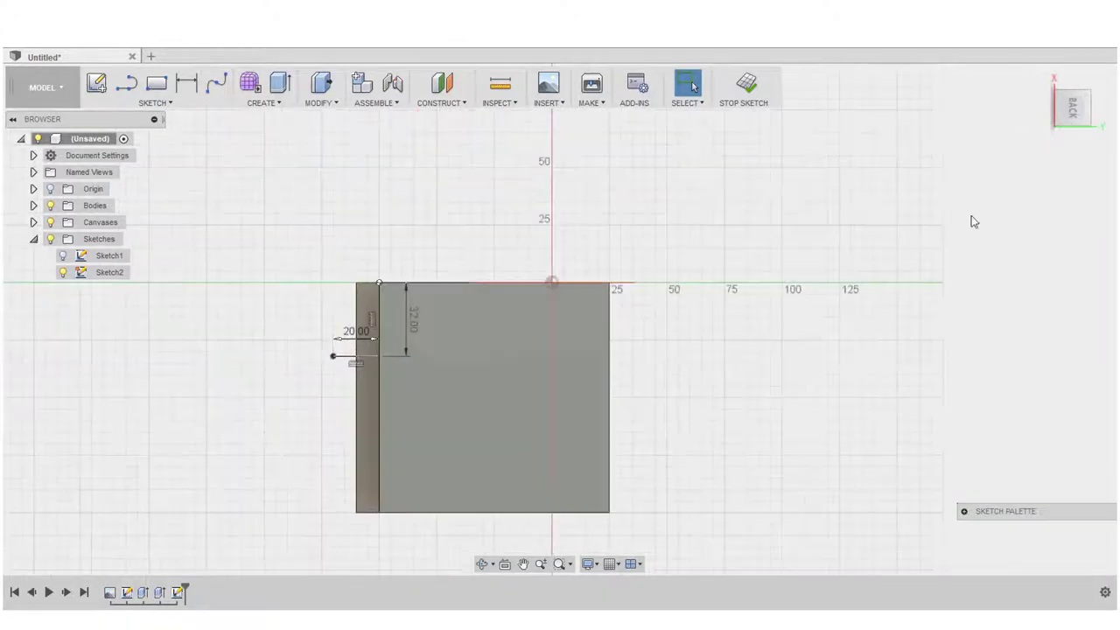
left_click(1060, 96)
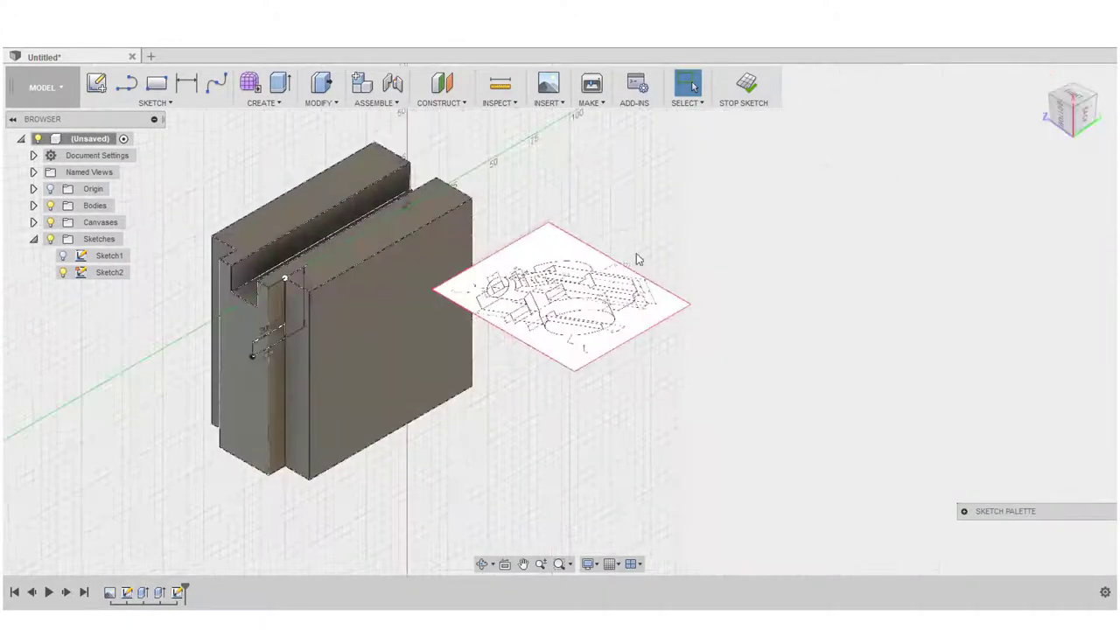
scroll(575, 299, "up", 2)
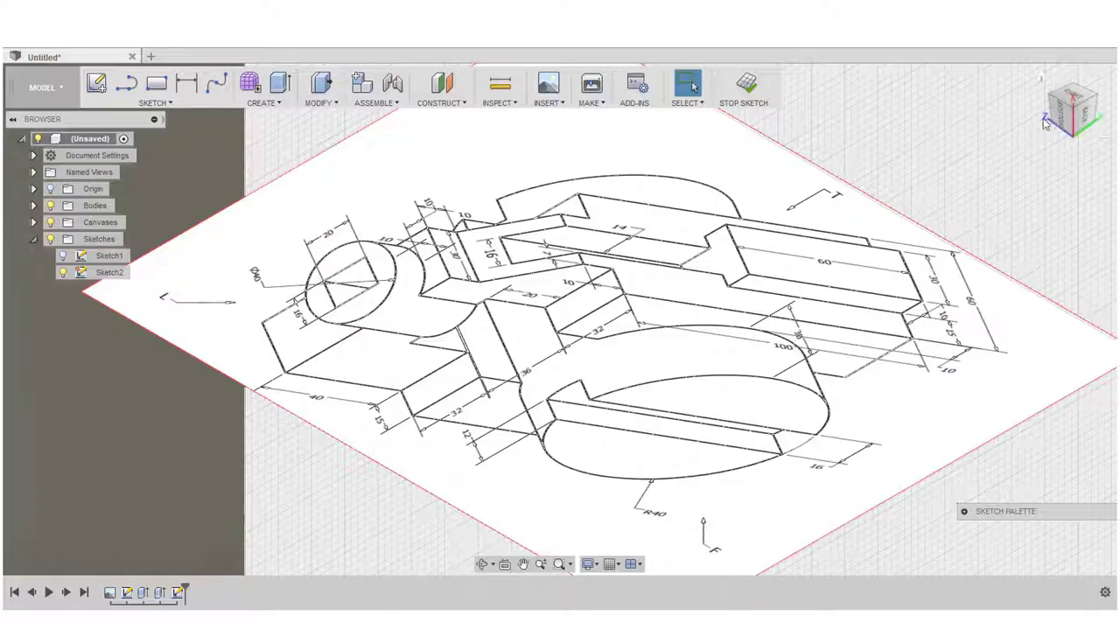
left_click(1069, 114)
scroll(669, 330, "down", 5)
scroll(229, 484, "up", 2)
key("l")
left_click(319, 376)
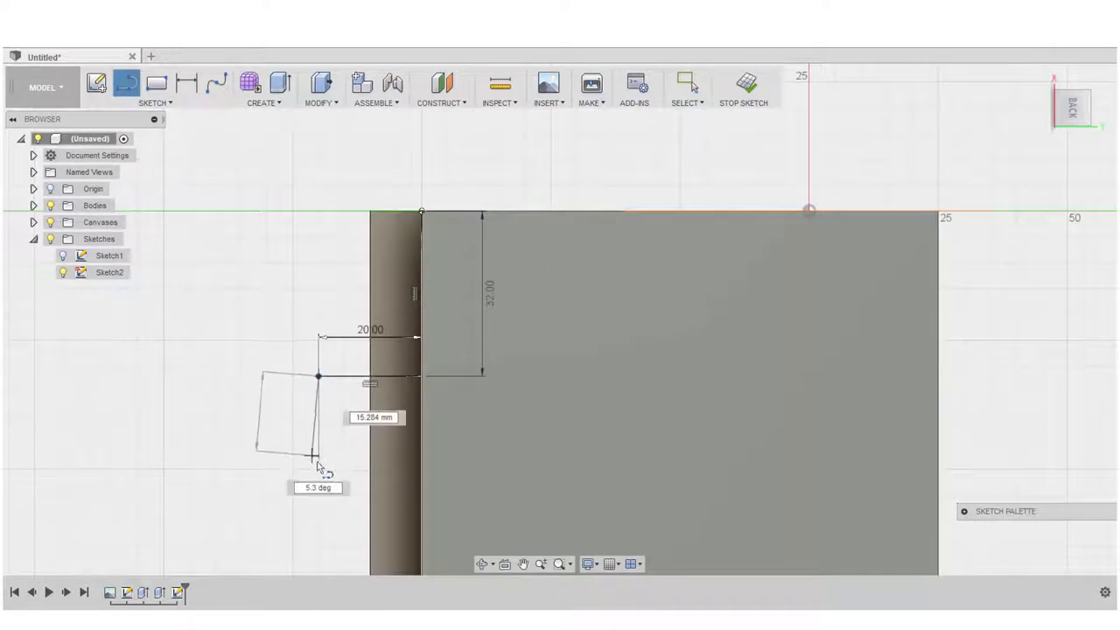
type("36")
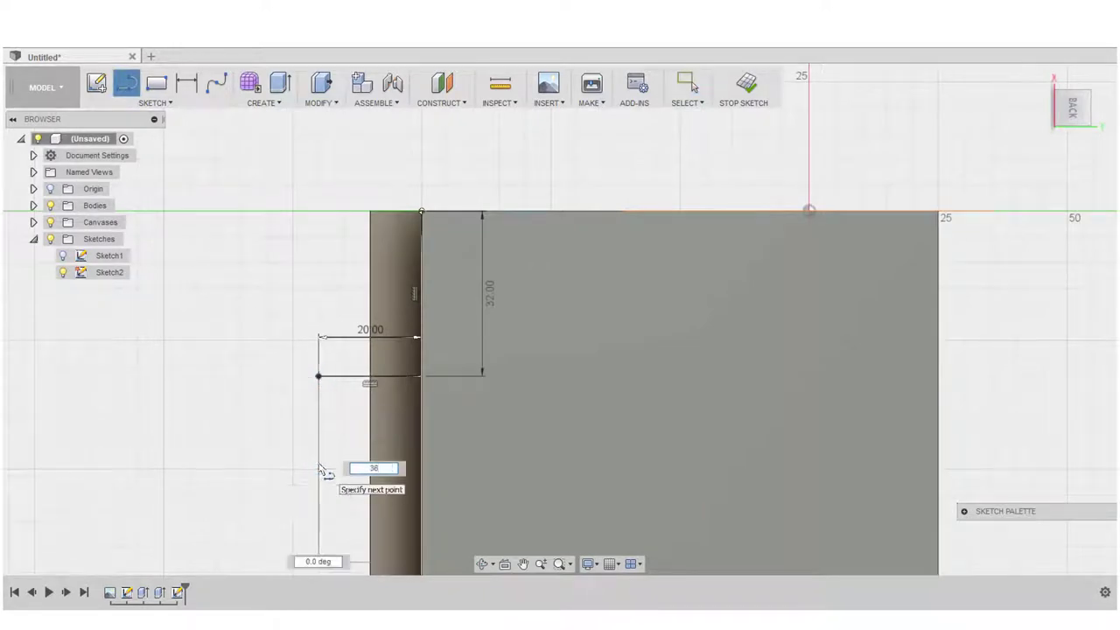
key("Return")
key("Escape")
- Draw a 20 mm line at 90 degrees from the lower end of the 36 mm line back to the block's edge
scroll(333, 464, "down", 5)
scroll(354, 569, "up", 3)
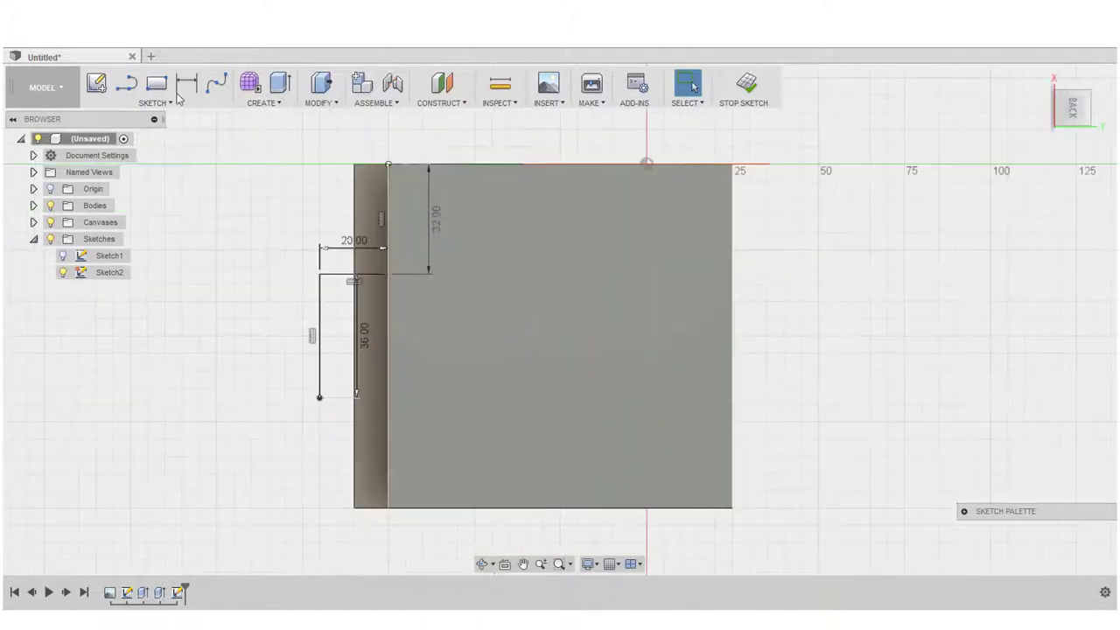
left_click(126, 82)
left_click(319, 398)
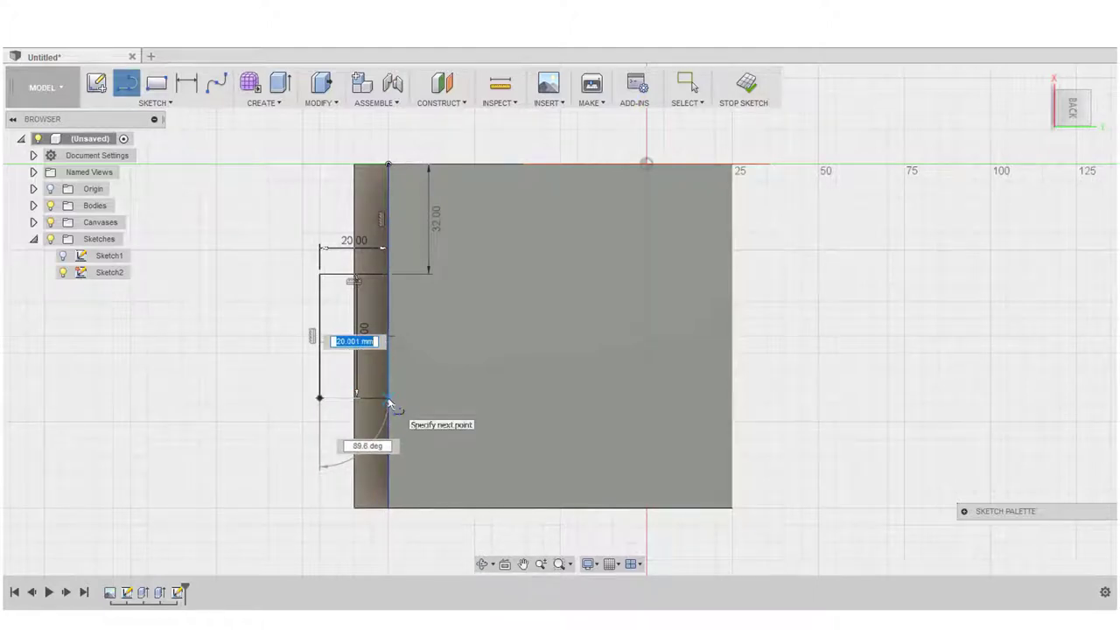
type("20")
key("Tab")
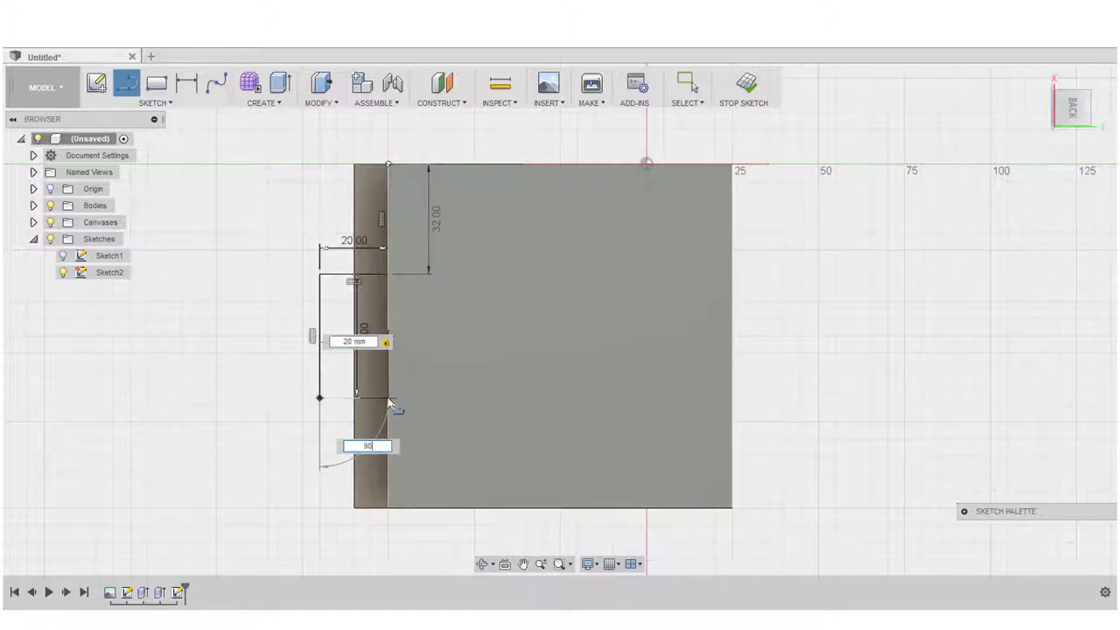
type("90")
key("Return")
key("Escape")
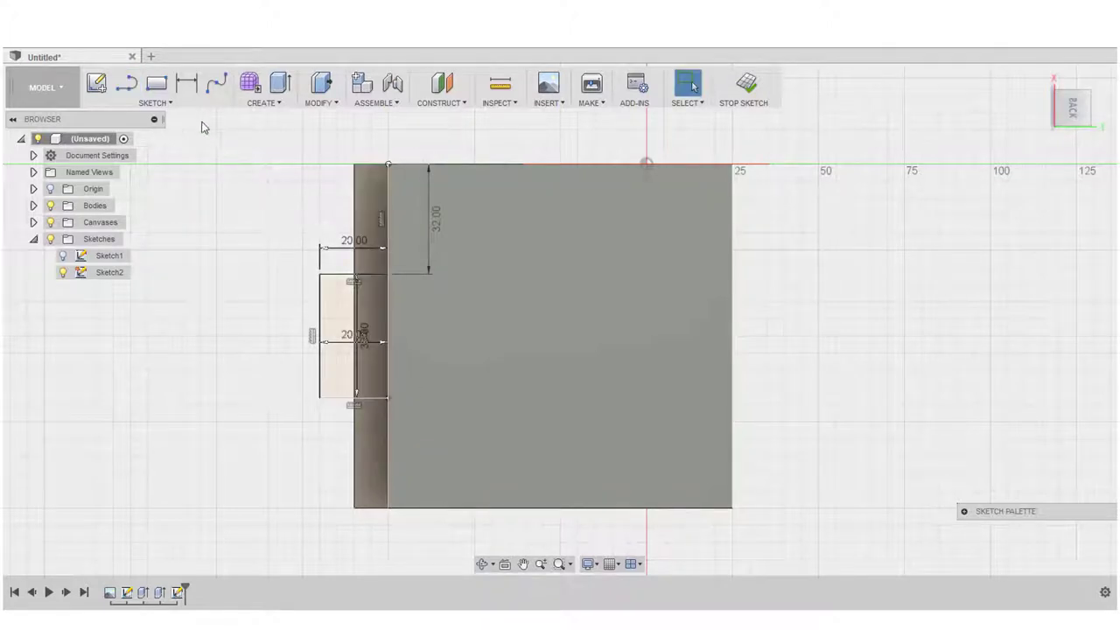
left_click(127, 84)
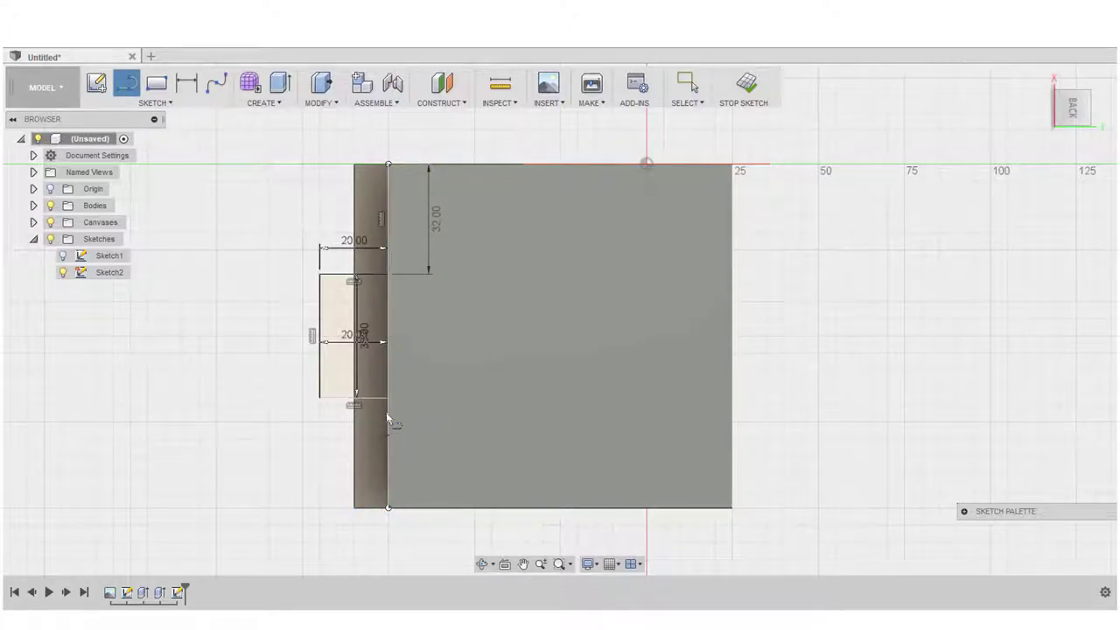
left_click(390, 509)
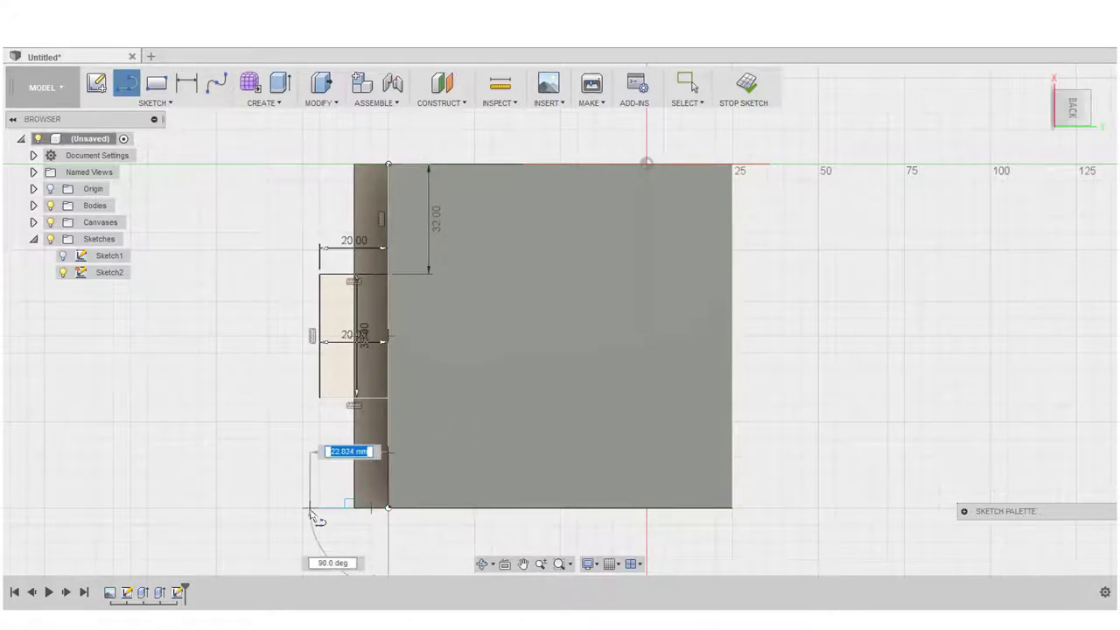
key("Escape")
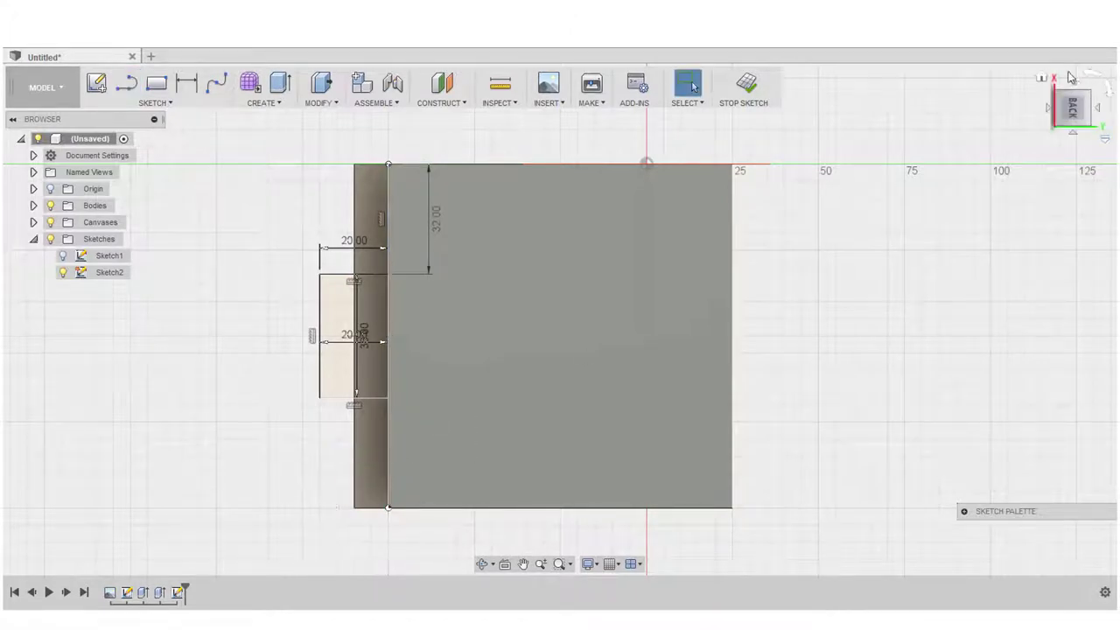
- Draw a 40 mm line outward at 90 degrees from the lower corner where the strip meets the face, past the strip
left_click(1062, 99)
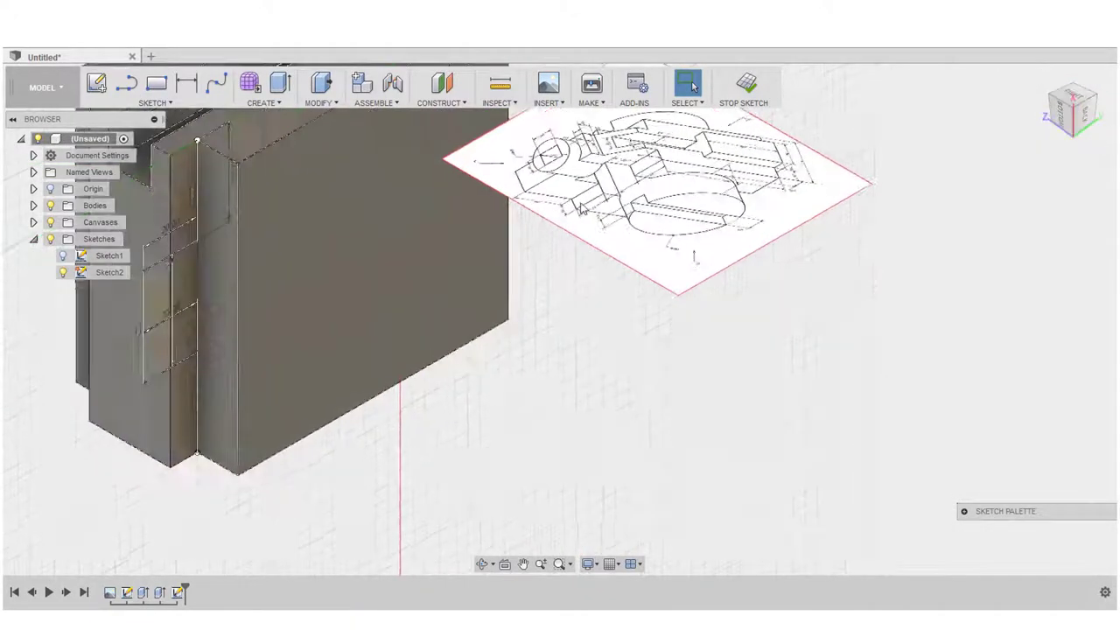
scroll(535, 223, "up", 5)
scroll(536, 223, "up", 2)
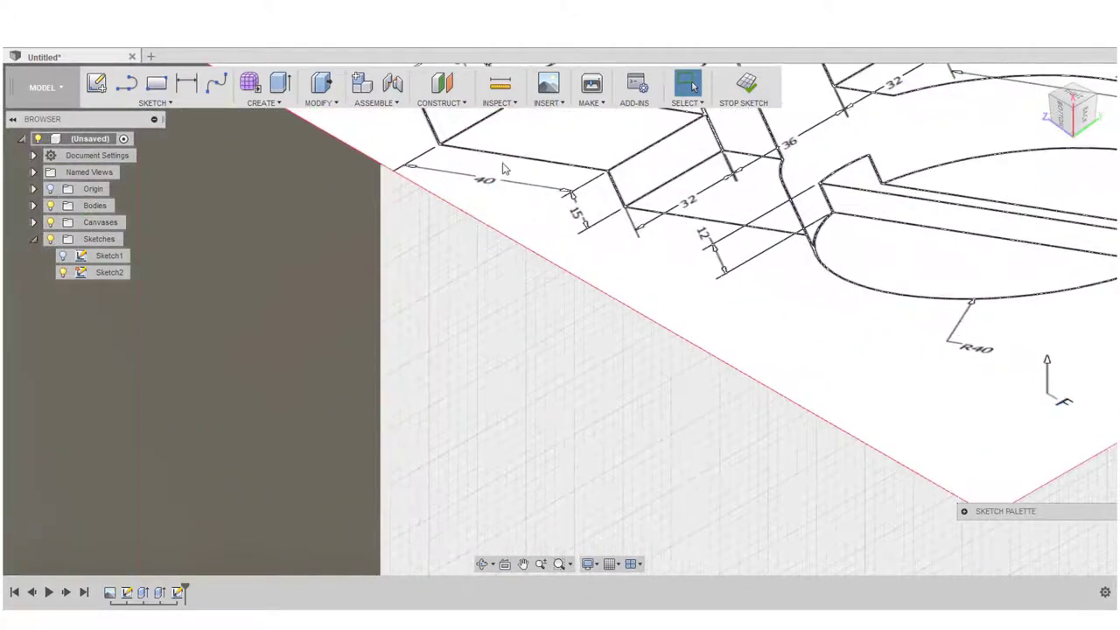
scroll(501, 188, "down", 5)
left_click(1084, 115)
scroll(418, 278, "down", 5)
scroll(302, 455, "up", 3)
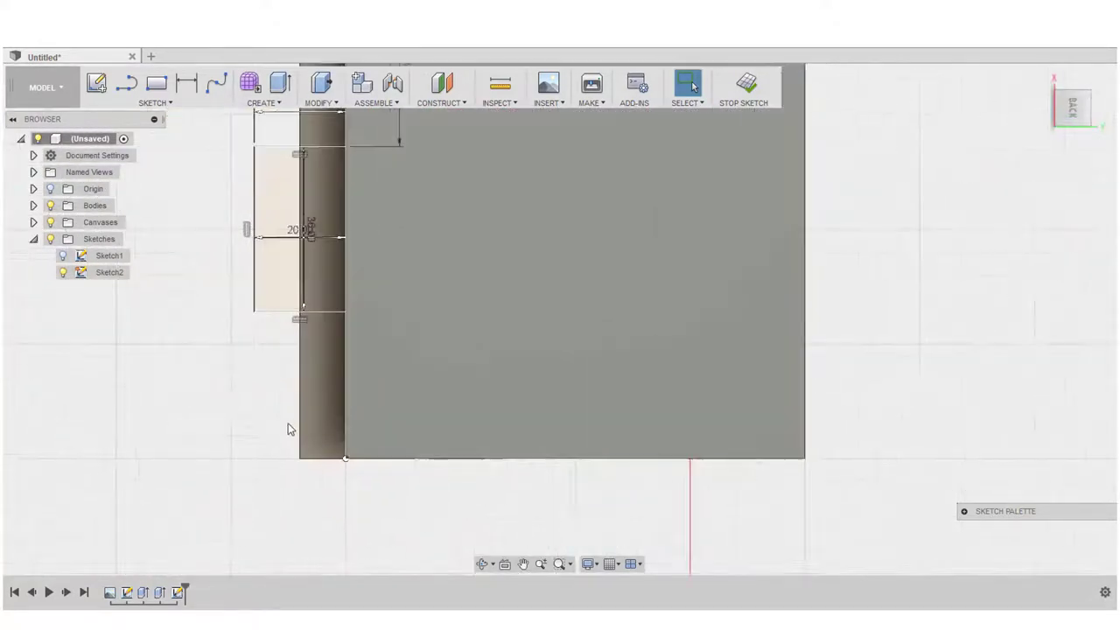
left_click(127, 82)
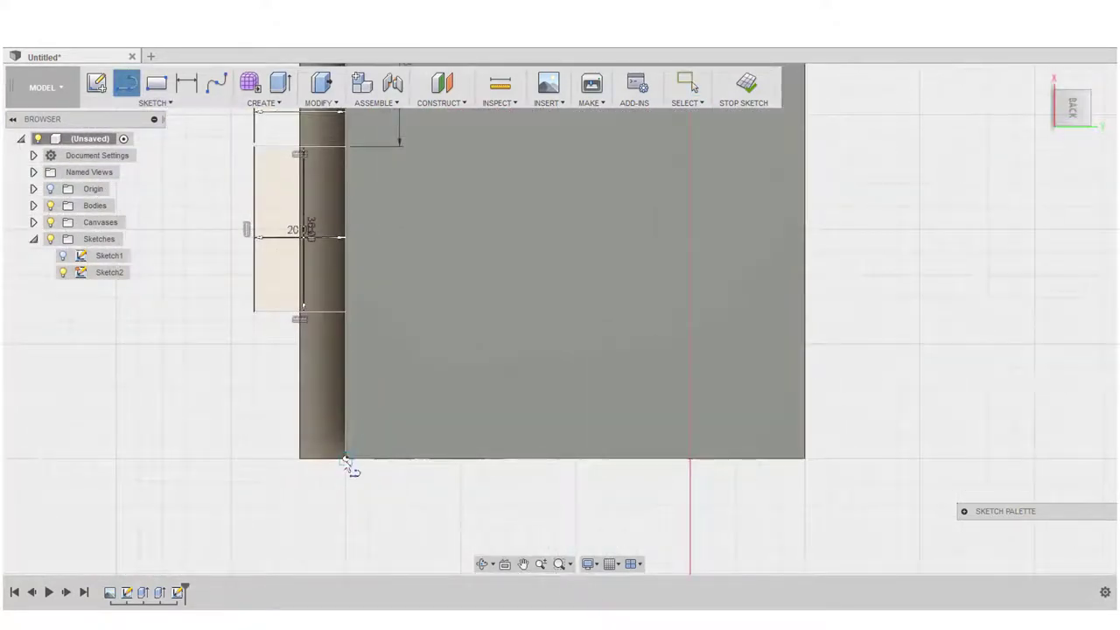
left_click(345, 458)
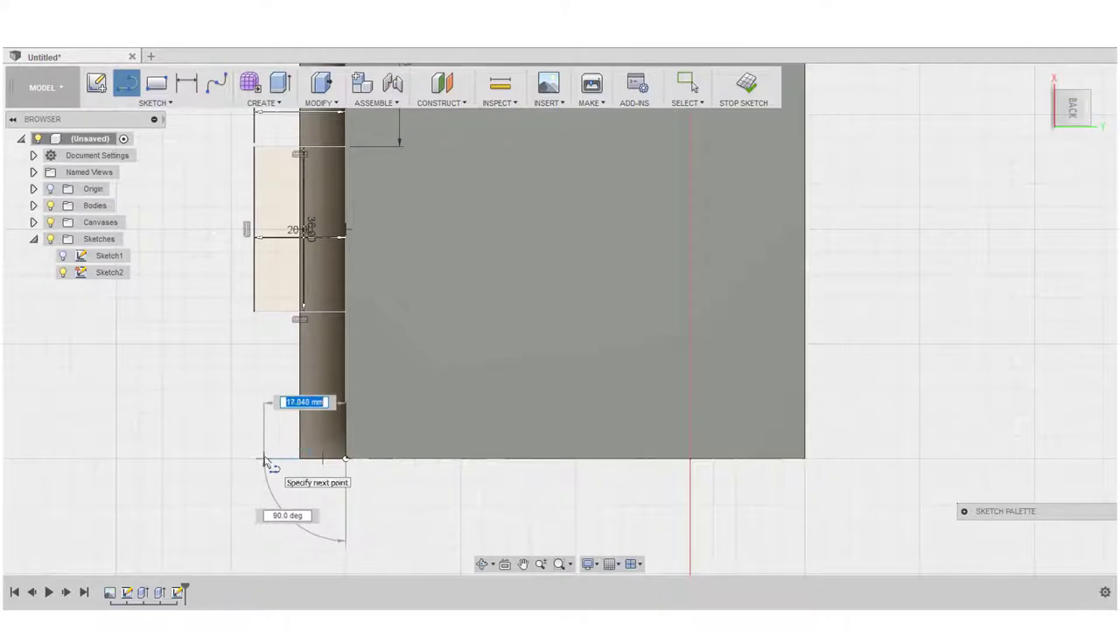
type("40")
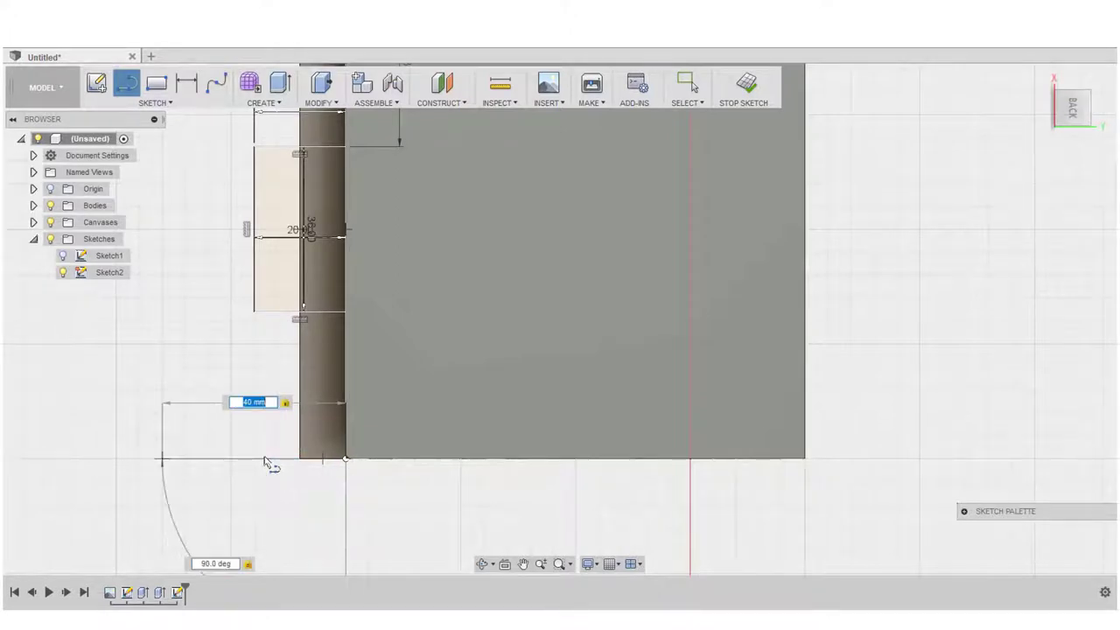
key("Return")
key("Escape")
scroll(265, 461, "down", 4)
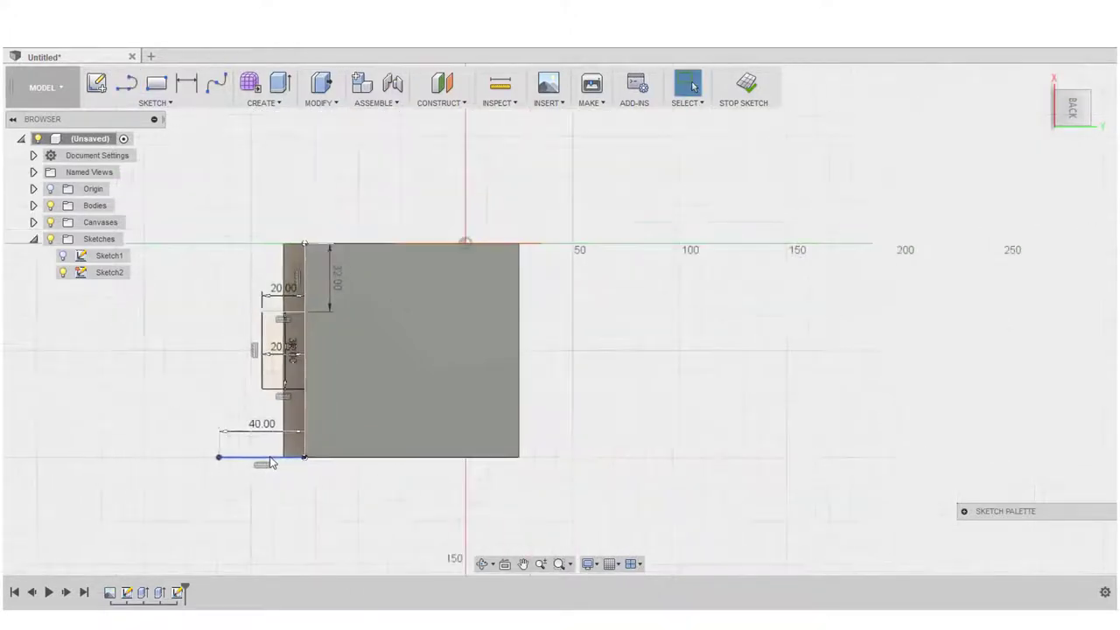
- Draw a line across the strip's upper edge, from the corner at the face to the strip's outer corner
scroll(271, 226, "up", 3)
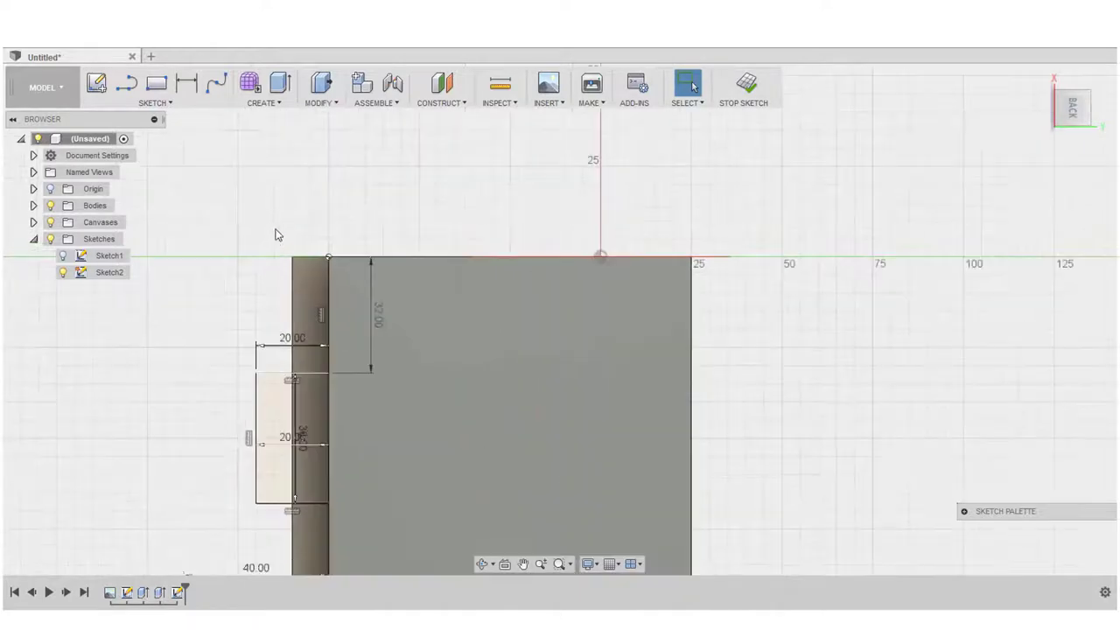
left_click(1061, 98)
scroll(581, 263, "up", 5)
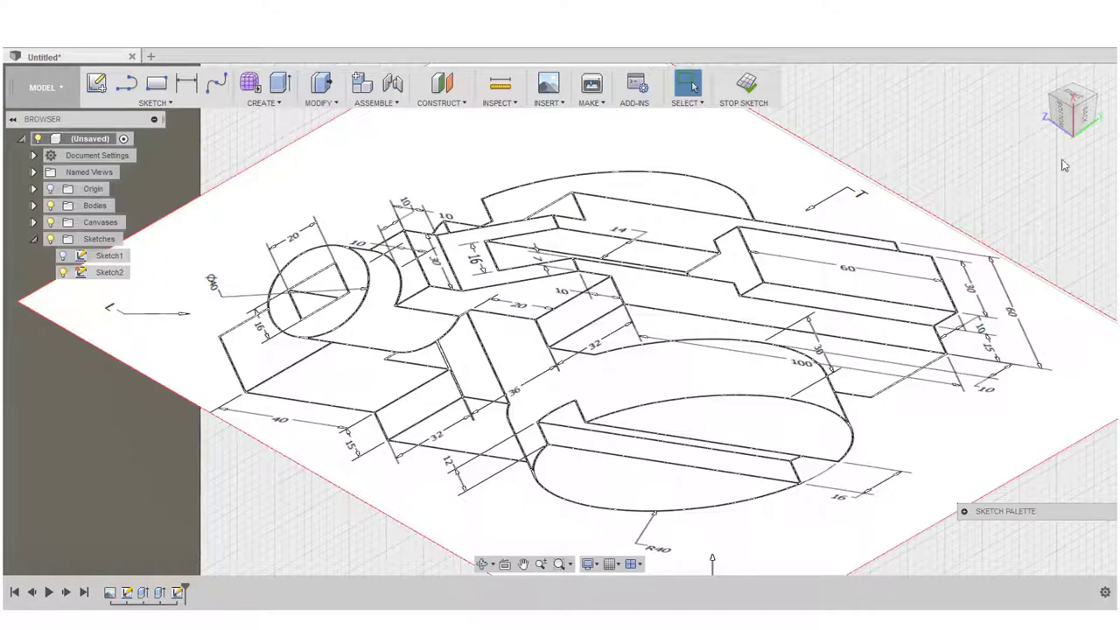
left_click(1083, 114)
scroll(982, 255, "down", 3)
scroll(988, 263, "down", 3)
scroll(537, 253, "up", 5)
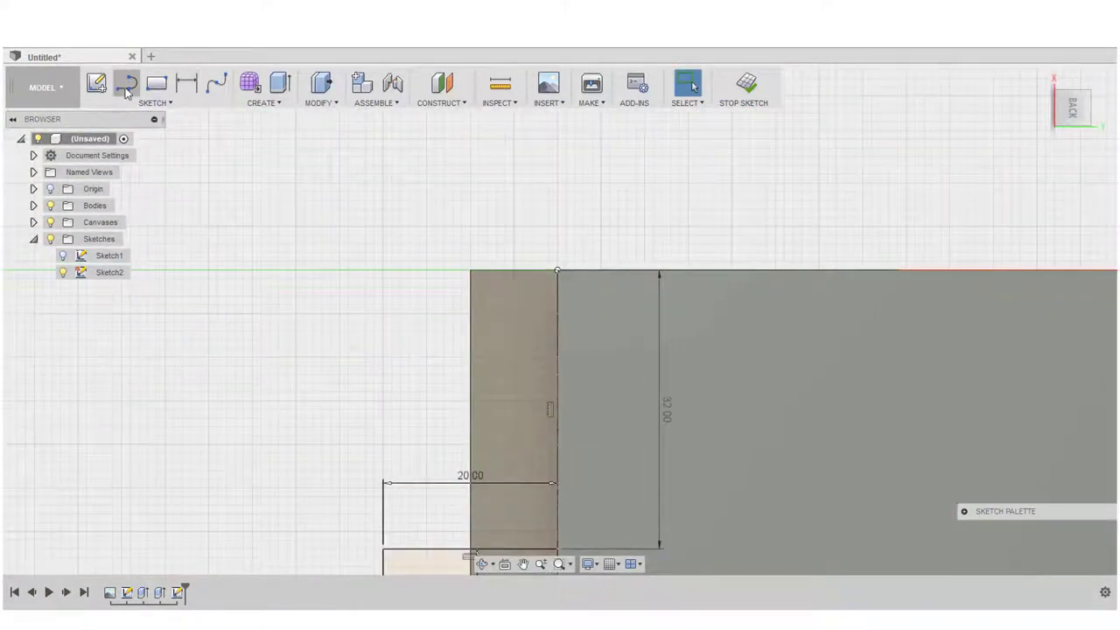
left_click(127, 88)
left_click(555, 271)
left_click(470, 269)
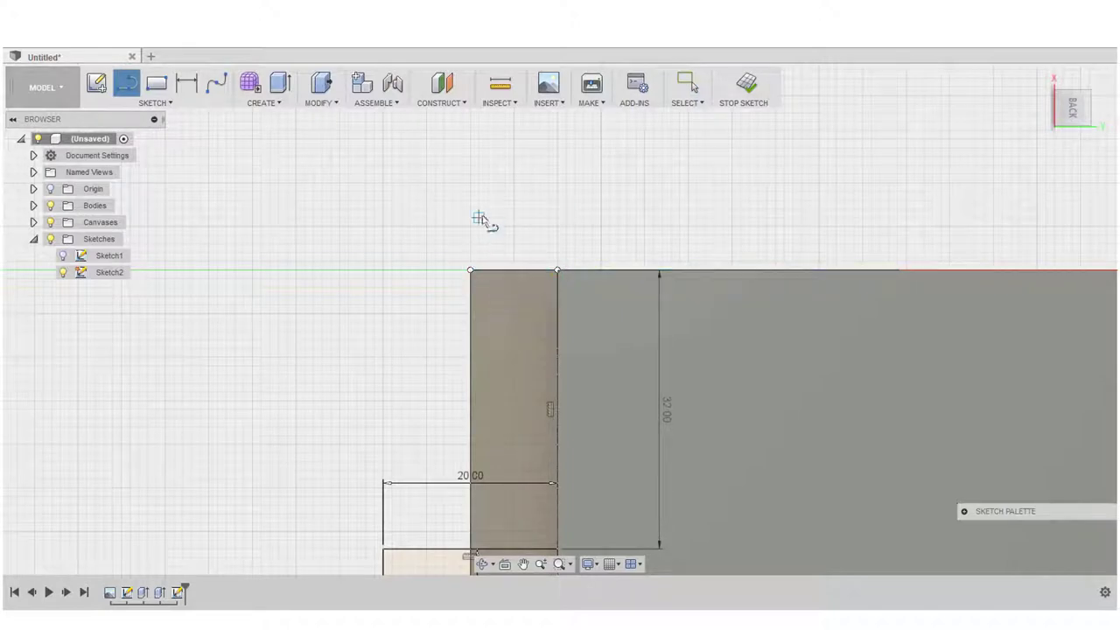
- Draw a 22 mm line straight down the strip's outer edge, starting at its upper outer corner
left_click_drag(1075, 110, 871, 154)
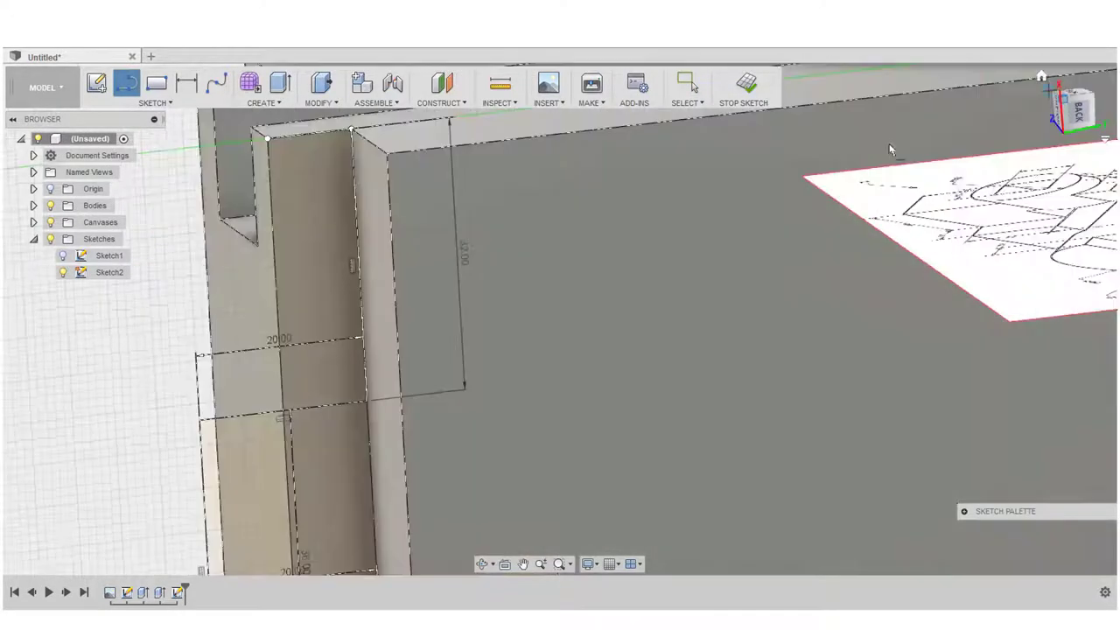
scroll(704, 296, "down", 4)
scroll(858, 193, "up", 4)
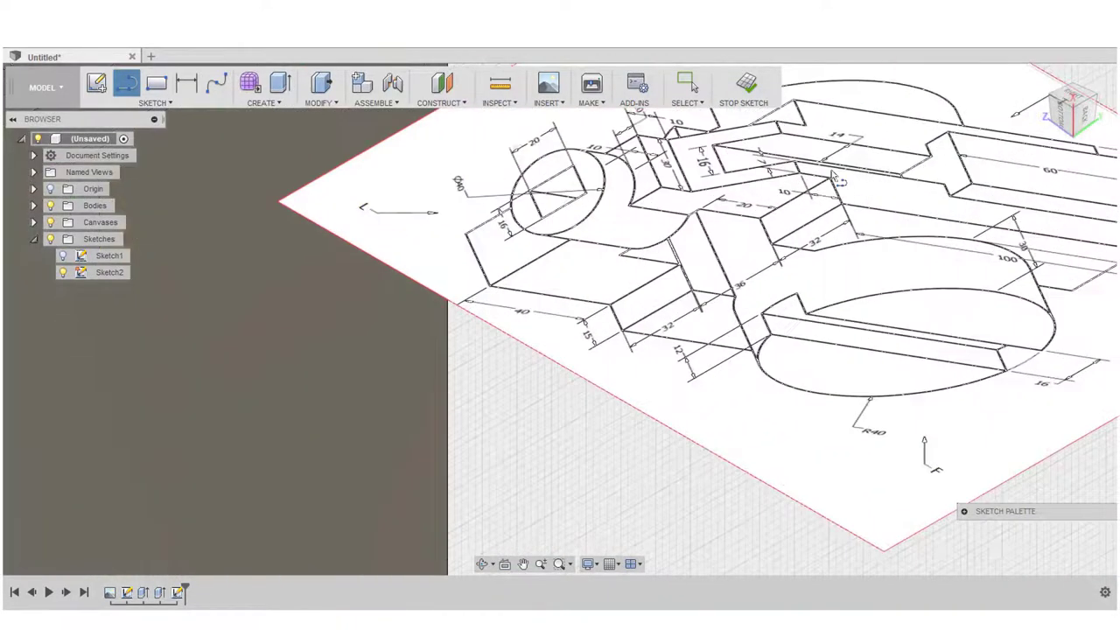
scroll(838, 180, "up", 3)
scroll(769, 238, "down", 4)
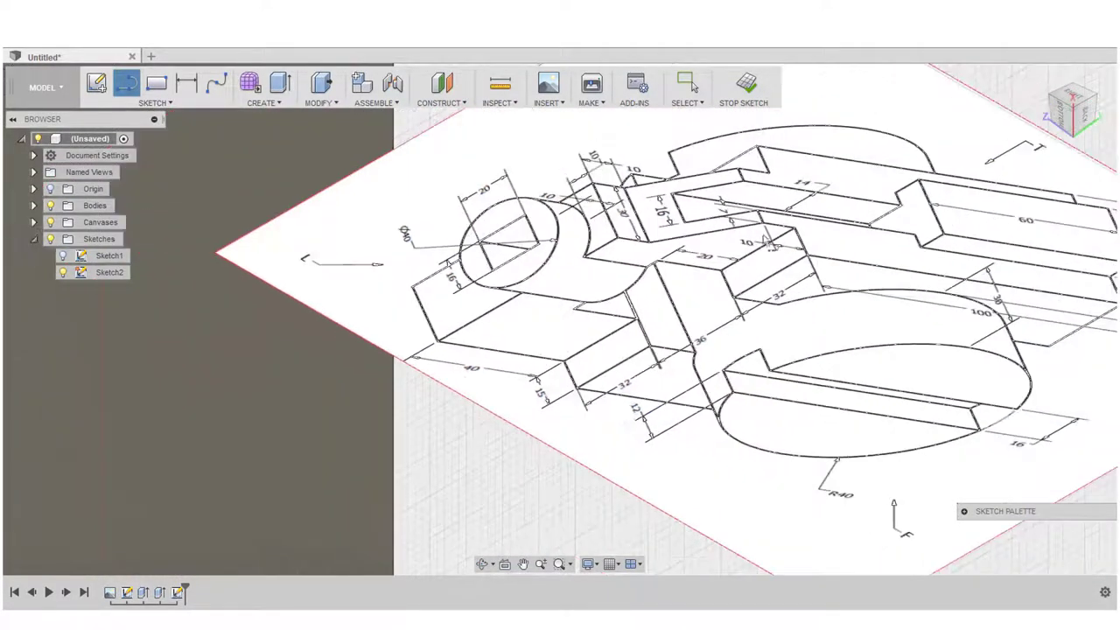
scroll(802, 229, "up", 4)
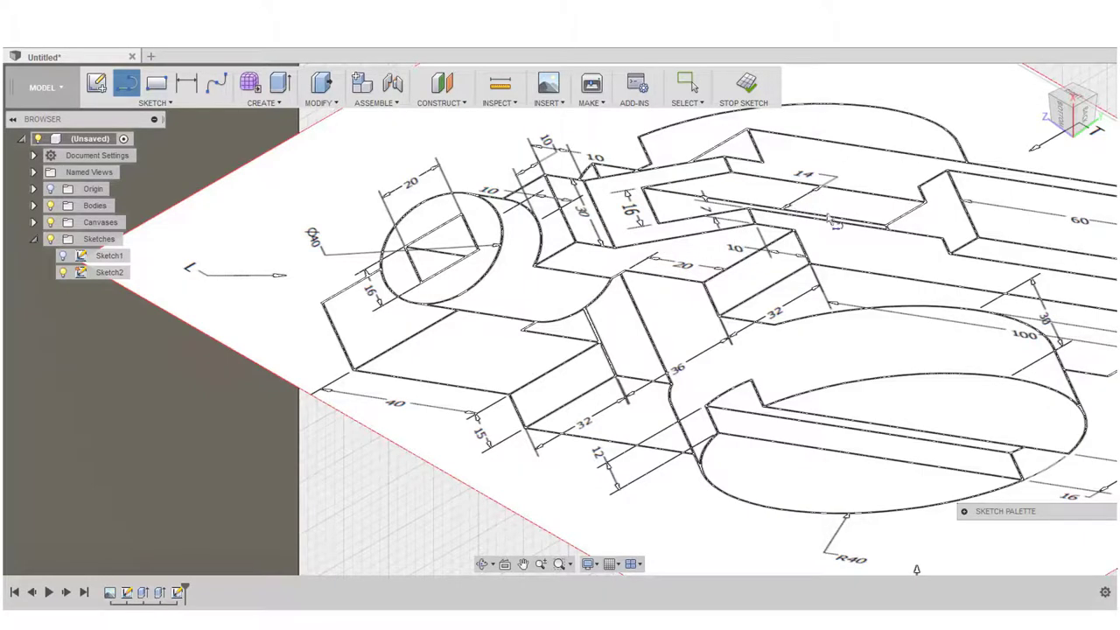
scroll(836, 224, "down", 6)
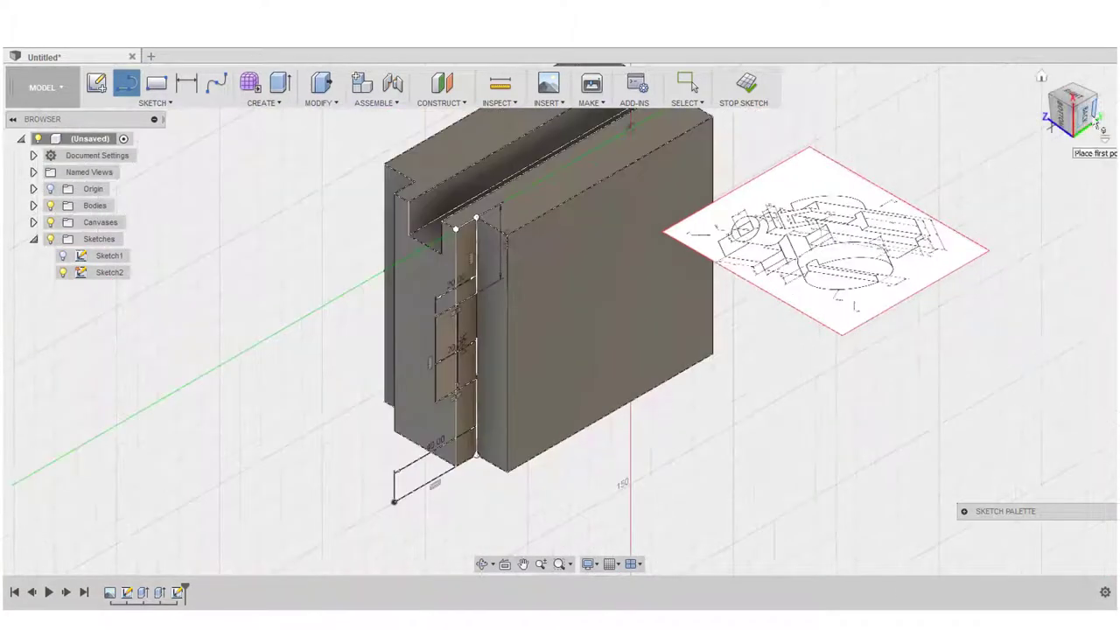
left_click(1082, 112)
scroll(604, 317, "up", 3)
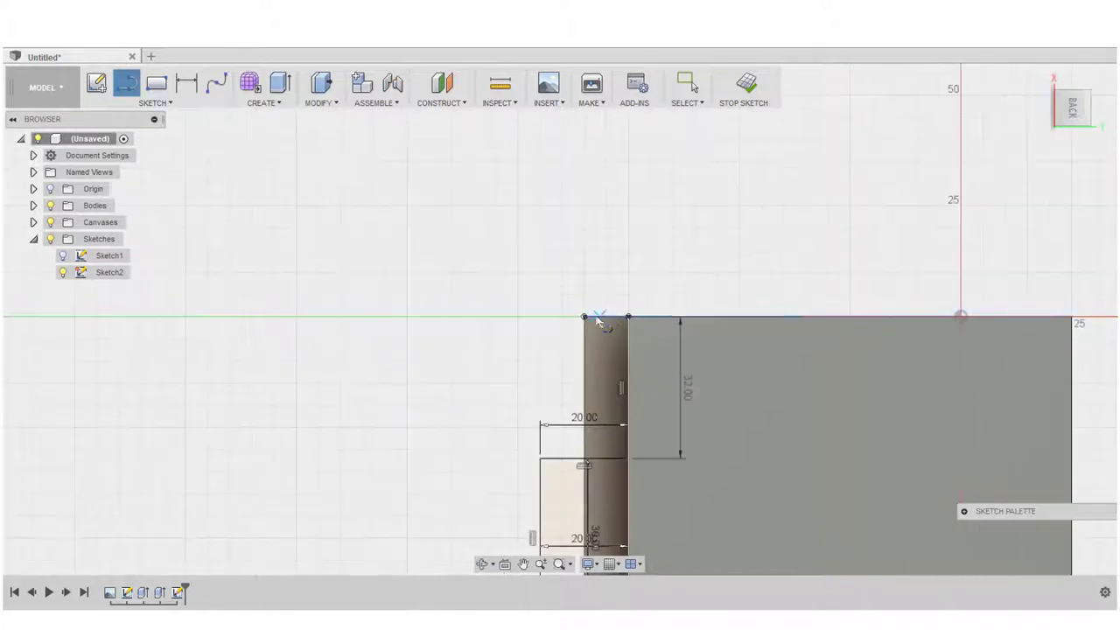
left_click(581, 317)
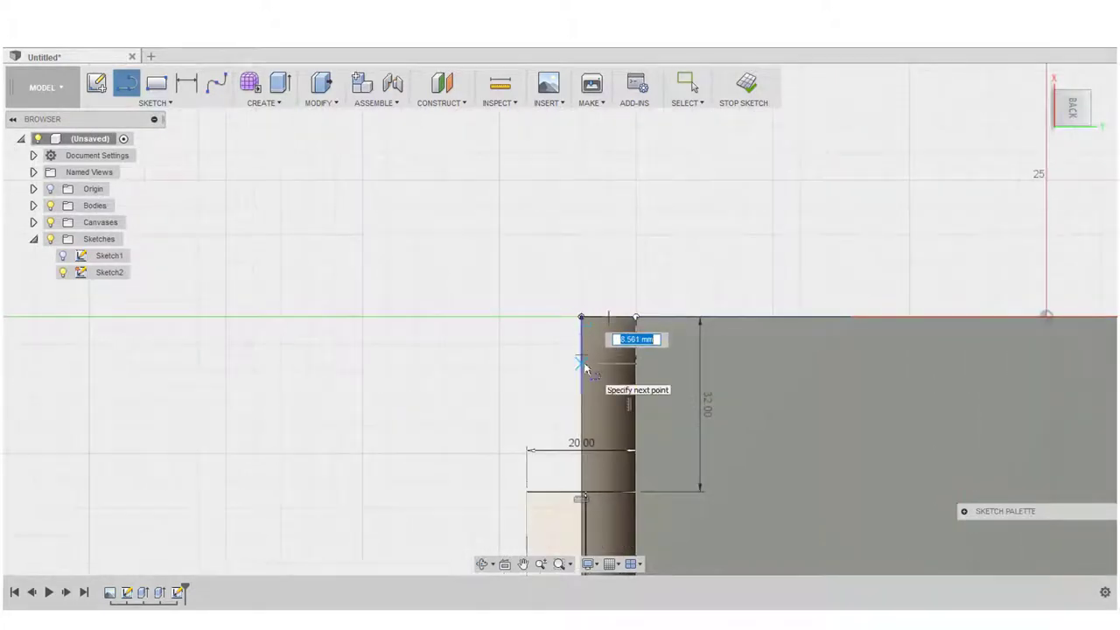
key("Tab")
key("Tab")
key("Return")
key("Escape")
scroll(586, 368, "down", 3)
- Draw a 20 mm line outward at 90 degrees from the lower end of the 22 mm line, away from the block
left_click(1059, 98)
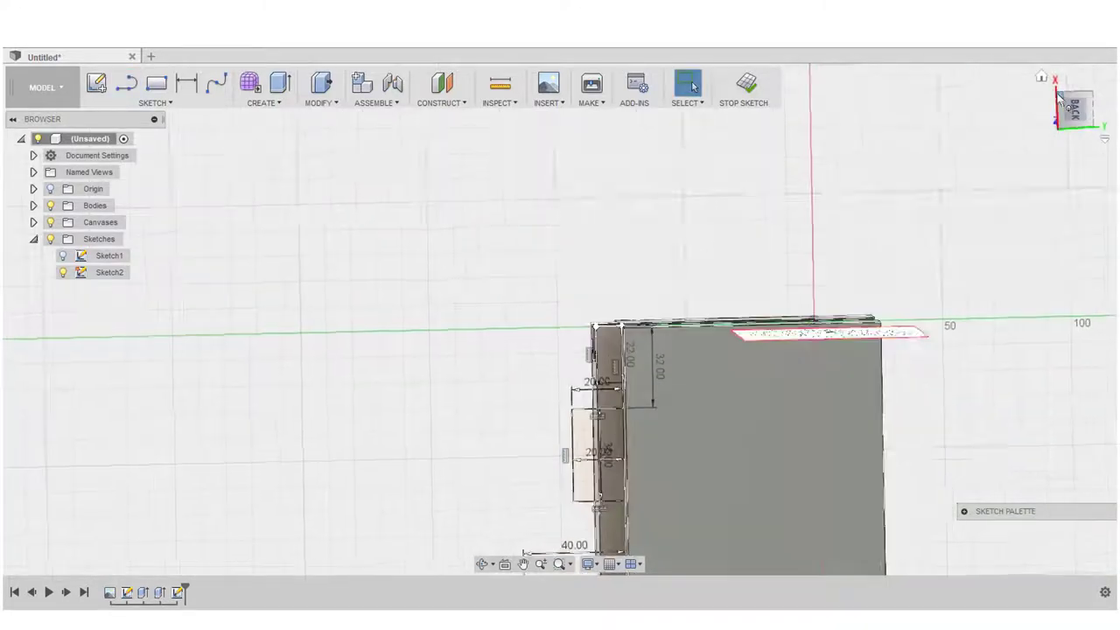
scroll(750, 254, "up", 5)
scroll(750, 254, "up", 3)
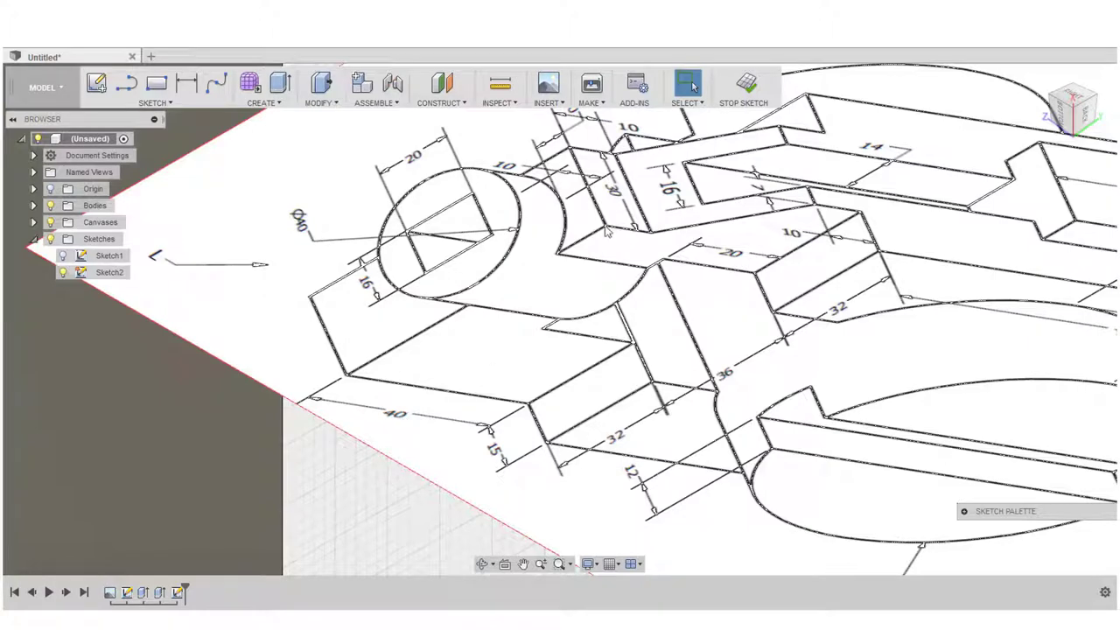
scroll(615, 268, "down", 2)
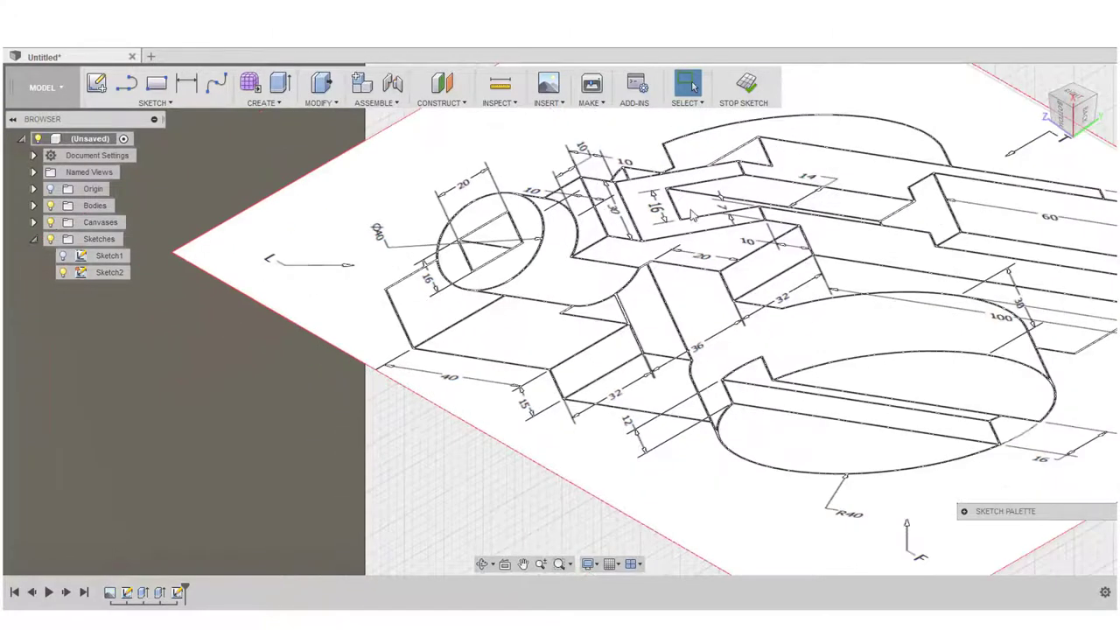
scroll(696, 216, "up", 2)
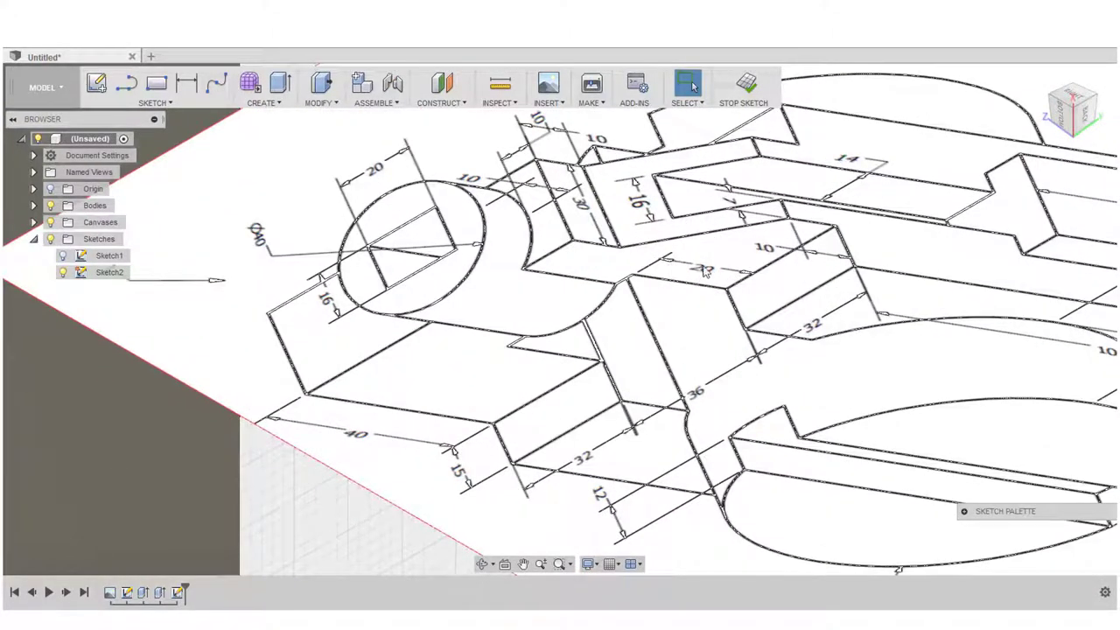
scroll(674, 309, "down", 5)
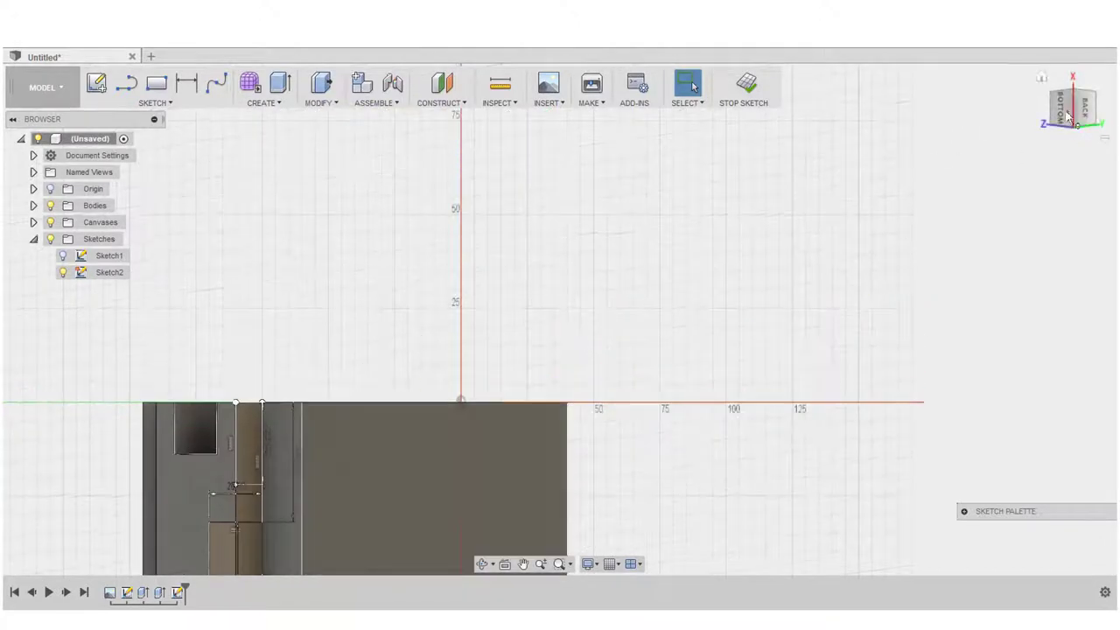
left_click(1069, 114)
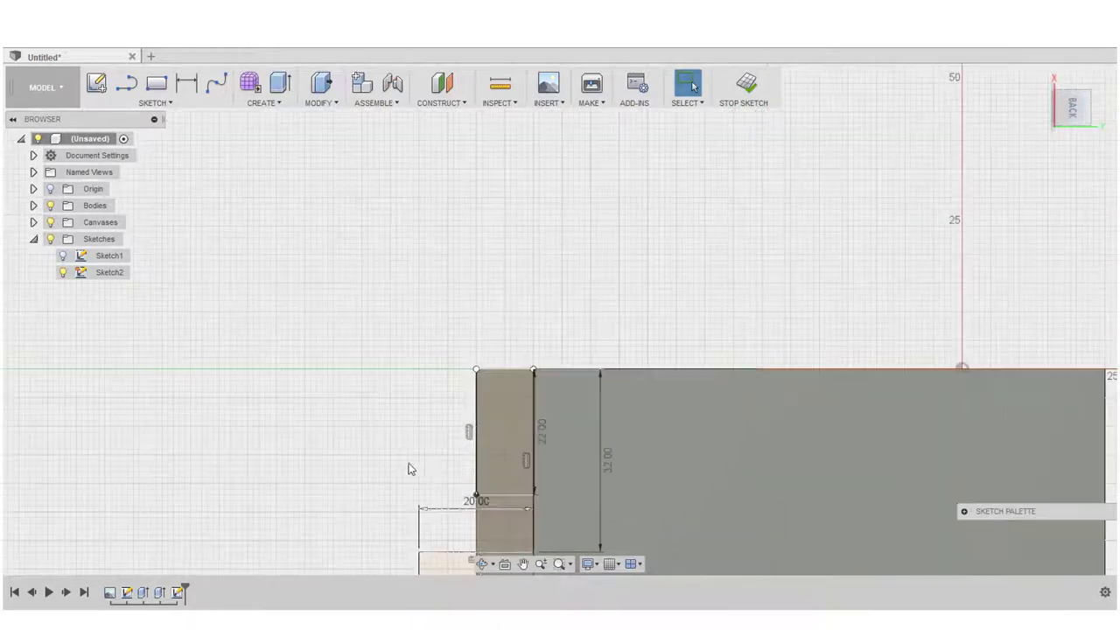
left_click(126, 83)
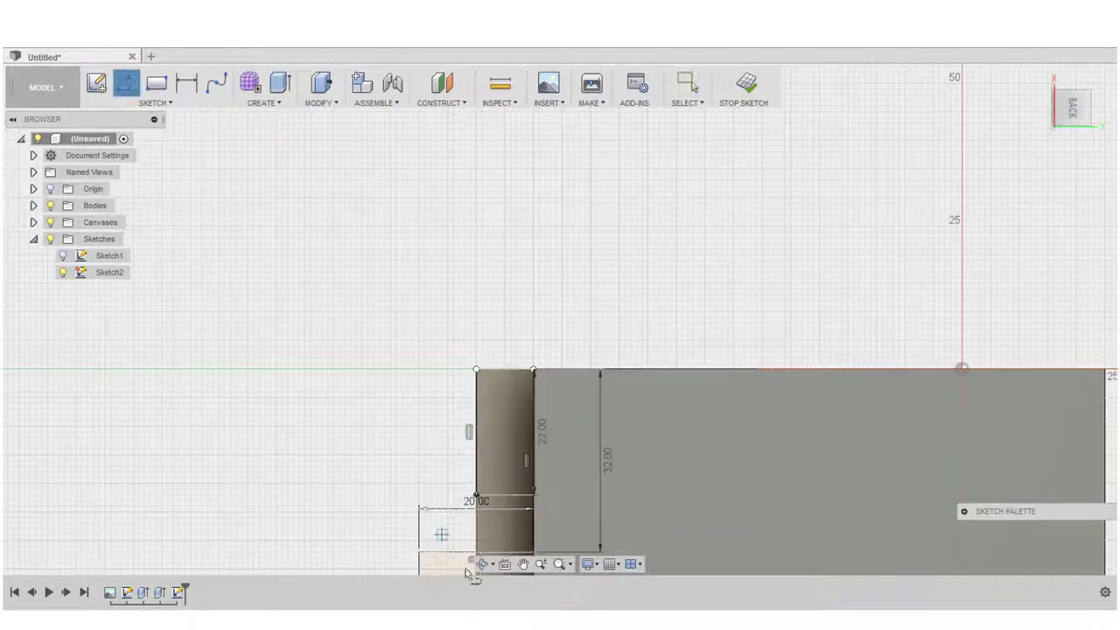
left_click(476, 497)
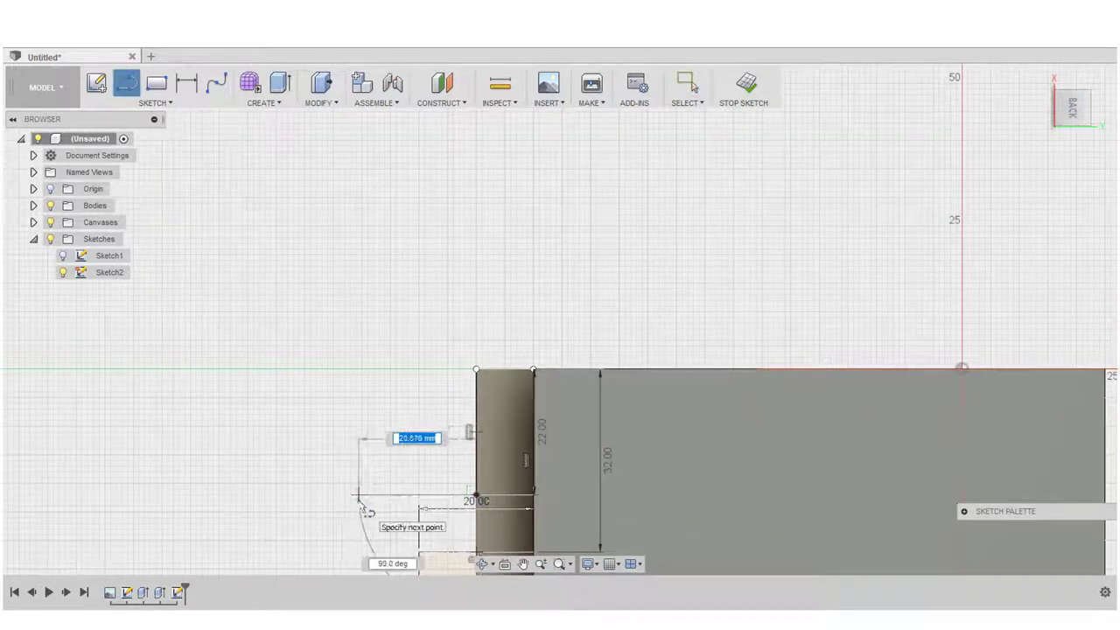
type("20")
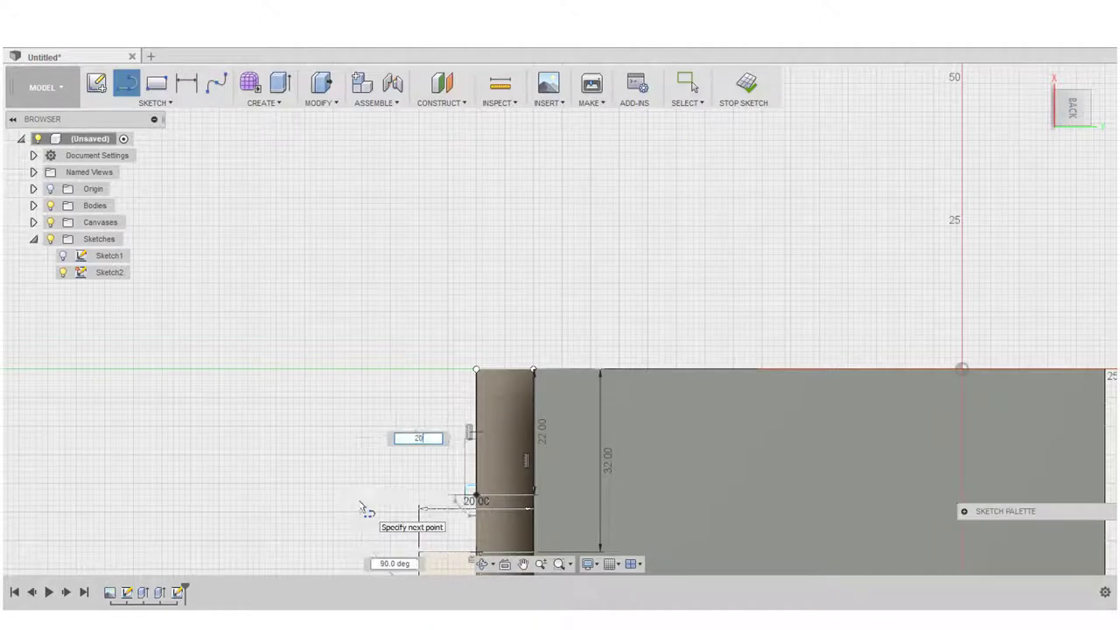
key("Tab")
key("Tab")
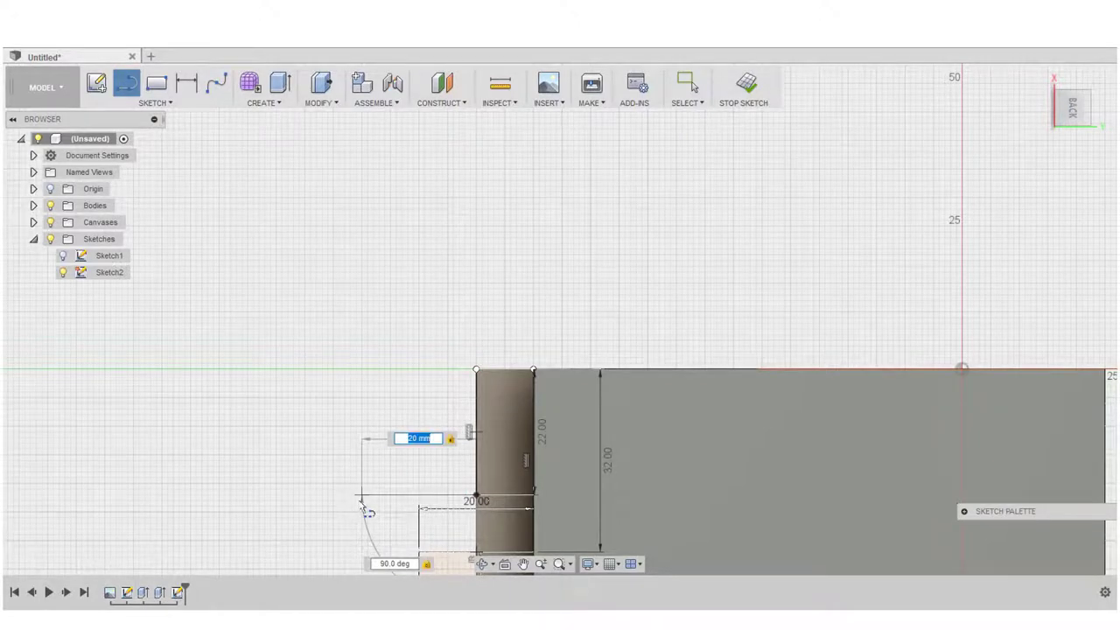
key("Return")
key("Escape")
- Draw a diagonal line from the strip's upper outer corner to the outer end of the 20 mm line, closing the triangle
scroll(413, 469, "down", 3)
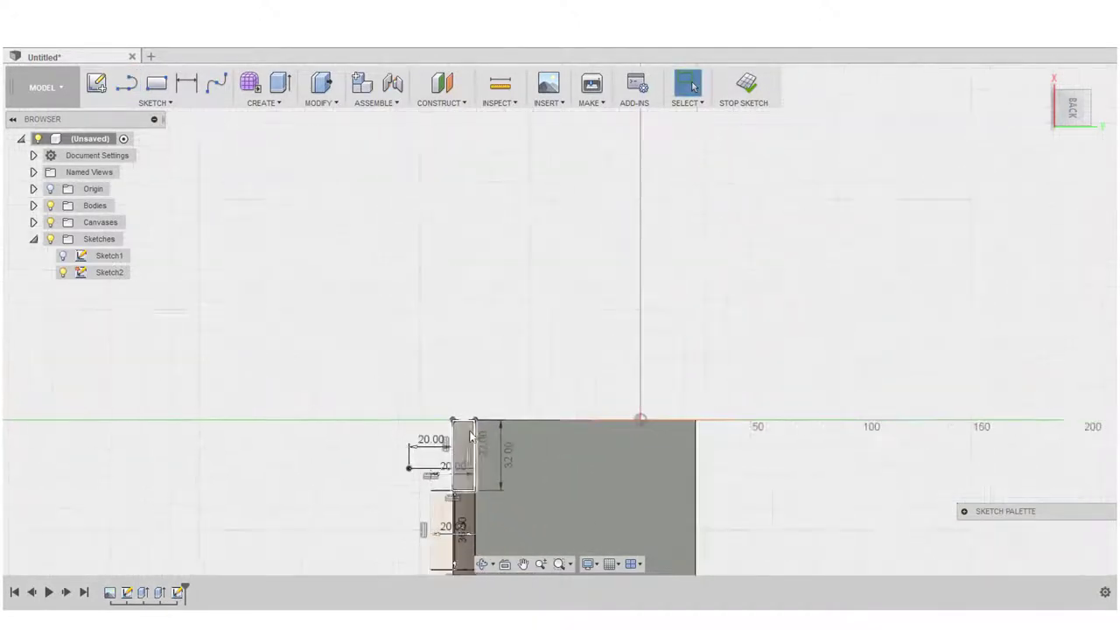
scroll(457, 508, "up", 3)
left_click(129, 83)
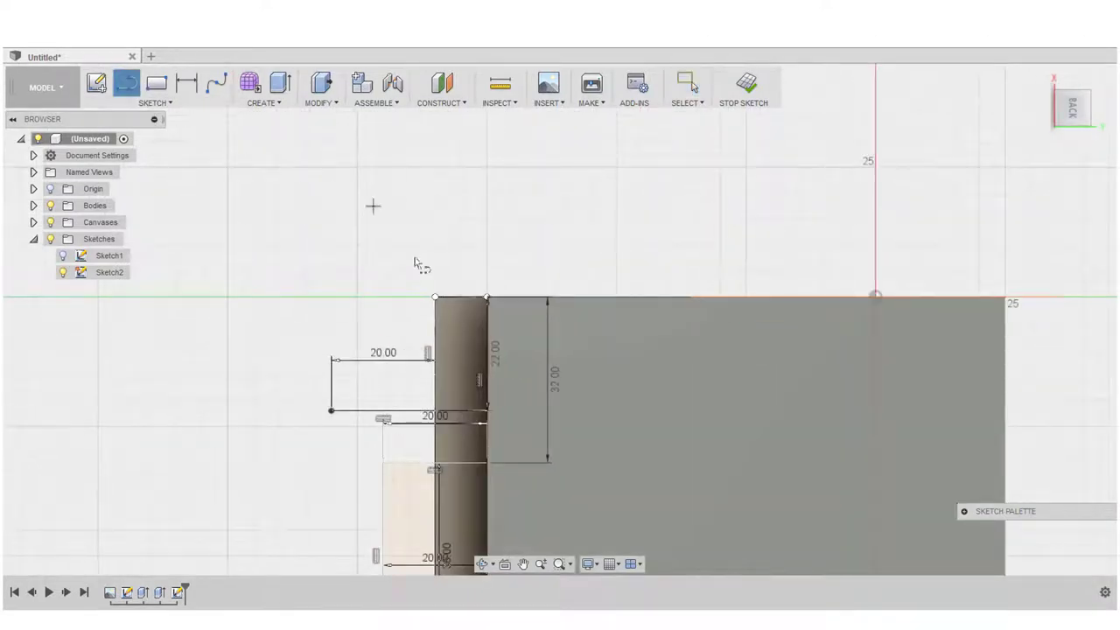
left_click(435, 296)
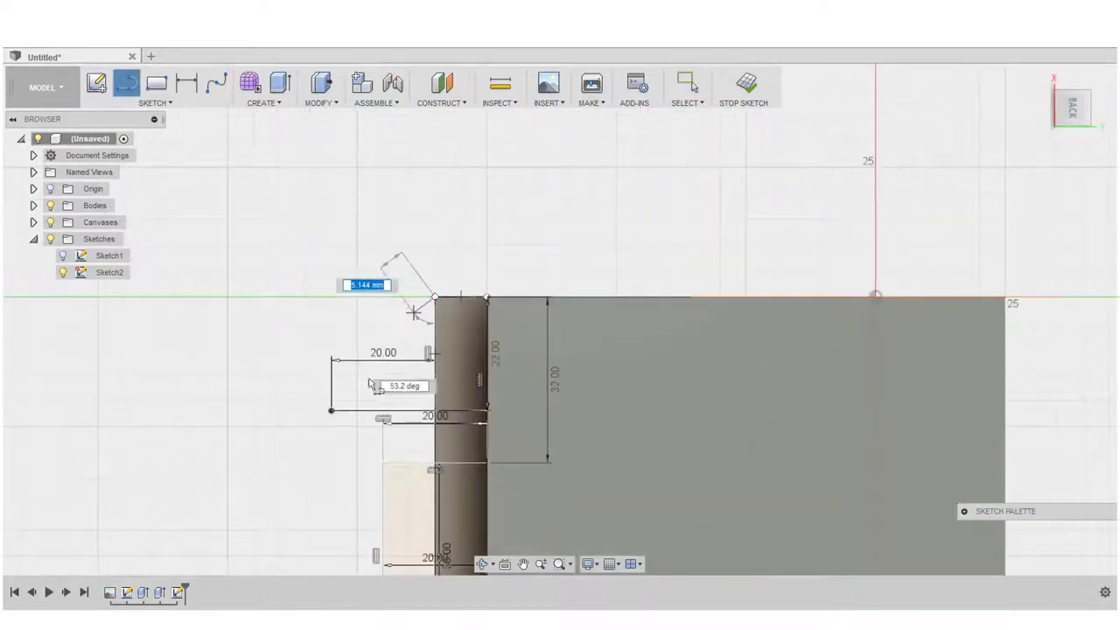
left_click(332, 408)
key("Escape")
scroll(415, 289, "down", 3)
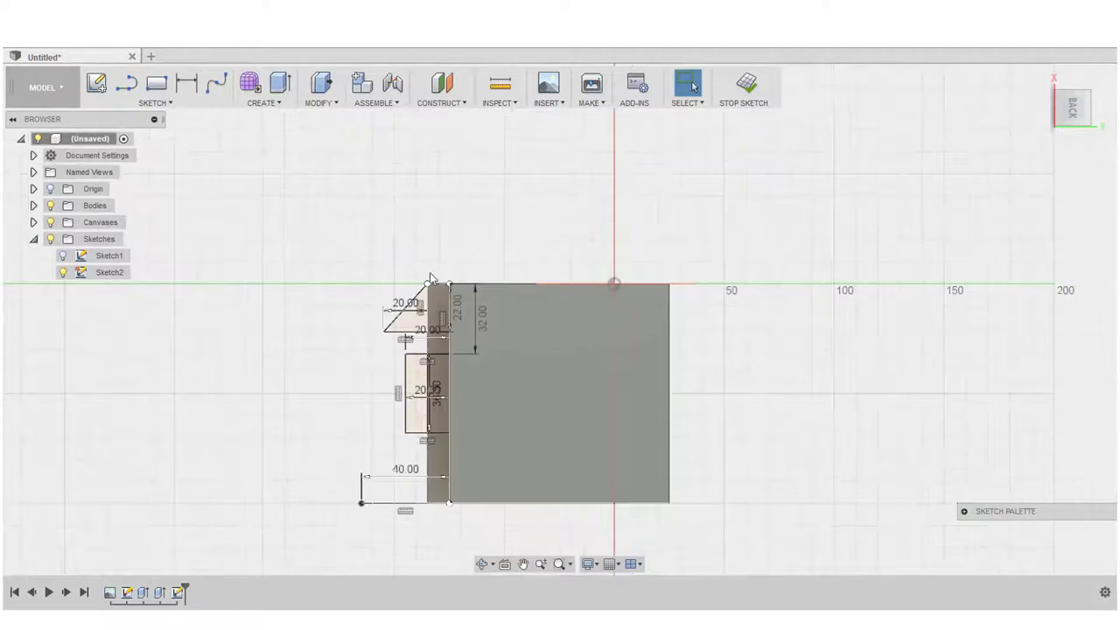
- Delete the triangle's 20 mm horizontal line and 22 mm vertical line, keeping only the diagonal
scroll(411, 317, "up", 3)
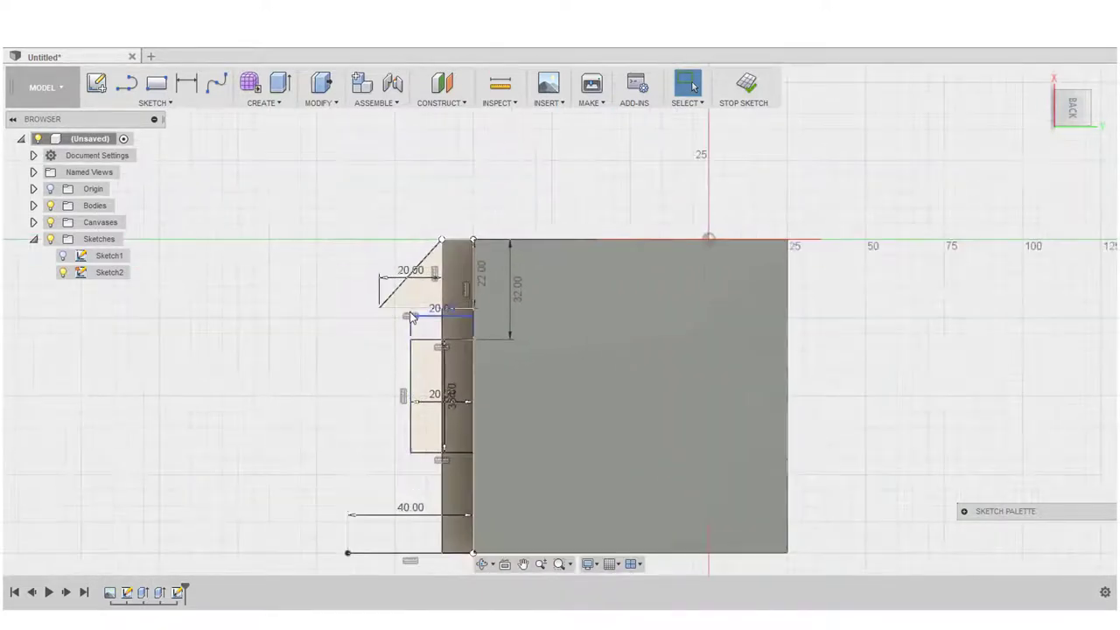
left_click(416, 308)
key("Delete")
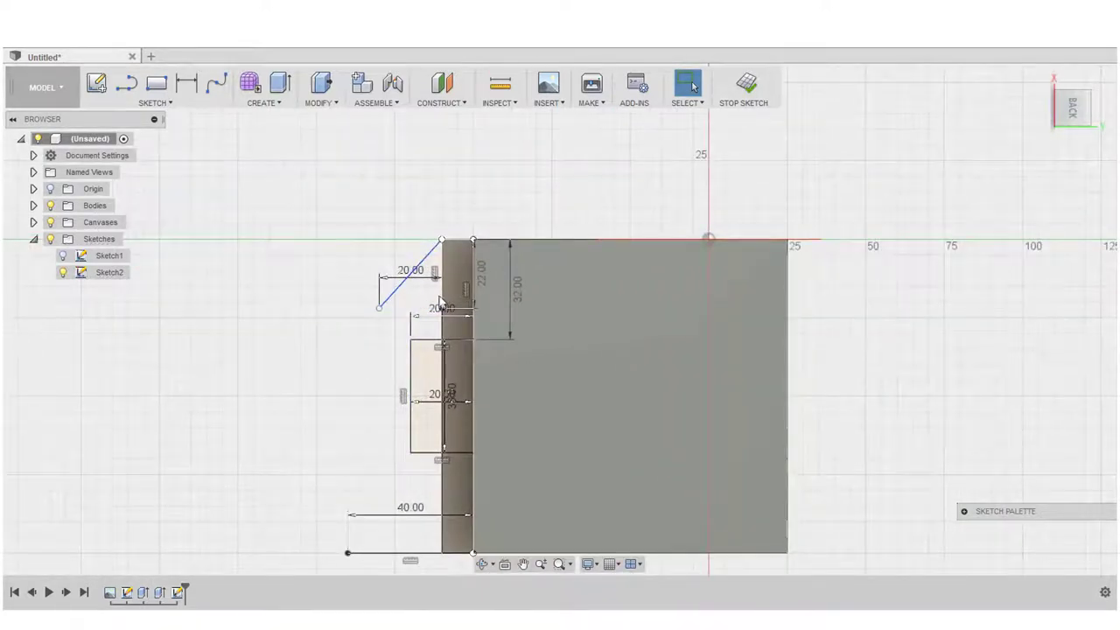
left_click(443, 296)
key("Delete")
- Draw a 10 mm line outward from the diagonal's lower end, close the profile down to the 40 mm line's outer end, and finish the sketch
left_click(129, 84)
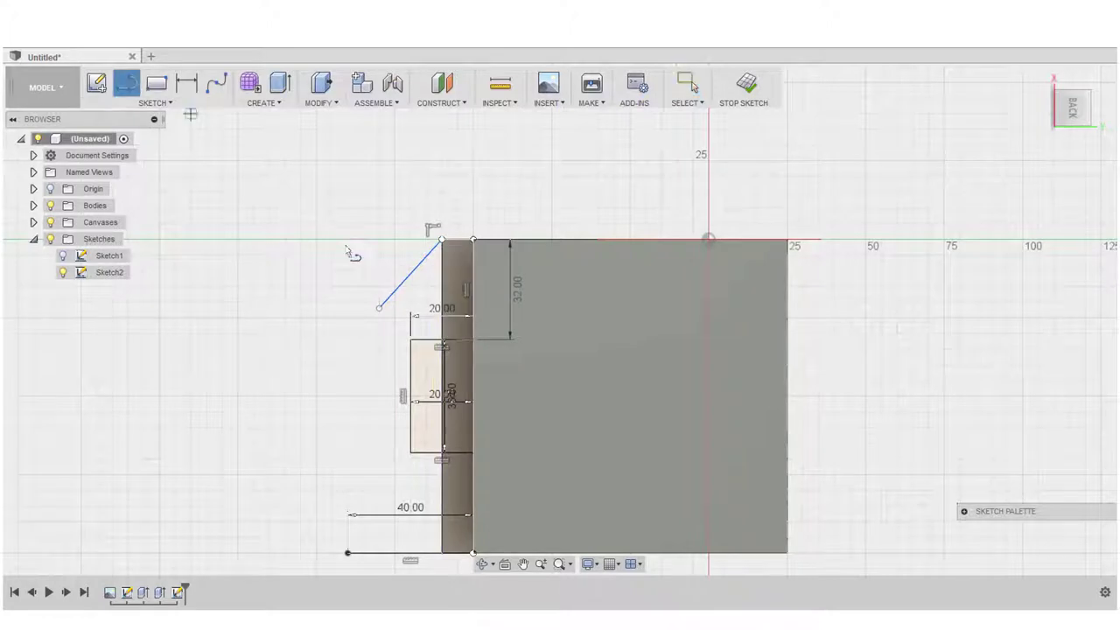
left_click(378, 306)
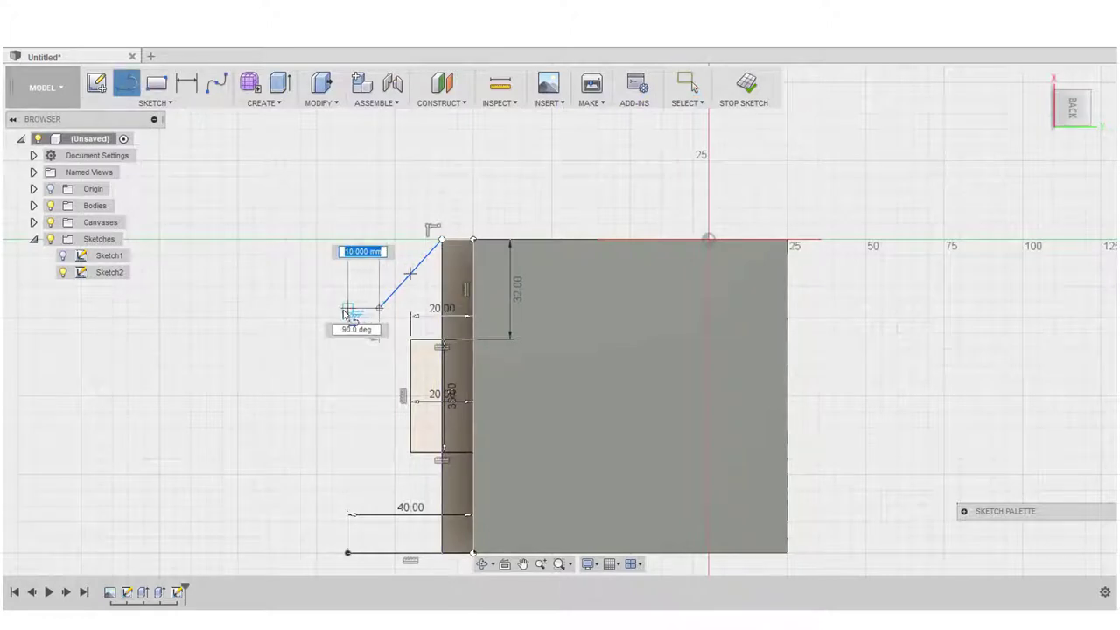
left_click(348, 308)
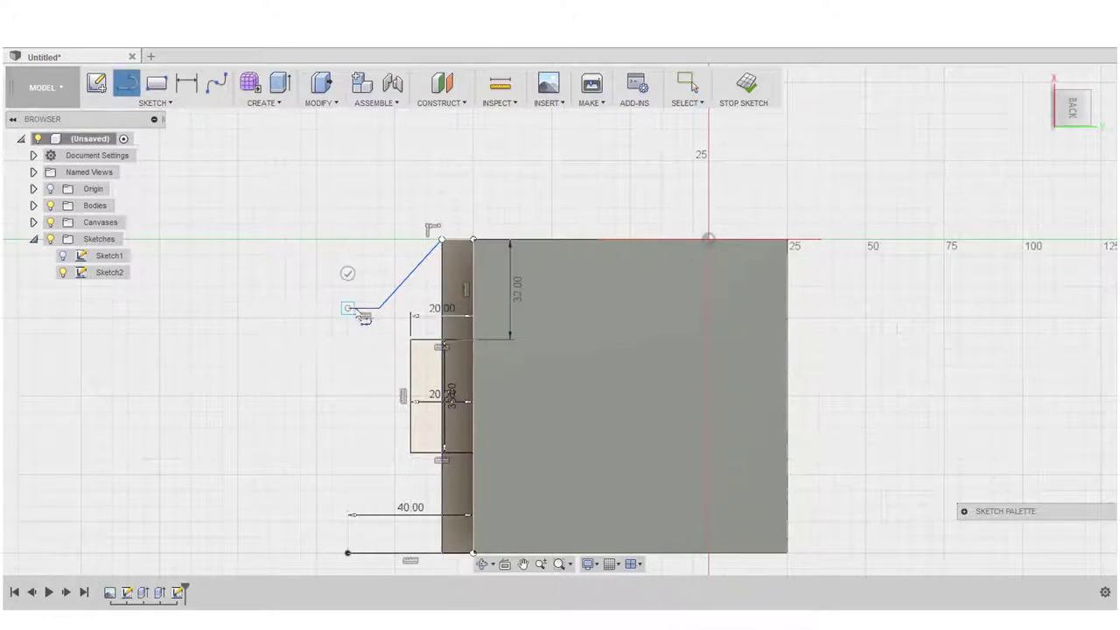
left_click(347, 553)
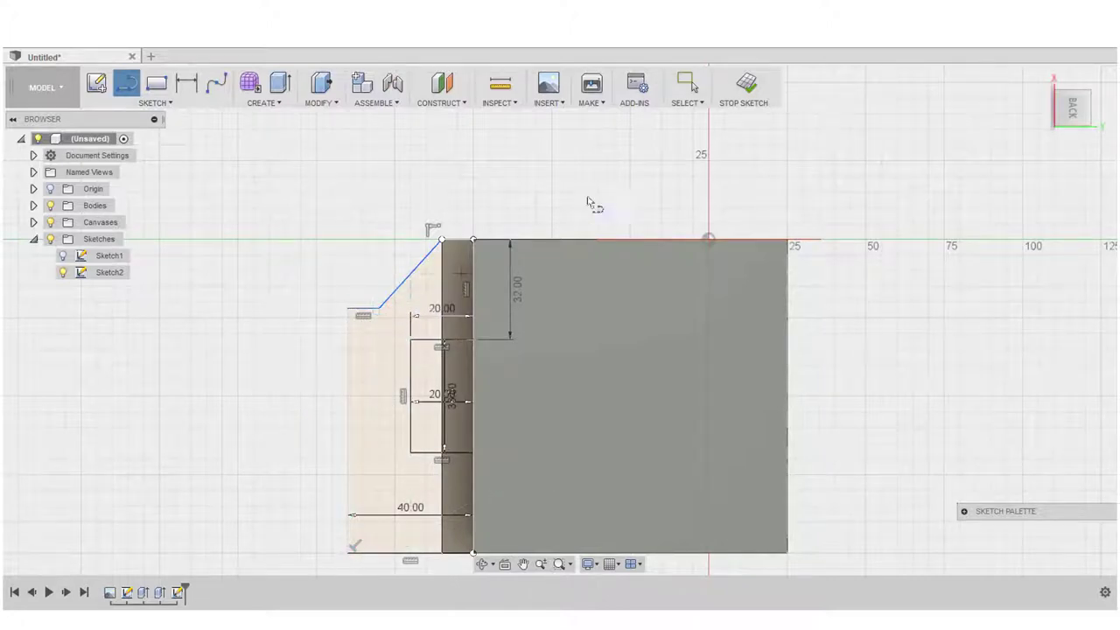
left_click(746, 84)
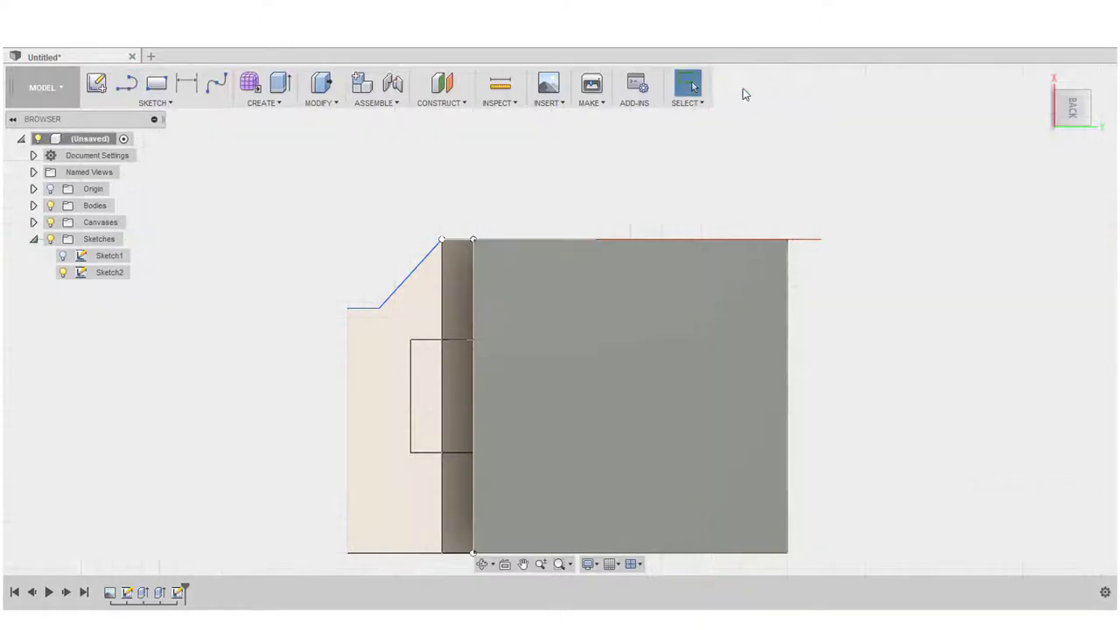
- Extrude both parts of the recess rectangle by -40 mm as a cut through the projecting strip
left_click(1059, 99)
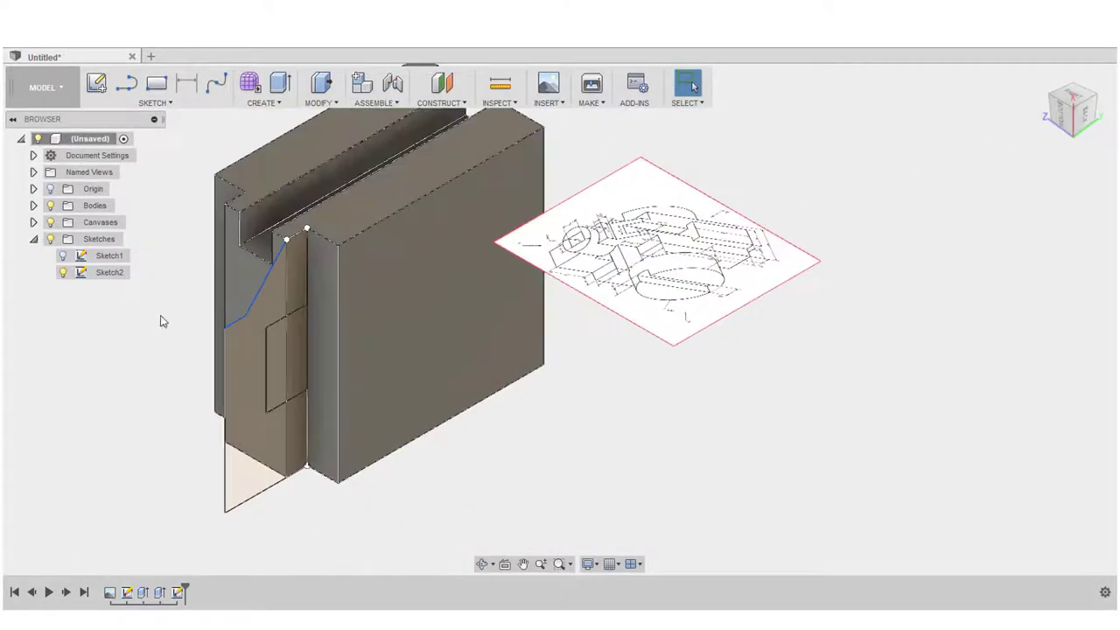
left_click(280, 83)
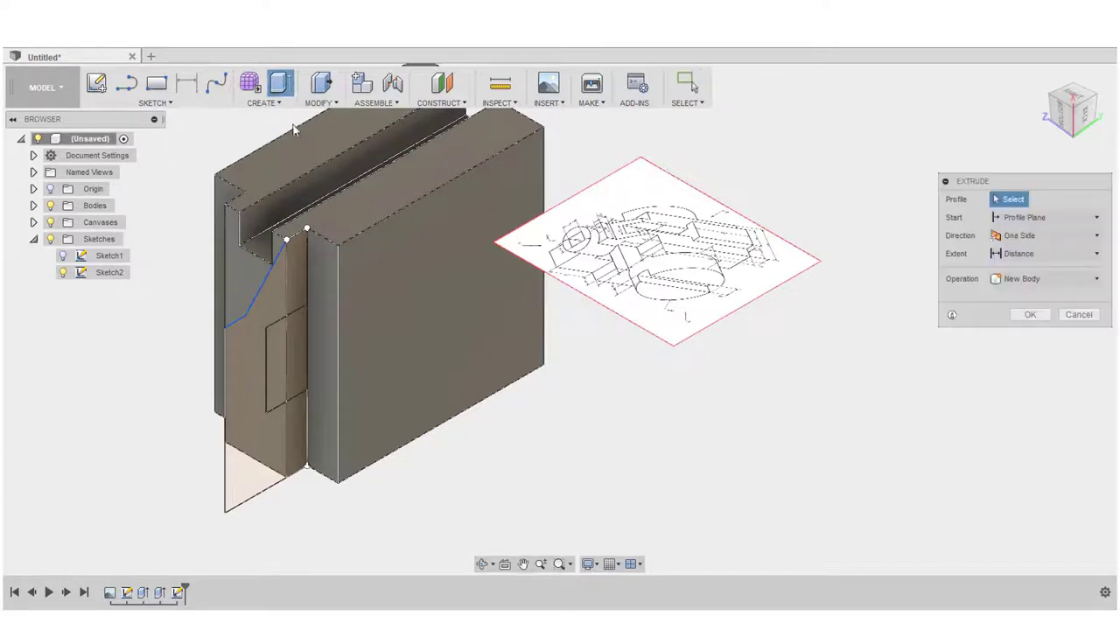
left_click(289, 344)
left_click(282, 385)
left_click_drag(286, 367, 183, 310)
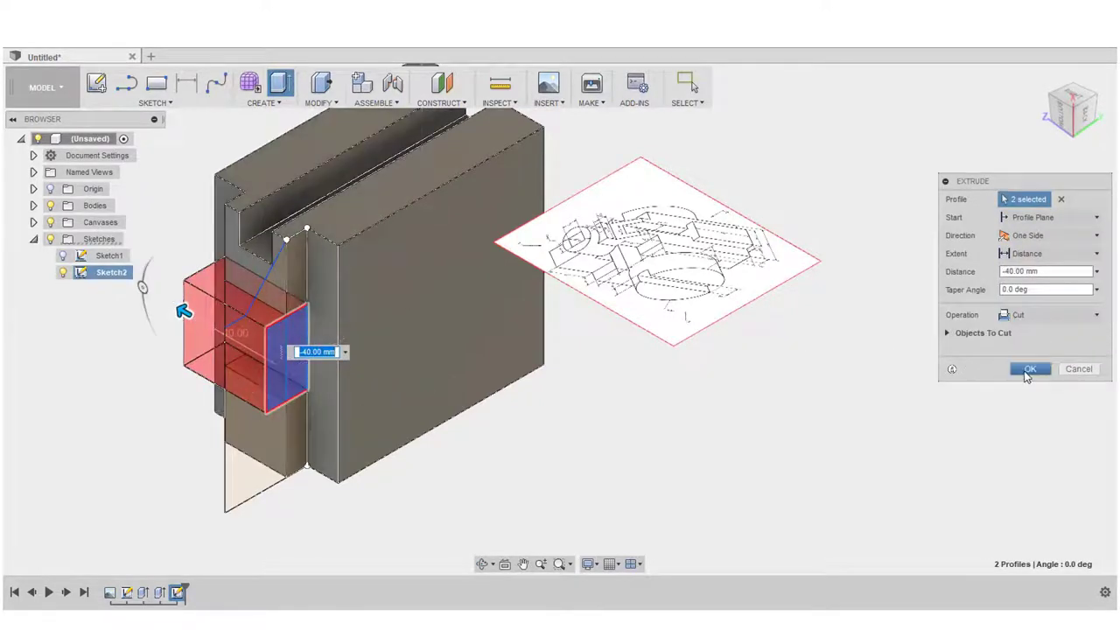
left_click(1028, 371)
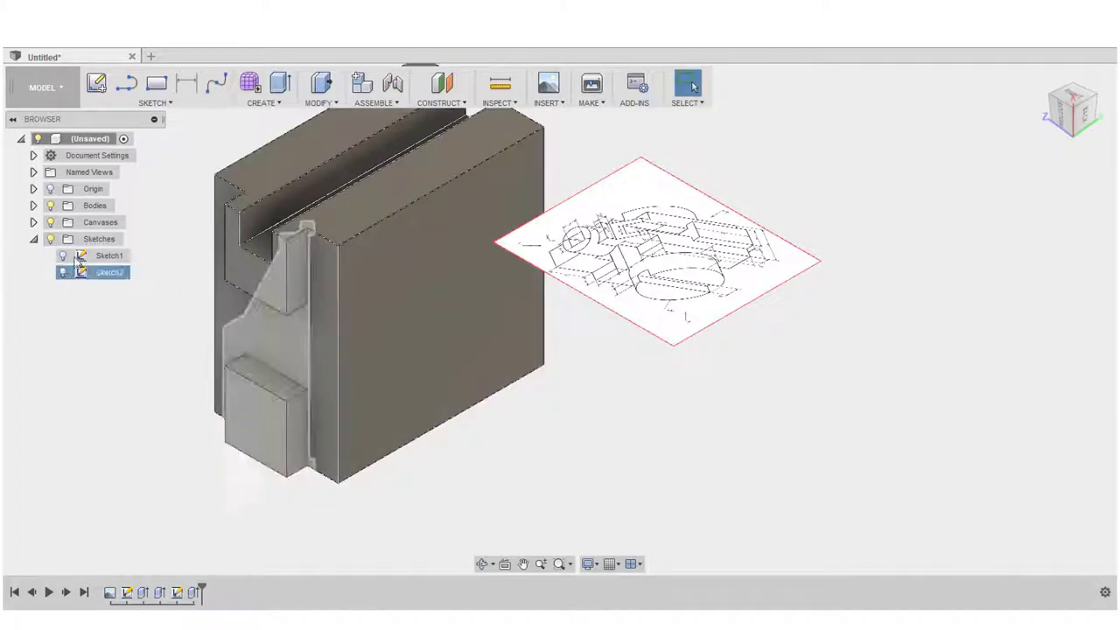
- Extrude the outer profile with the sloped edge from Sketch2 by -30 mm, joining it to the body
left_click(321, 83)
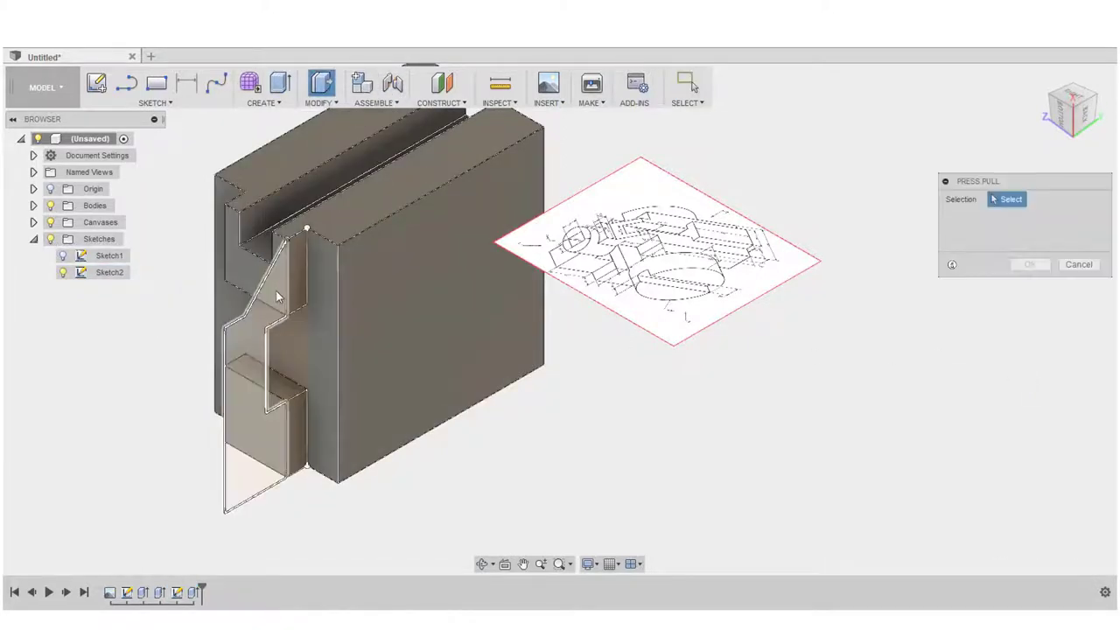
left_click(278, 298)
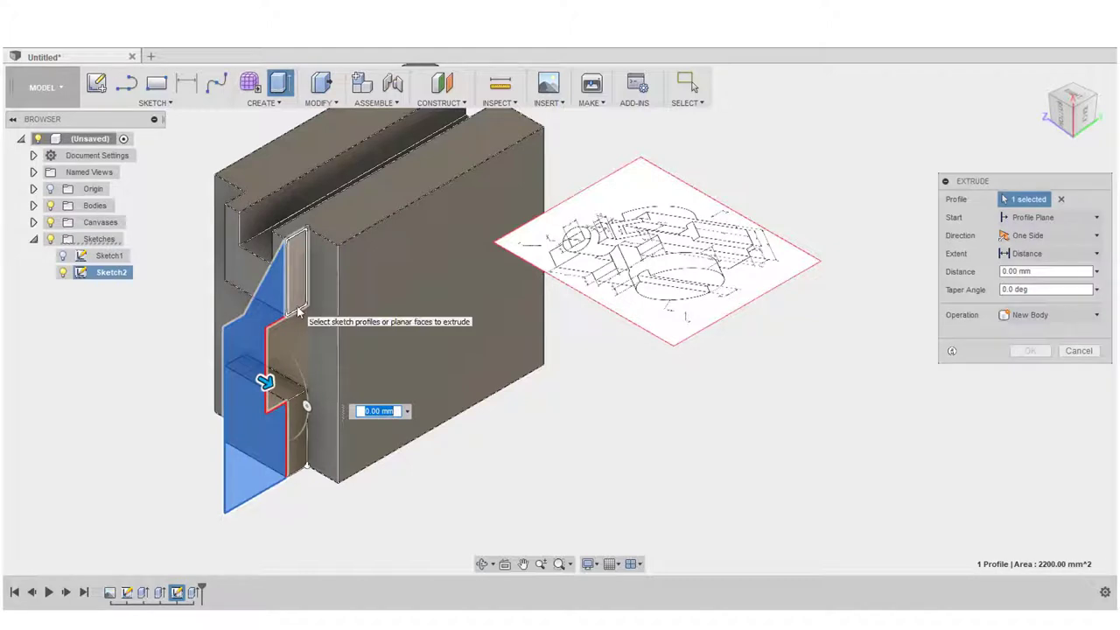
left_click_drag(264, 381, 184, 335)
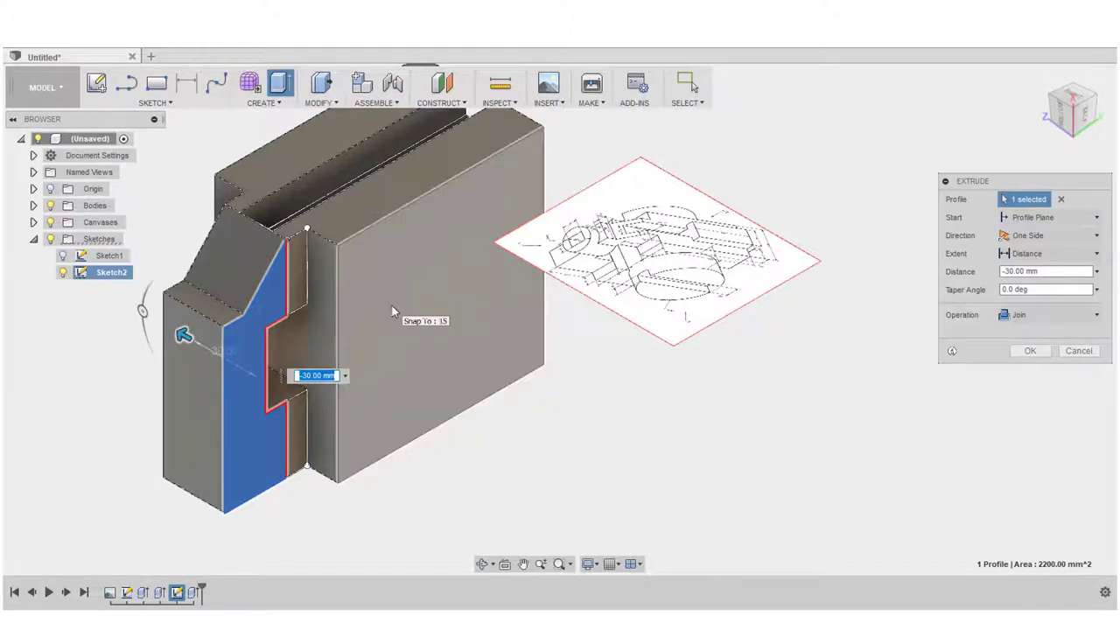
left_click(1023, 351)
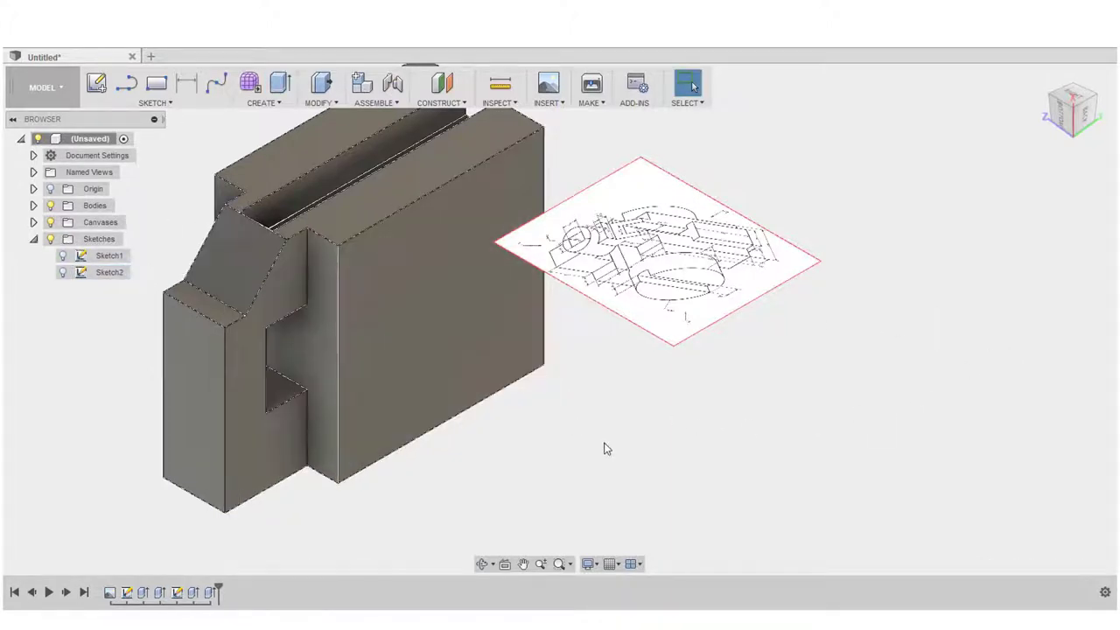
- Start a new line sketch on the block's large square outer face
right_click(404, 333)
left_click(402, 372)
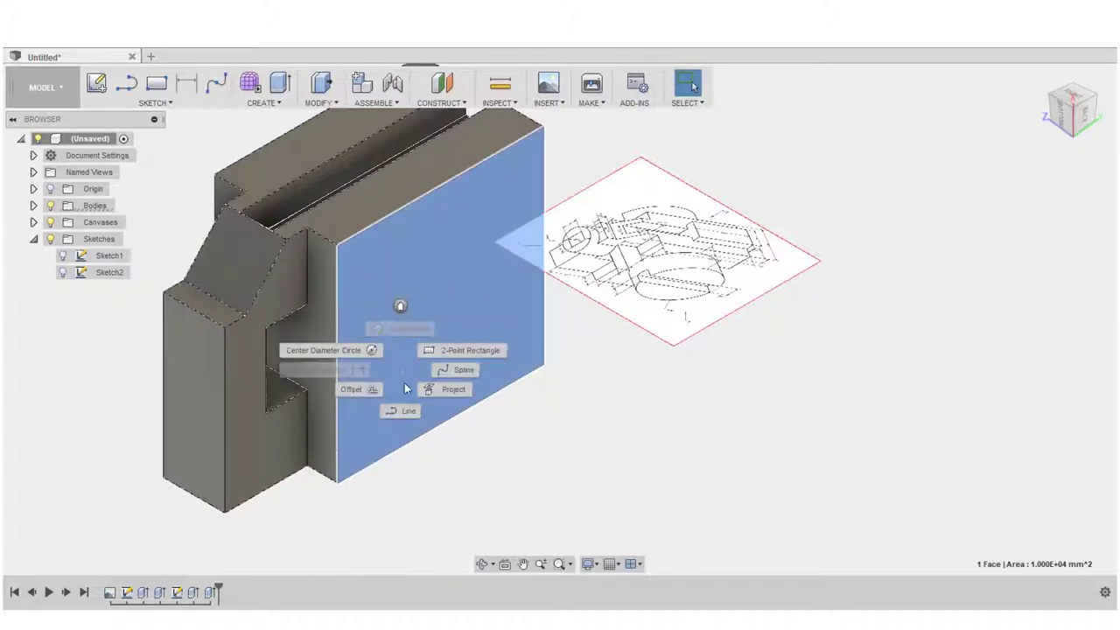
left_click(401, 403)
left_click(473, 352)
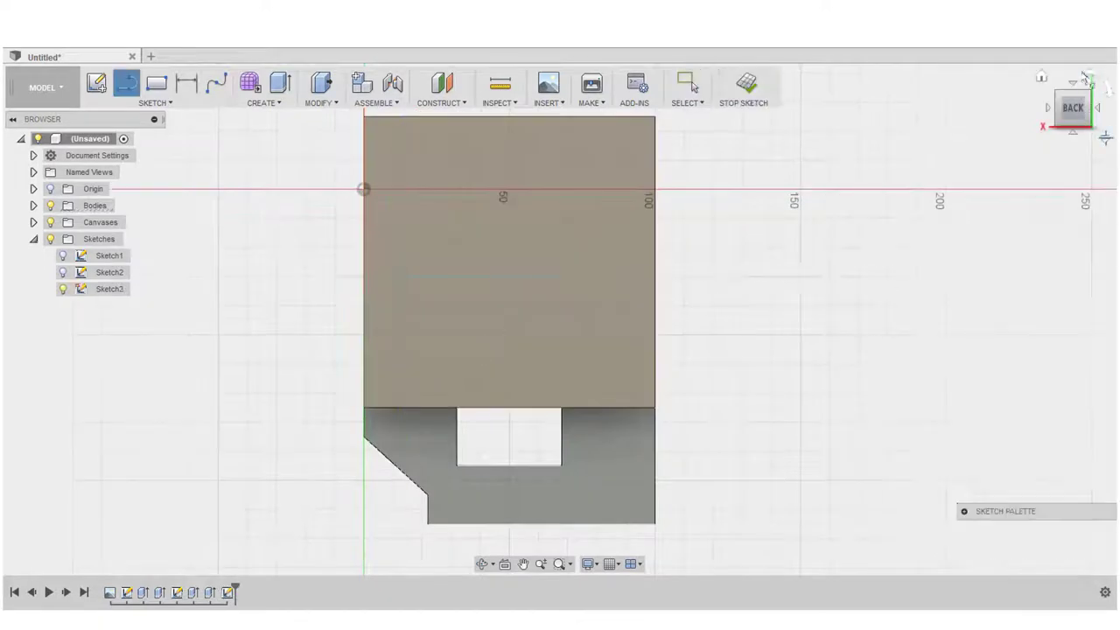
scroll(626, 324, "down", 2)
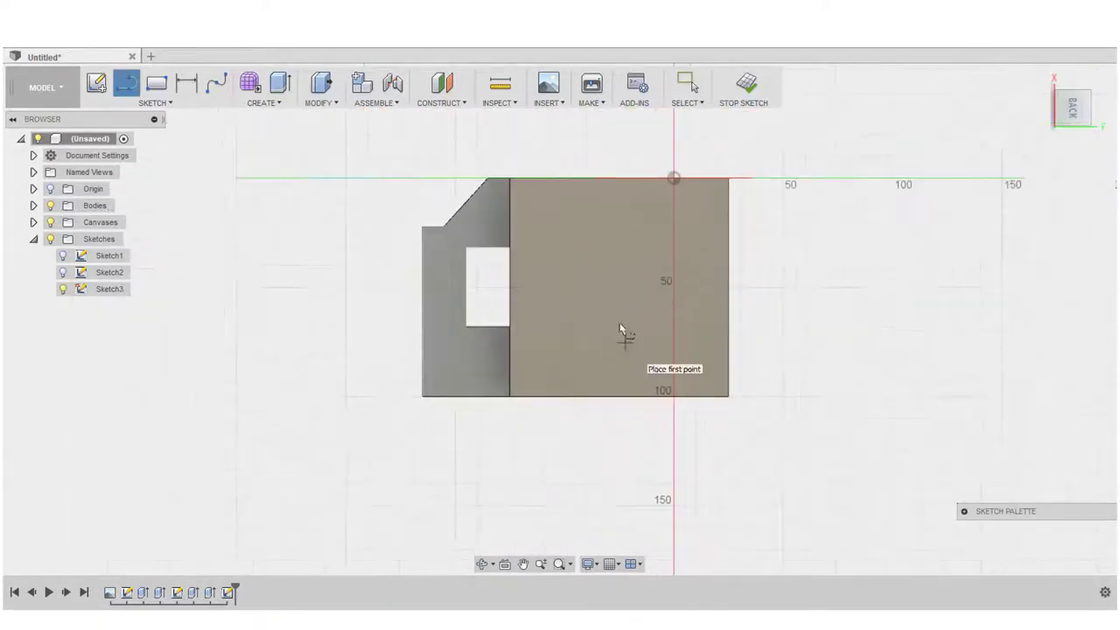
- Draw a diagonal line across the square face, from the corner beside the sloped part to the opposite corner
left_click(510, 178)
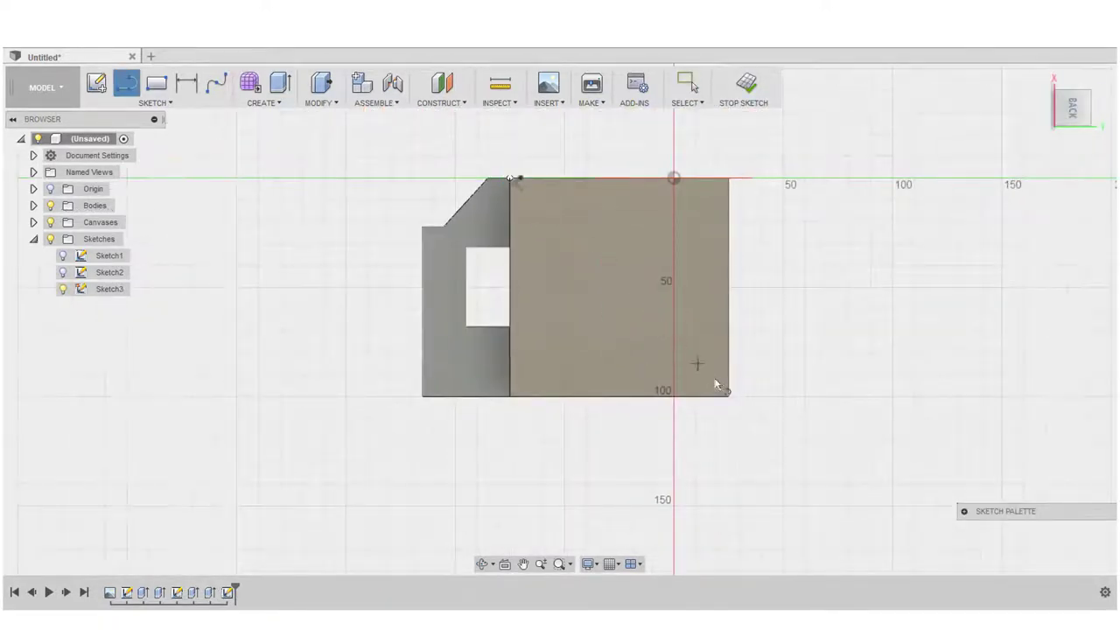
left_click(729, 398)
key("Escape")
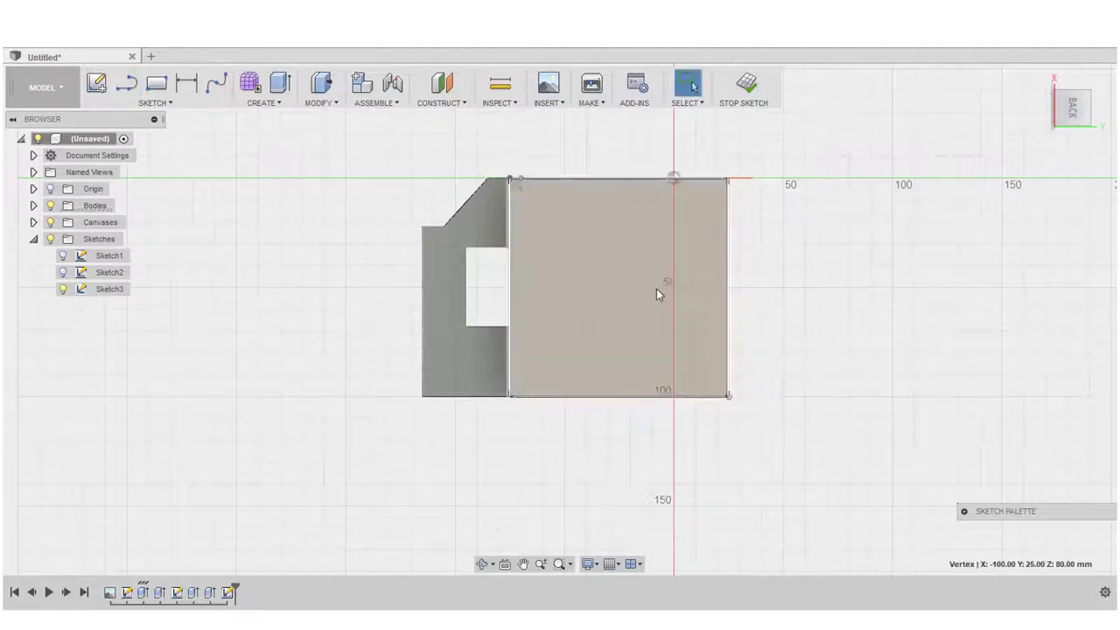
left_click(127, 83)
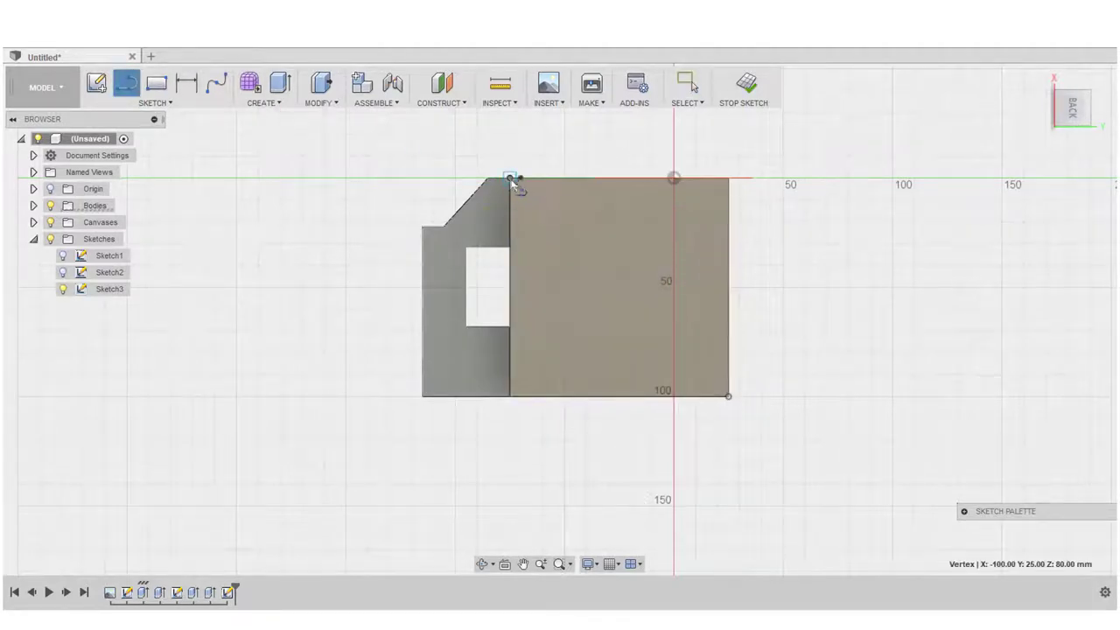
left_click(512, 179)
double_click(729, 396)
- Draw an 80 mm diameter circle centred on the midpoint of the square face's diagonal
left_click(1057, 94)
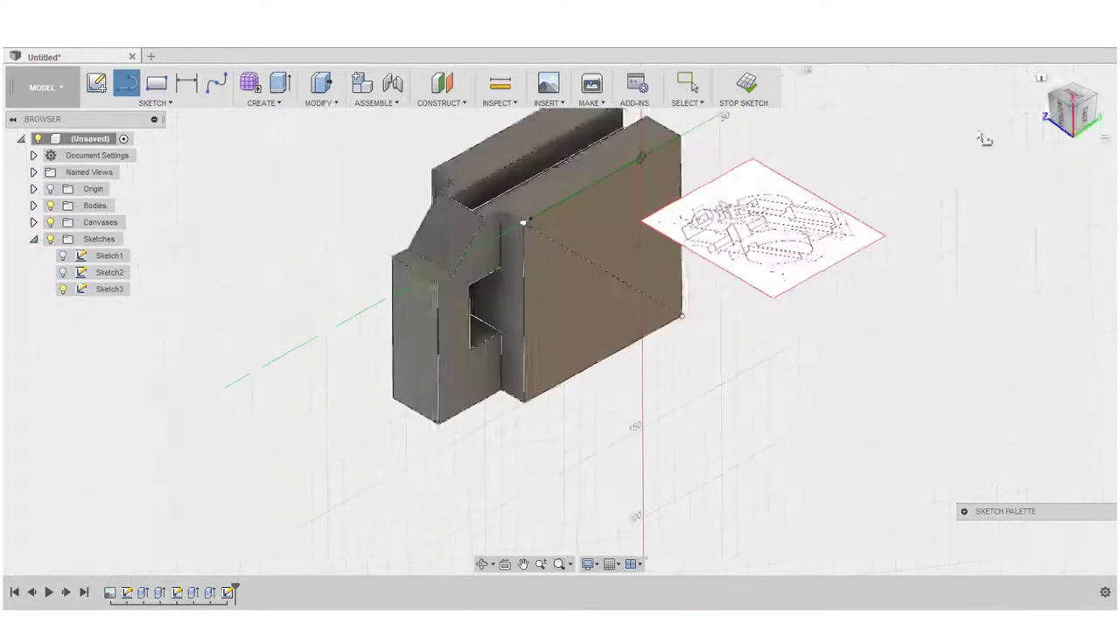
scroll(841, 245, "up", 5)
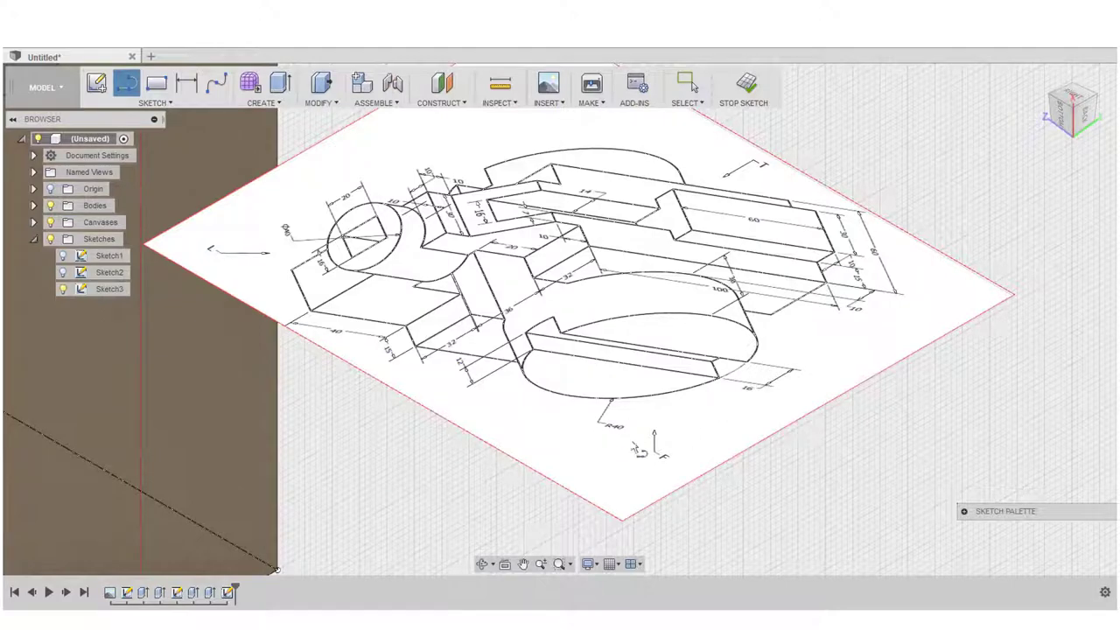
left_click(1085, 114)
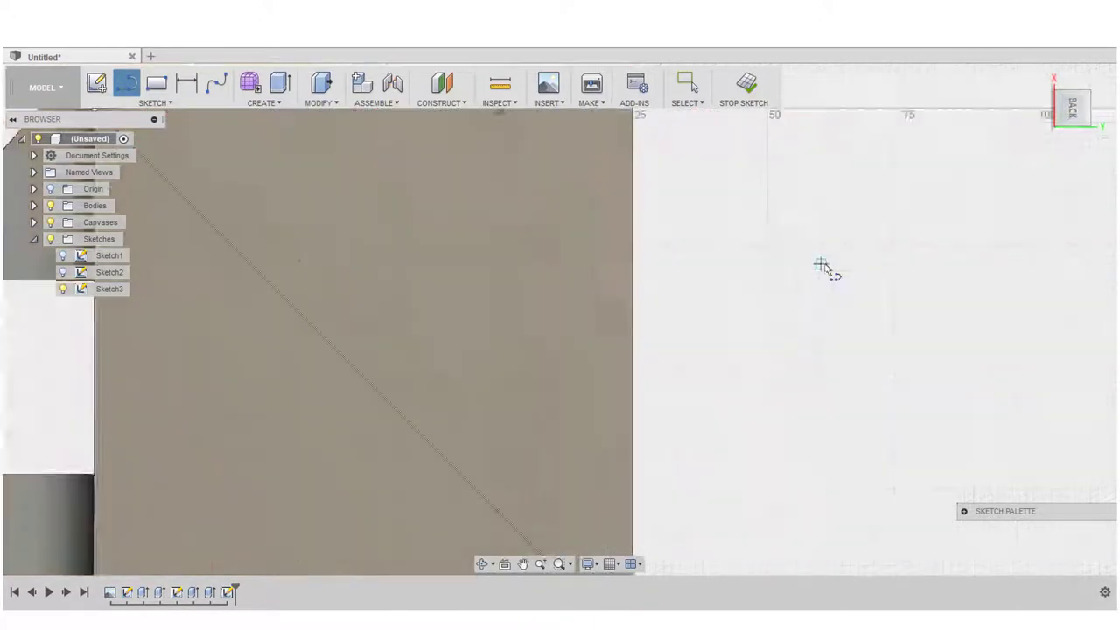
left_click(170, 105)
mouse_move(155, 166)
left_click(264, 169)
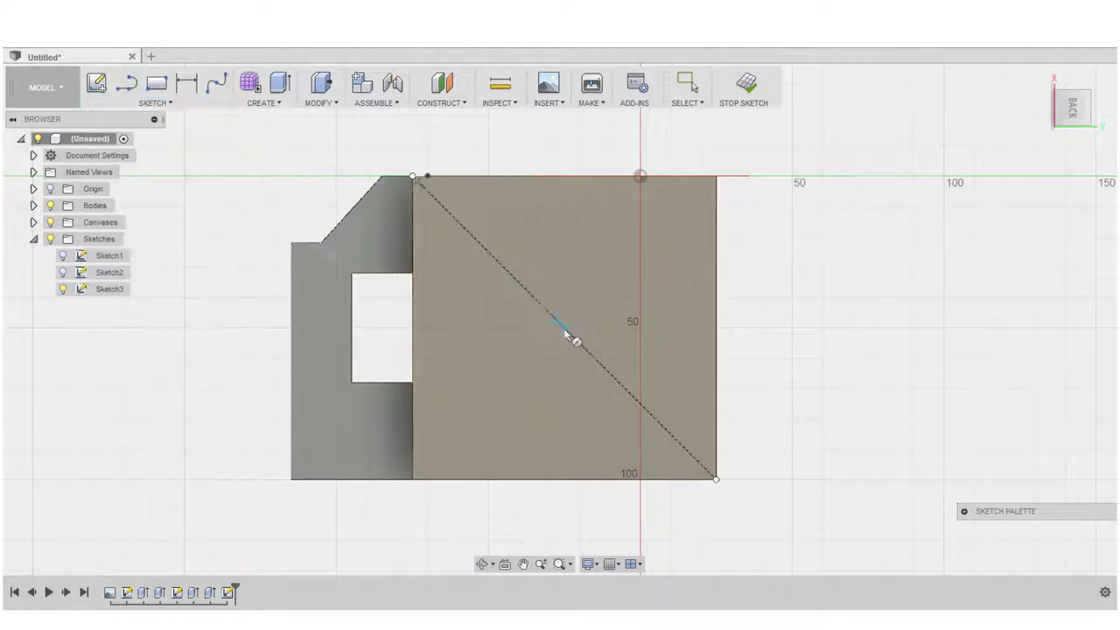
left_click(565, 328)
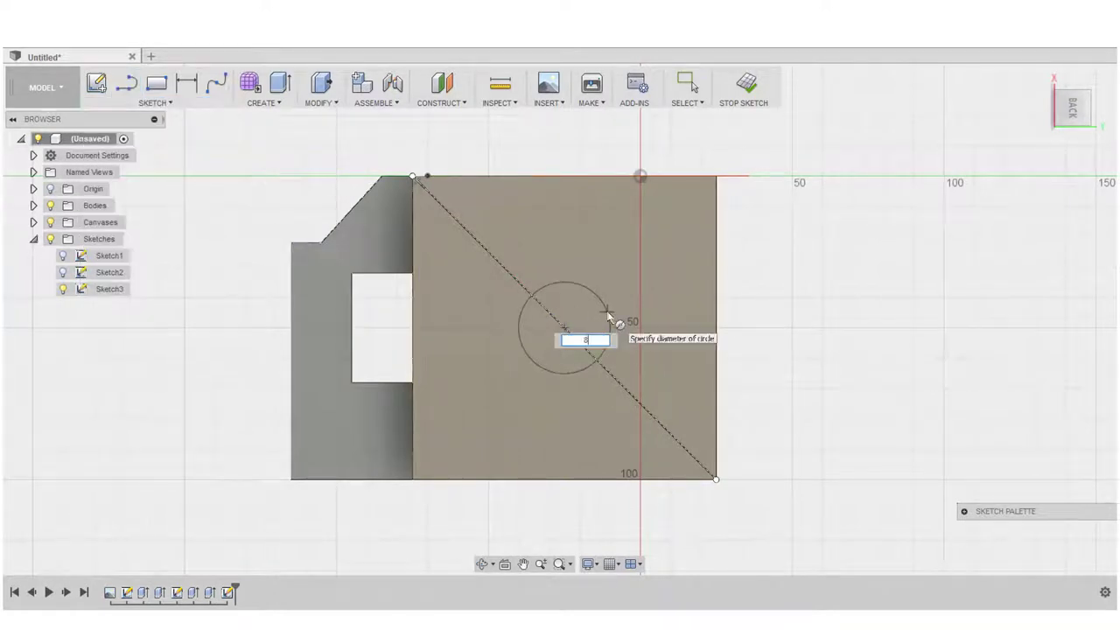
key("Return")
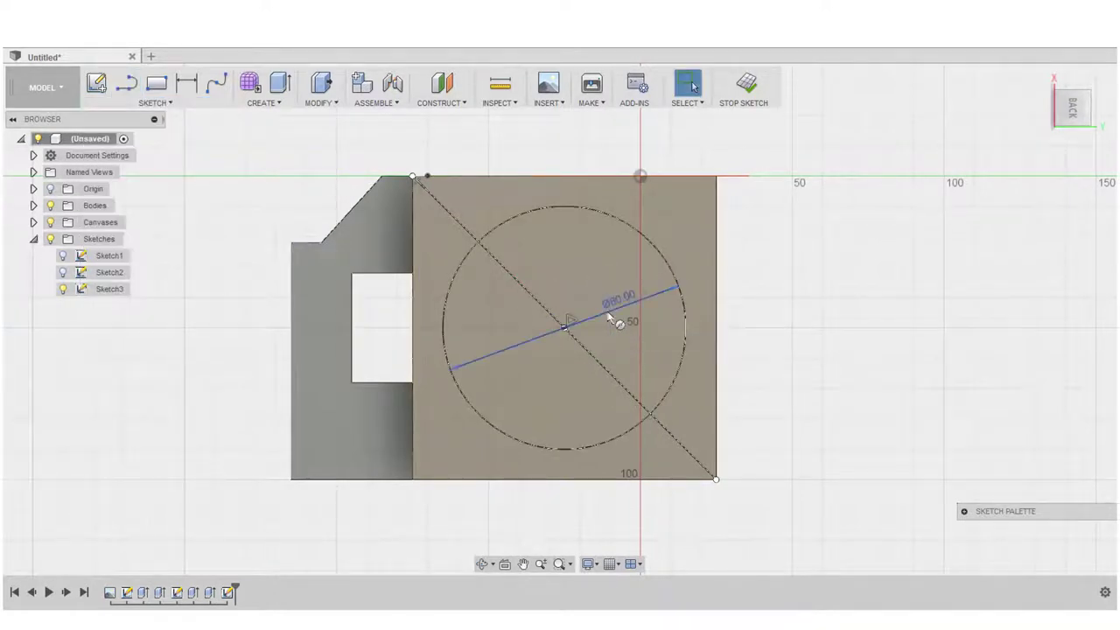
- Delete the diagonal line from the square face's sketch, keeping the circle
scroll(611, 320, "up", 2)
left_click(523, 302)
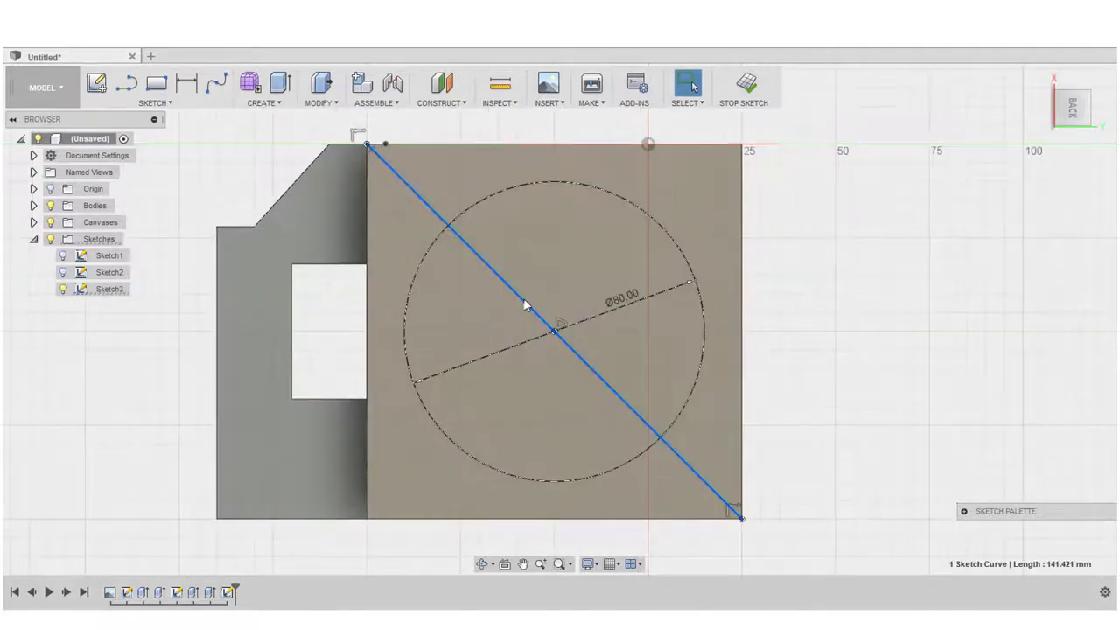
key("Delete")
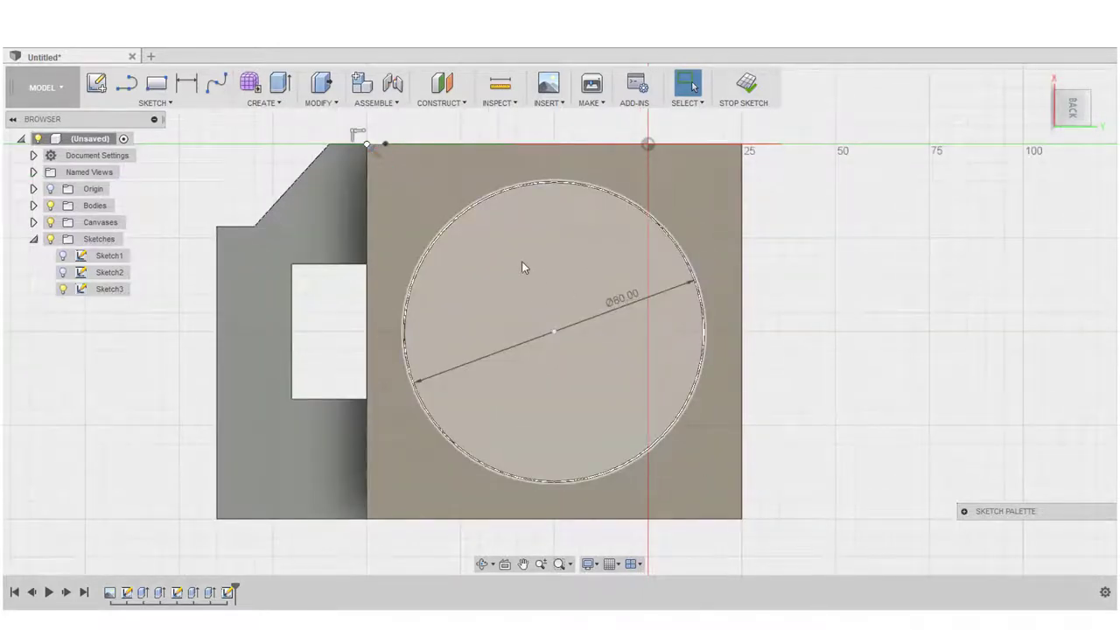
- Draw a horizontal line from the upper corner of the rectangular cutout at the square face's edge to the 80 mm circle
scroll(522, 262, "down", 1)
left_click(1056, 94)
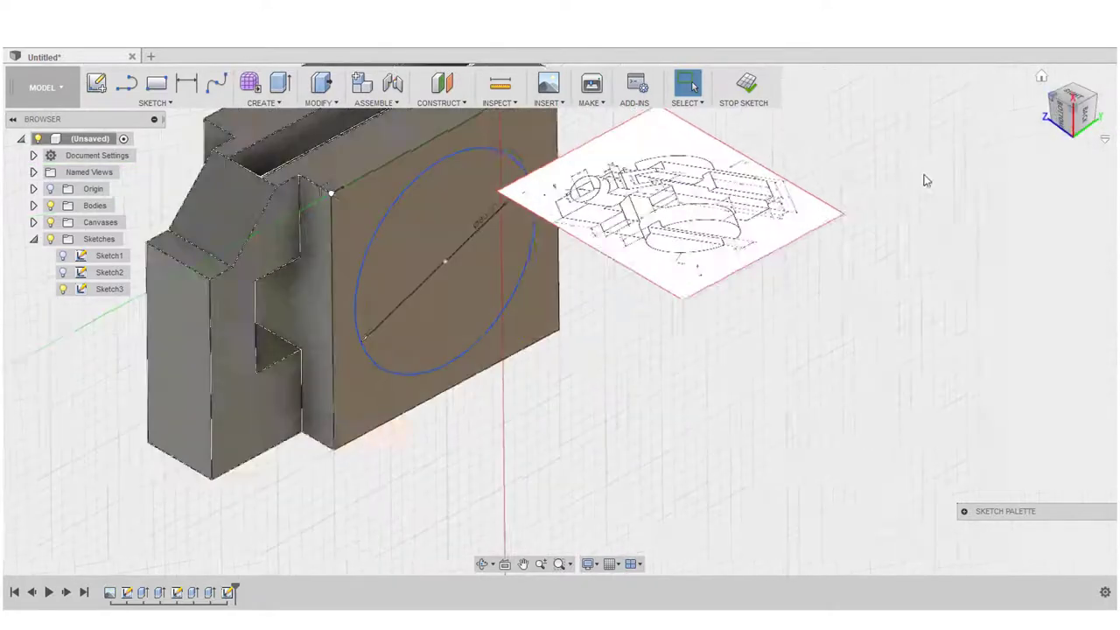
scroll(688, 234, "up", 3)
scroll(681, 184, "up", 2)
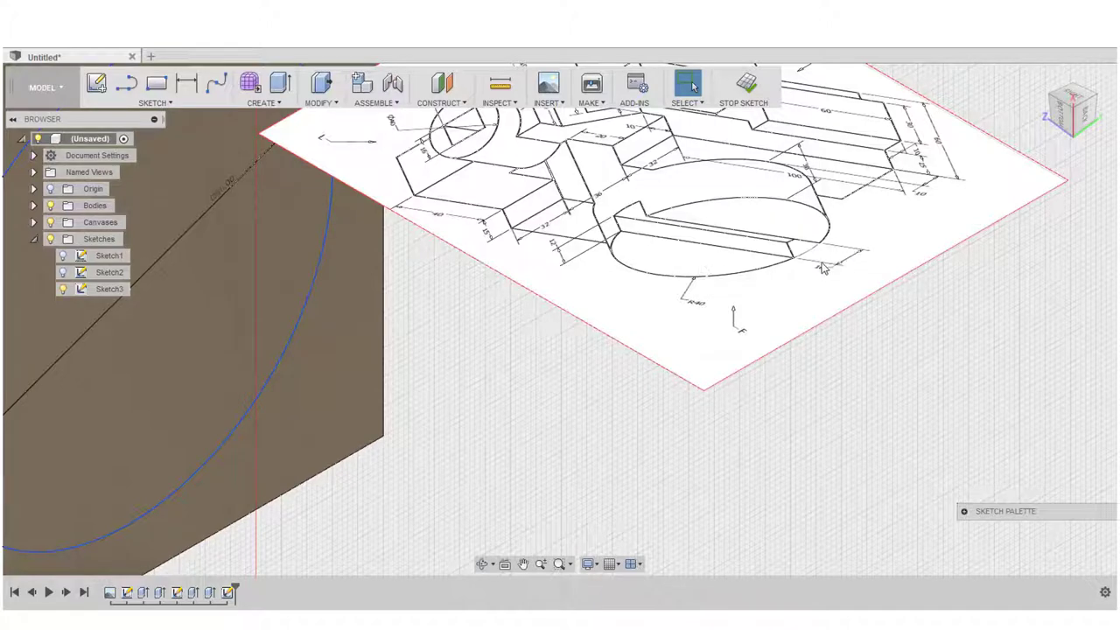
left_click(1086, 116)
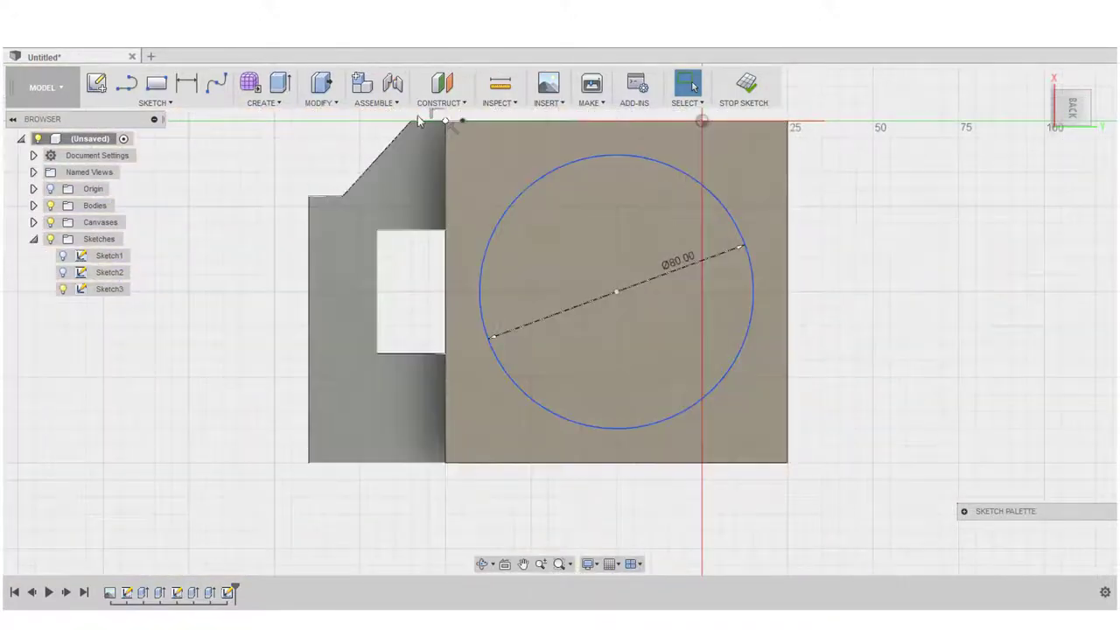
key("r")
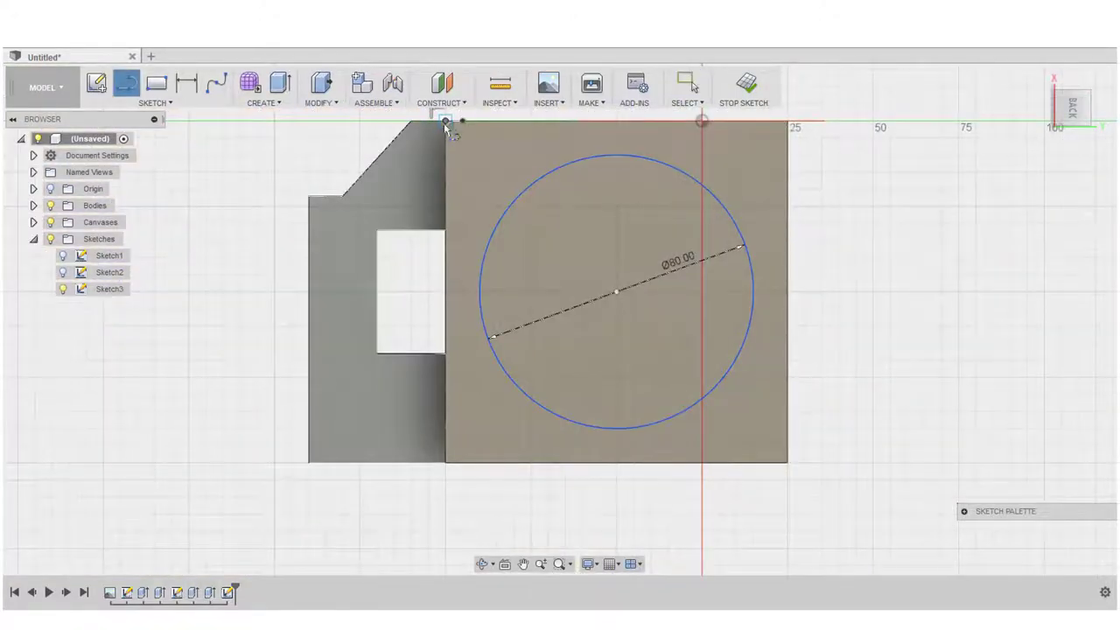
left_click(446, 230)
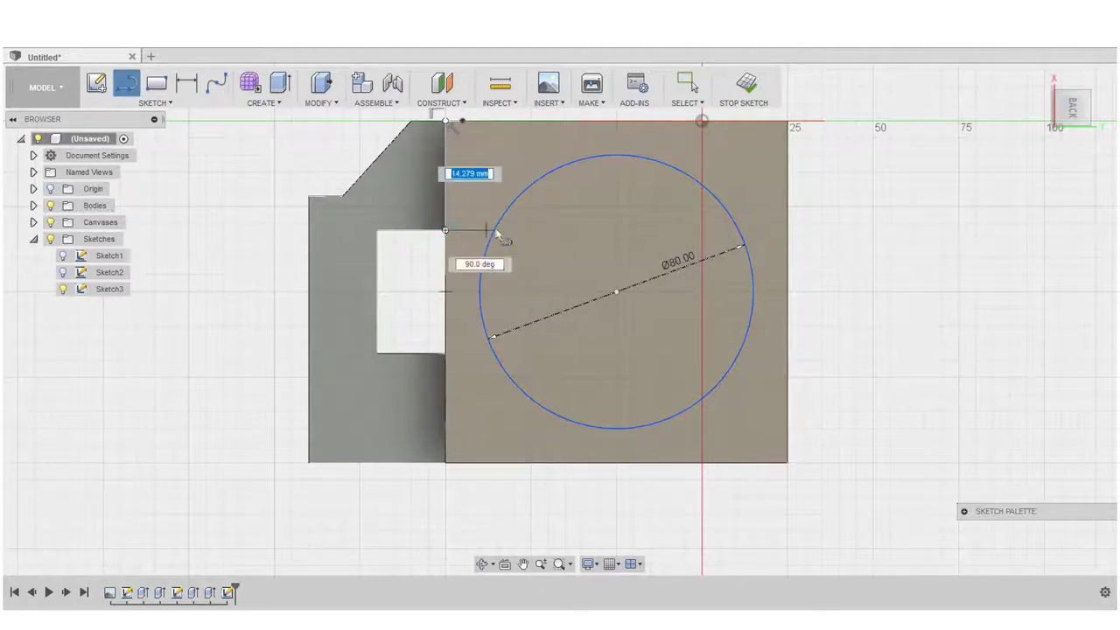
- Draw a matching line from the circle's other side to the square face's far edge, 14.285 mm long at 90 degrees
left_click(739, 232)
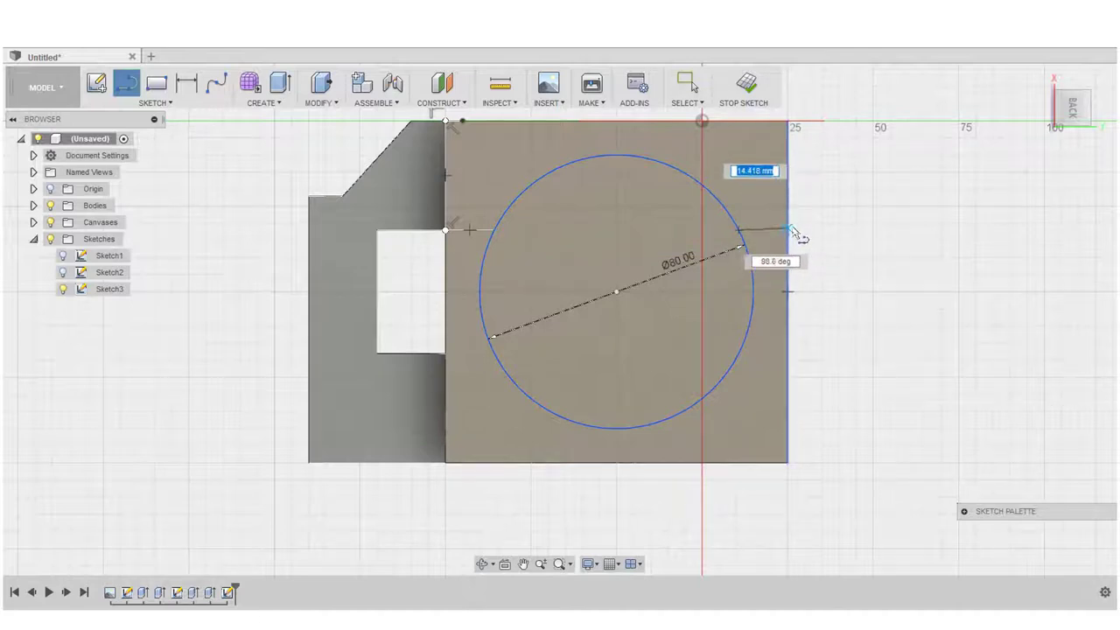
scroll(792, 229, "up", 3)
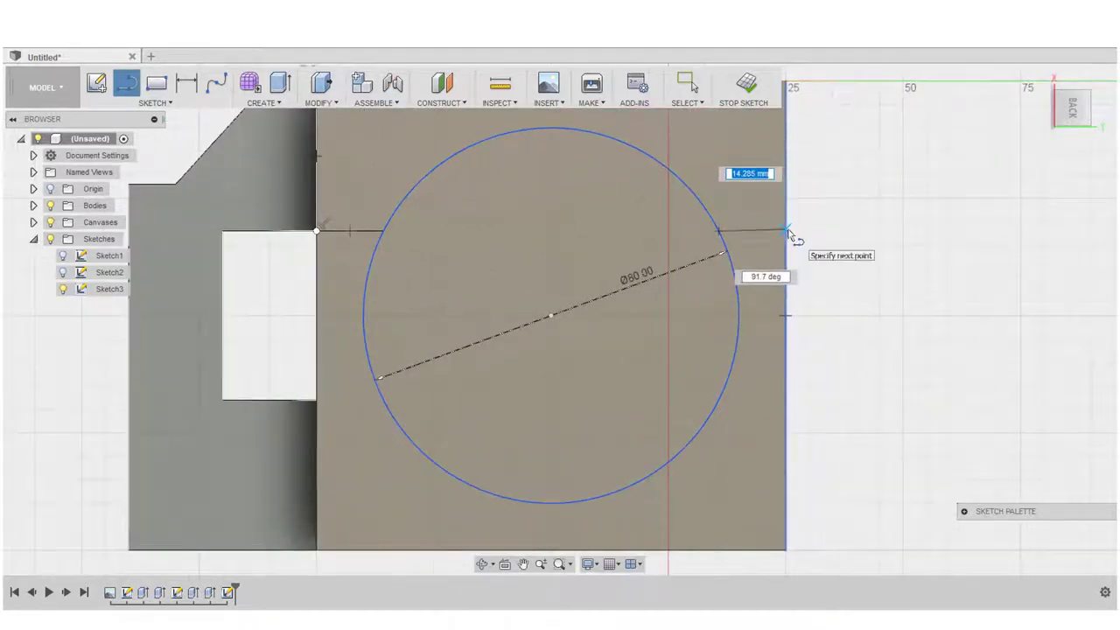
key("Tab")
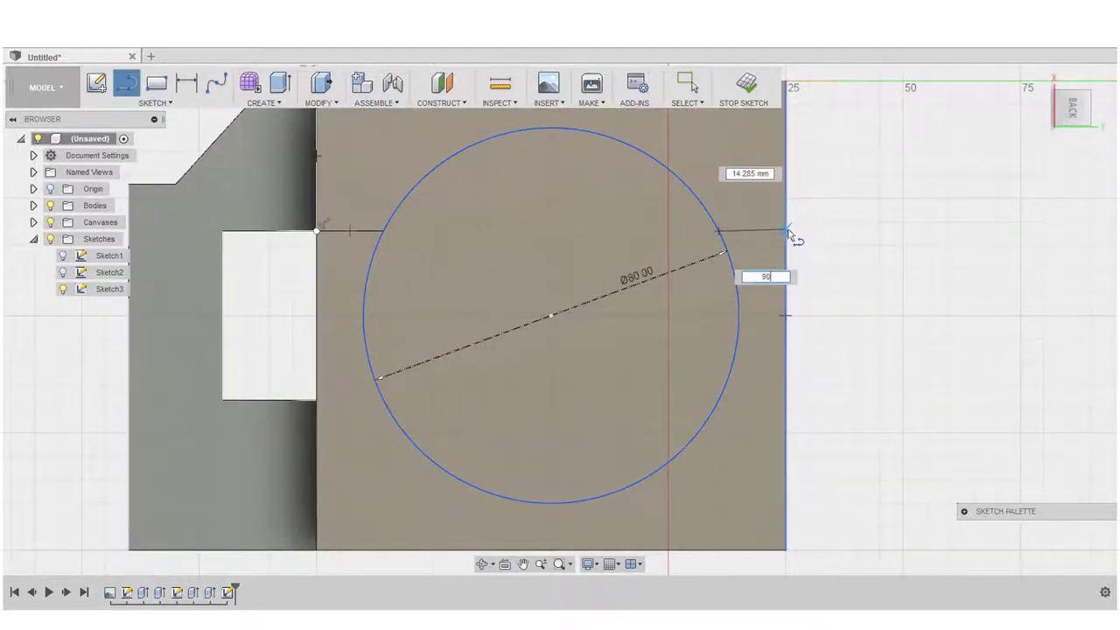
key("Tab")
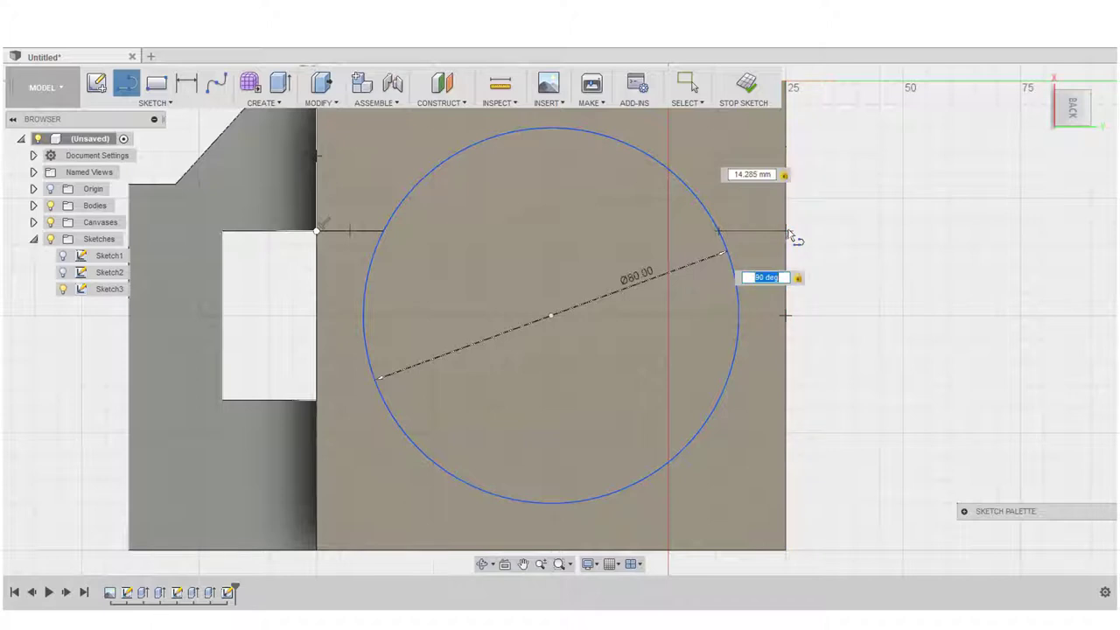
key("Return")
key("Escape")
scroll(792, 234, "down", 4)
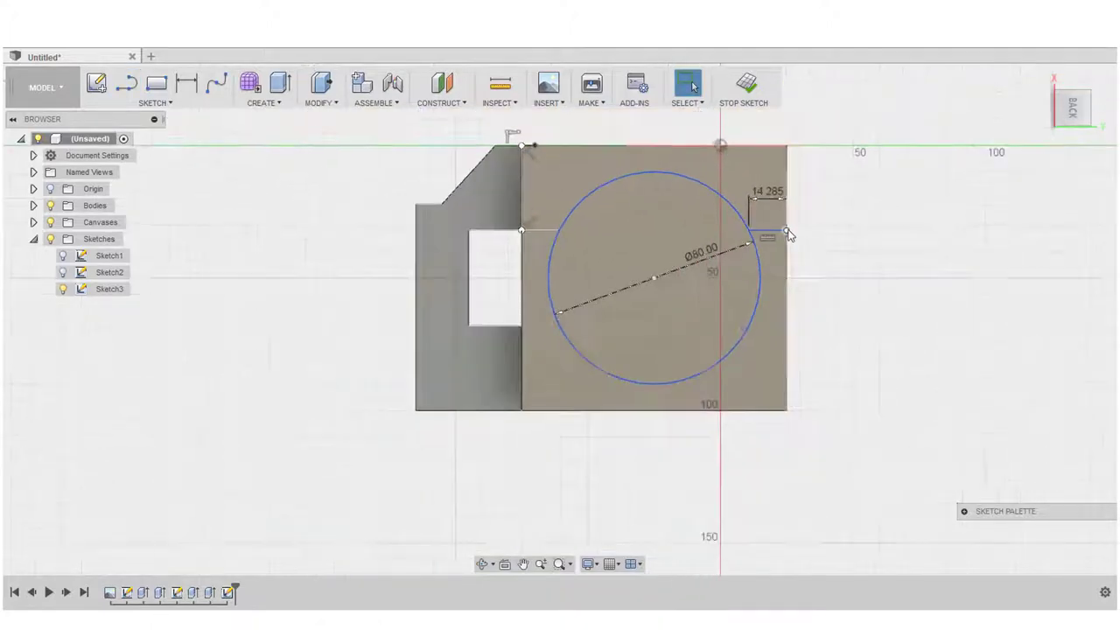
scroll(767, 290, "up", 3)
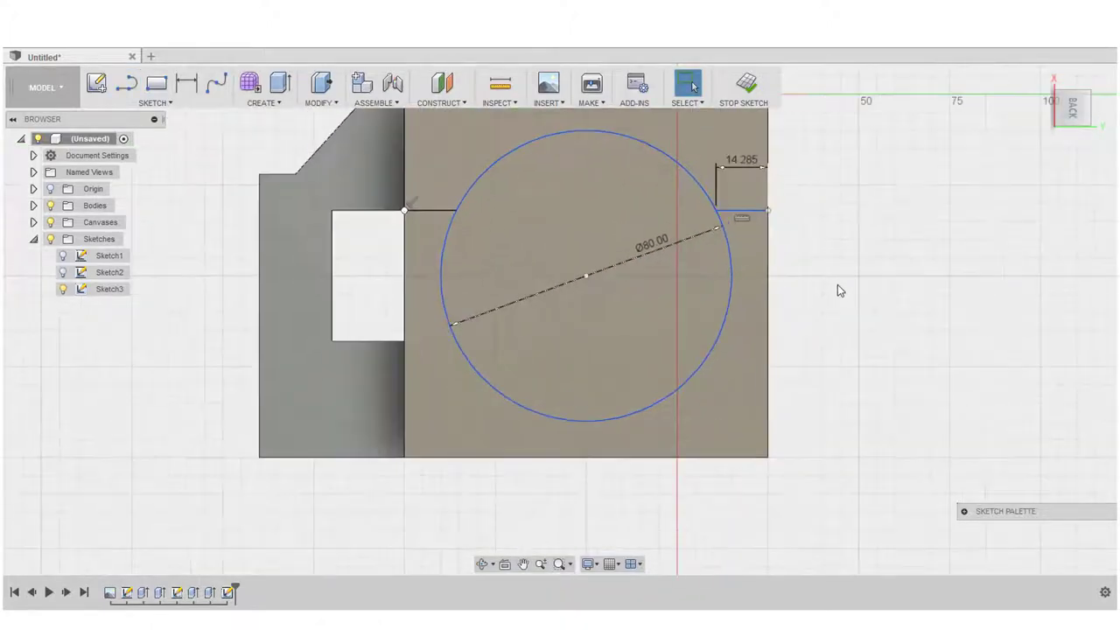
- Draw an 8 mm vertical line upward from the centre of the 80 mm circle
left_click(128, 84)
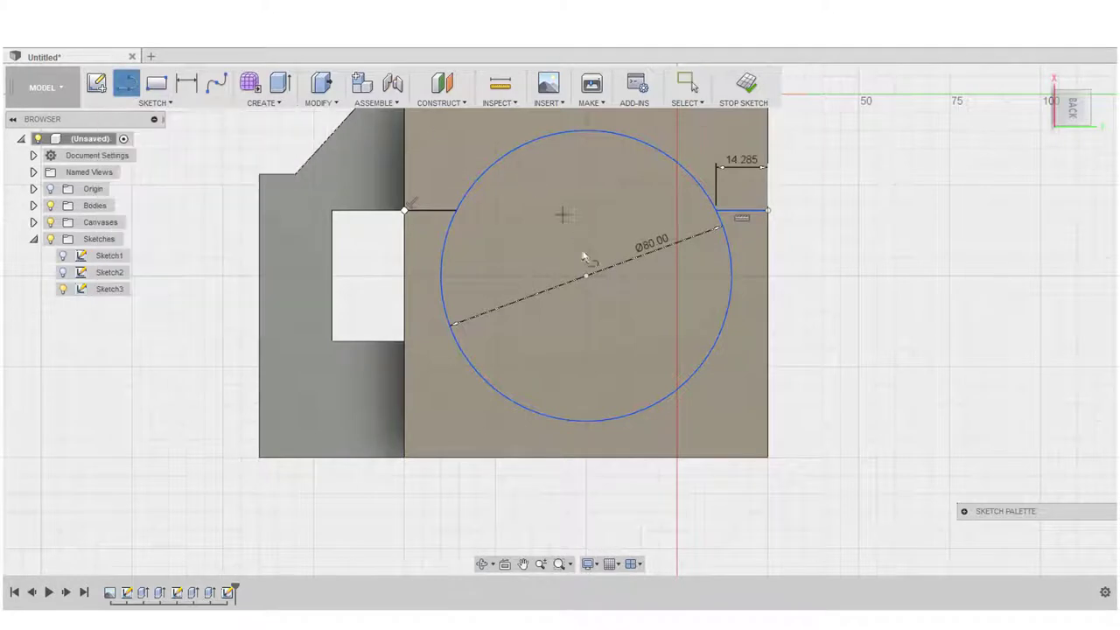
left_click(587, 278)
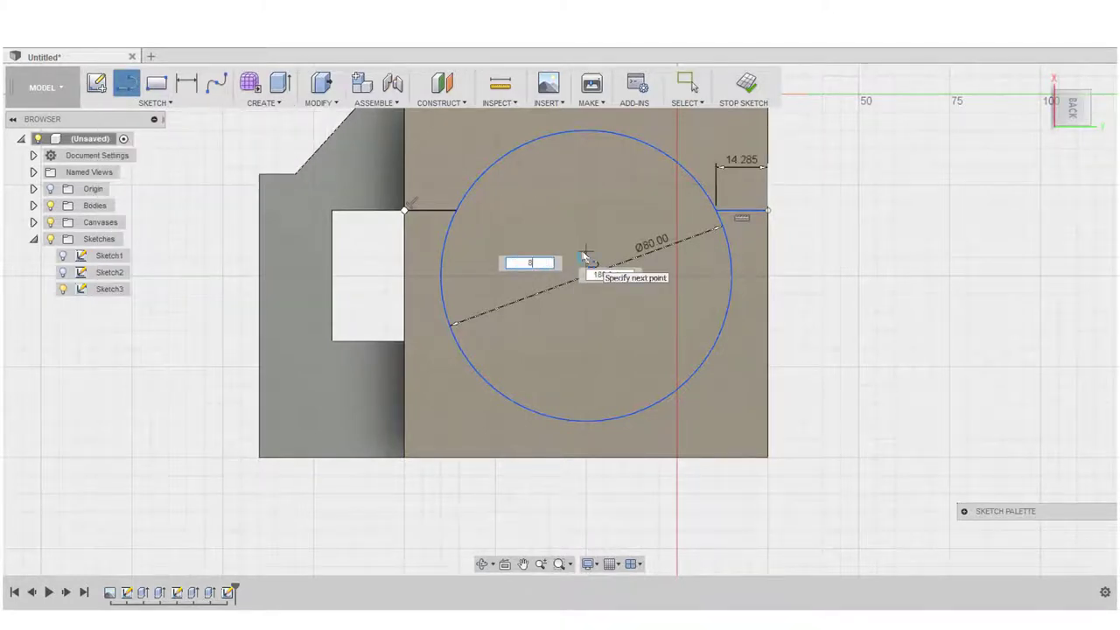
key("Tab")
key("Tab")
left_click(585, 254)
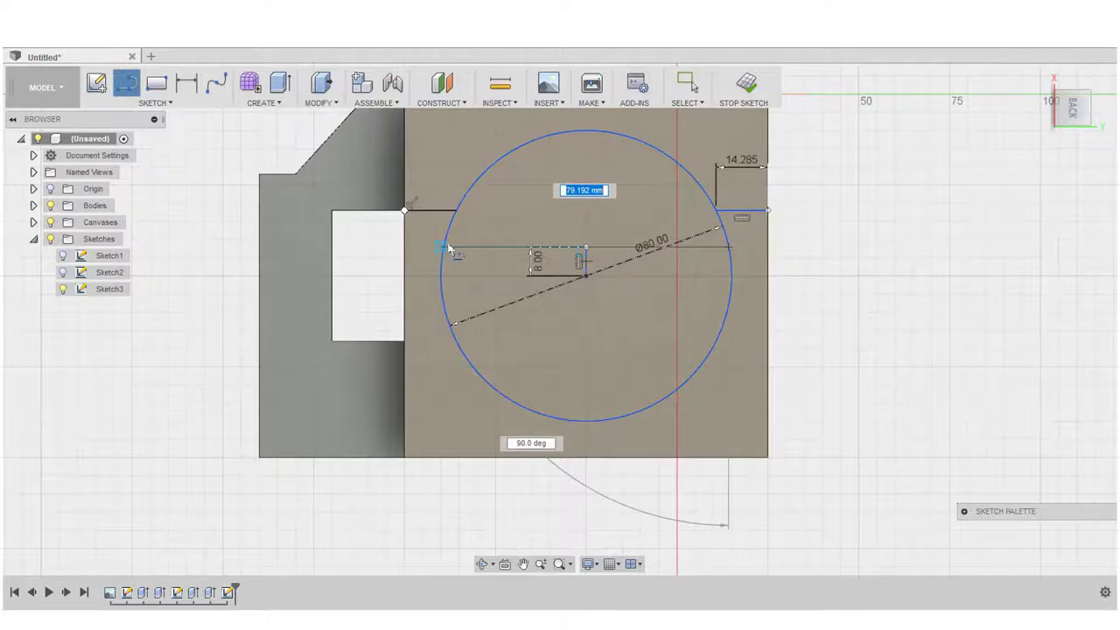
- Draw a horizontal line across the full width of the circle, through the upper end of the 8 mm vertical line
scroll(448, 251, "up", 4)
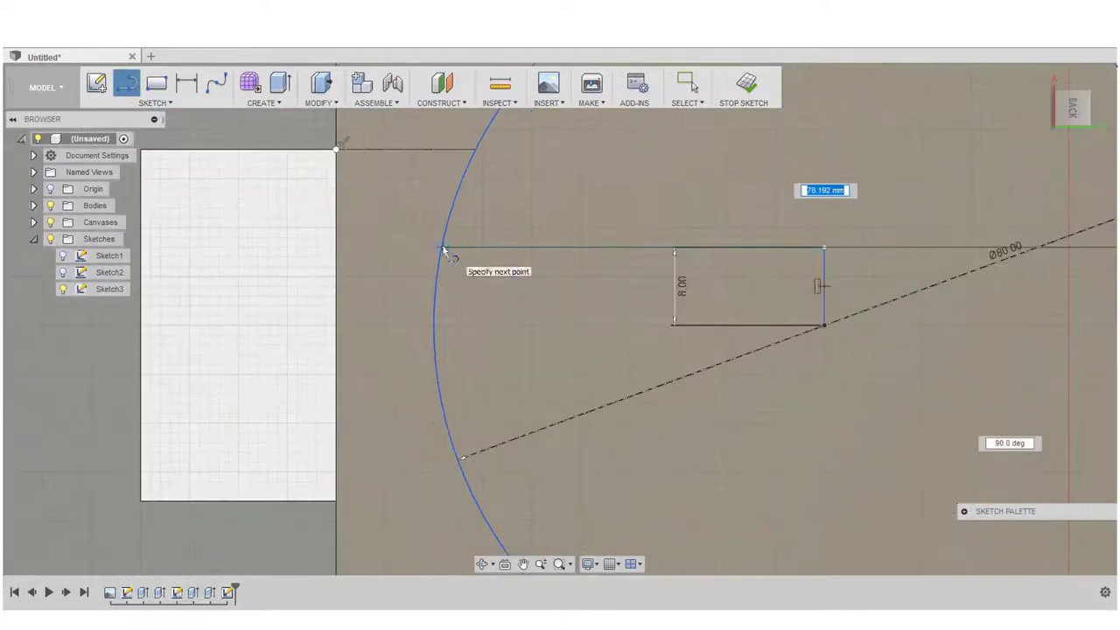
scroll(442, 252, "up", 3)
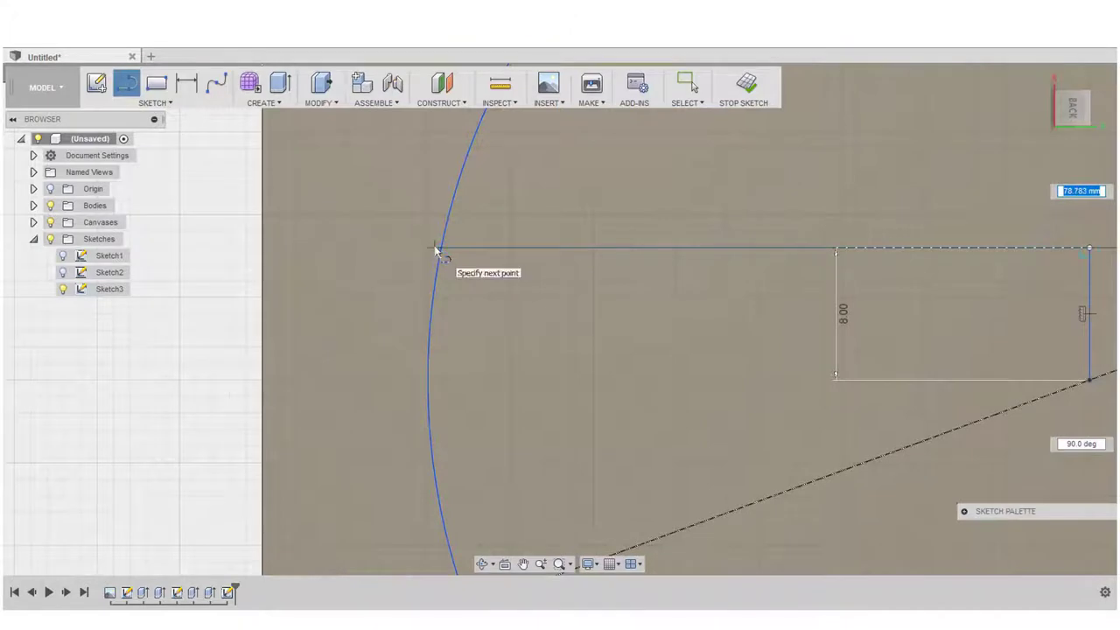
left_click(441, 250)
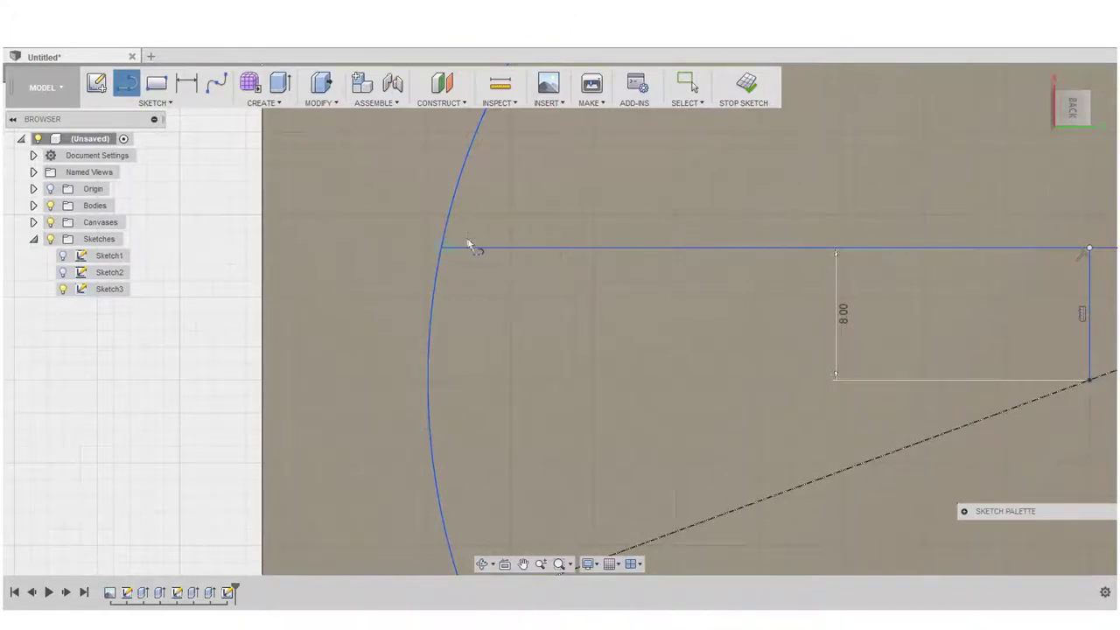
scroll(470, 245, "down", 5)
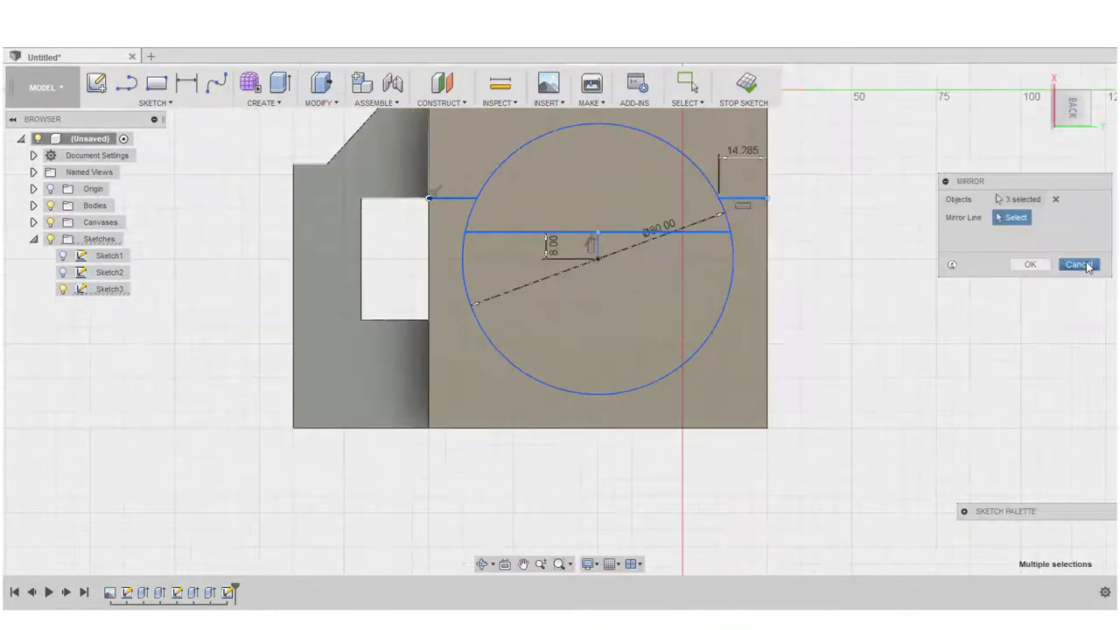
left_click(1085, 265)
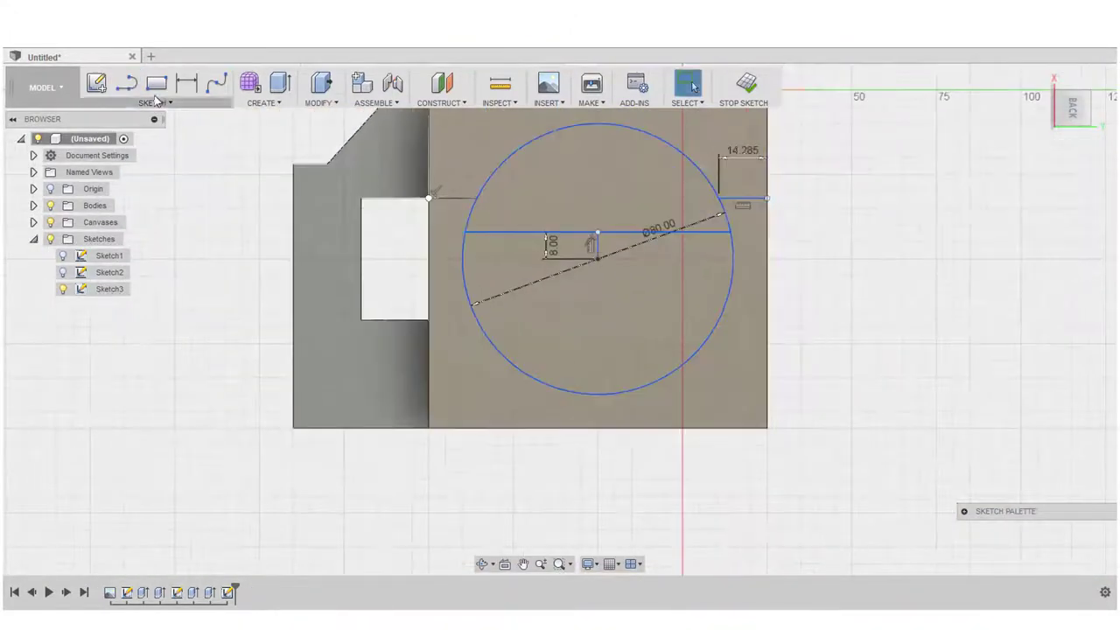
- Draw a horizontal line about 5 mm long from the circle's centre as a mirror axis
left_click(127, 83)
left_click(598, 232)
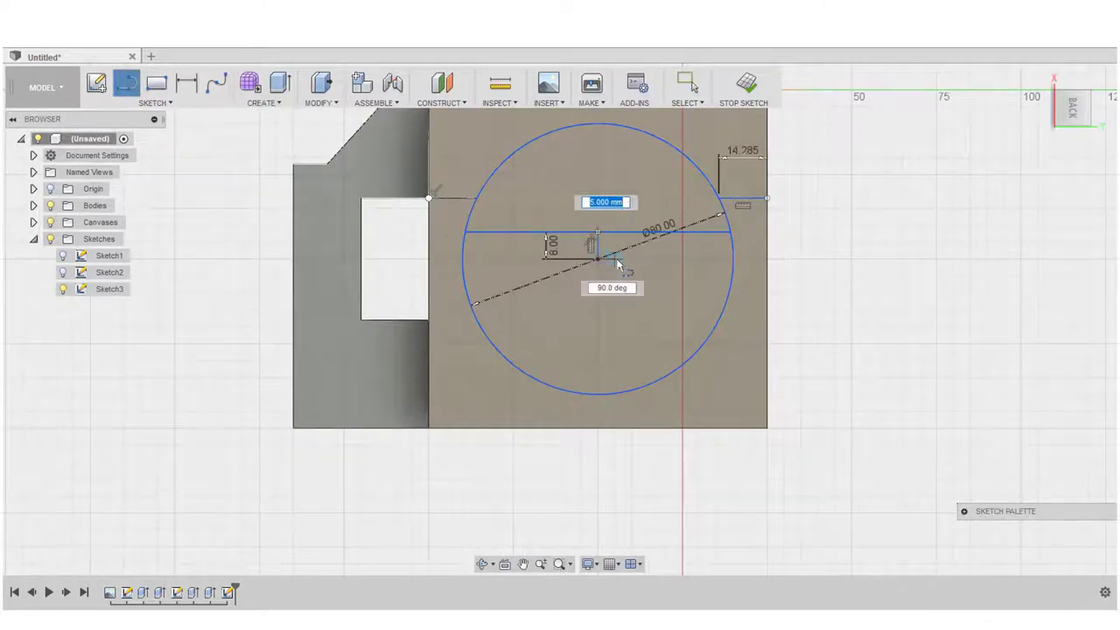
left_click(616, 262)
left_click(619, 298)
left_click(124, 82)
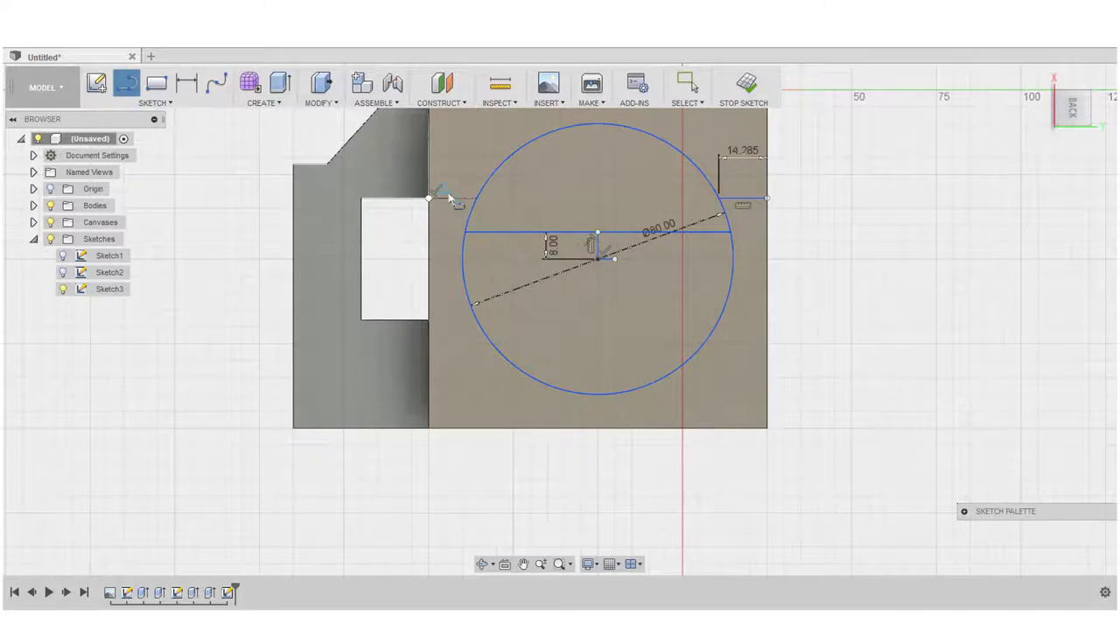
key("Escape")
- Mirror the circle's horizontal chord and the two short side lines about the short horizontal line at the circle's centre
left_click(156, 102)
left_click(110, 413)
left_click(458, 199)
left_click(515, 232)
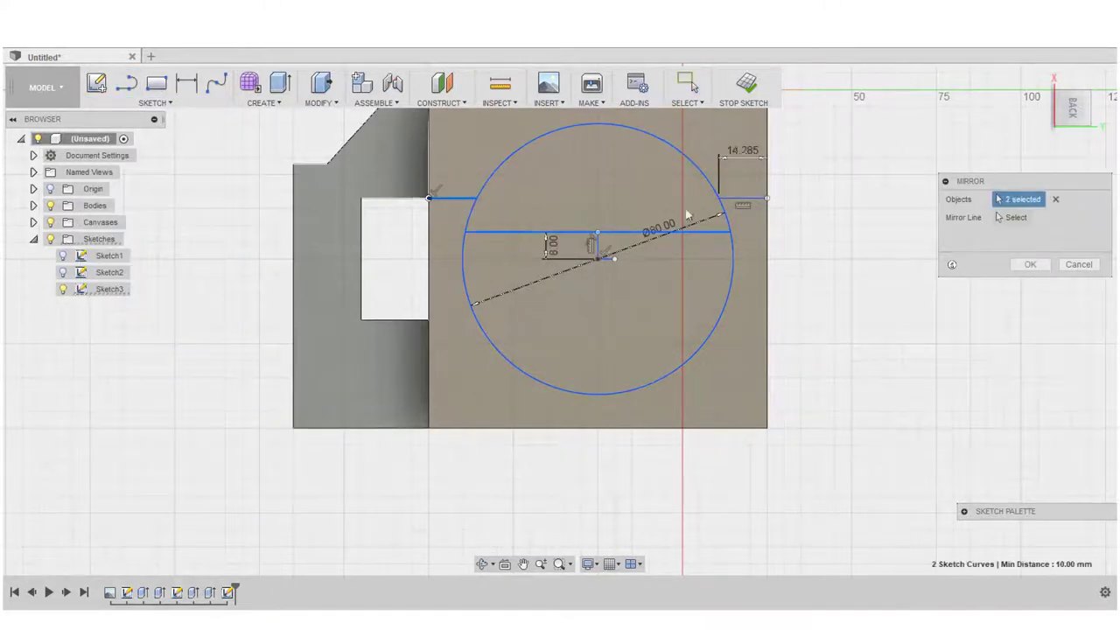
left_click(609, 260)
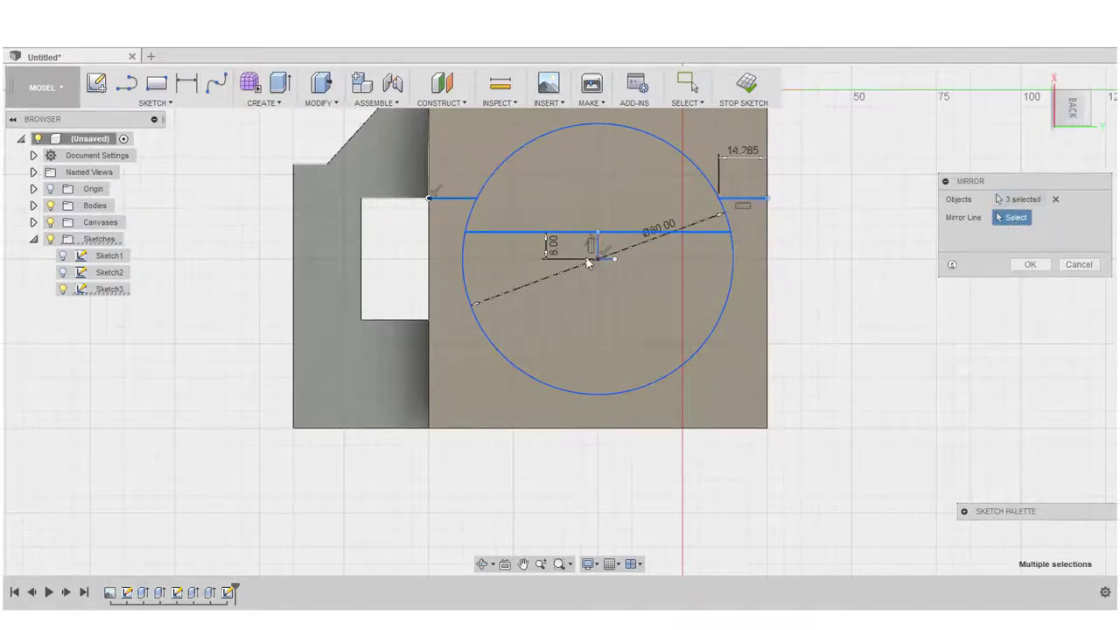
left_click(611, 260)
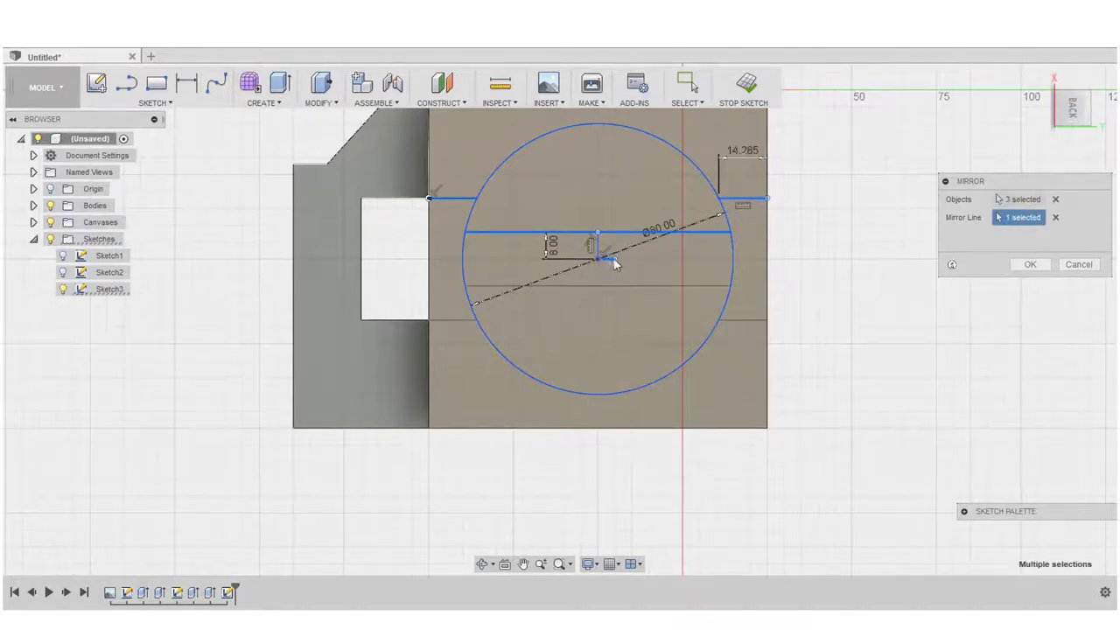
left_click(1030, 265)
- Measure the short line beside the rectangular cutout and its mirrored copy
key("i")
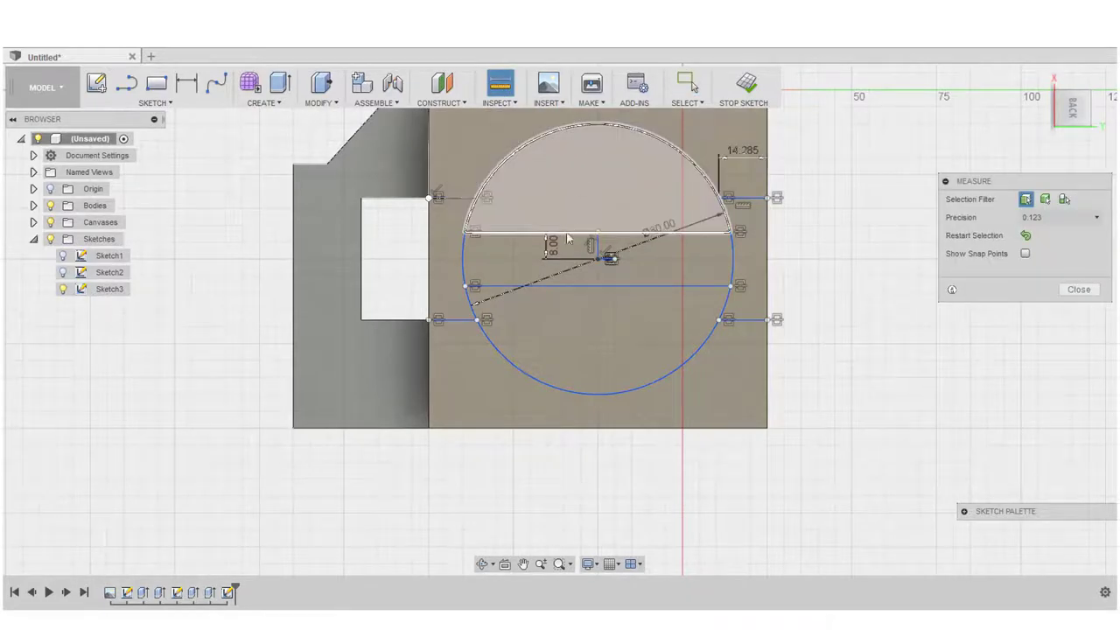
left_click(455, 200)
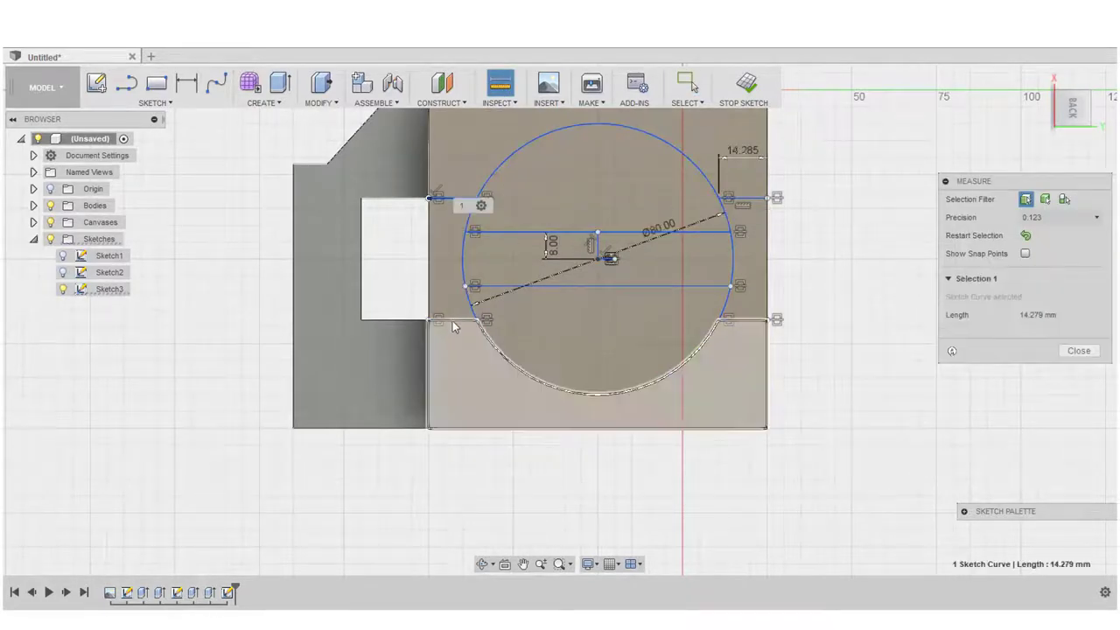
left_click(454, 321)
left_click(1079, 473)
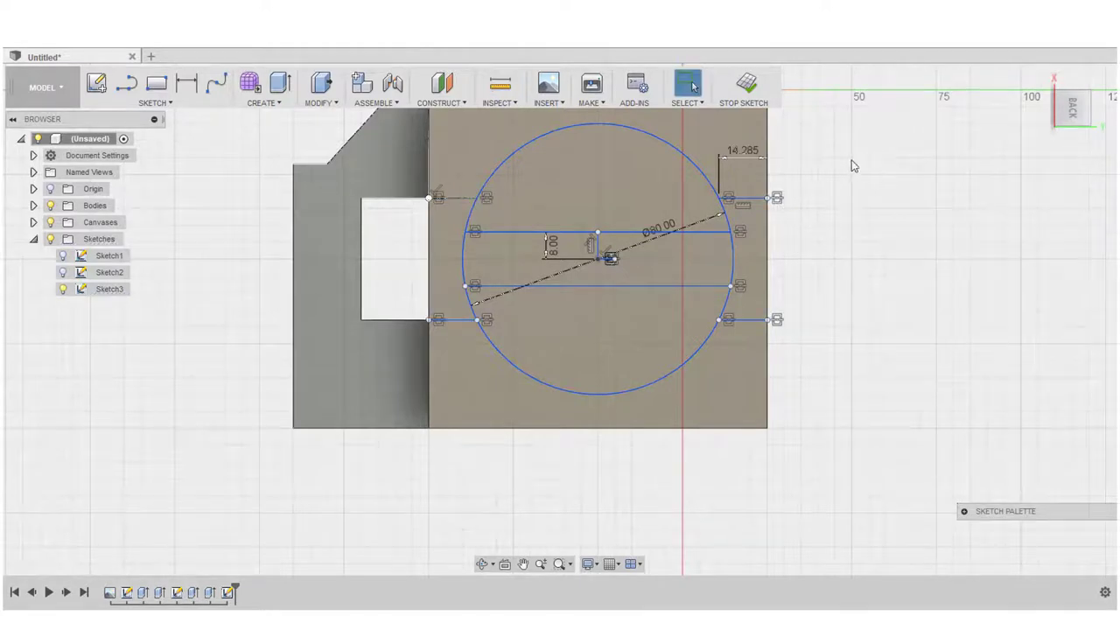
- Edit the reference drawing canvas and move it farther away from the model
mouse_move(1055, 103)
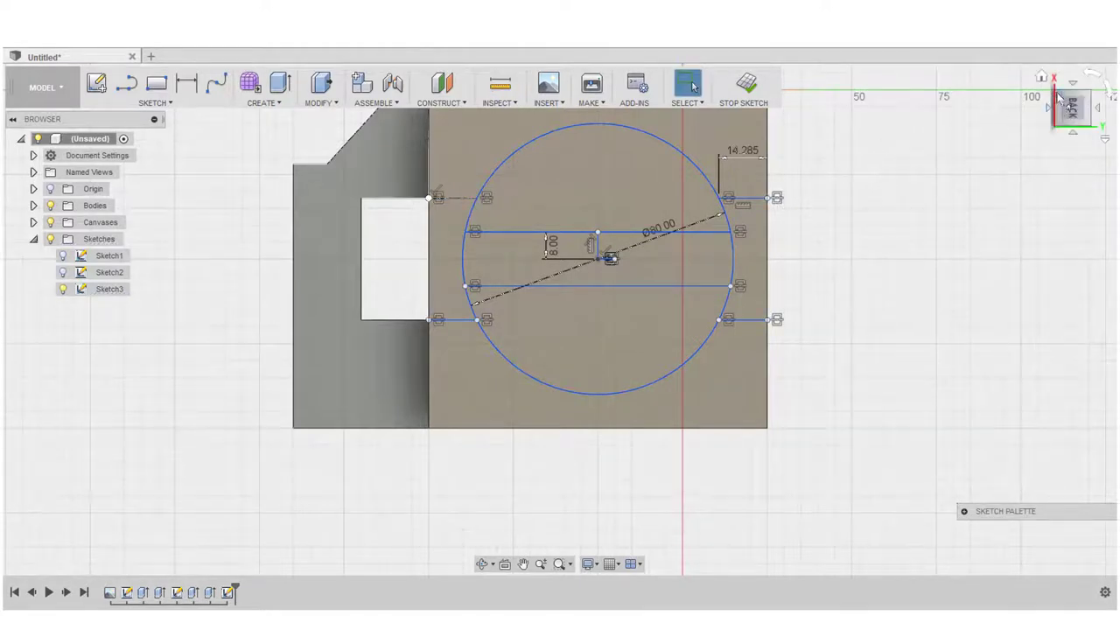
left_click(1057, 98)
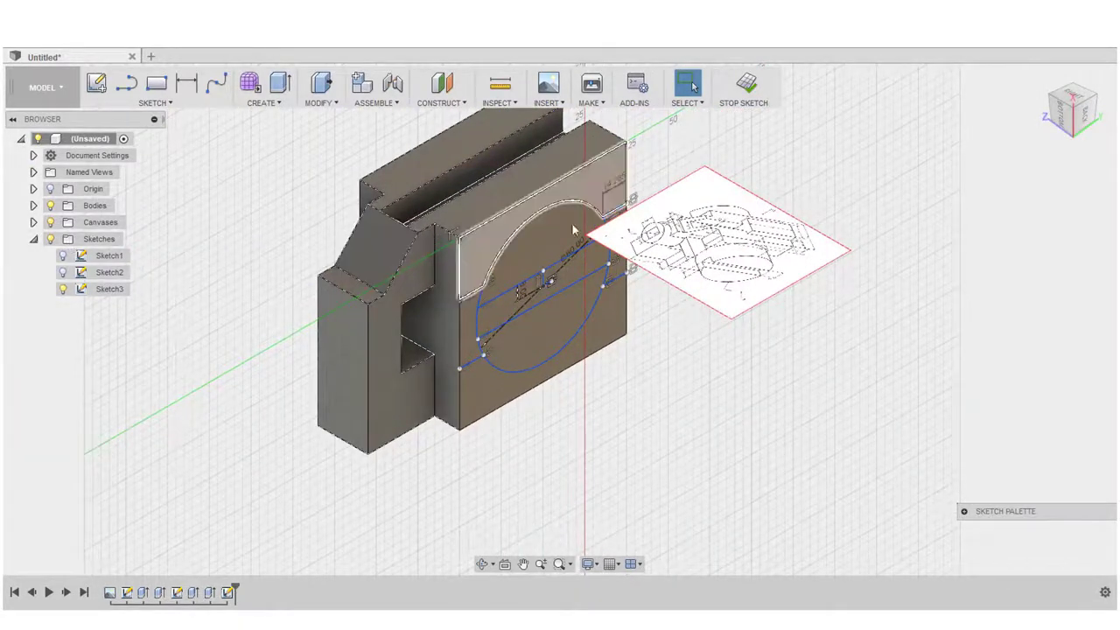
left_click(33, 222)
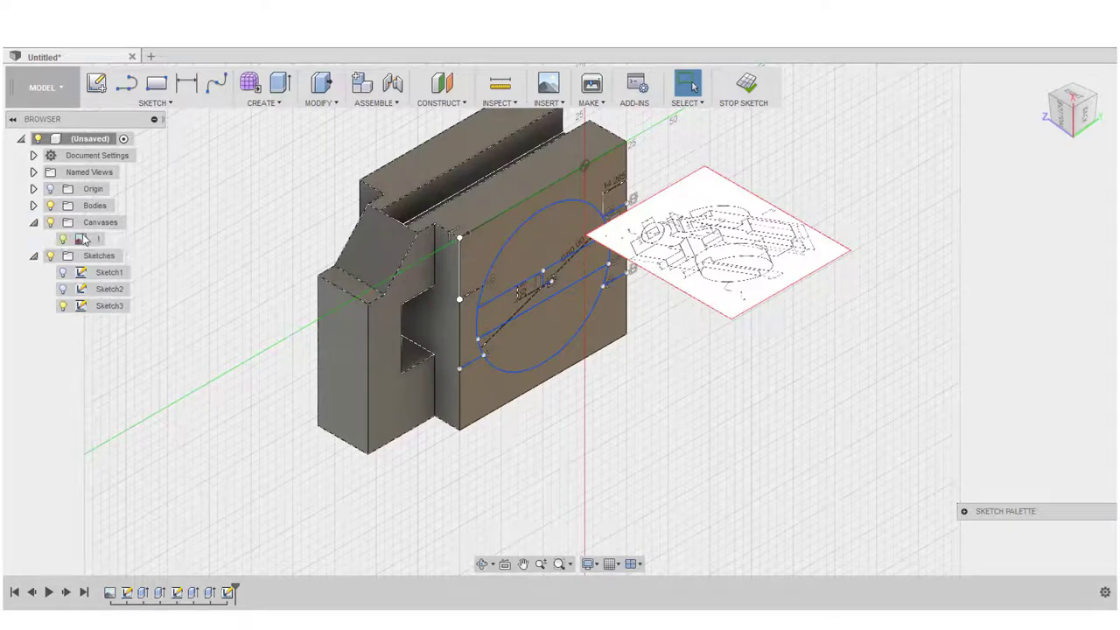
right_click(91, 240)
left_click(122, 269)
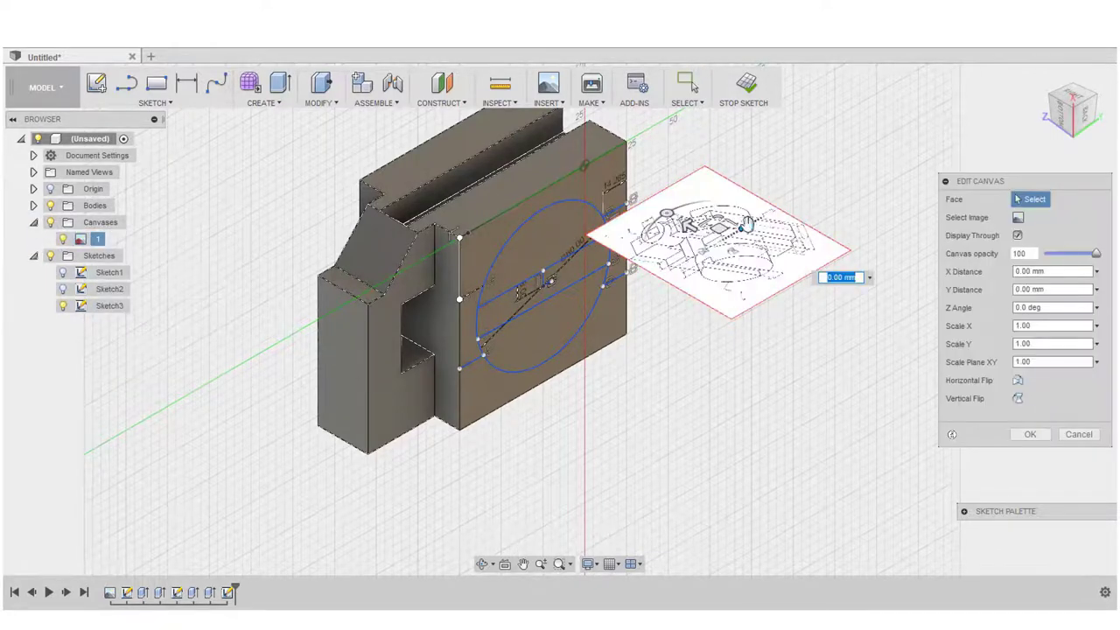
left_click_drag(749, 223, 856, 166)
left_click(1030, 434)
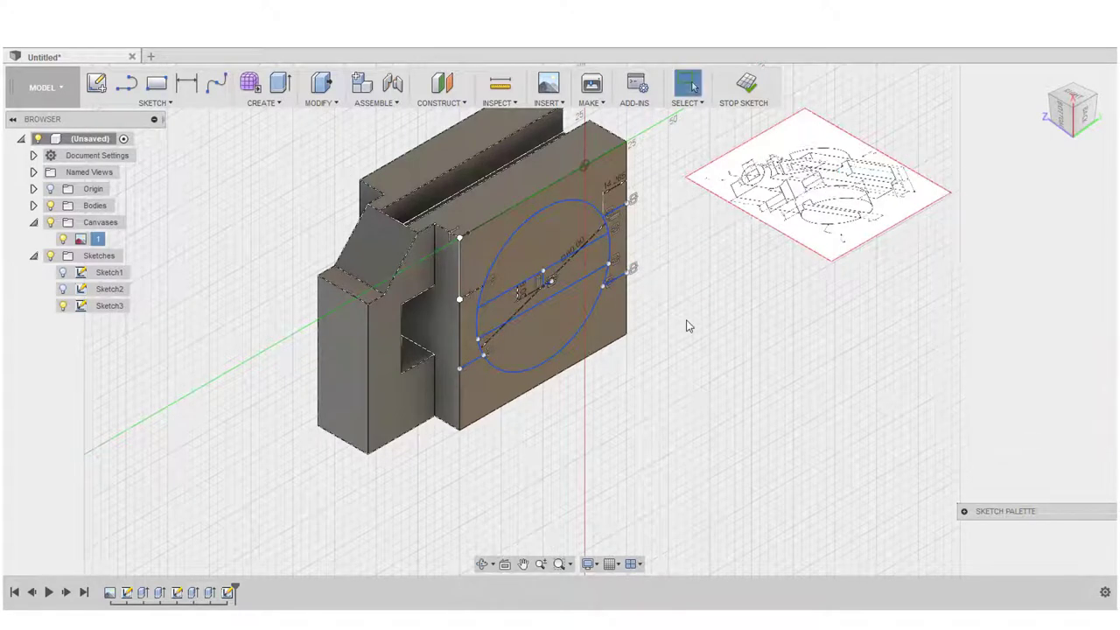
- Finish the sketch and extrude-cut the two side regions beside the circle into the block's square face
left_click(745, 84)
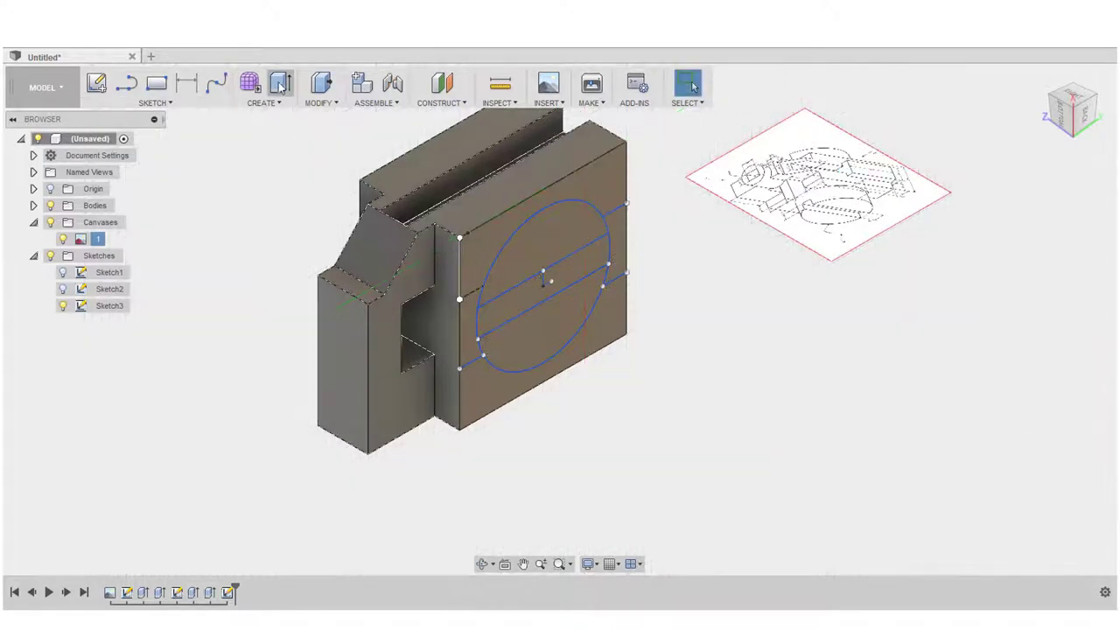
left_click(282, 84)
left_click(553, 235)
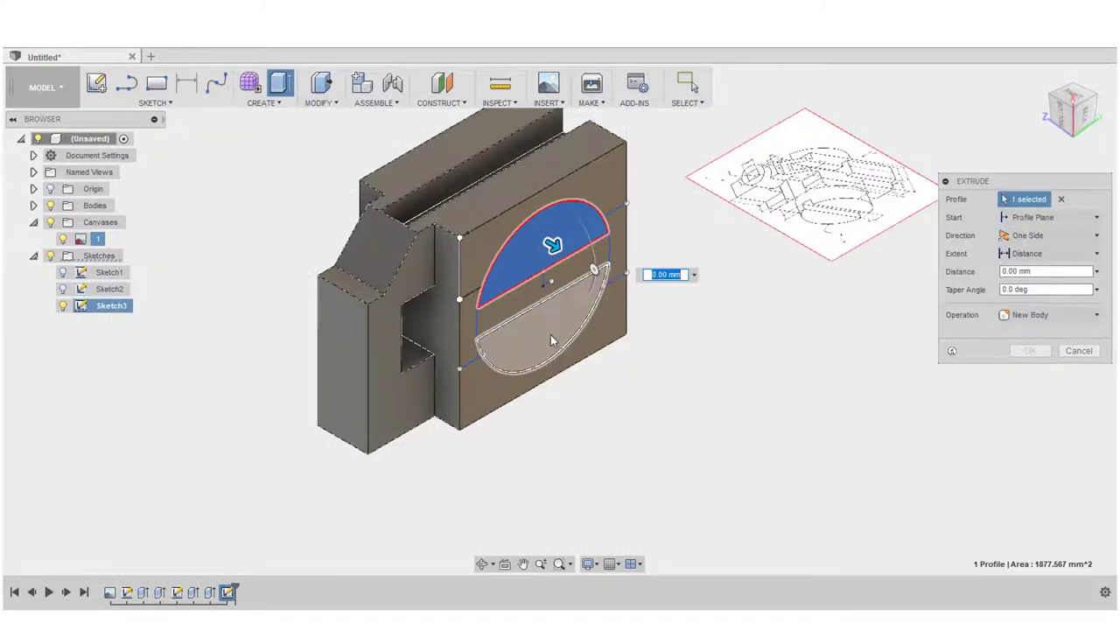
left_click(470, 324)
left_click(619, 248)
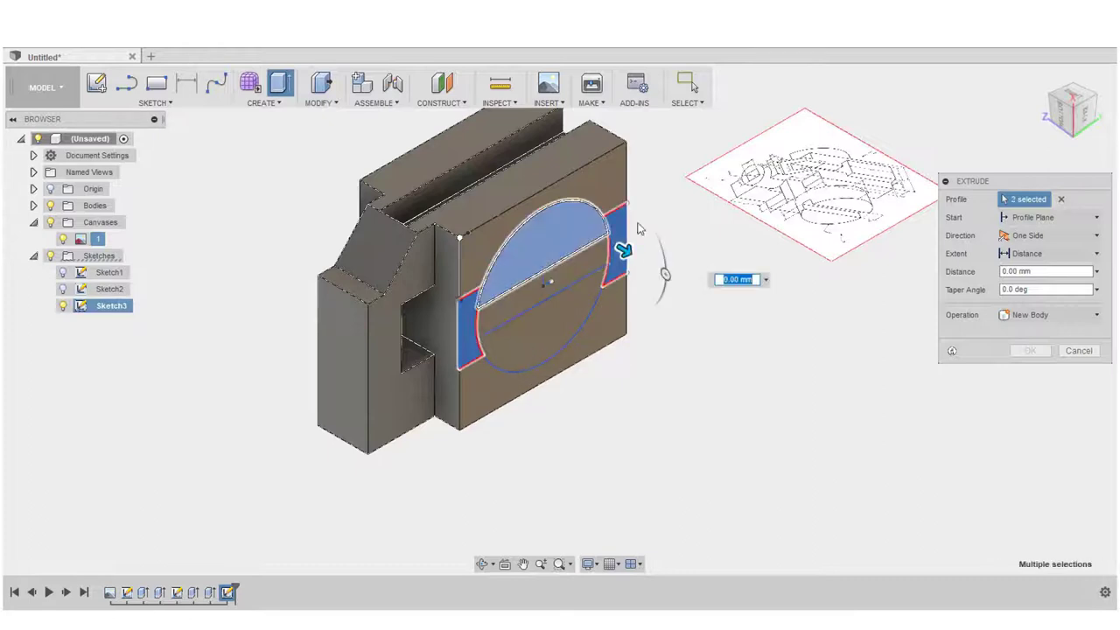
left_click(1061, 200)
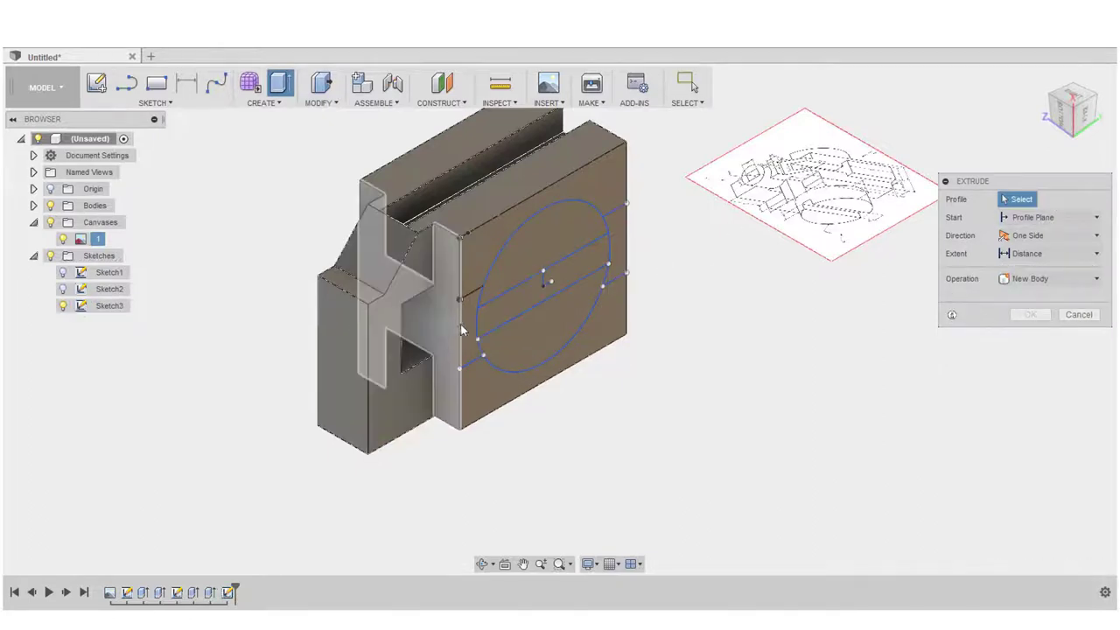
left_click(468, 330)
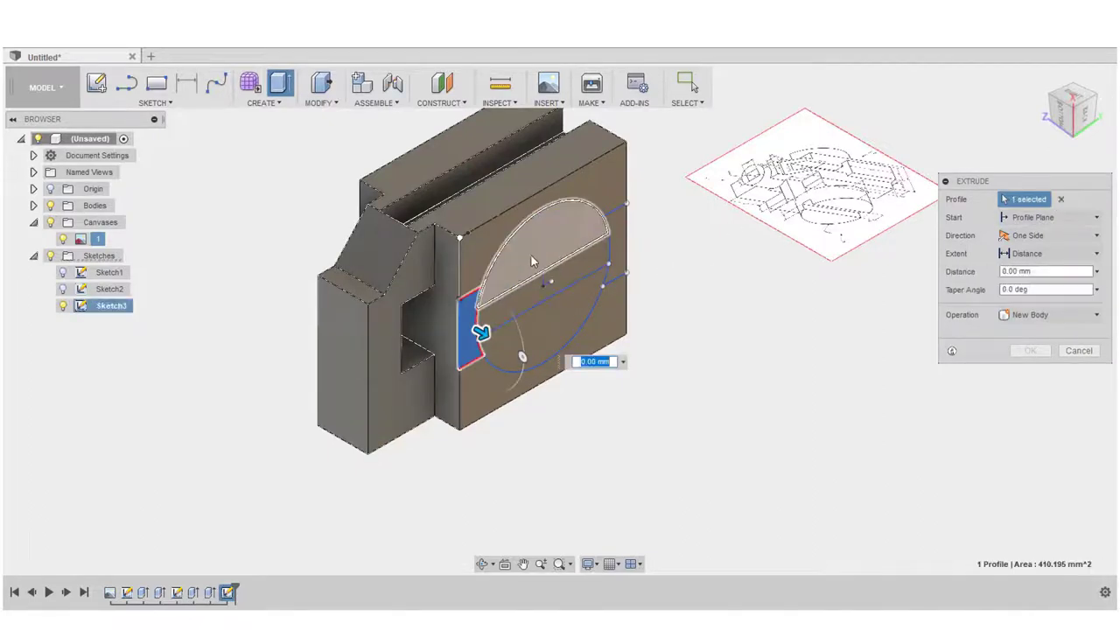
left_click(620, 245)
left_click_drag(627, 252, 538, 193)
left_click(1053, 367)
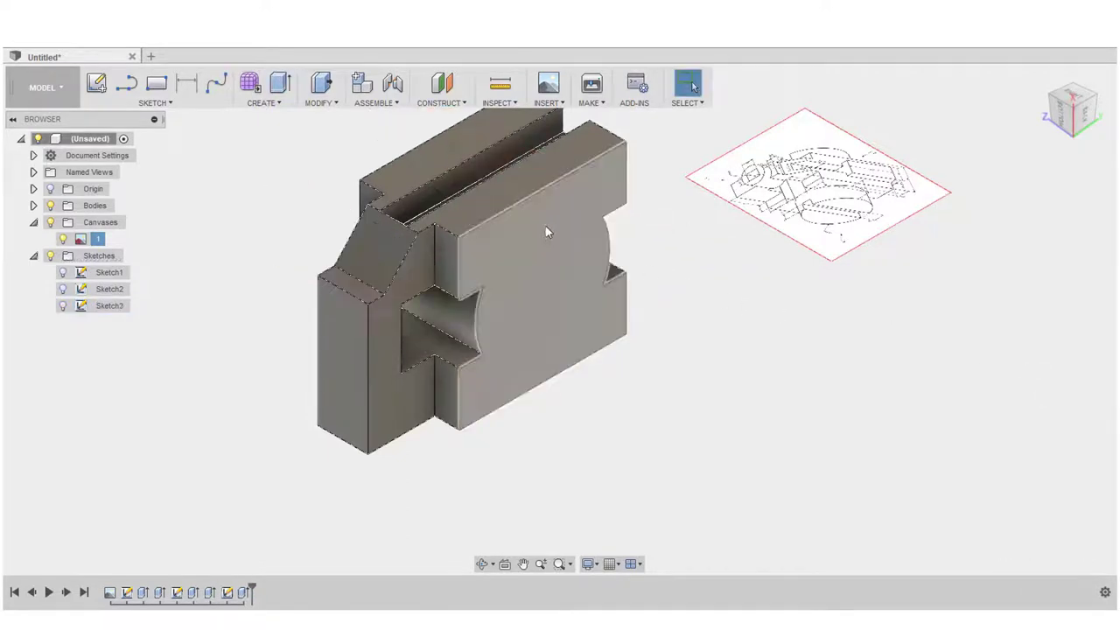
- Show Sketch3 and extrude the two circular segments on either side of the central band 30 mm outward
scroll(872, 175, "up", 7)
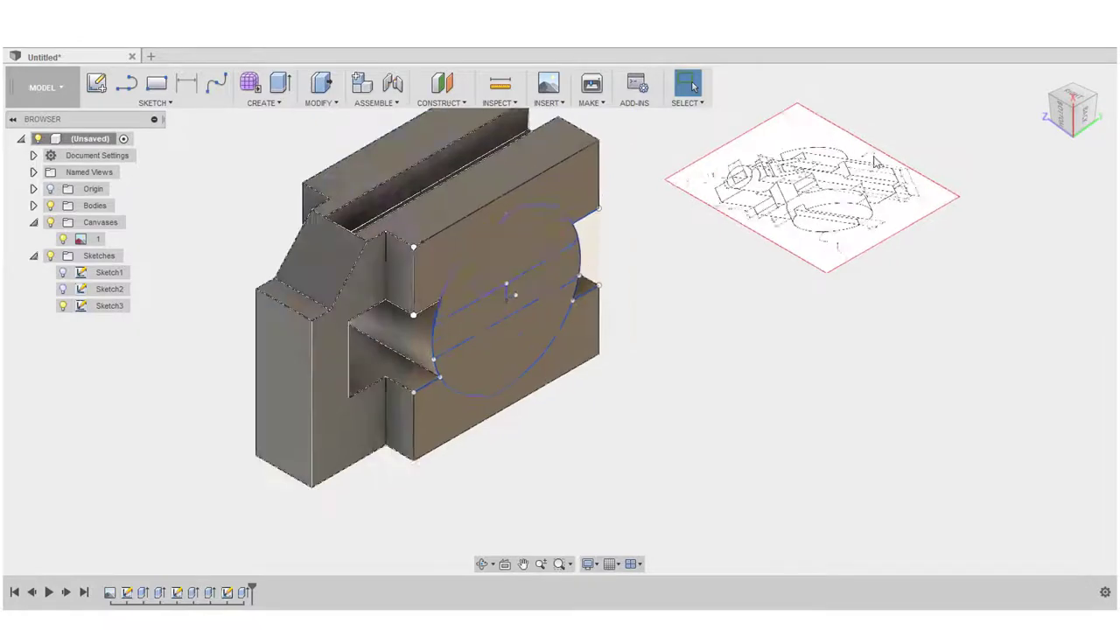
scroll(850, 228, "down", 7)
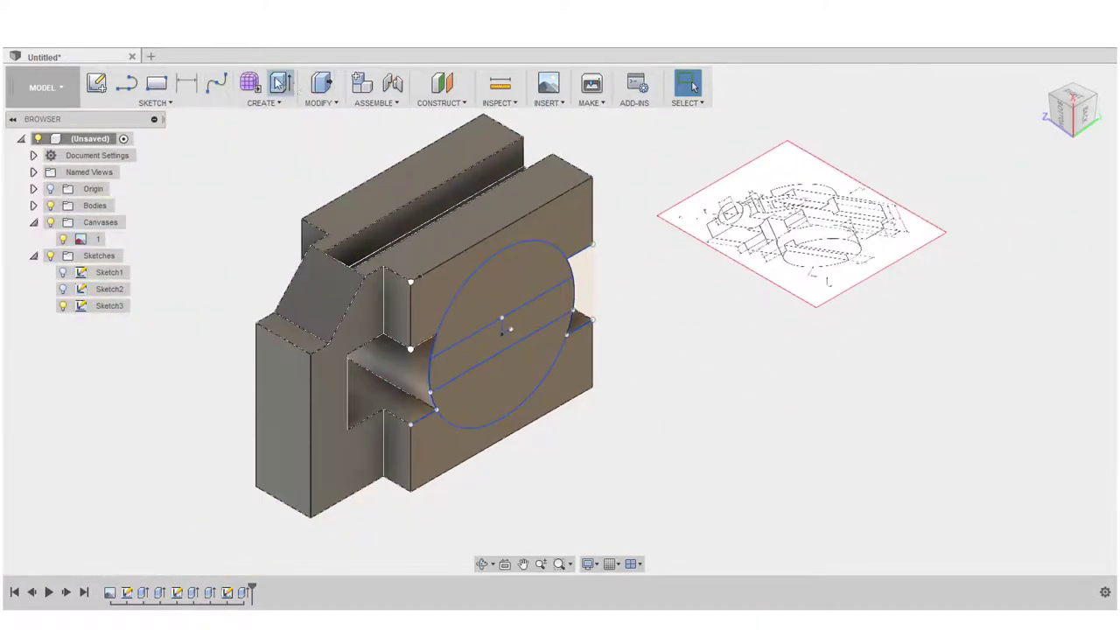
left_click(280, 81)
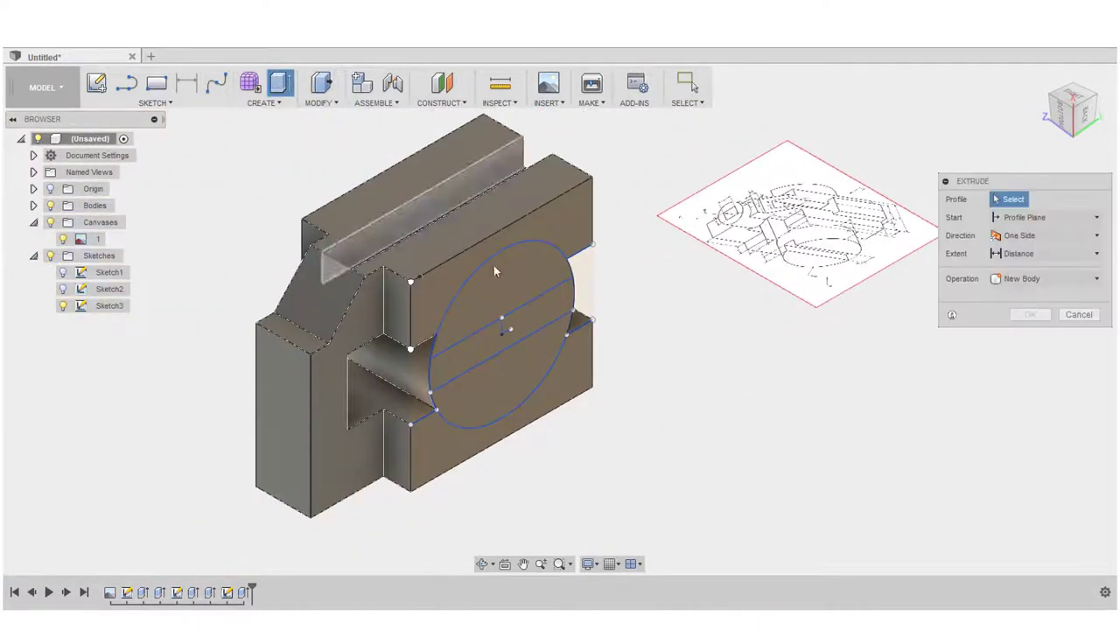
left_click(512, 291)
left_click(529, 362)
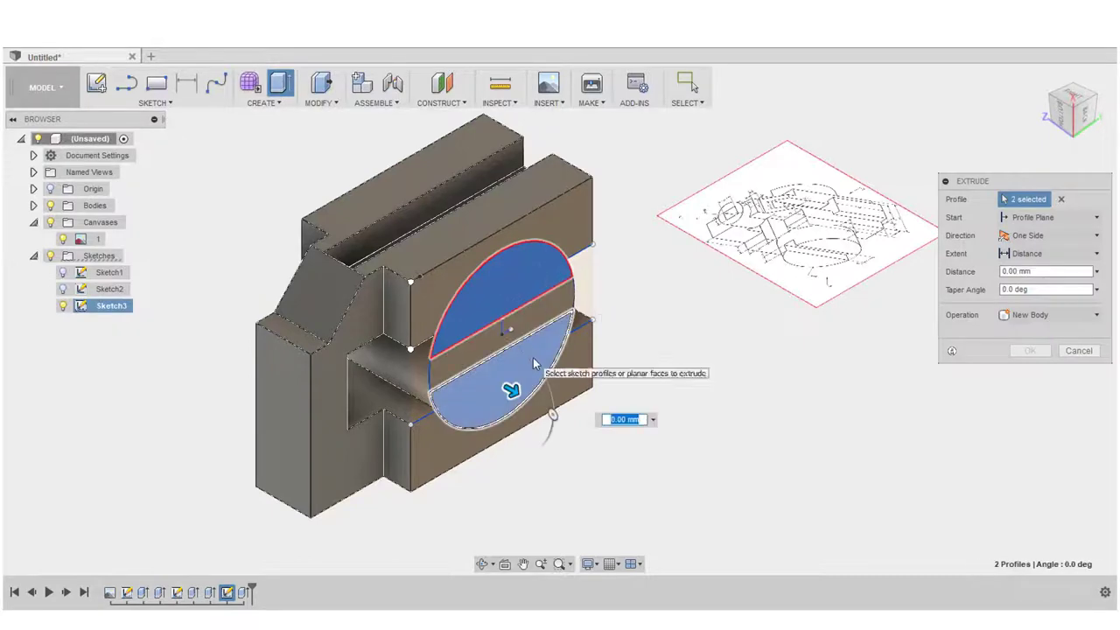
type("10")
key("Return")
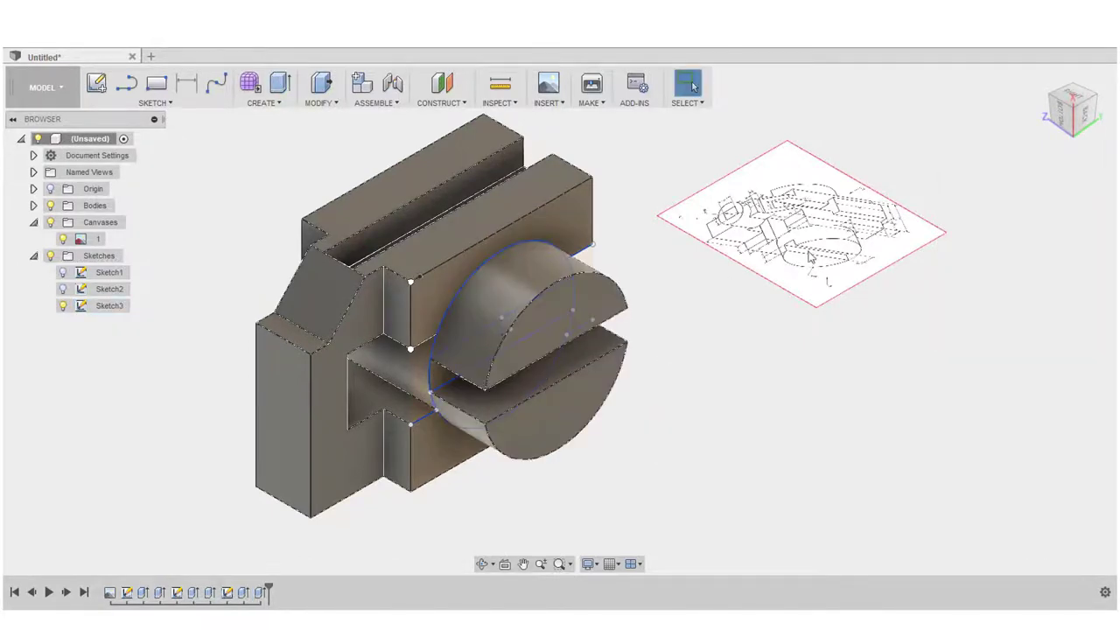
- Extrude the central band between the two circular segments outward about 18 mm, joined to the body, to form the slot's floor
scroll(896, 236, "up", 6)
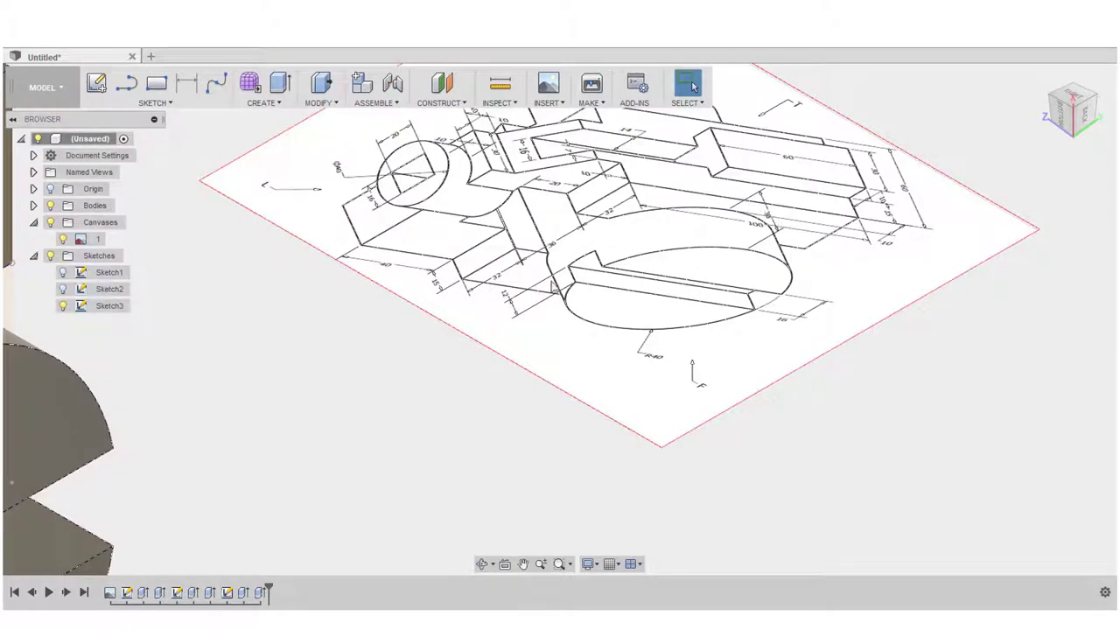
scroll(587, 262, "down", 5)
scroll(225, 207, "up", 1)
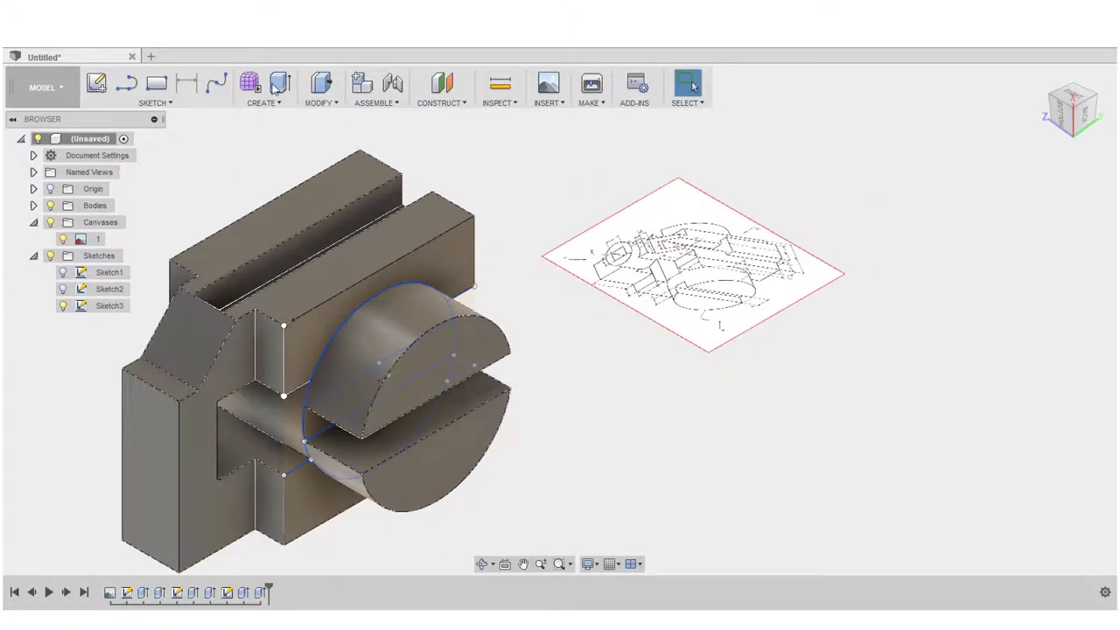
left_click(282, 85)
left_click(320, 428)
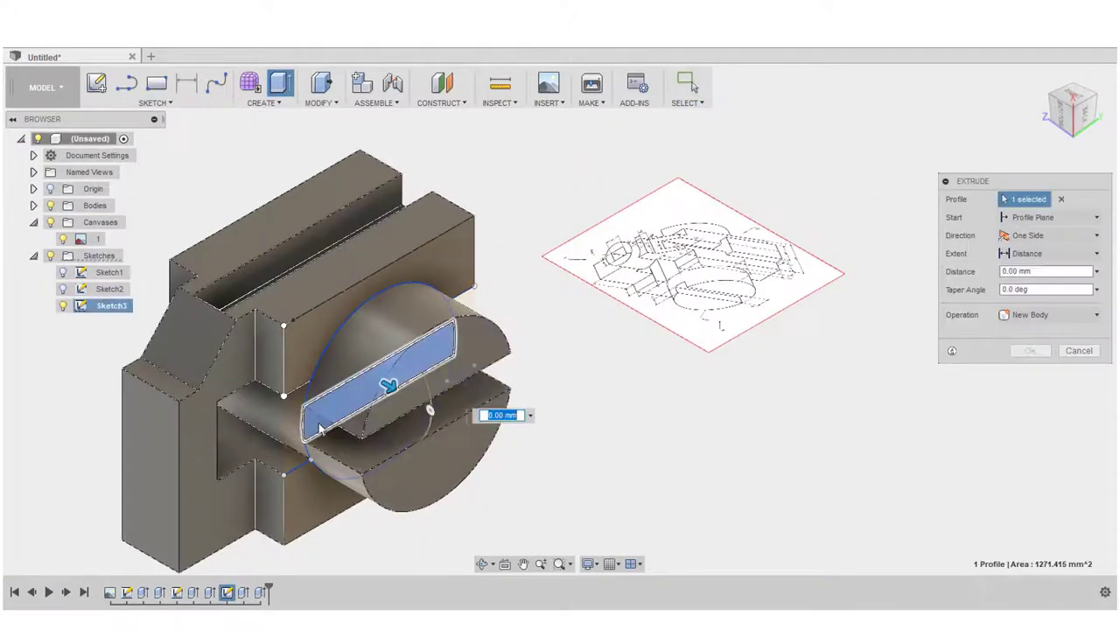
key("Escape")
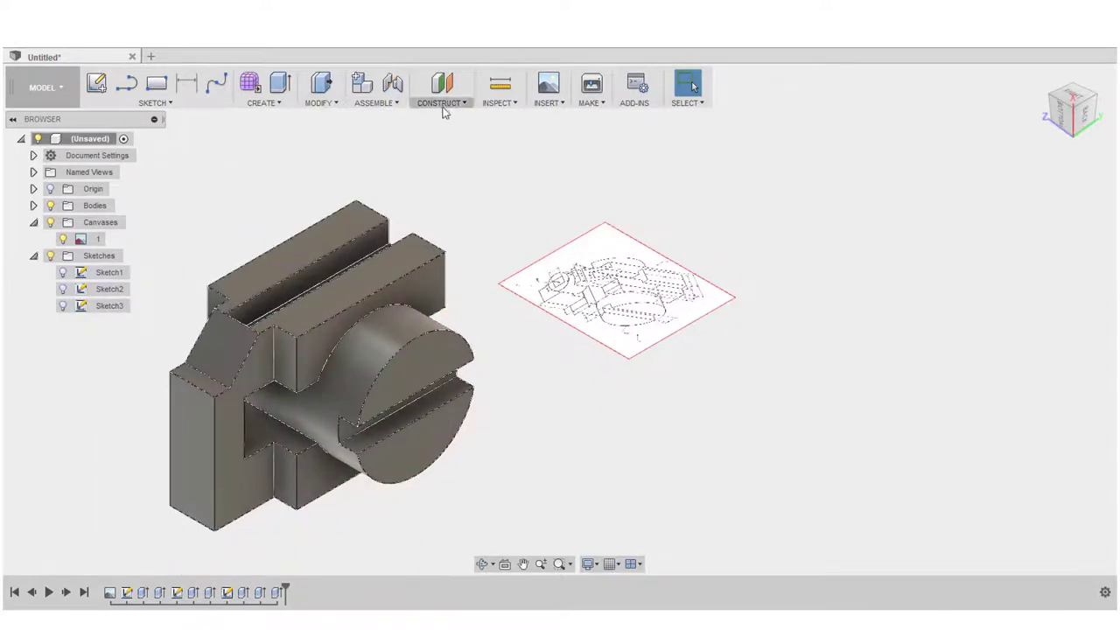
- Construct a midplane between the block's two opposite outer square faces
left_click(444, 111)
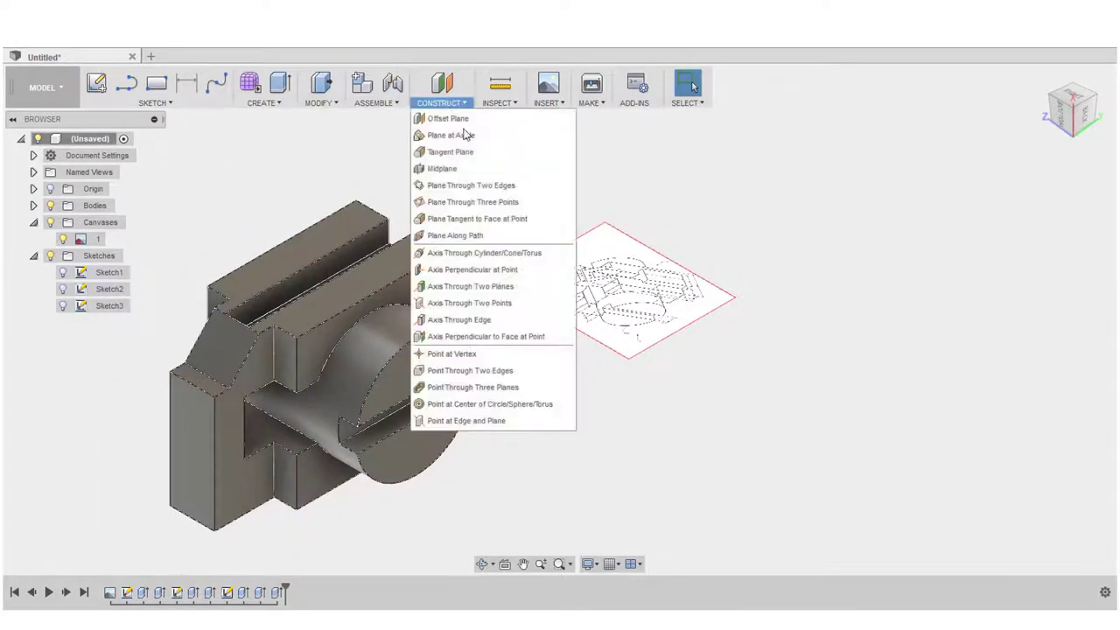
left_click(437, 209)
left_click(329, 326)
middle_click_drag(333, 332, 408, 464, "shift")
left_click(410, 468)
left_click(1046, 266)
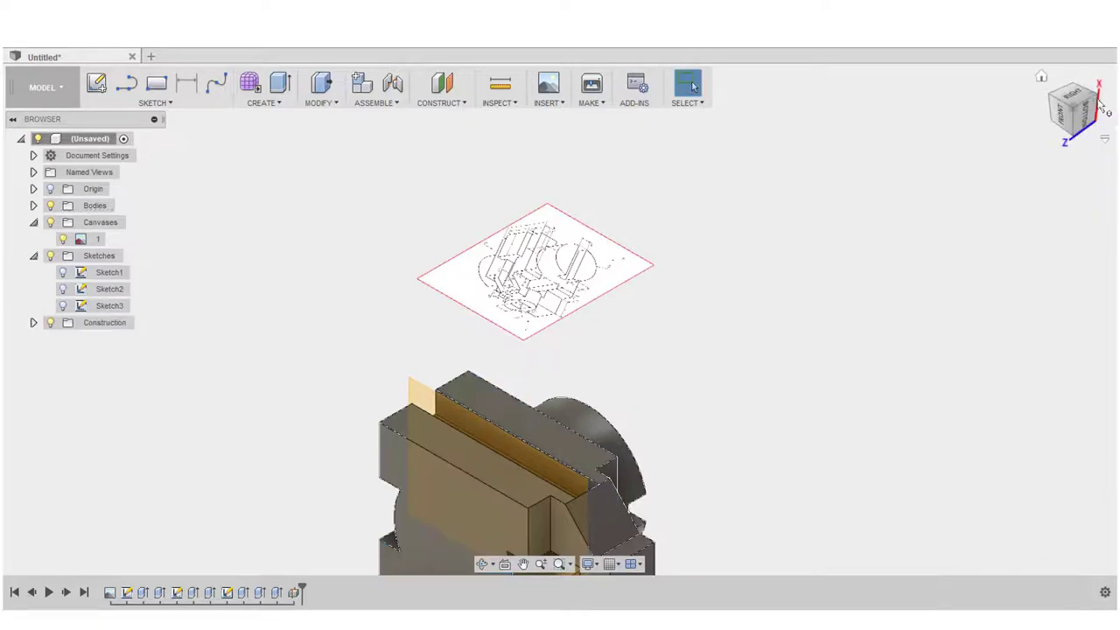
- Mirror the two extrusion features that form the slotted cylinder about the block's midplane
left_click(1097, 98)
scroll(213, 320, "up", 2)
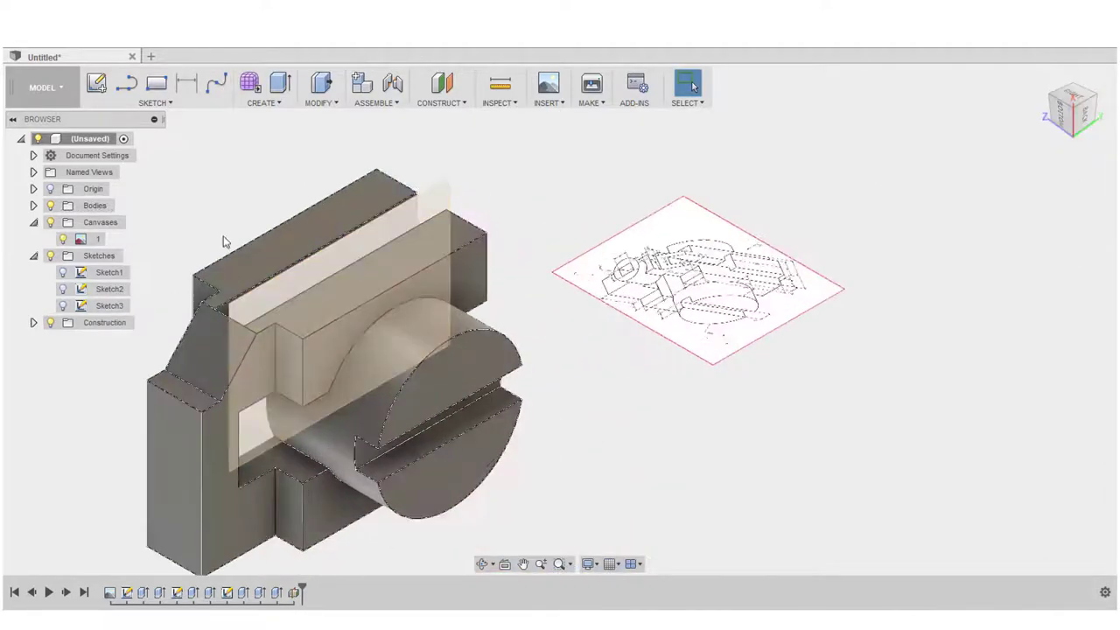
left_click(287, 106)
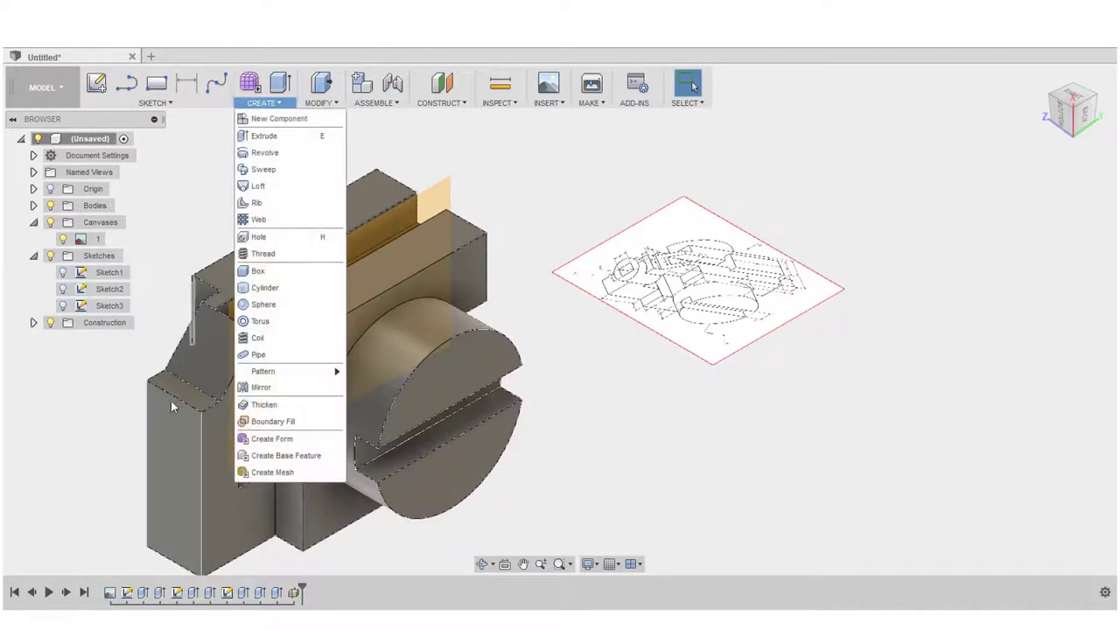
left_click(272, 387)
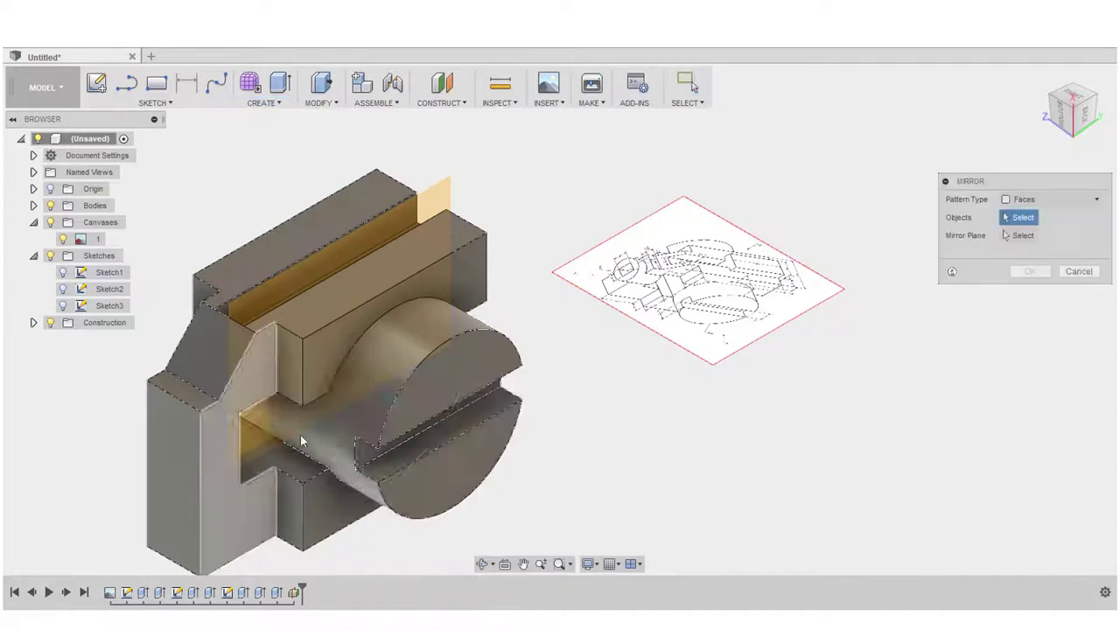
left_click(278, 594)
left_click(260, 595)
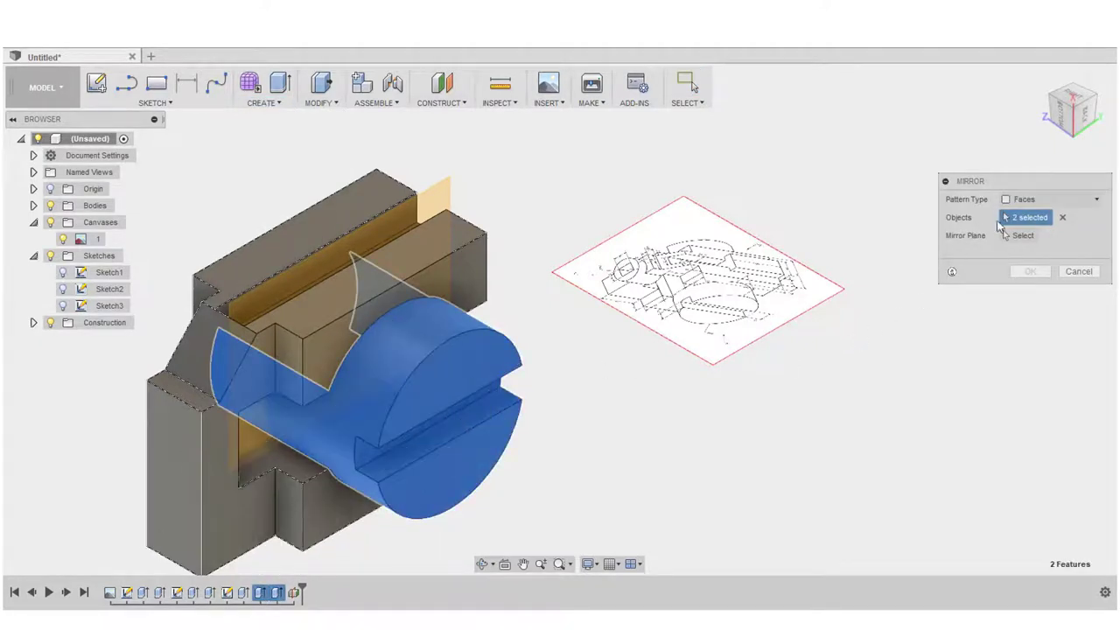
left_click(1013, 239)
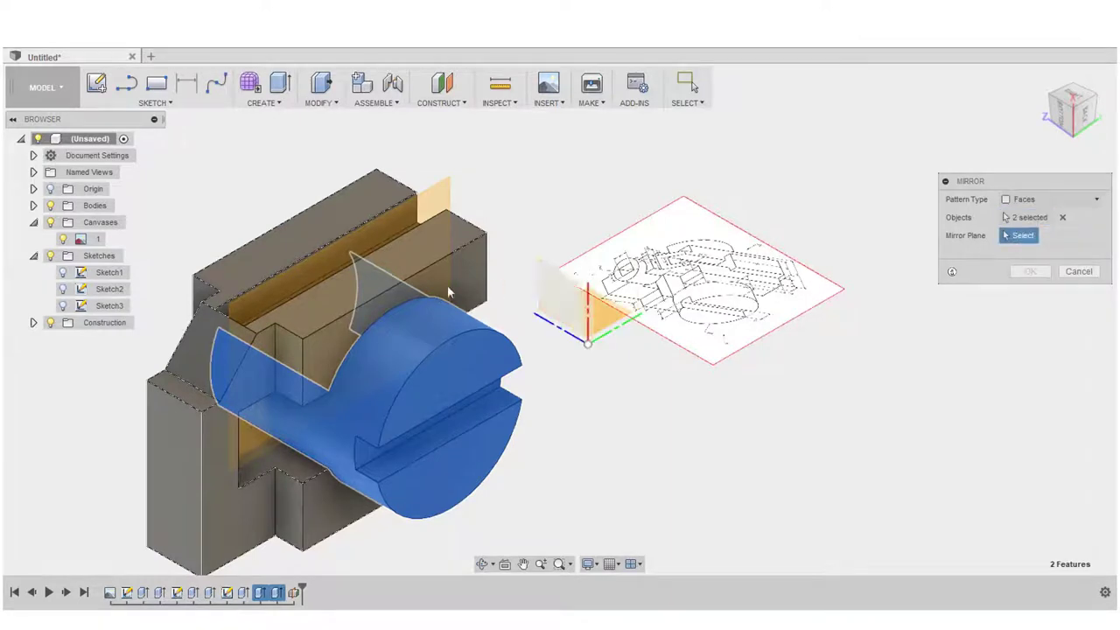
left_click(365, 245)
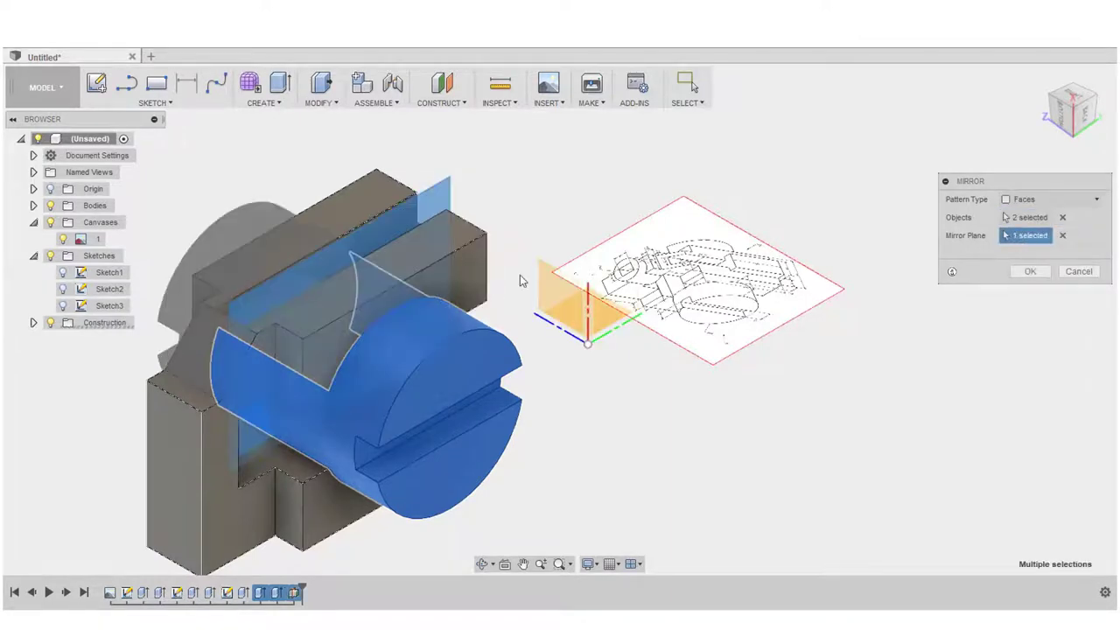
left_click(1026, 273)
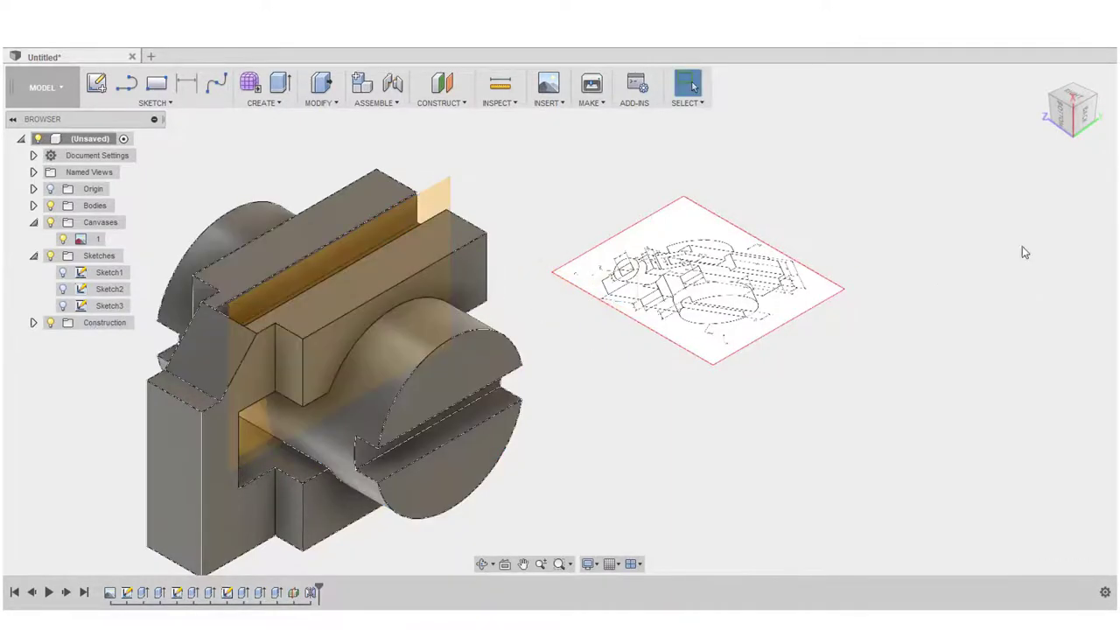
- Hide the construction plane in the model
left_click(1053, 103)
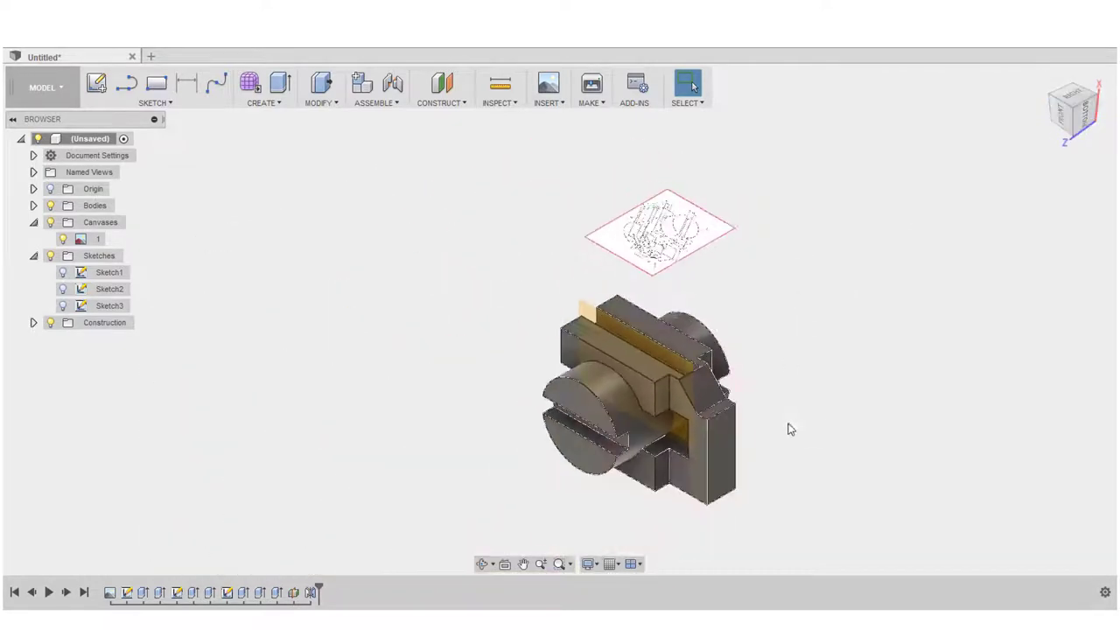
left_click(1098, 101)
left_click(50, 323)
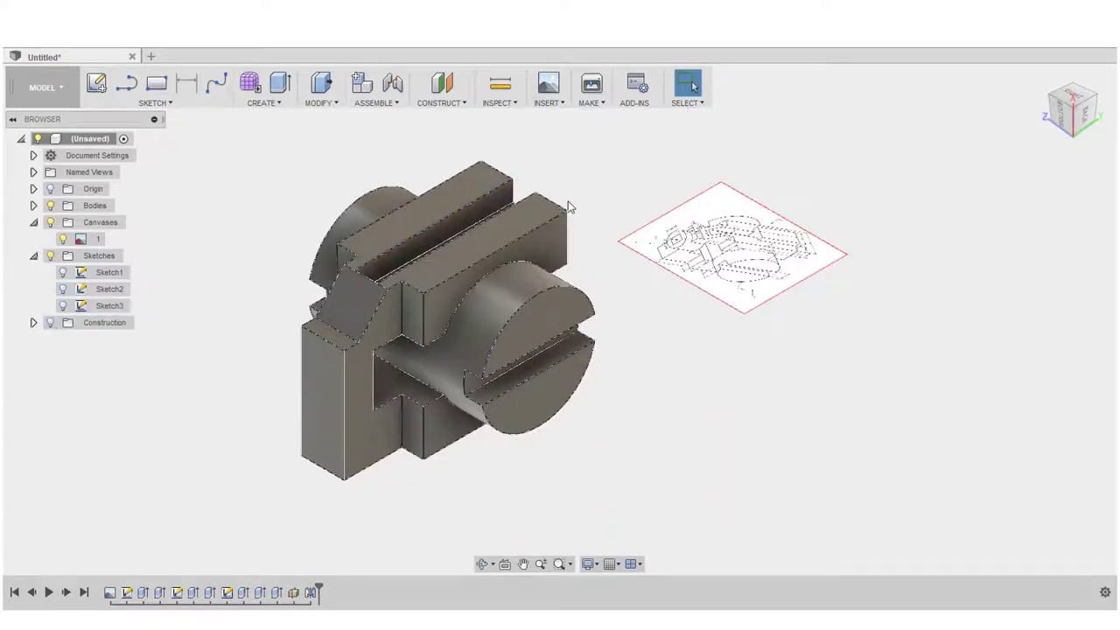
- Sketch on the middle plate's narrow end face and draw a 100 mm lengthwise centreline between the midpoints of the part's opposite edges
scroll(683, 210, "up", 8)
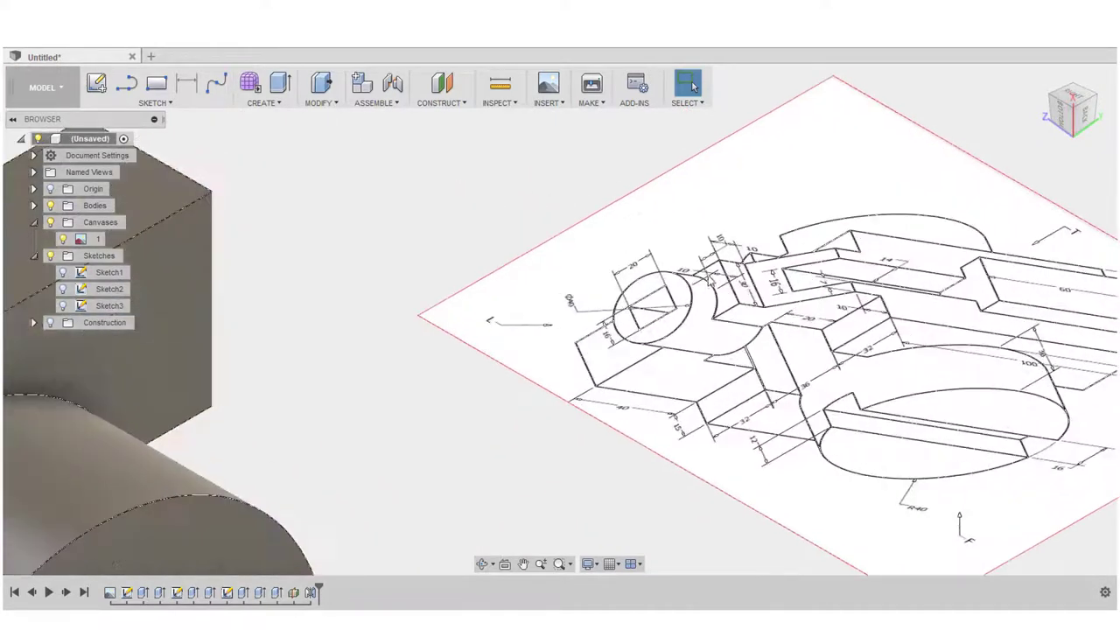
scroll(661, 361, "down", 8)
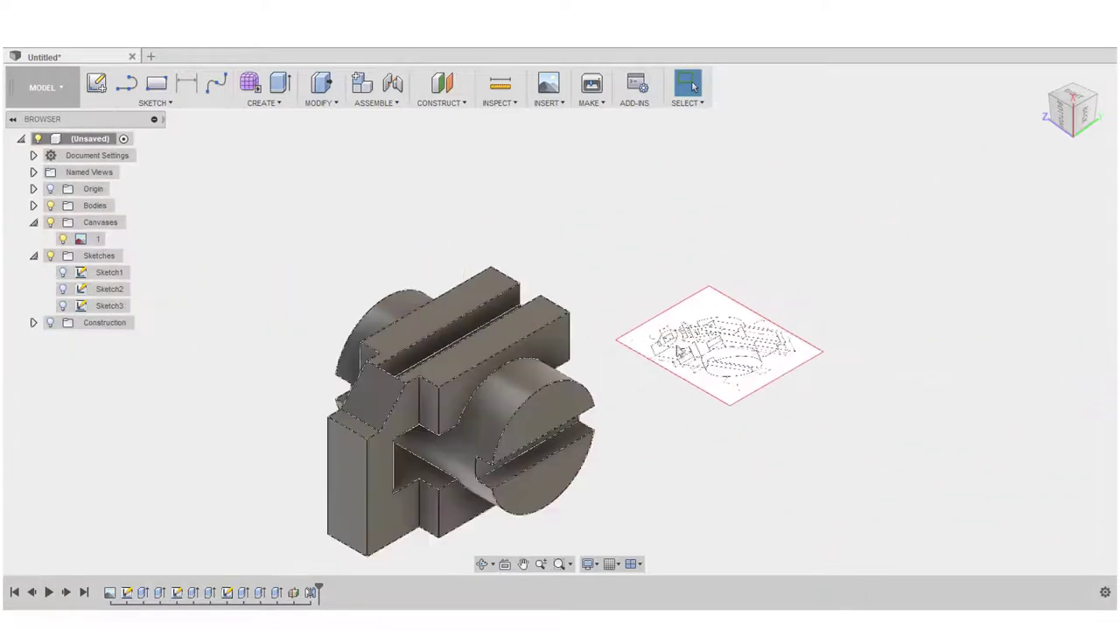
left_click(1062, 112)
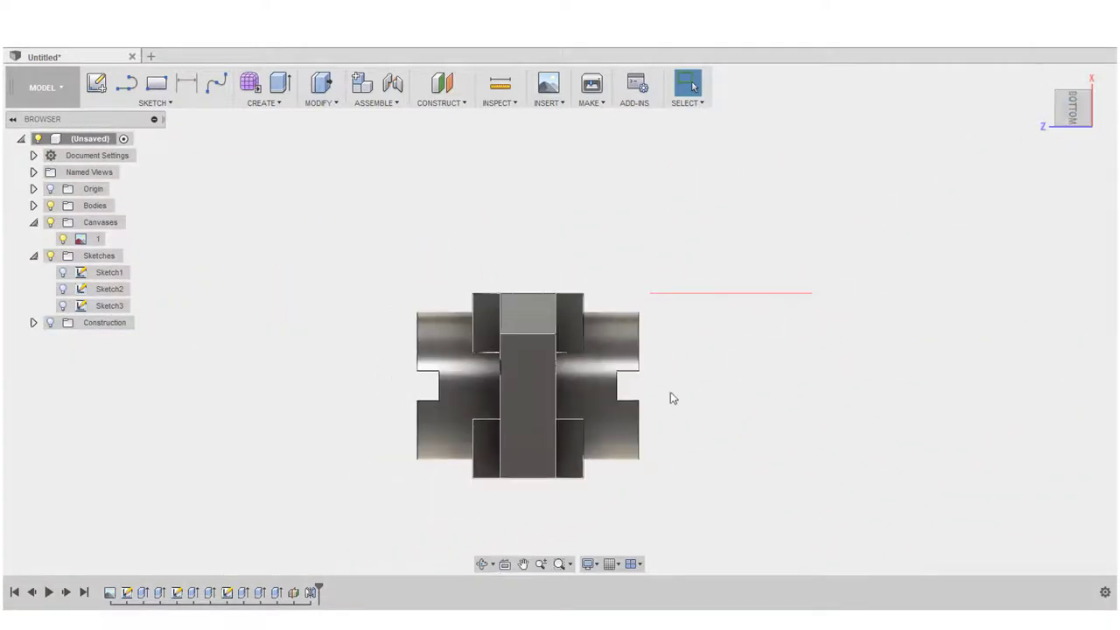
right_click(470, 399)
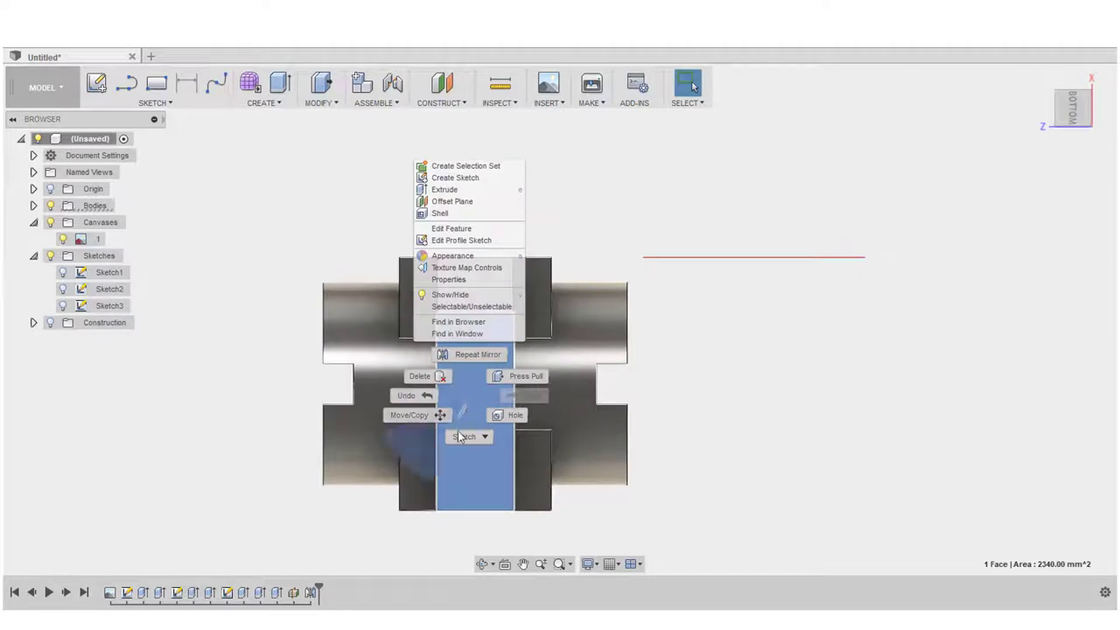
left_click(469, 437)
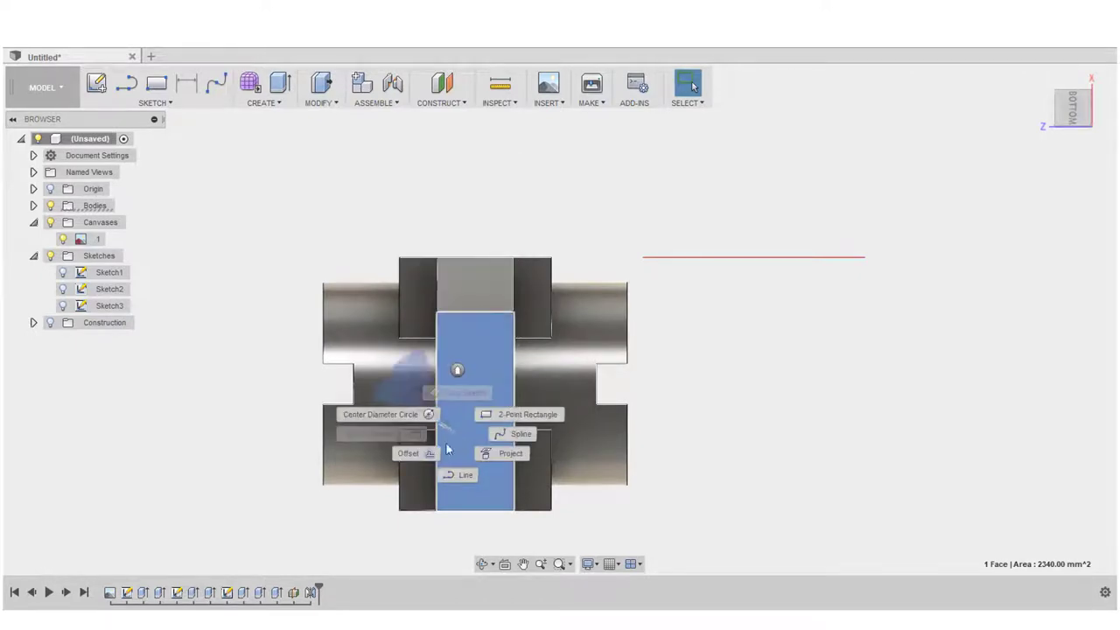
left_click(461, 474)
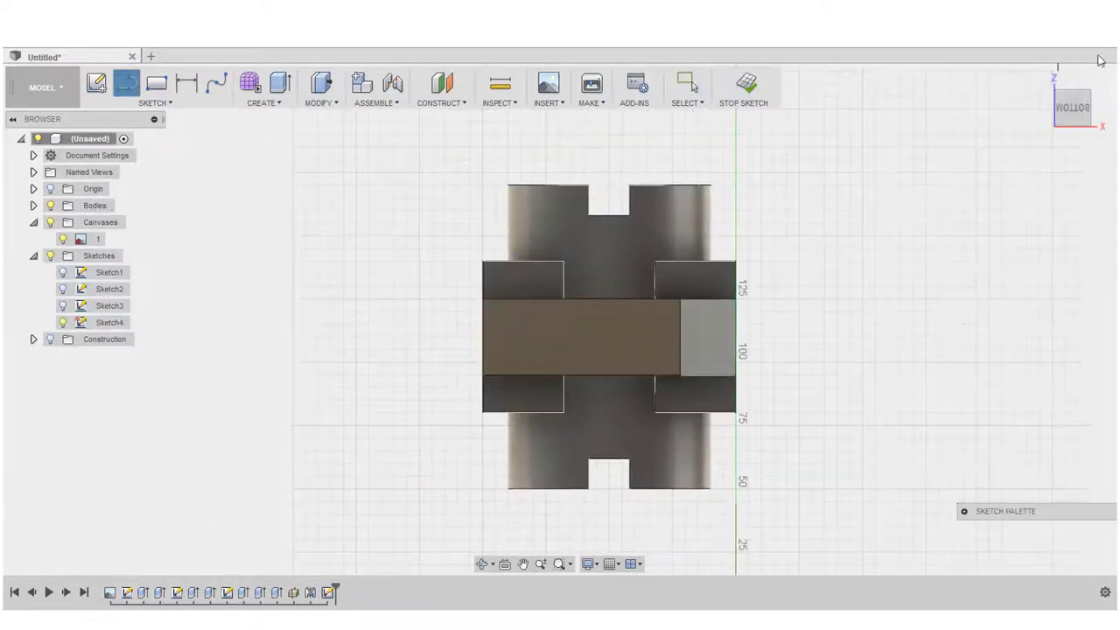
scroll(585, 168, "up", 3)
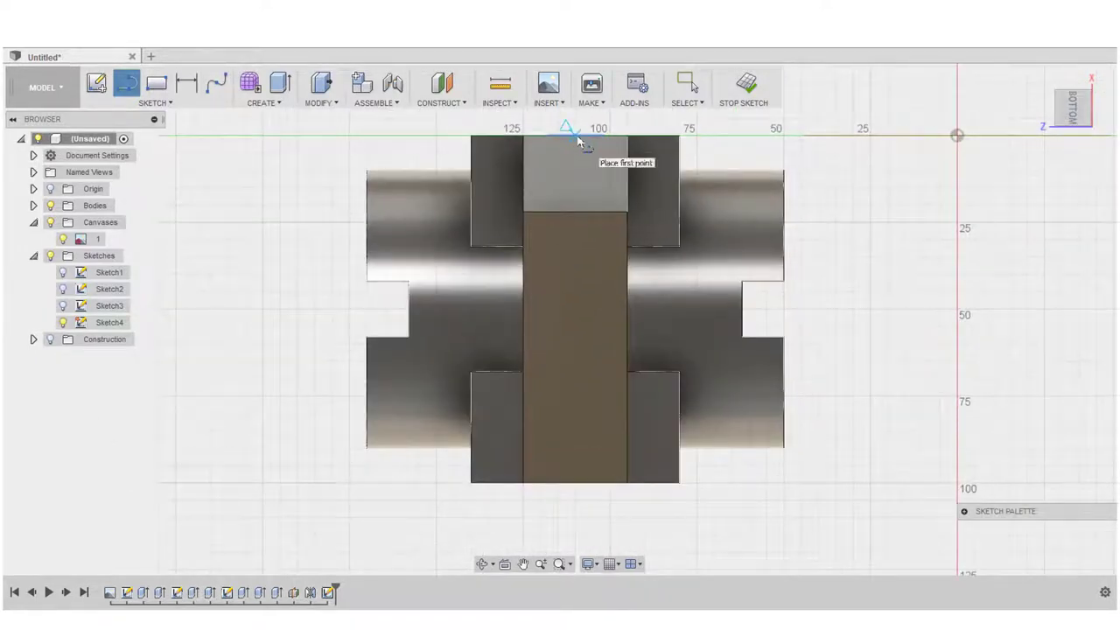
double_click(573, 486)
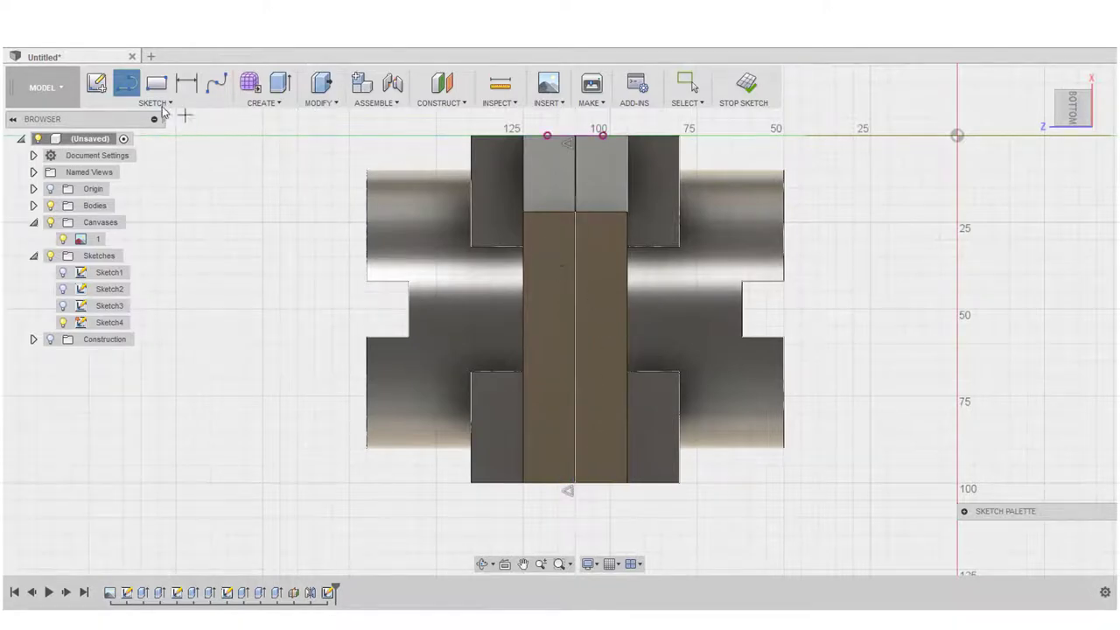
left_click(1092, 99)
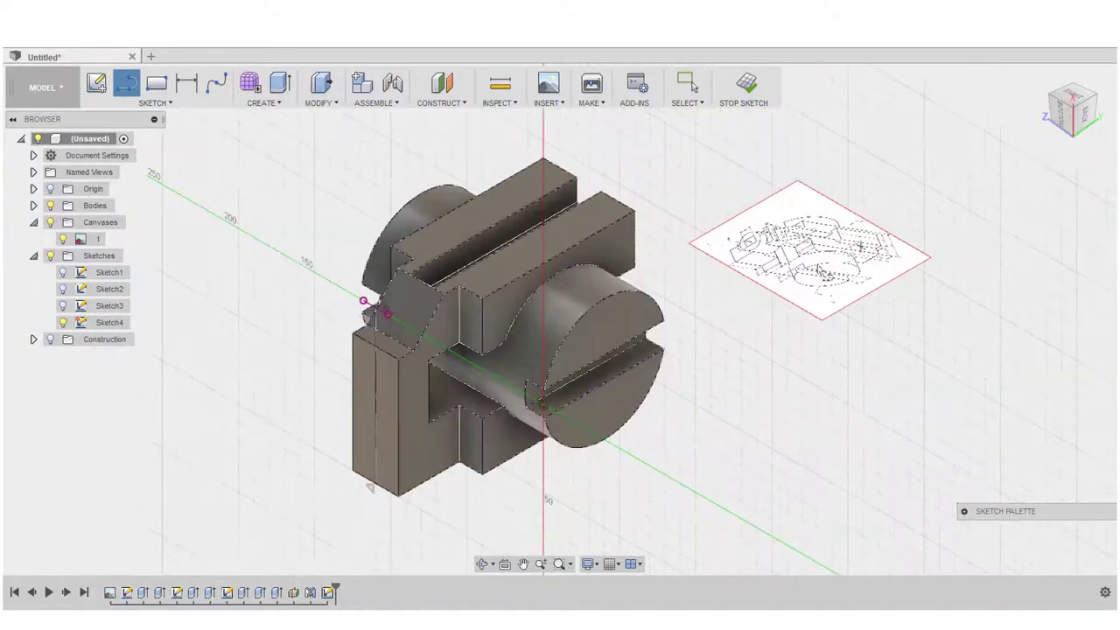
- Draw a 40 mm diameter circle centred on the midpoint of the centreline on the middle plate's end face
scroll(771, 253, "up", 8)
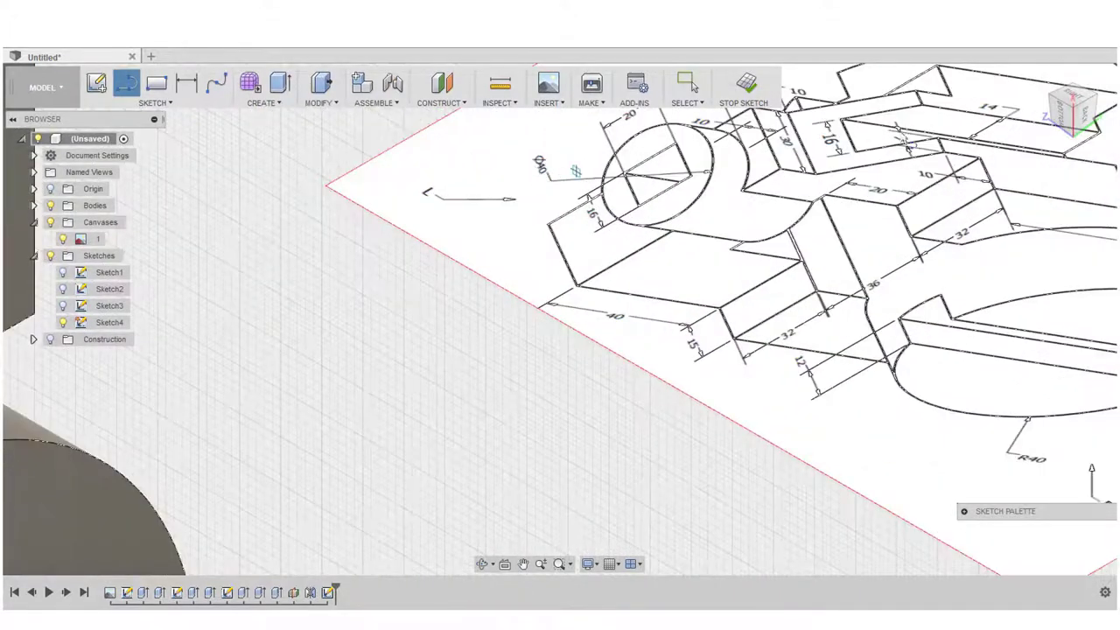
left_click(1069, 114)
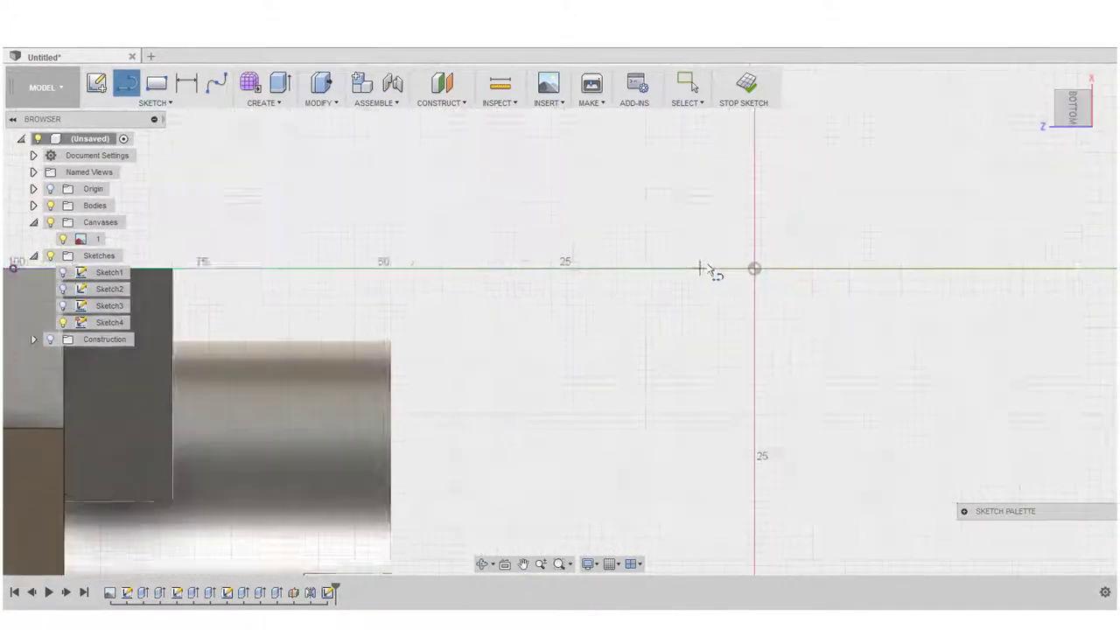
scroll(553, 442, "up", 3)
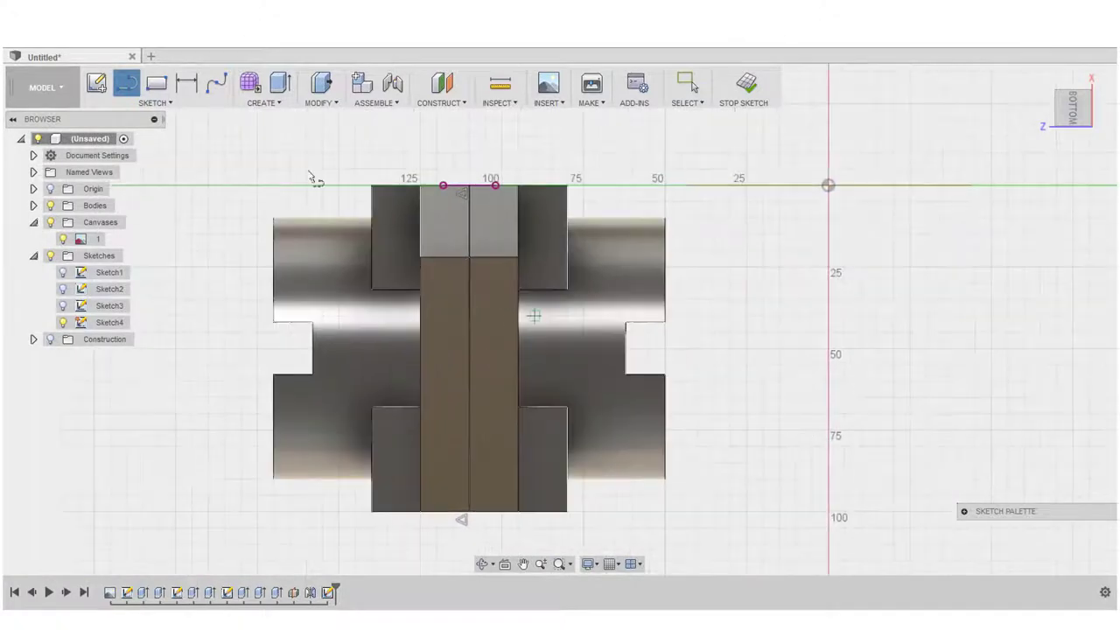
left_click(155, 102)
mouse_move(144, 167)
left_click(247, 172)
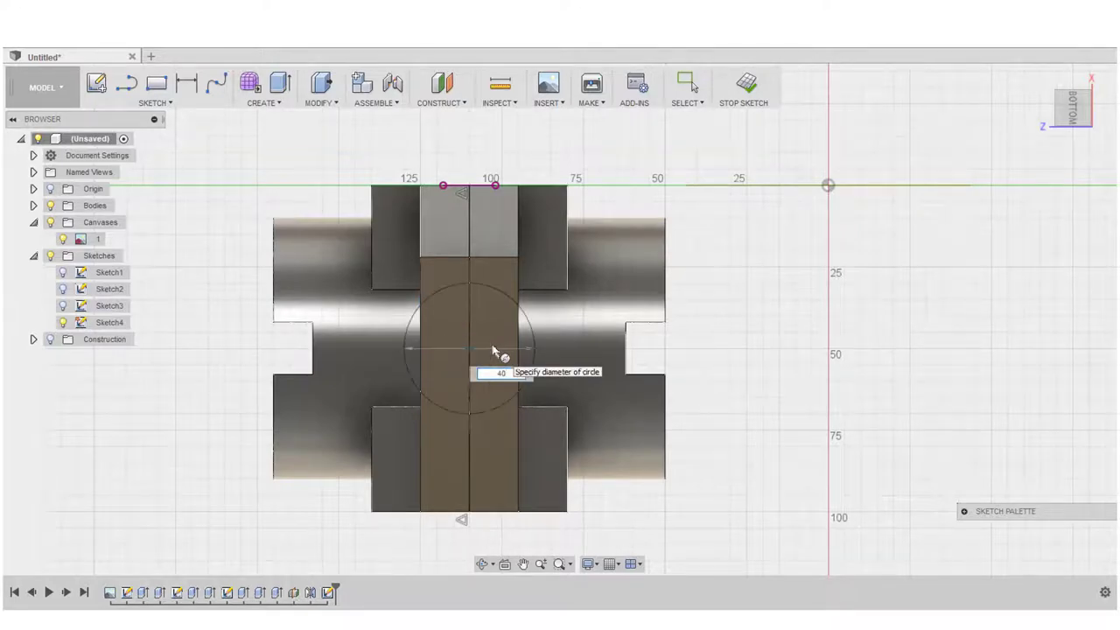
key("Return")
- Draw a centre rectangle 16 mm wide and 20 mm high at the circle's centre and finish the sketch
scroll(507, 345, "down", 5)
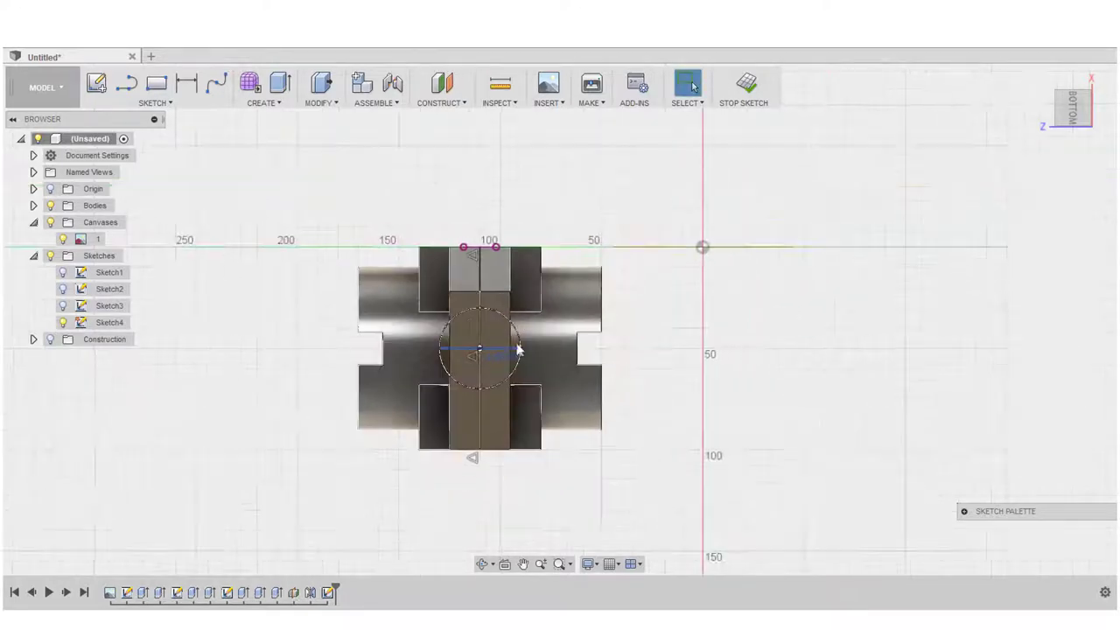
left_click(1087, 96)
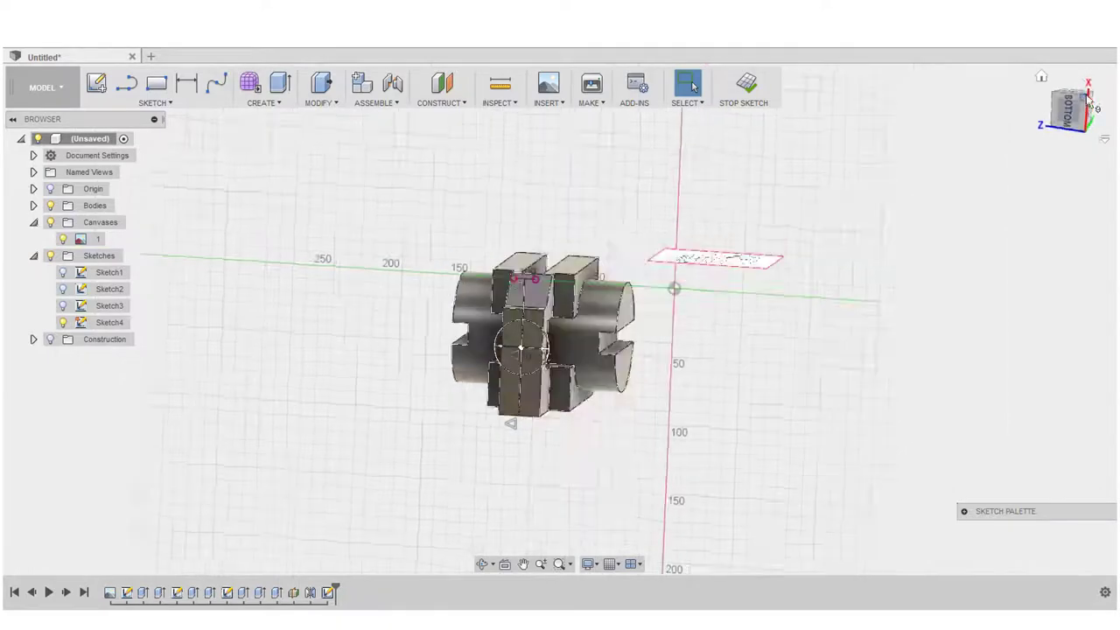
scroll(663, 302, "up", 7)
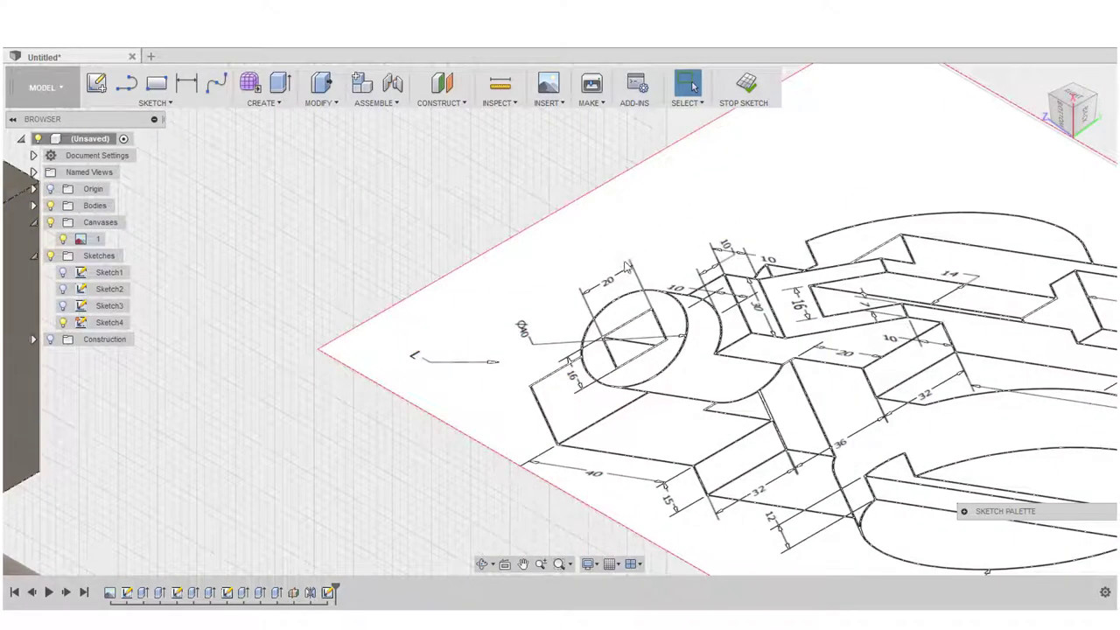
scroll(718, 297, "down", 7)
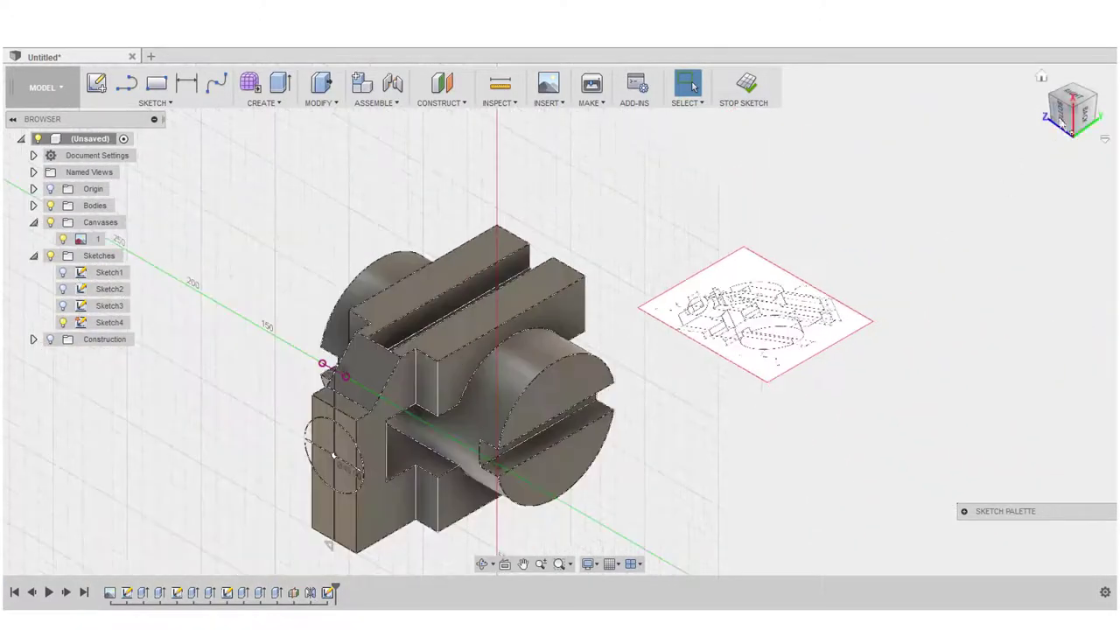
left_click(1061, 123)
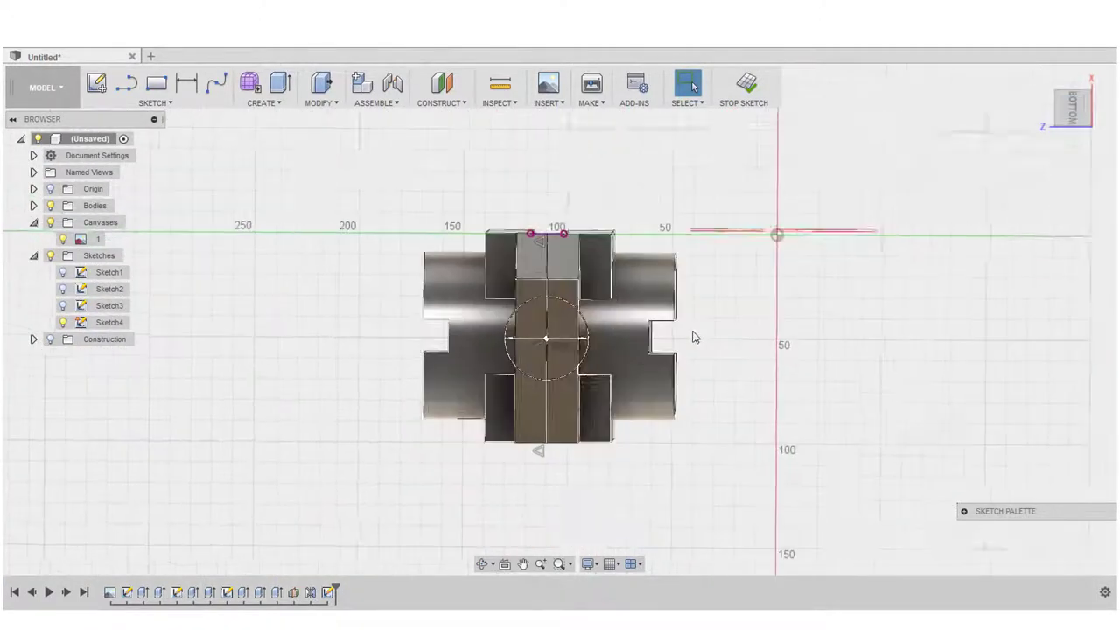
scroll(595, 334, "up", 5)
left_click(171, 105)
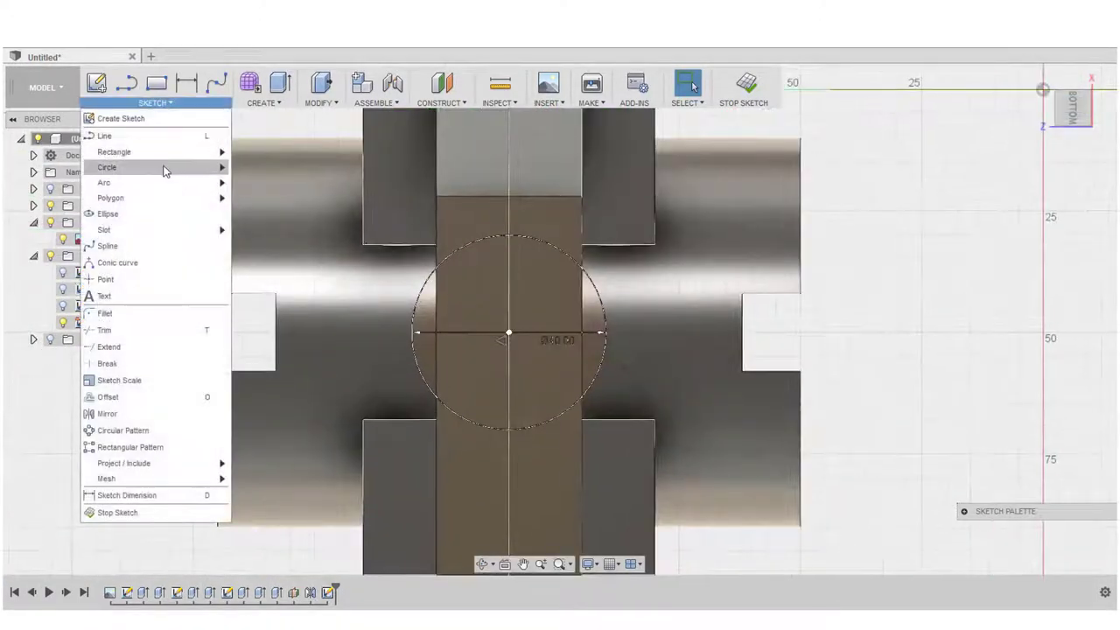
mouse_move(166, 153)
left_click(256, 188)
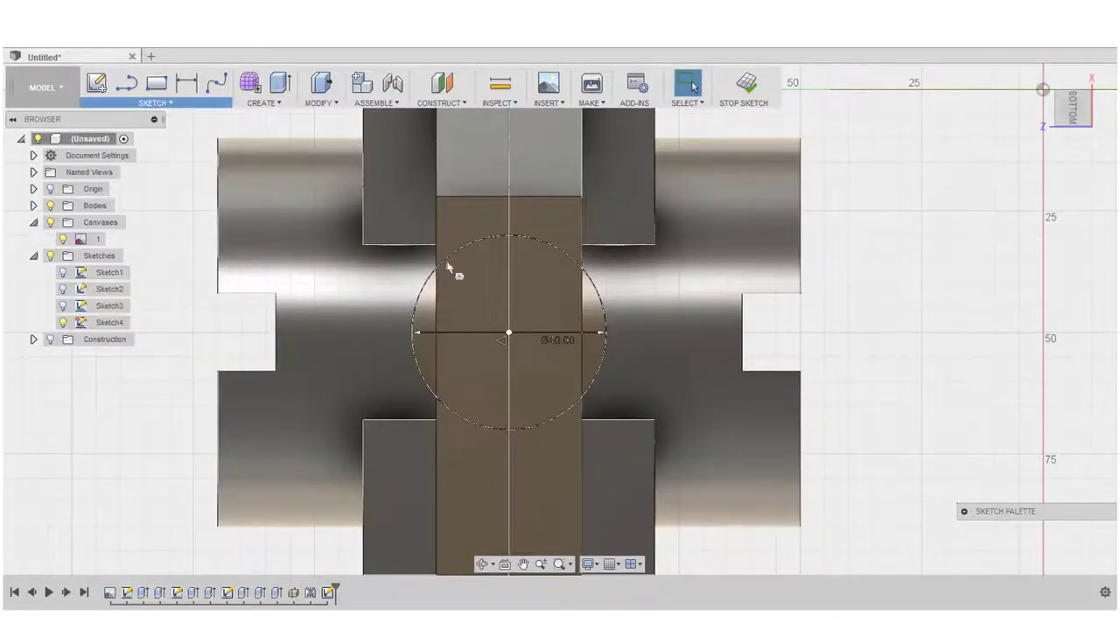
left_click(508, 334)
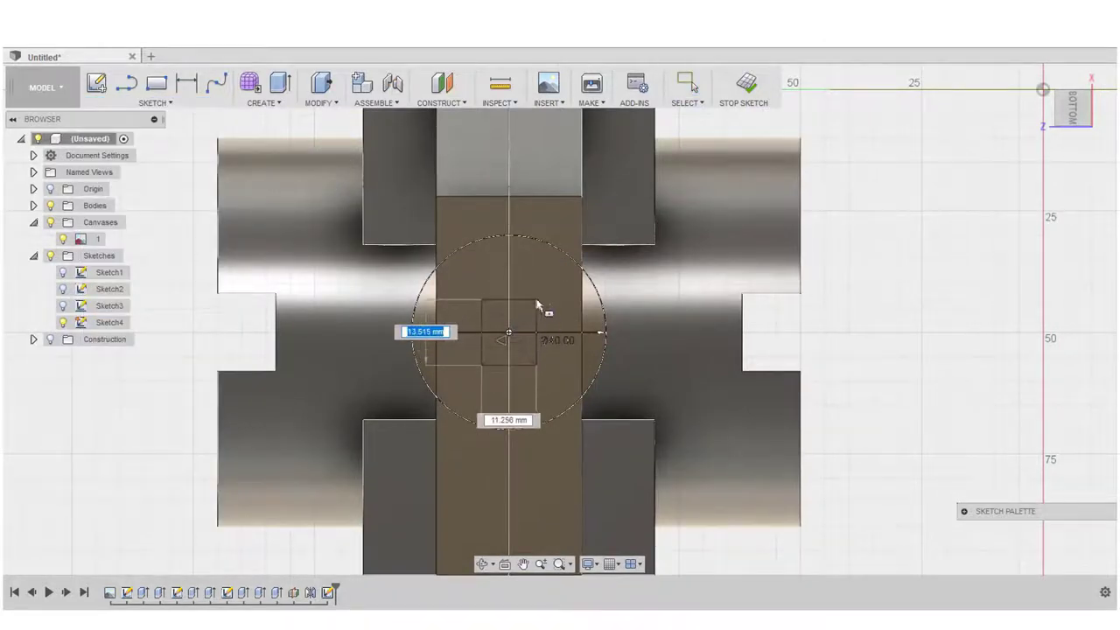
key("Tab")
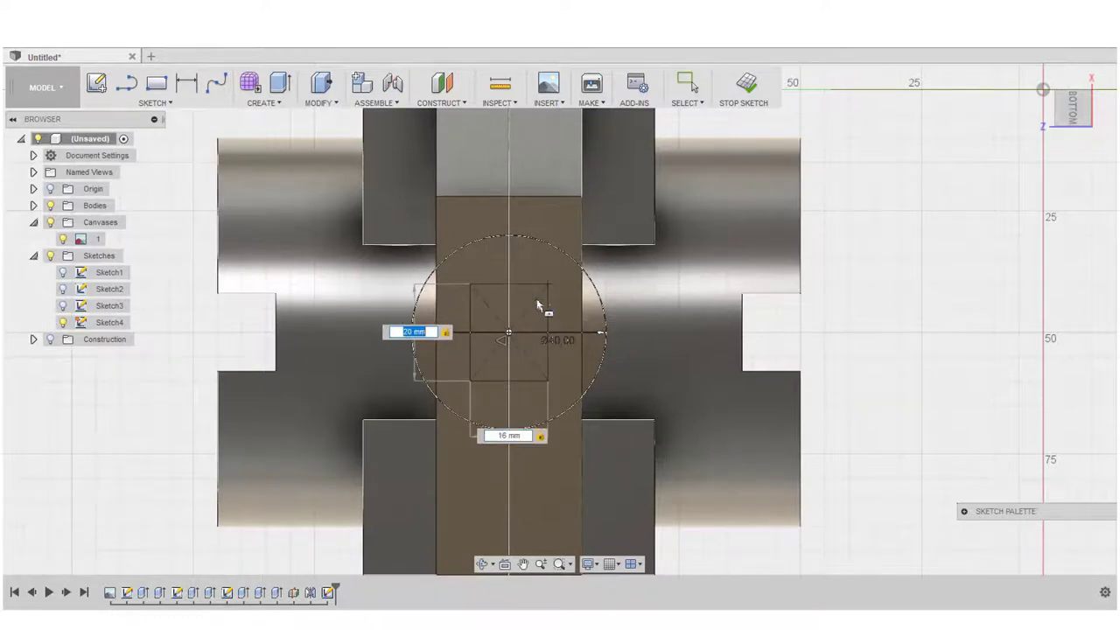
key("Return")
left_click(746, 84)
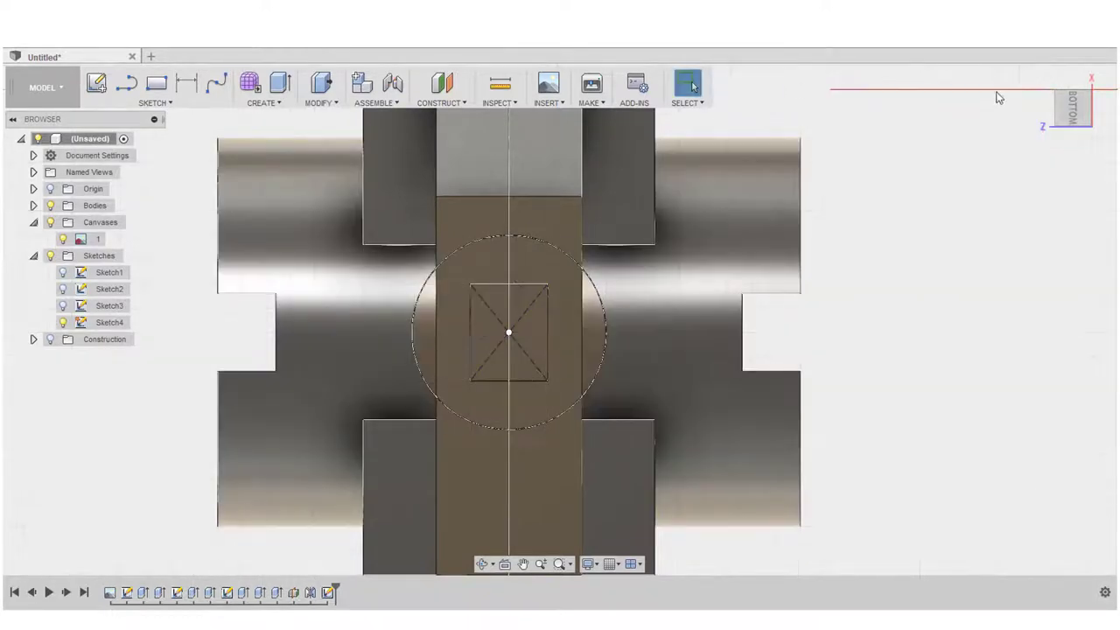
- Extrude both halves of the rectangle -35 mm as a cut into the plate's end face
left_click(1089, 103)
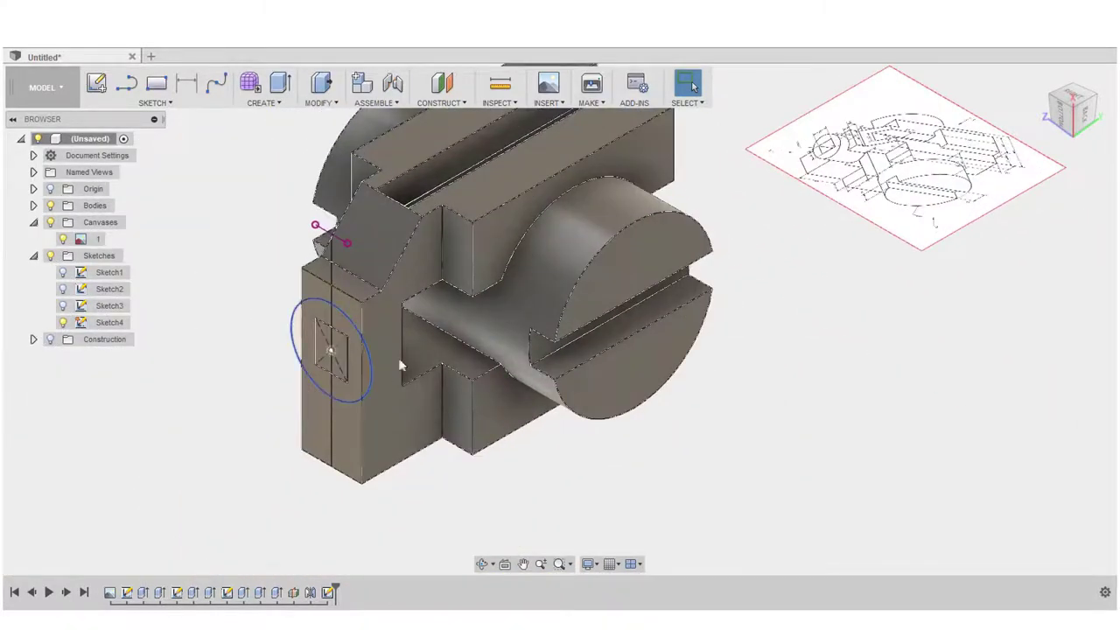
scroll(511, 388, "down", 1)
middle_click_drag(510, 388, 442, 435)
scroll(756, 237, "up", 6)
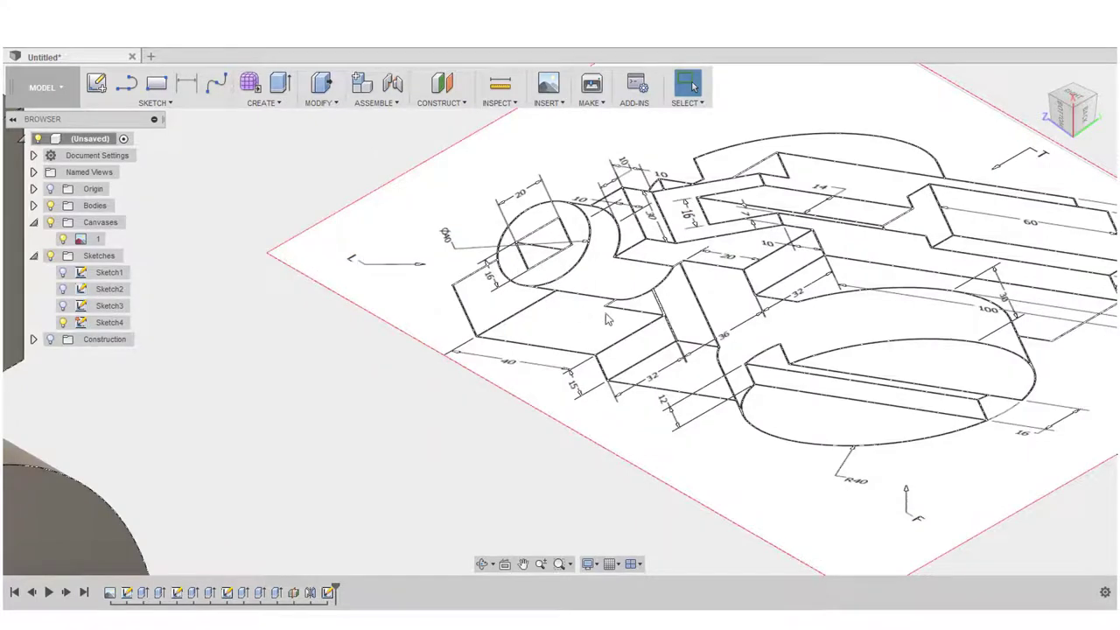
scroll(602, 326, "down", 10)
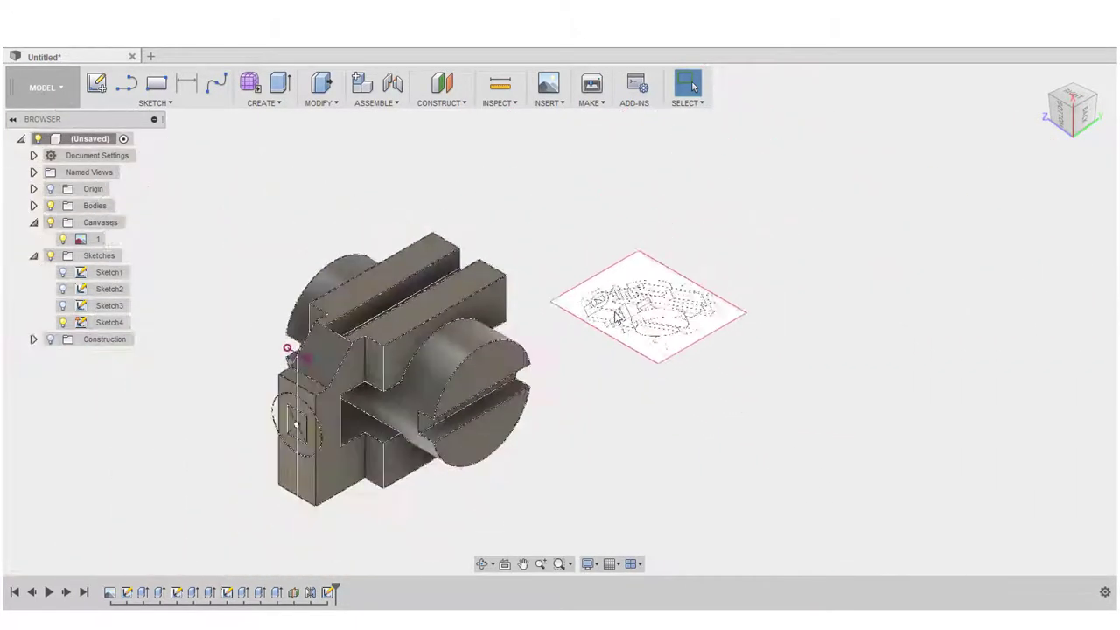
scroll(337, 458, "up", 5)
key("e")
left_click(271, 413)
left_click(254, 396)
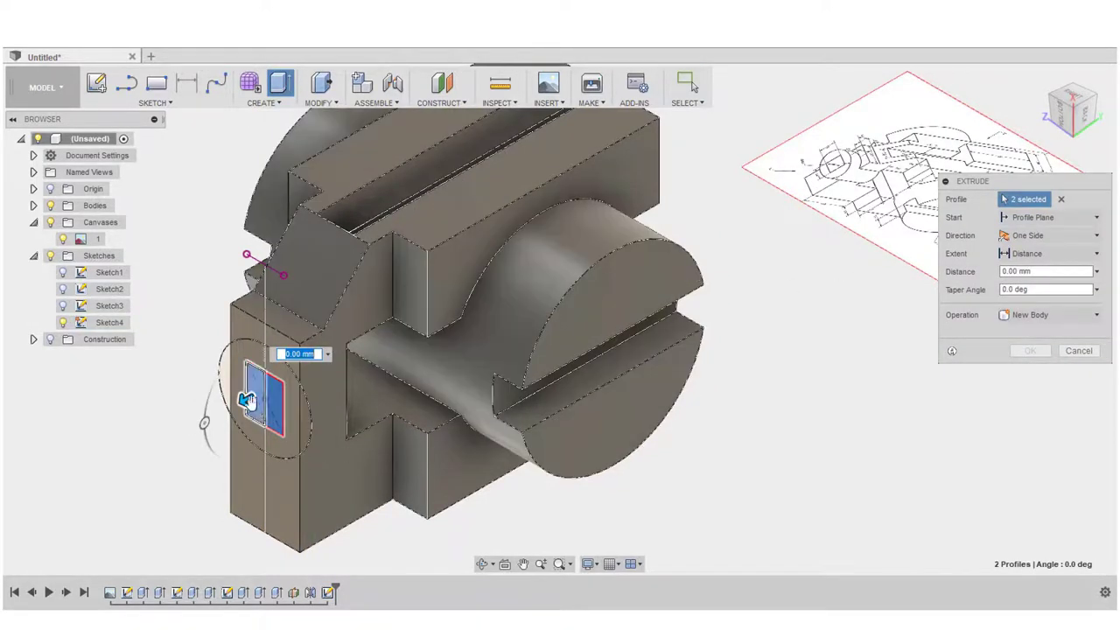
left_click_drag(269, 394, 329, 369)
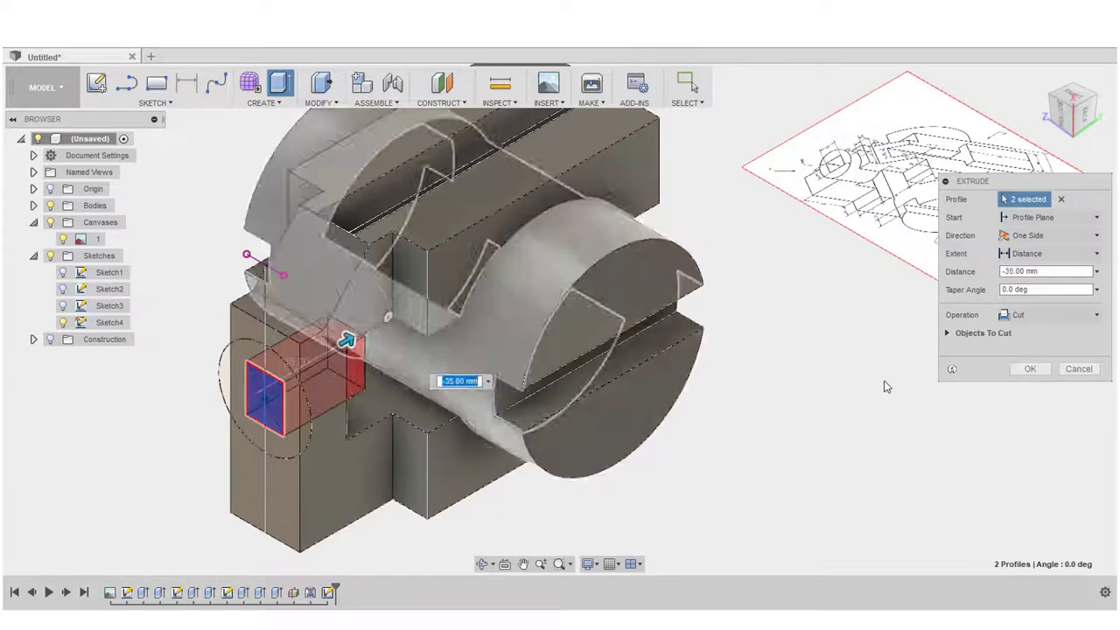
left_click(1019, 368)
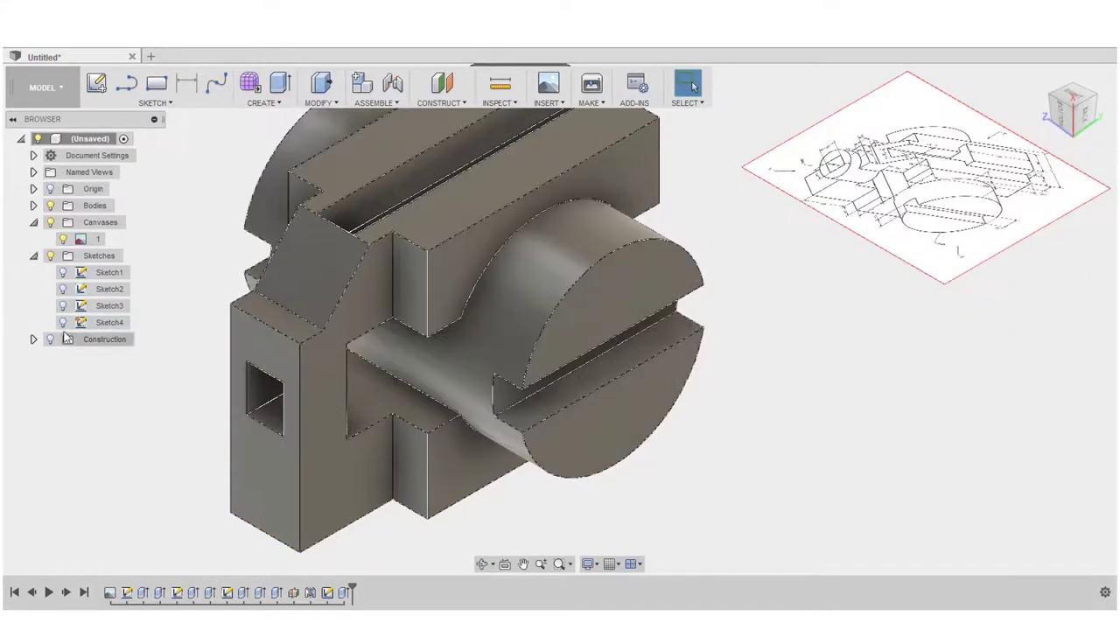
- Extrude the circle regions around the rectangular hole -20 mm into the plate, joined to the body
key("e")
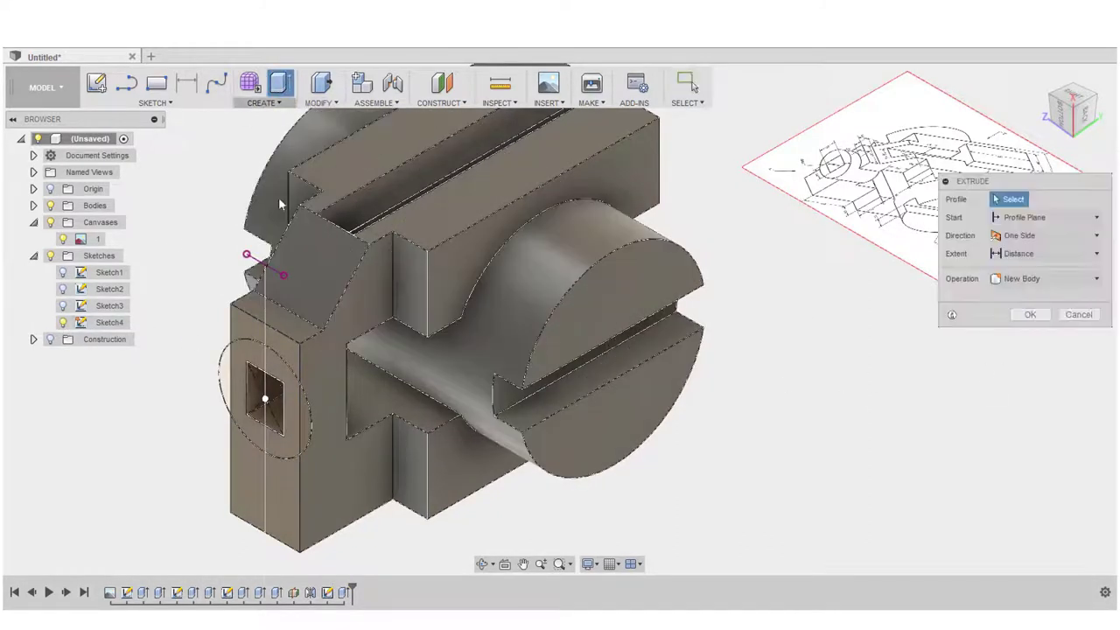
left_click(293, 391)
left_click(305, 412)
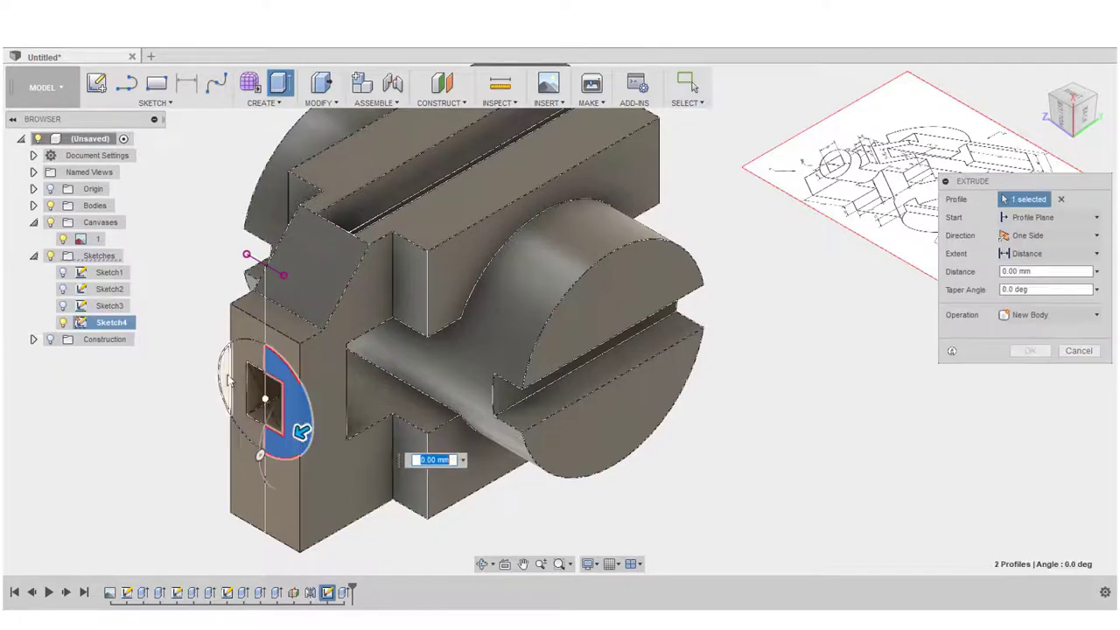
left_click(240, 386)
left_click(241, 422)
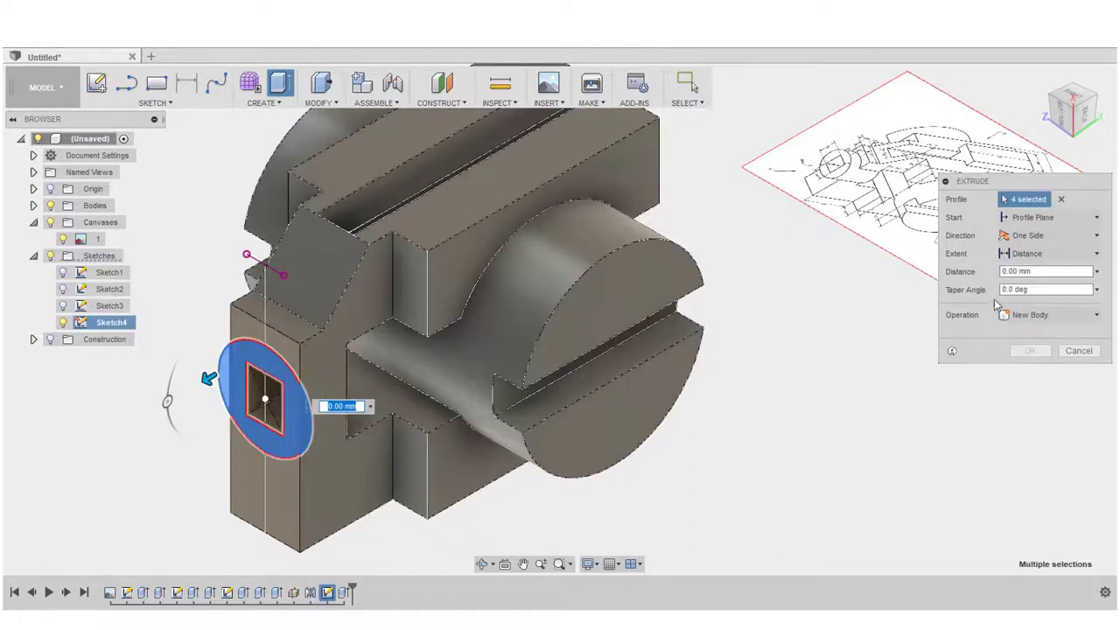
left_click_drag(210, 378, 268, 368)
left_click(1082, 317)
left_click(1047, 343)
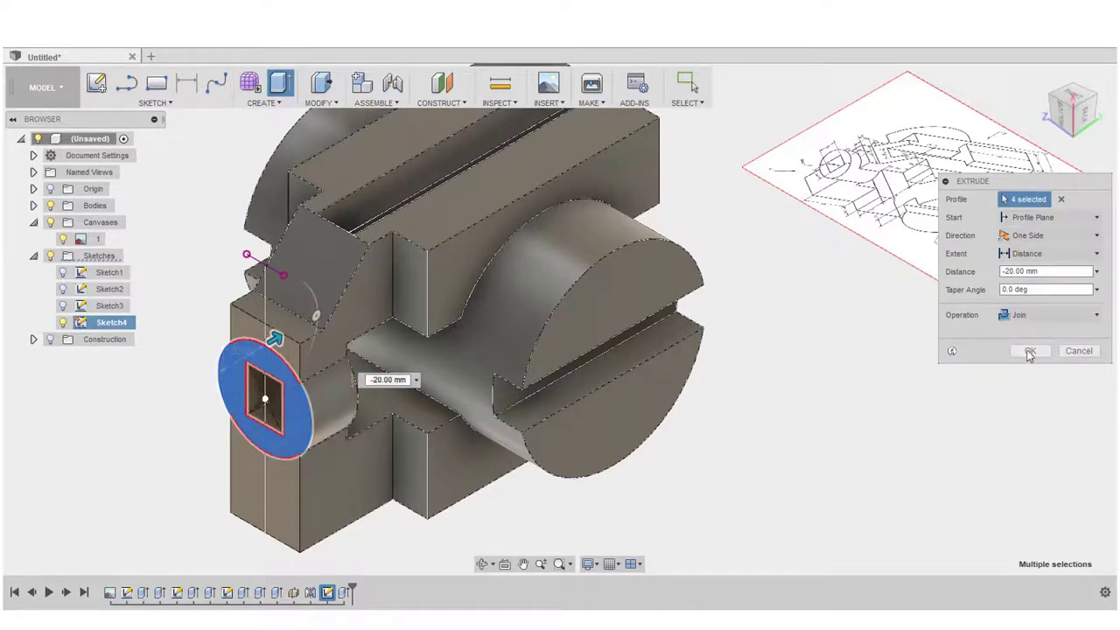
left_click(1030, 351)
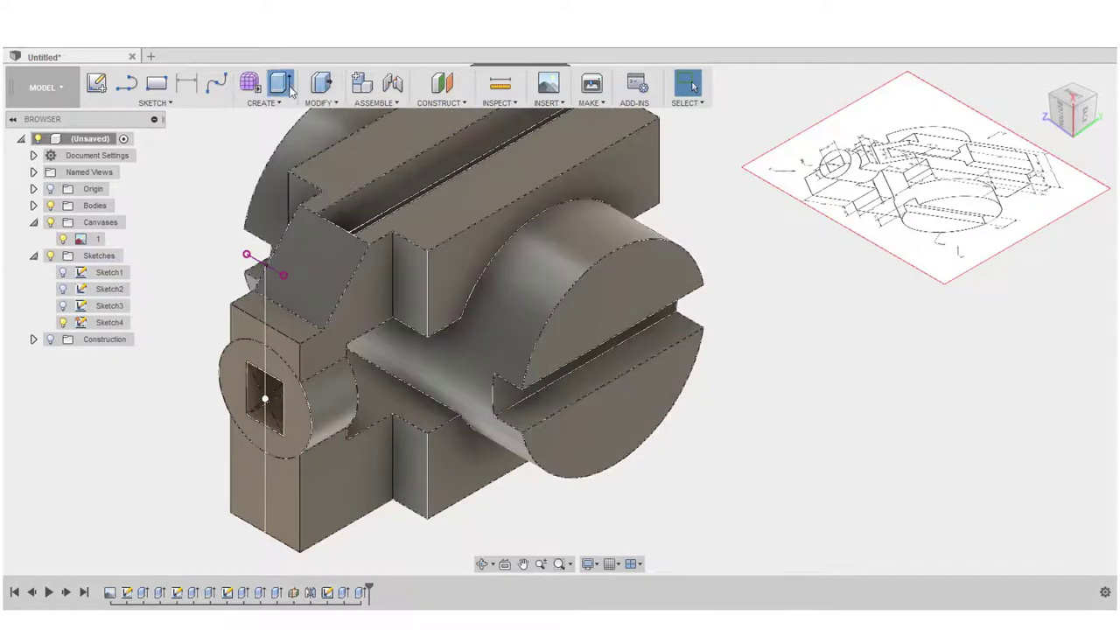
- Extrude the same circle regions around the rectangular hole 10 mm outward, joined to the body
left_click(286, 88)
left_click(294, 401)
left_click(237, 386)
left_click(237, 389)
left_click(225, 388)
left_click_drag(206, 378, 186, 391)
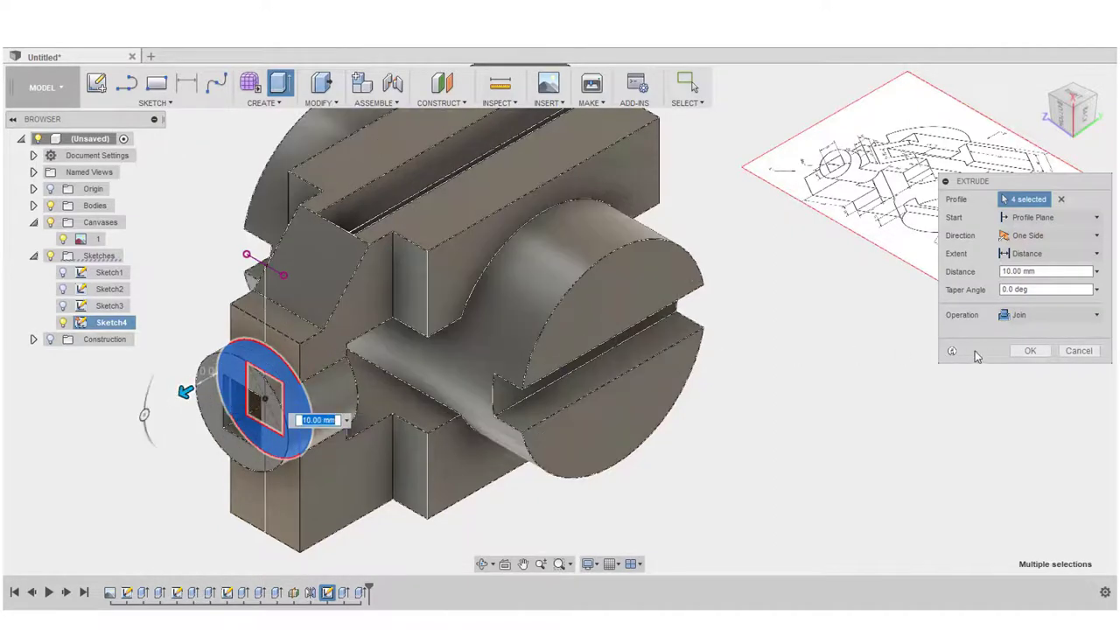
left_click(1030, 351)
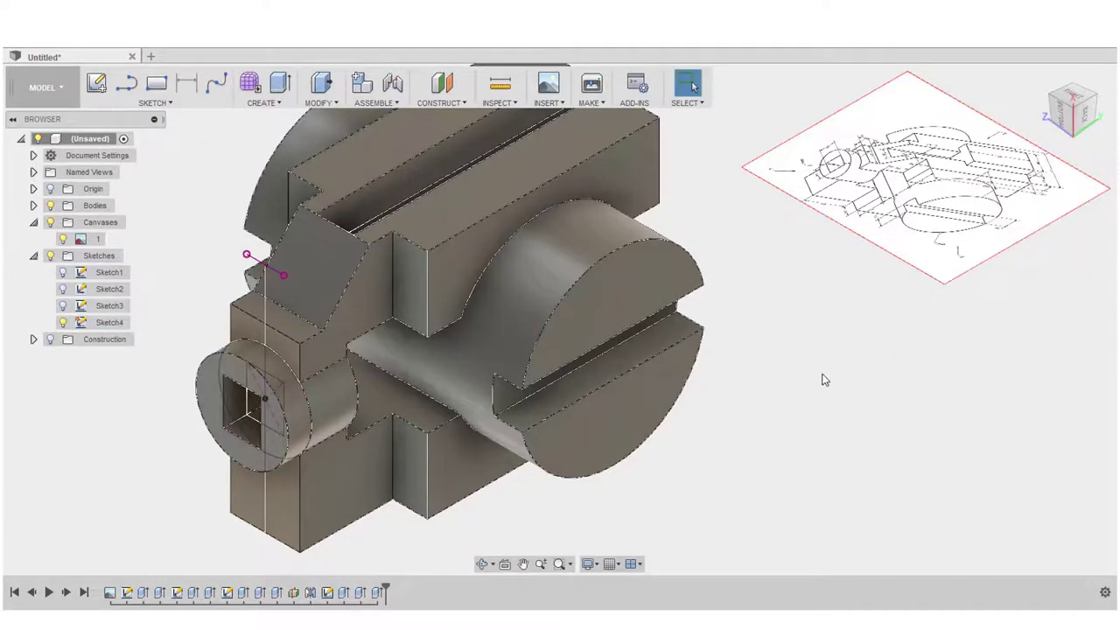
- Hide the sketch containing the circle and centre rectangle
left_click(63, 323)
scroll(676, 320, "down", 3)
scroll(735, 262, "up", 3)
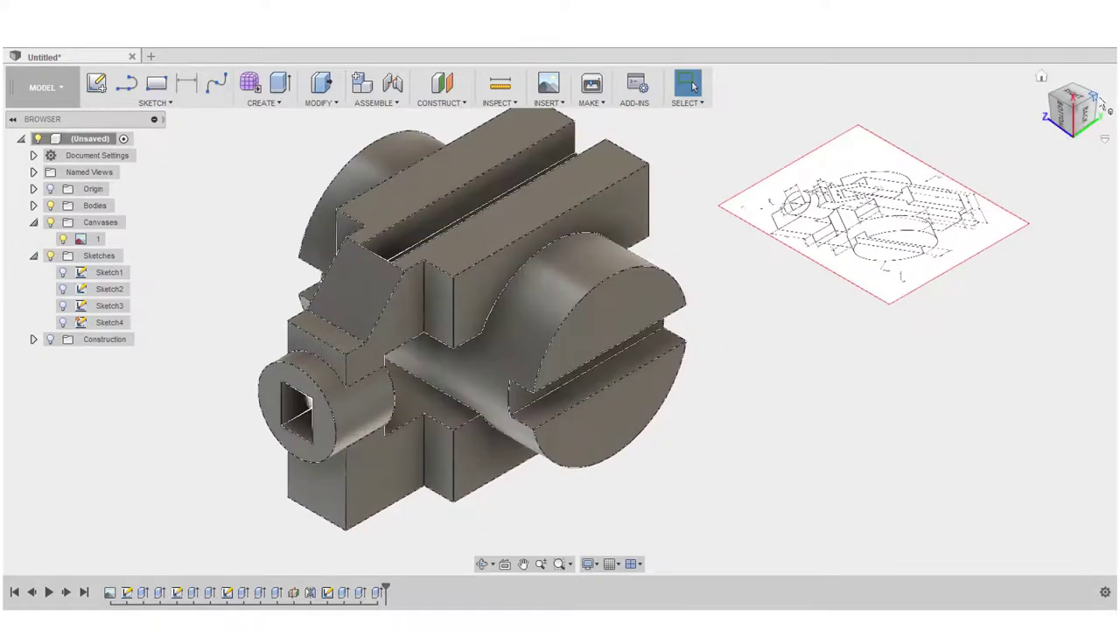
- Sketch on the grooved block's opposite end face and draw a two-point rectangle between the groove opening's diagonal corners
left_click(1096, 98)
right_click(645, 184)
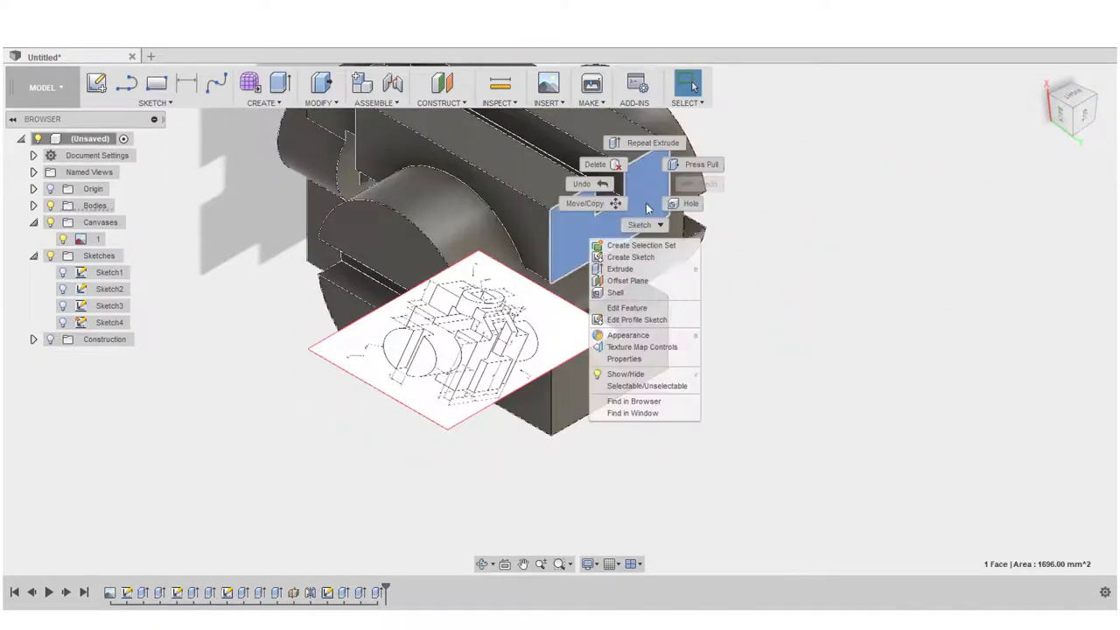
left_click(641, 225)
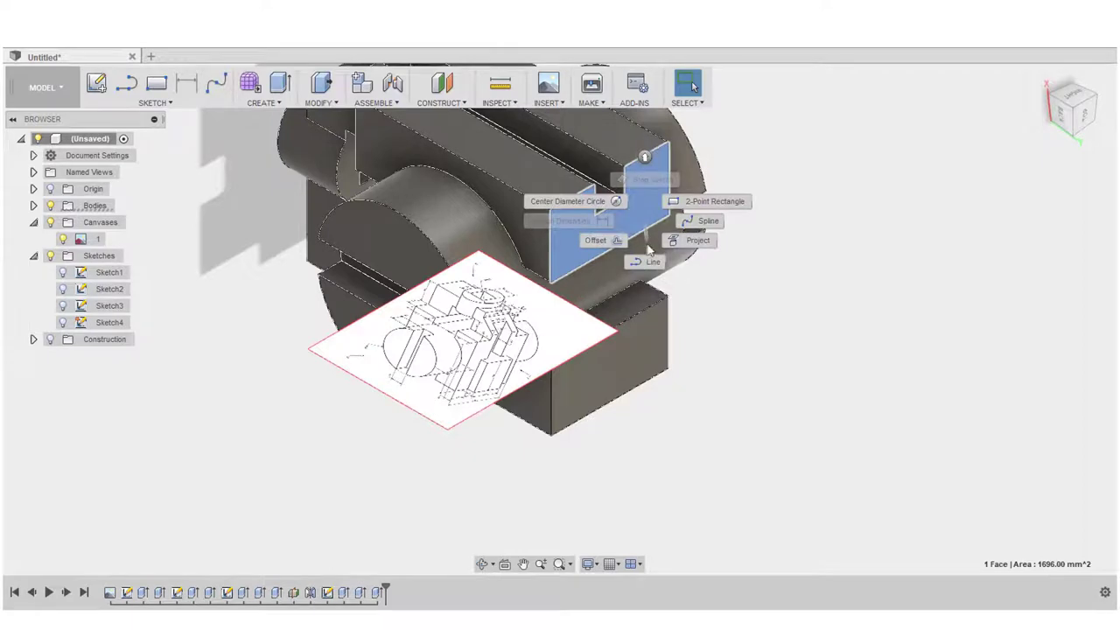
left_click(688, 203)
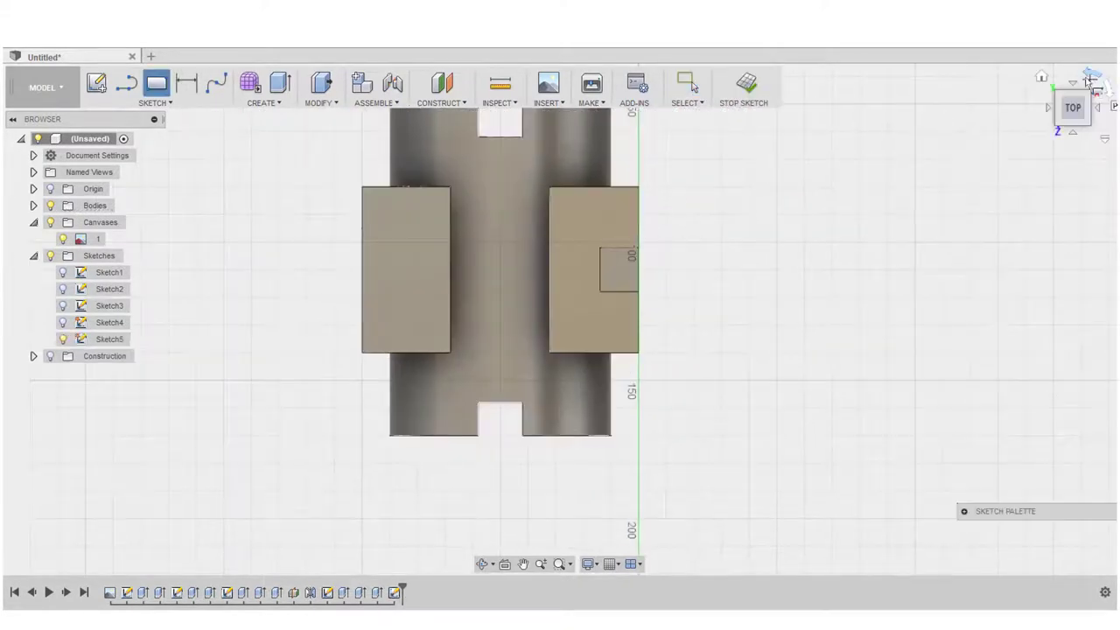
left_click(1090, 80)
scroll(493, 232, "up", 5)
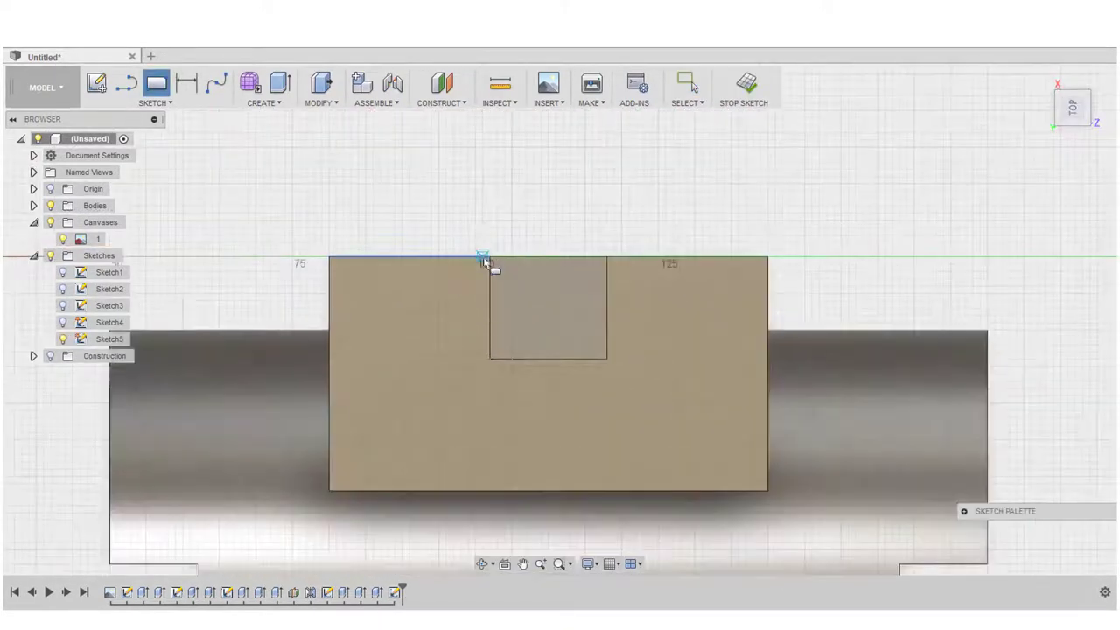
left_click(491, 260)
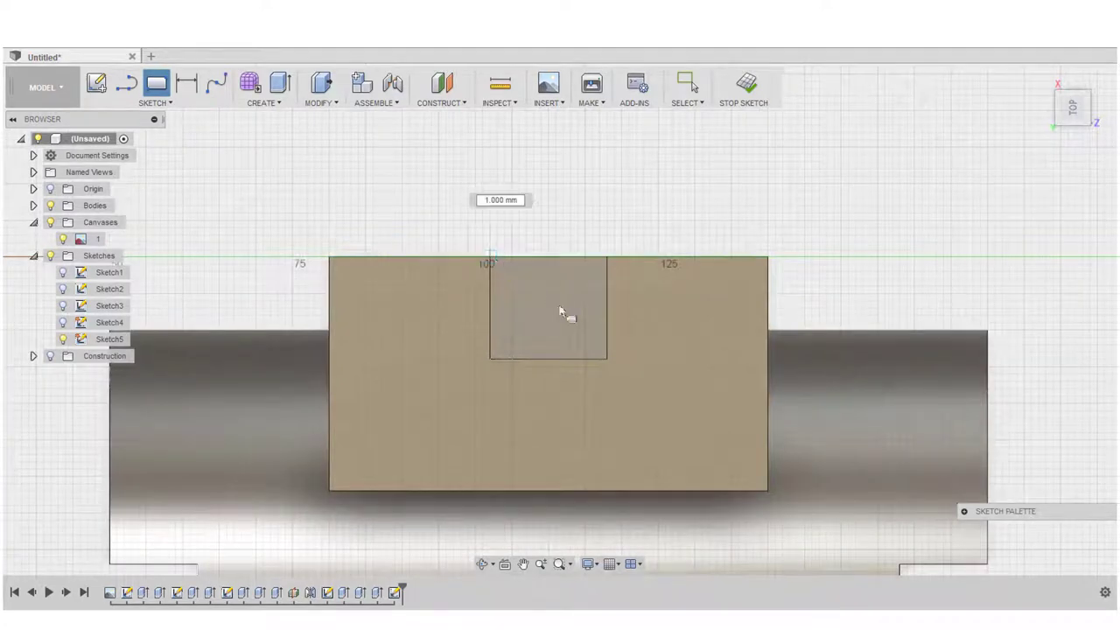
left_click(608, 358)
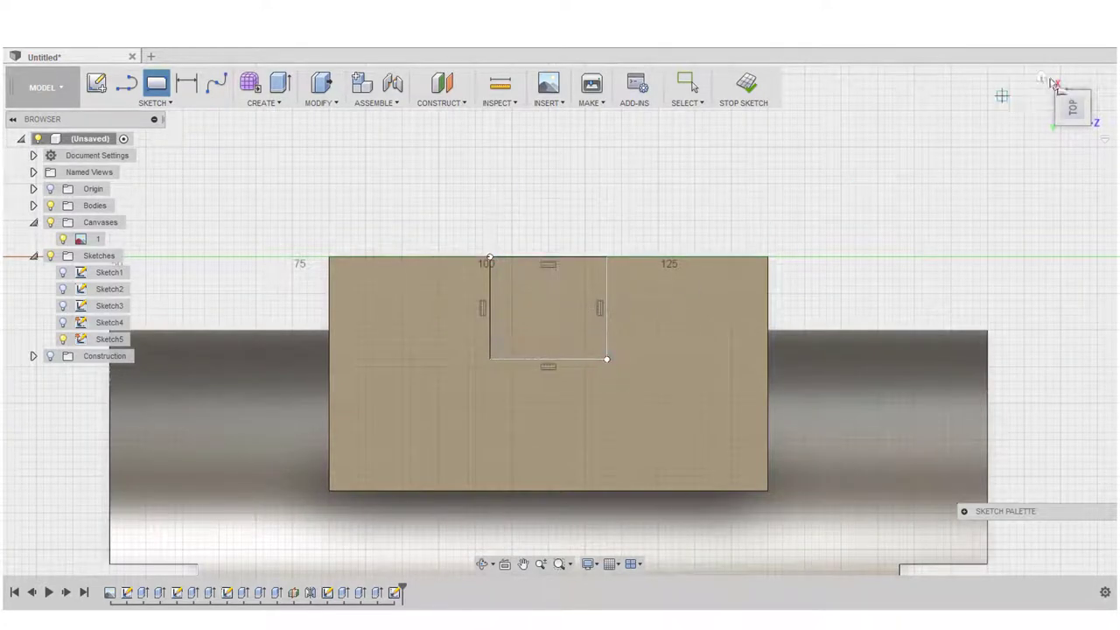
left_click(1062, 109)
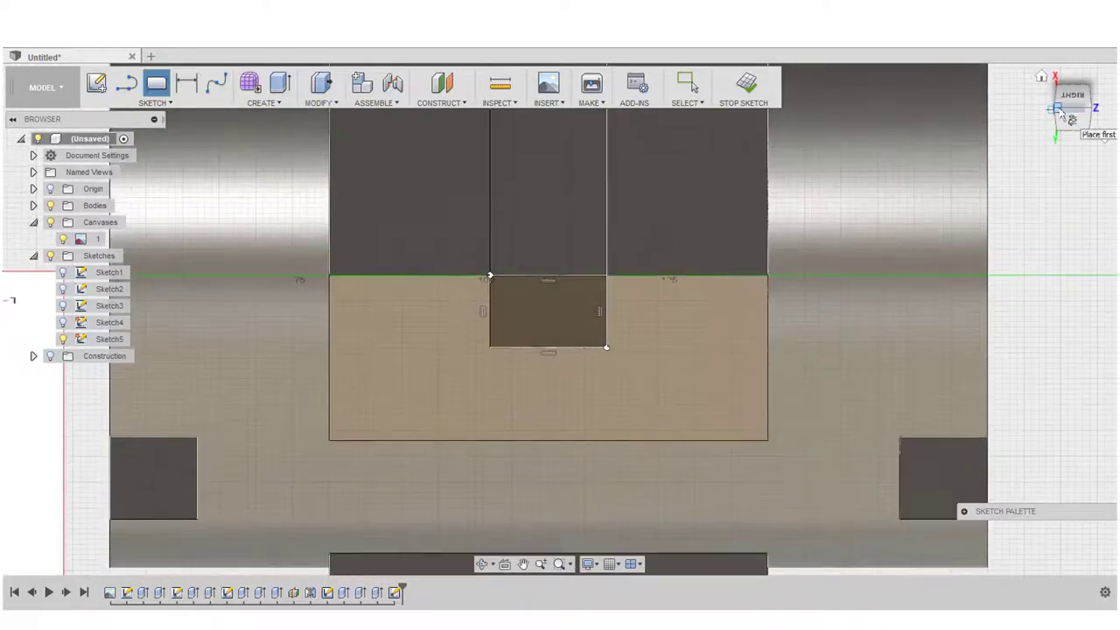
- Draw a 15 mm horizontal line from the midpoint of the groove rectangle's top edge, along the block's upper edge
left_click(1061, 109)
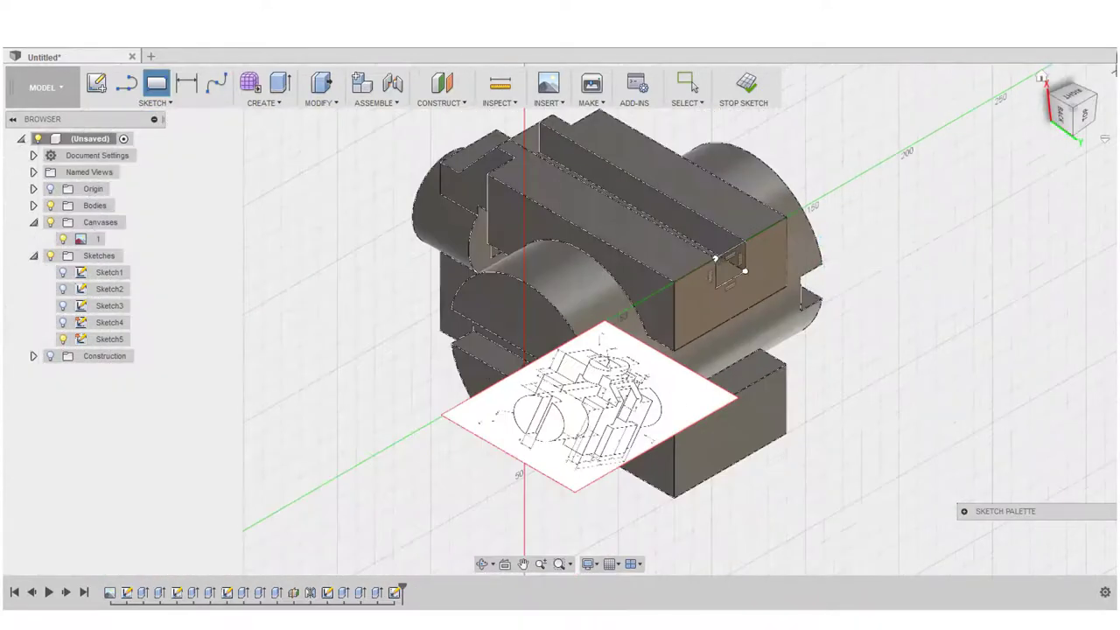
left_click(1049, 98)
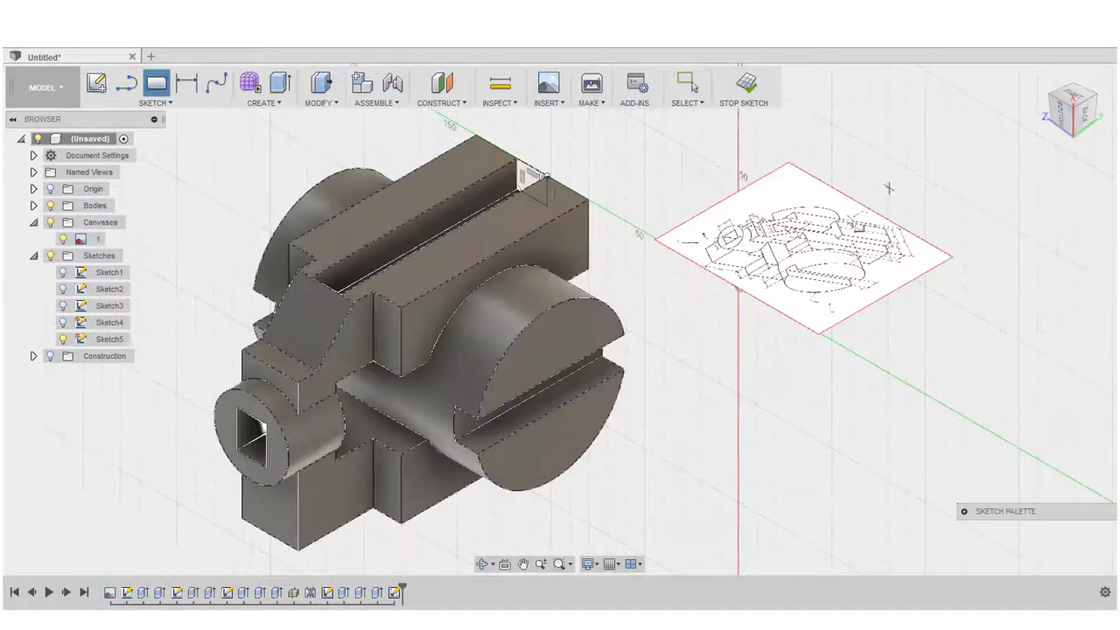
scroll(862, 229, "up", 5)
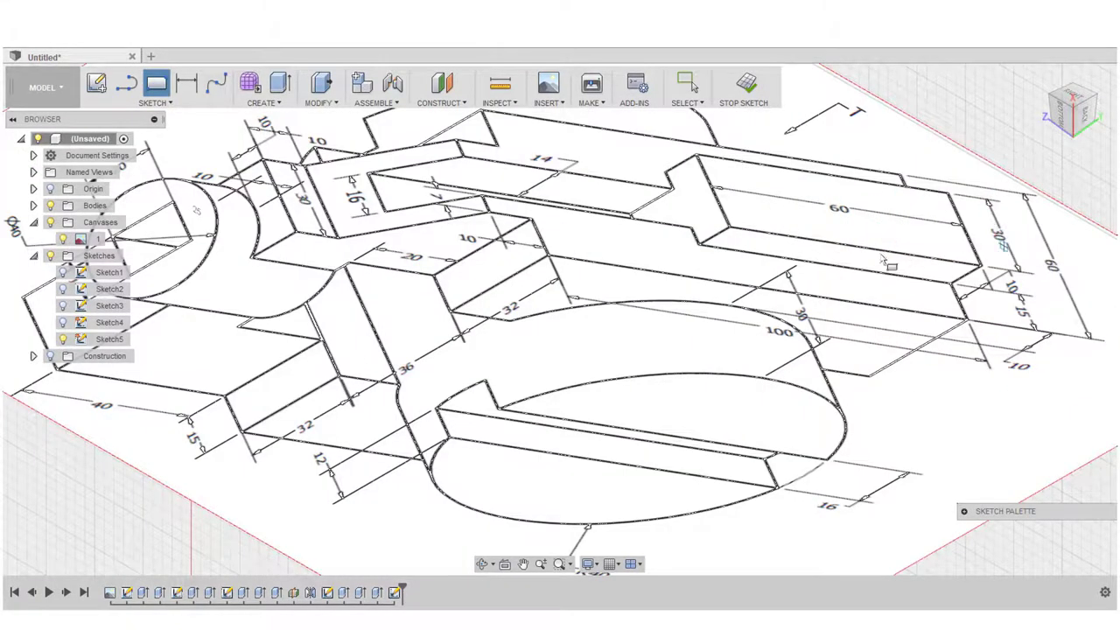
scroll(864, 273, "down", 3)
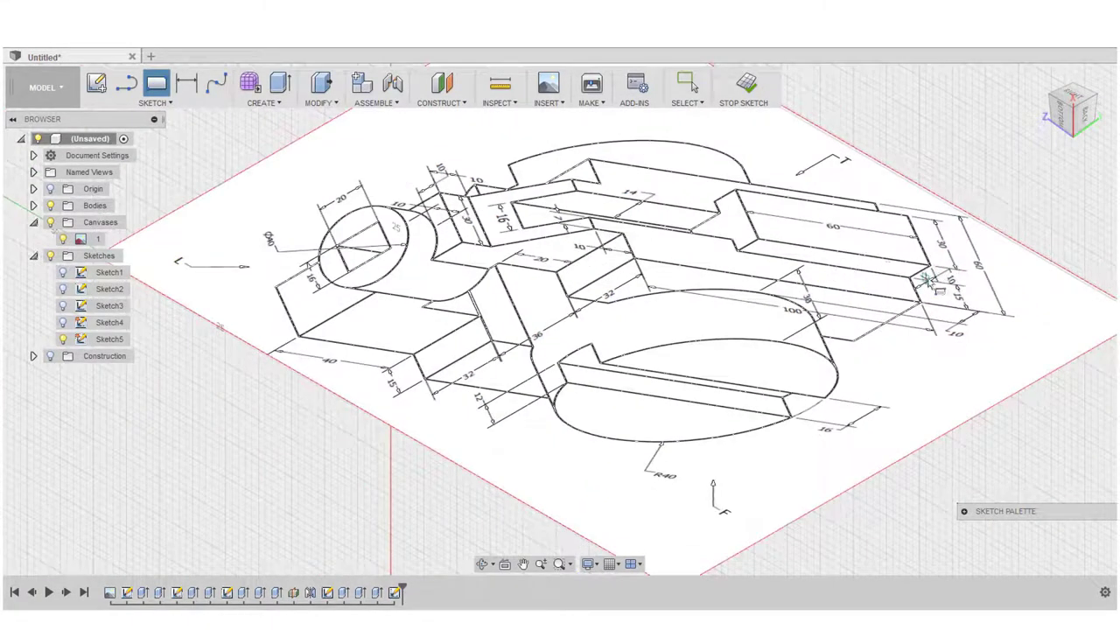
left_click(1094, 121)
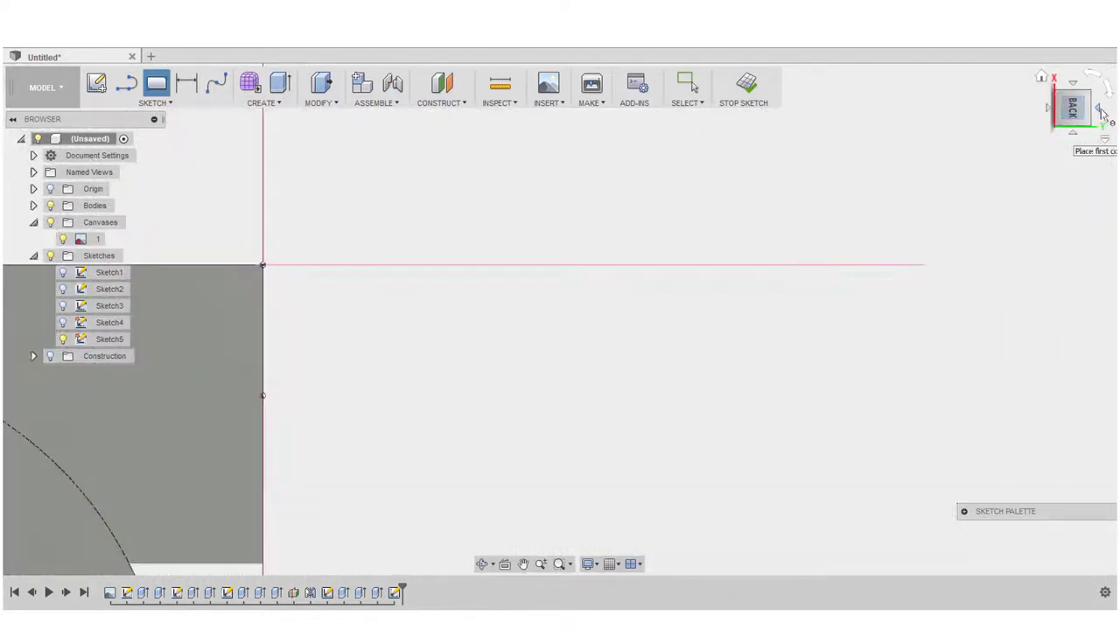
left_click(1102, 112)
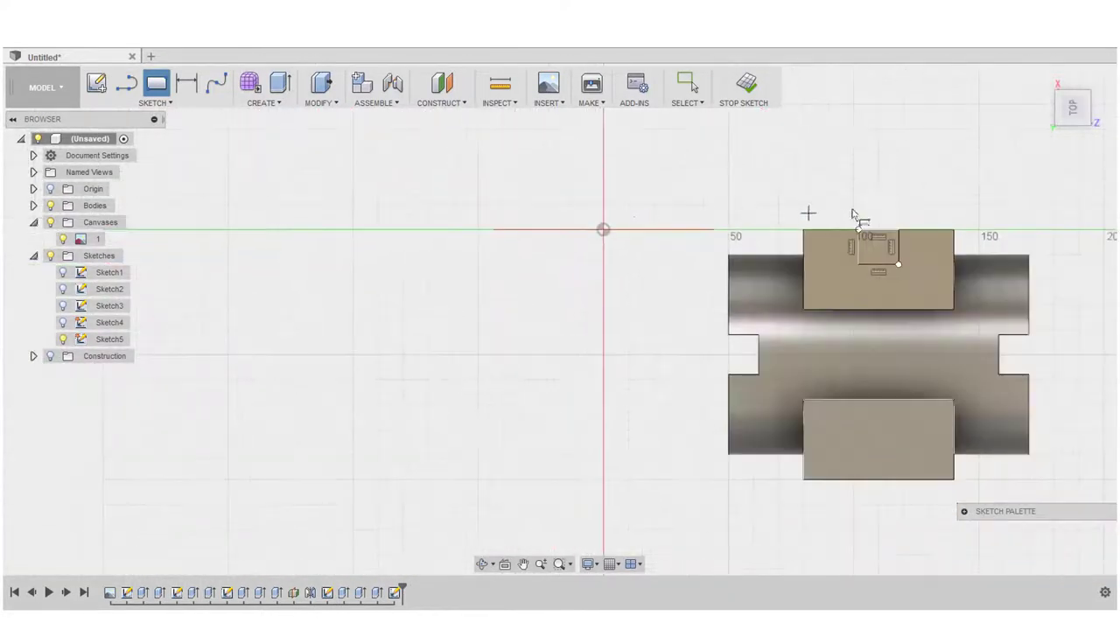
scroll(927, 219, "up", 5)
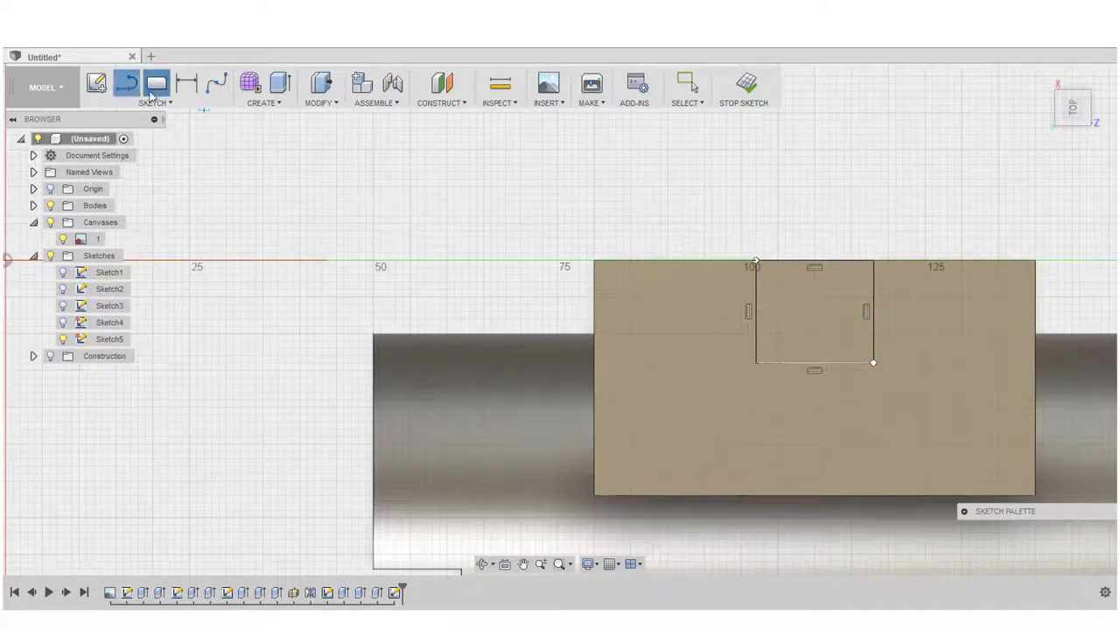
left_click(755, 261)
key("Tab")
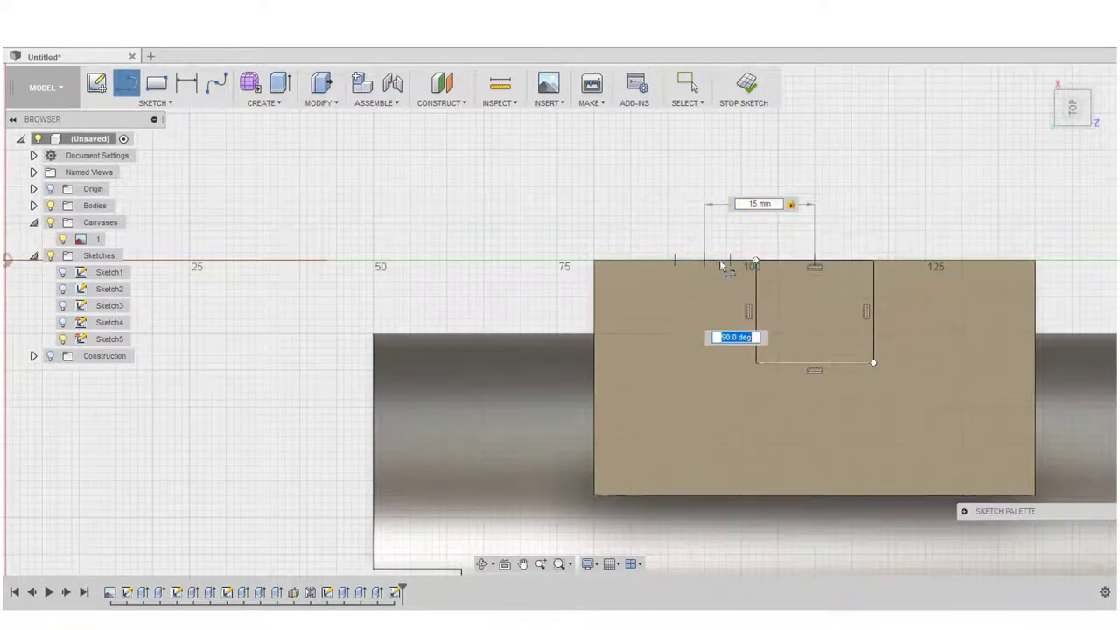
key("Tab")
key("Return")
key("Escape")
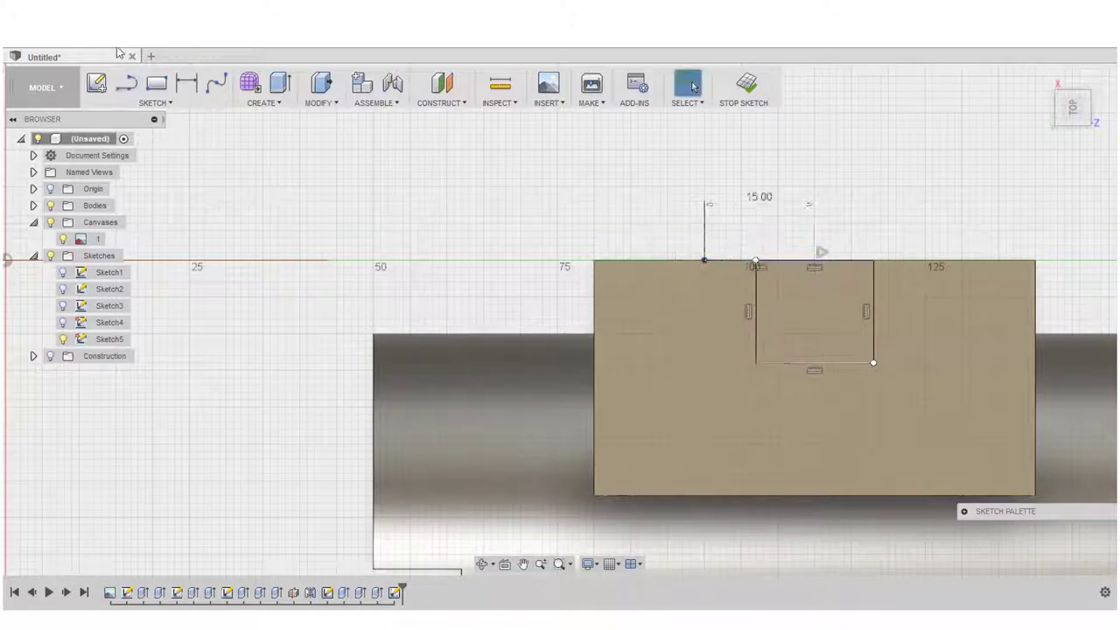
- Draw a two-point rectangle 30 mm wide and 10 mm high above the block, starting at the 15 mm line's outer end
left_click(156, 84)
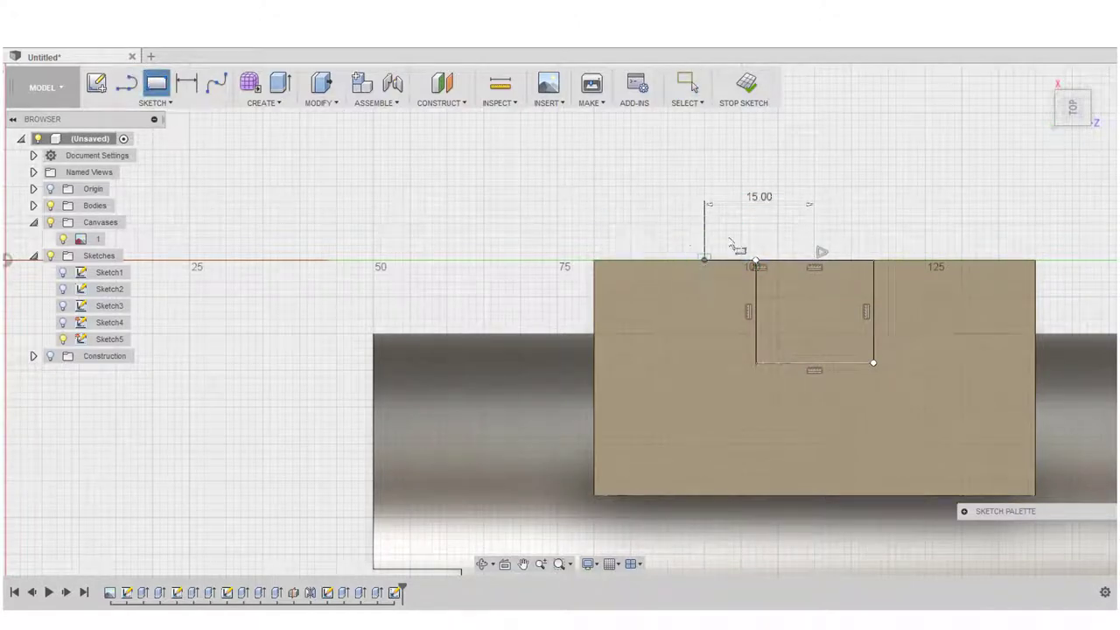
left_click(704, 260)
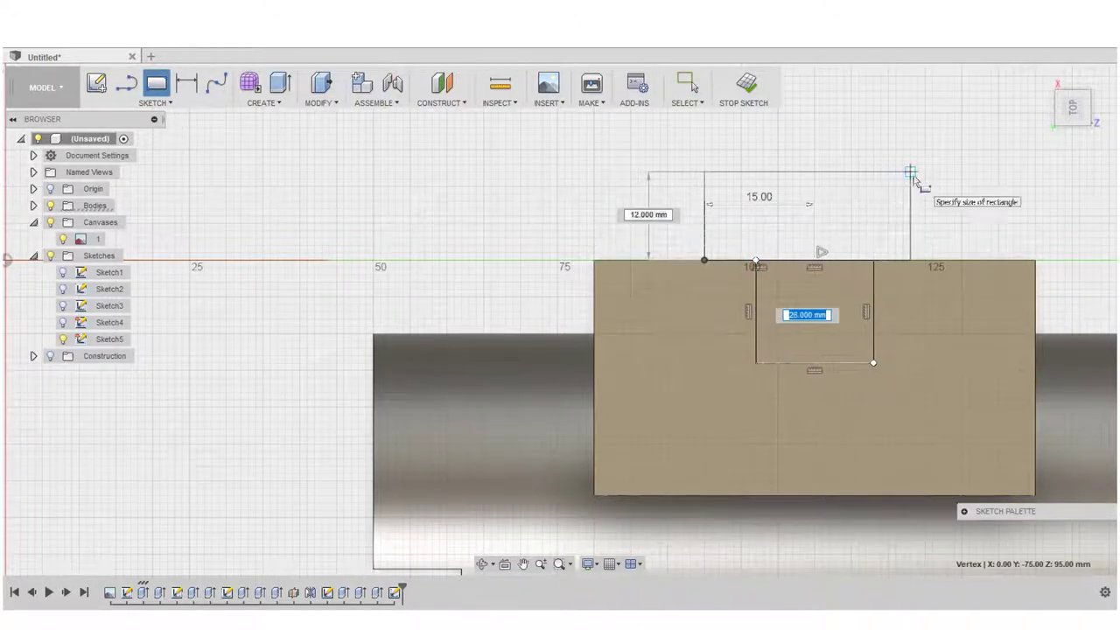
type("30")
key("Tab")
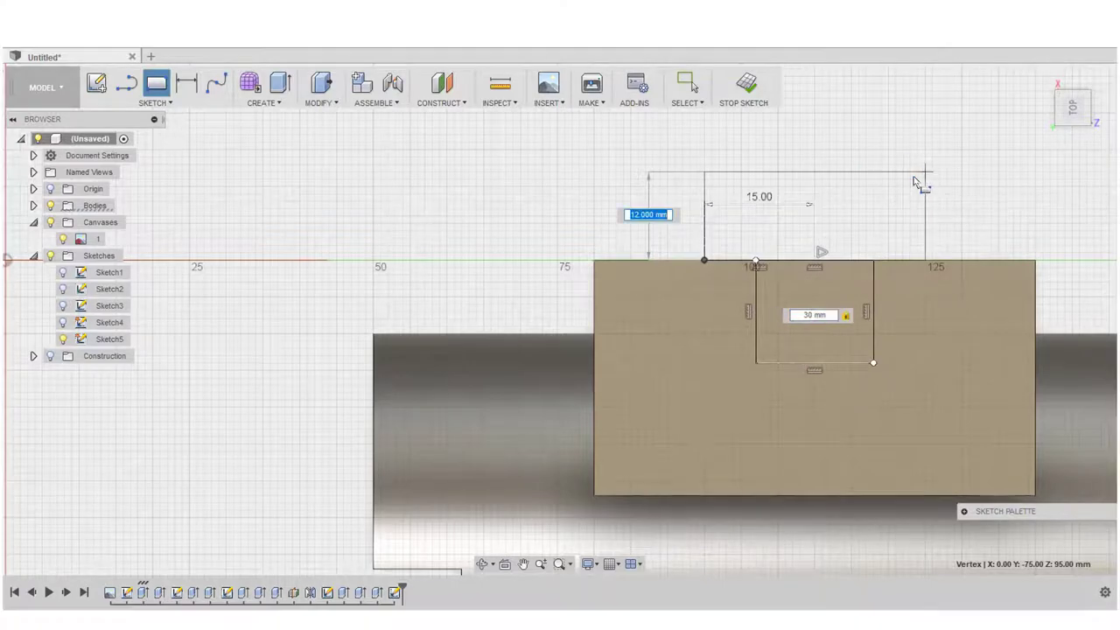
key("Tab")
key("Return")
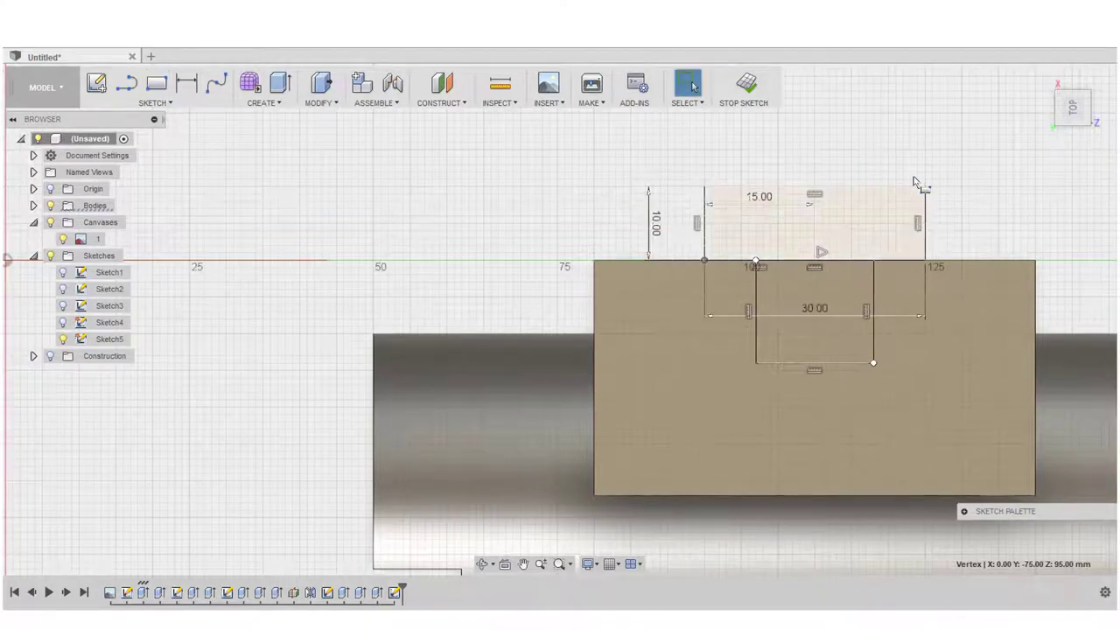
- Extrude the groove rectangle back along the block's full length to cut the groove through the sloped end
left_click(1062, 102)
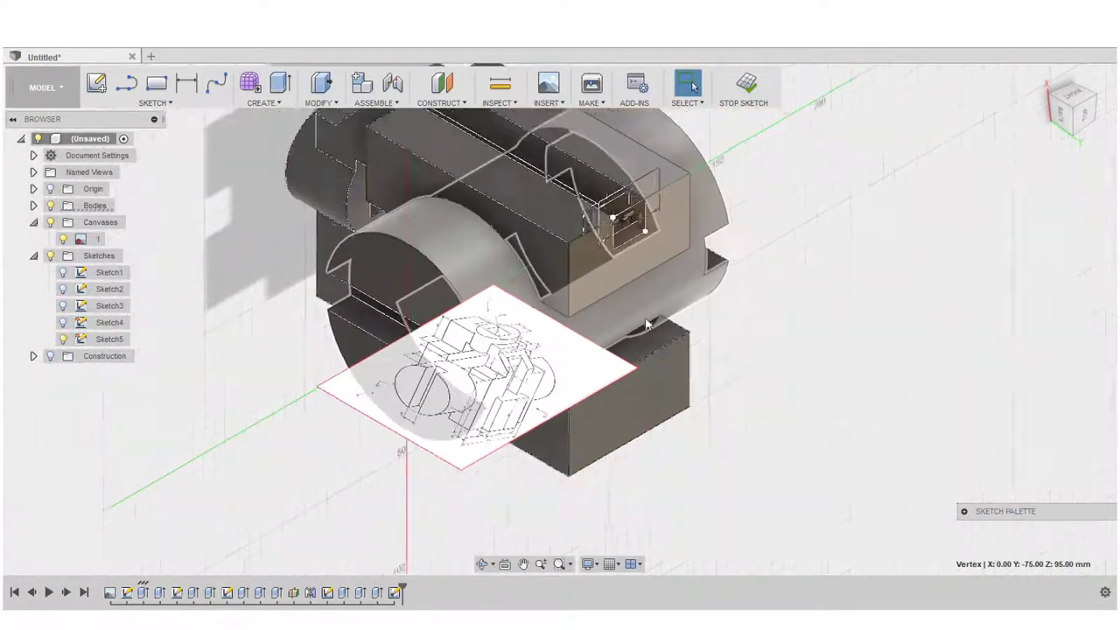
scroll(687, 241, "down", 3)
scroll(693, 218, "up", 4)
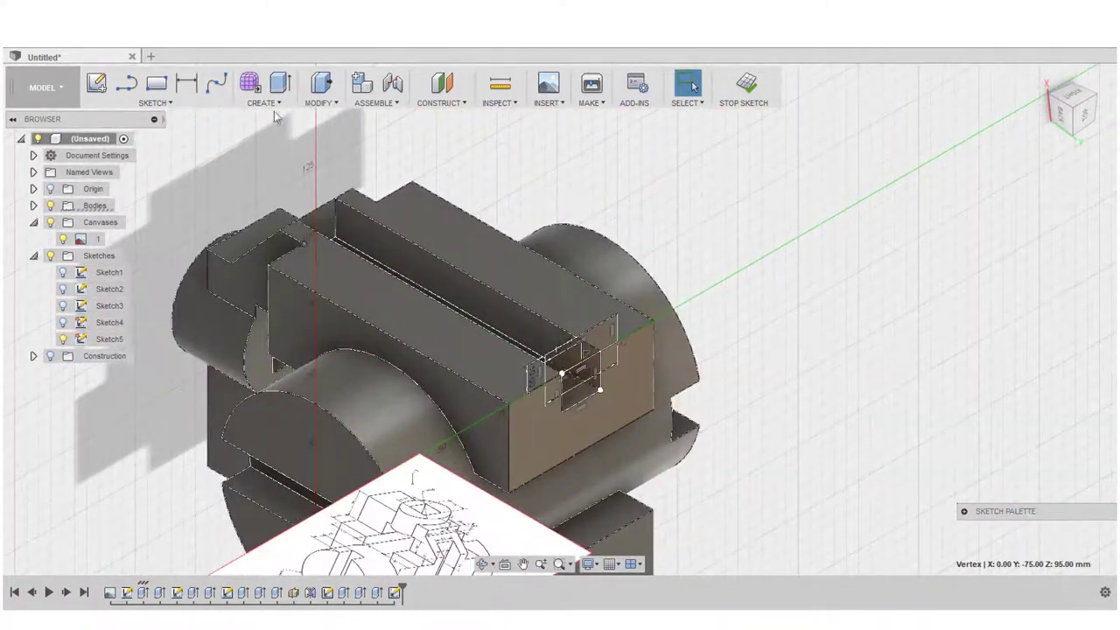
left_click(280, 83)
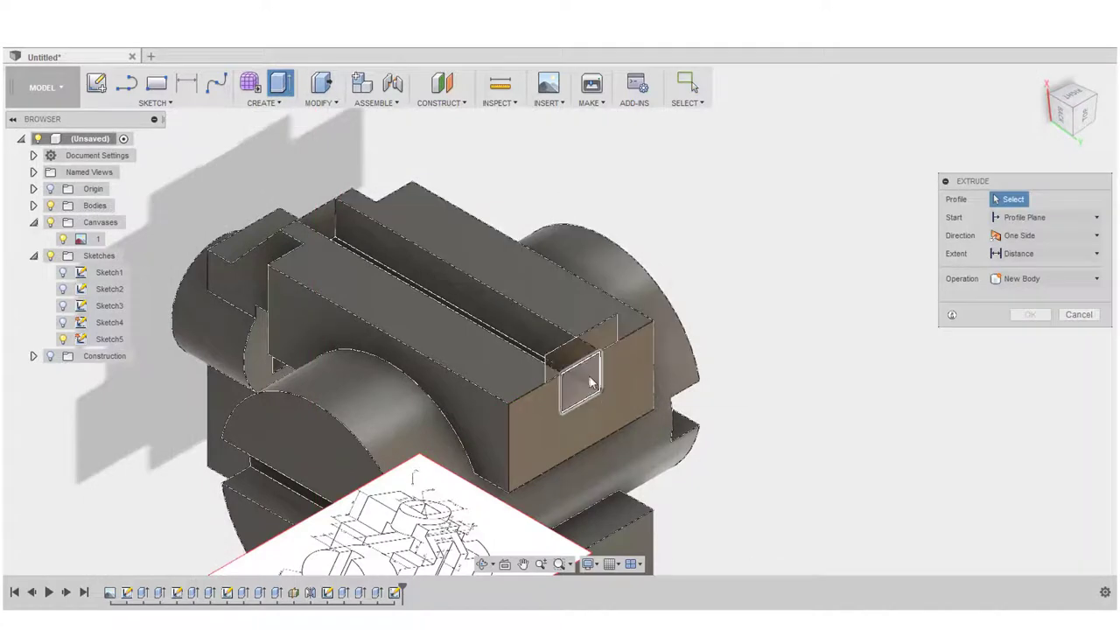
left_click(590, 383)
left_click_drag(588, 385, 245, 189)
left_click(1031, 368)
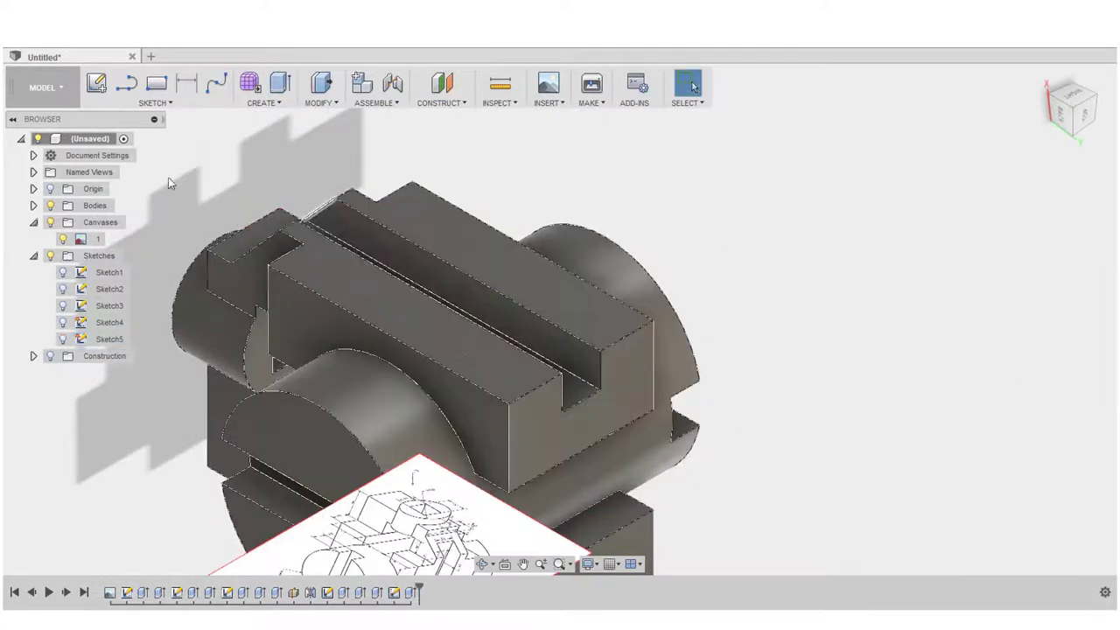
- Show the end-face sketch again and extrude the 30 × 10 mm rectangle and the groove rectangle -60 mm, joined to the body
left_click(62, 340)
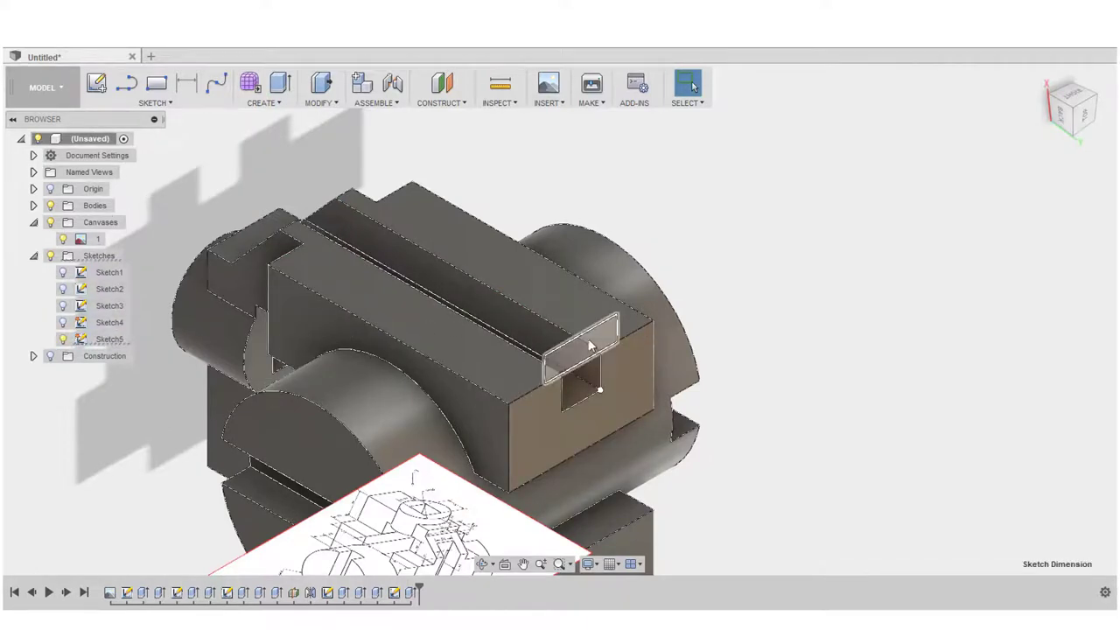
left_click(586, 354)
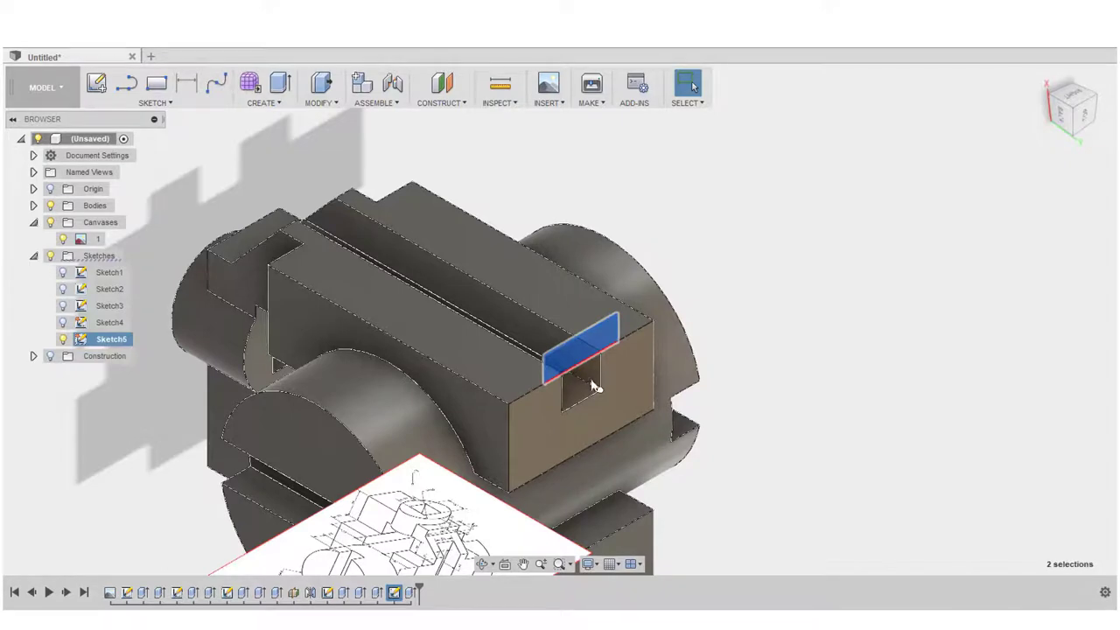
key("e")
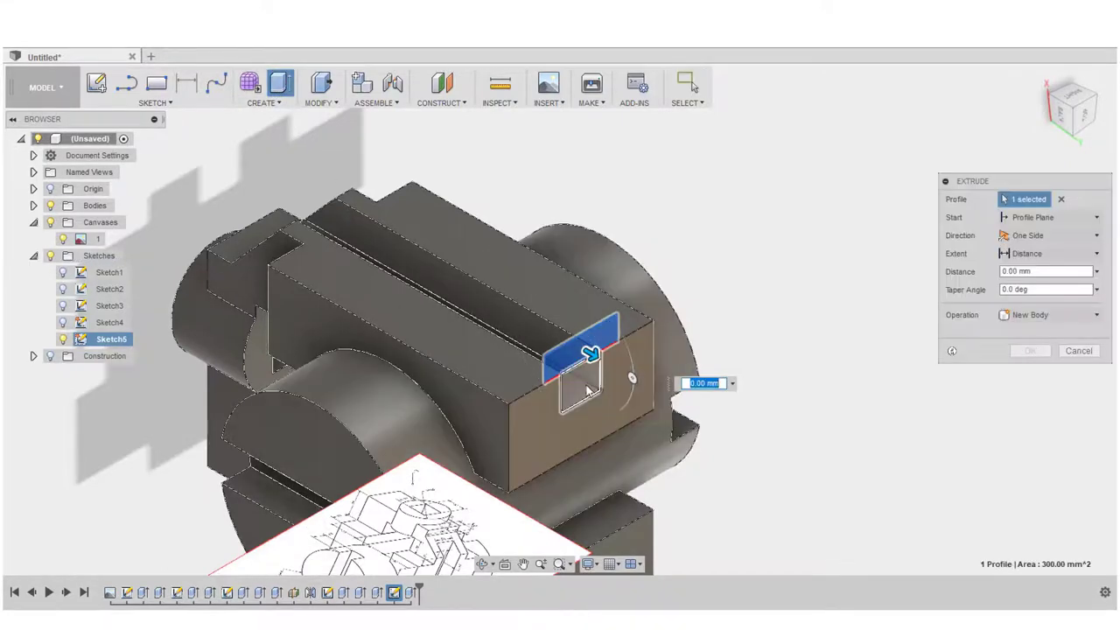
left_click_drag(590, 376, 496, 332)
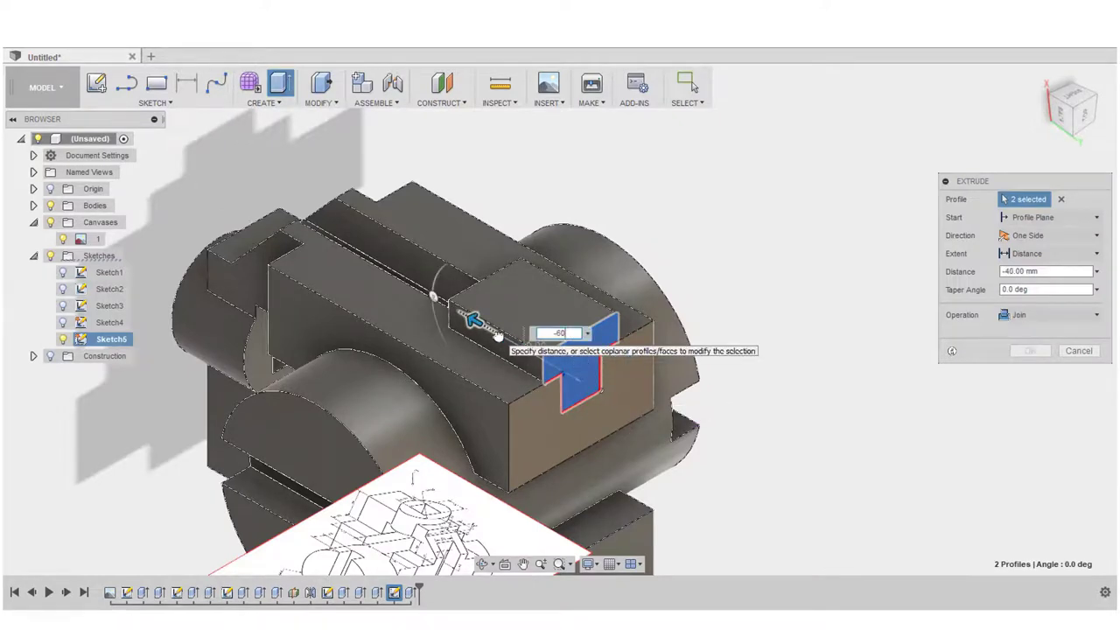
key("Return")
scroll(543, 357, "down", 3)
scroll(543, 357, "down", 3)
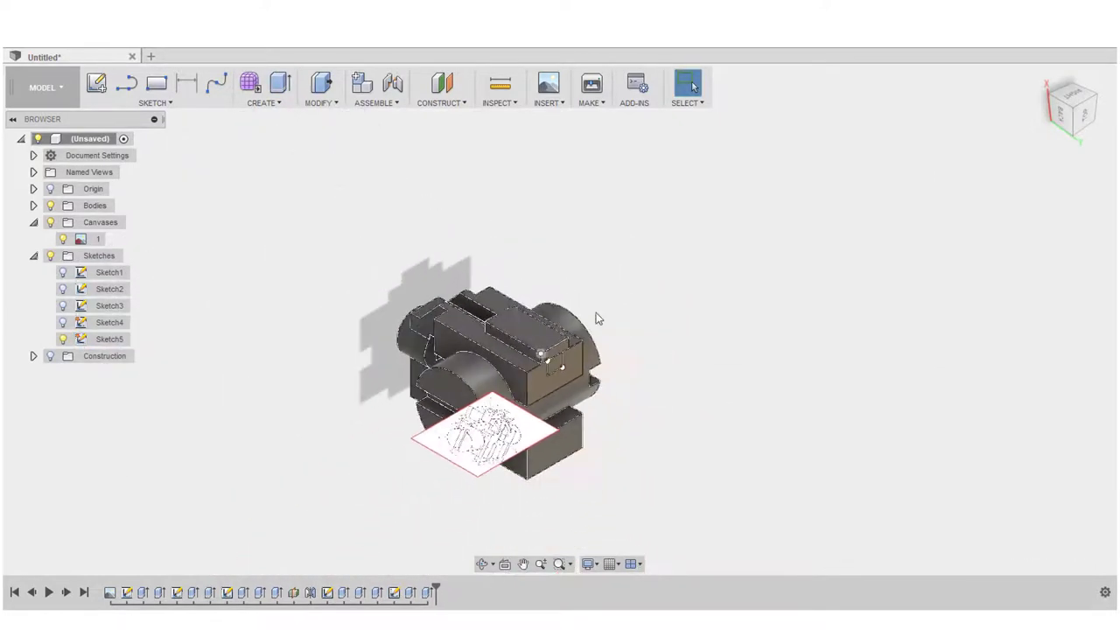
- Hide the end-face sketch and the reference drawing canvas
left_click(65, 341)
left_click(63, 339)
left_click(50, 223)
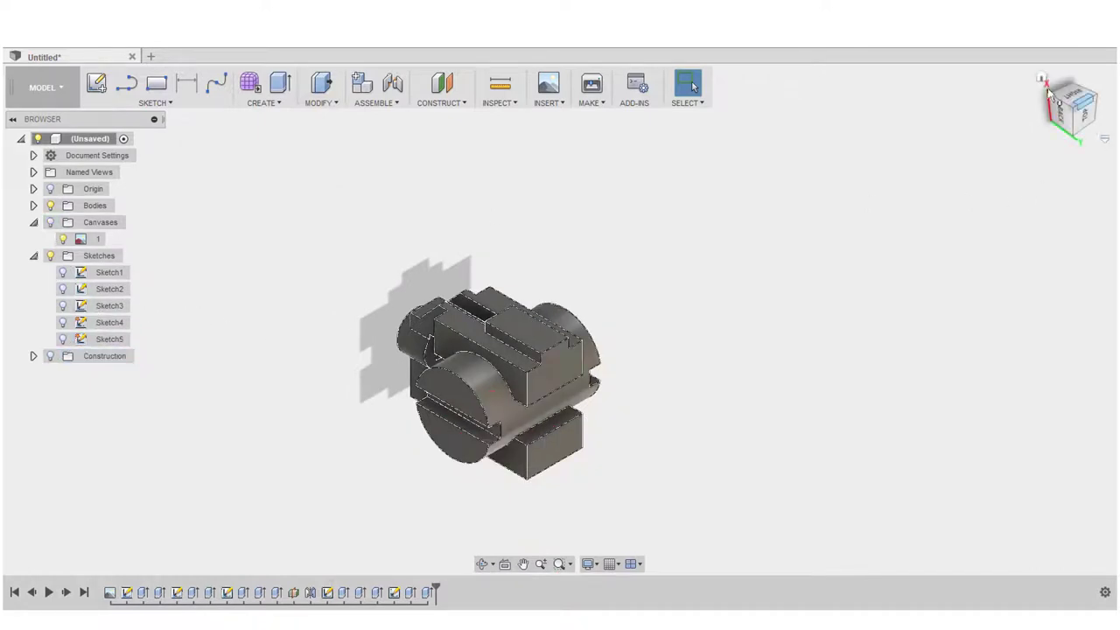
left_click(1063, 112)
left_click(1090, 80)
left_click(1111, 96)
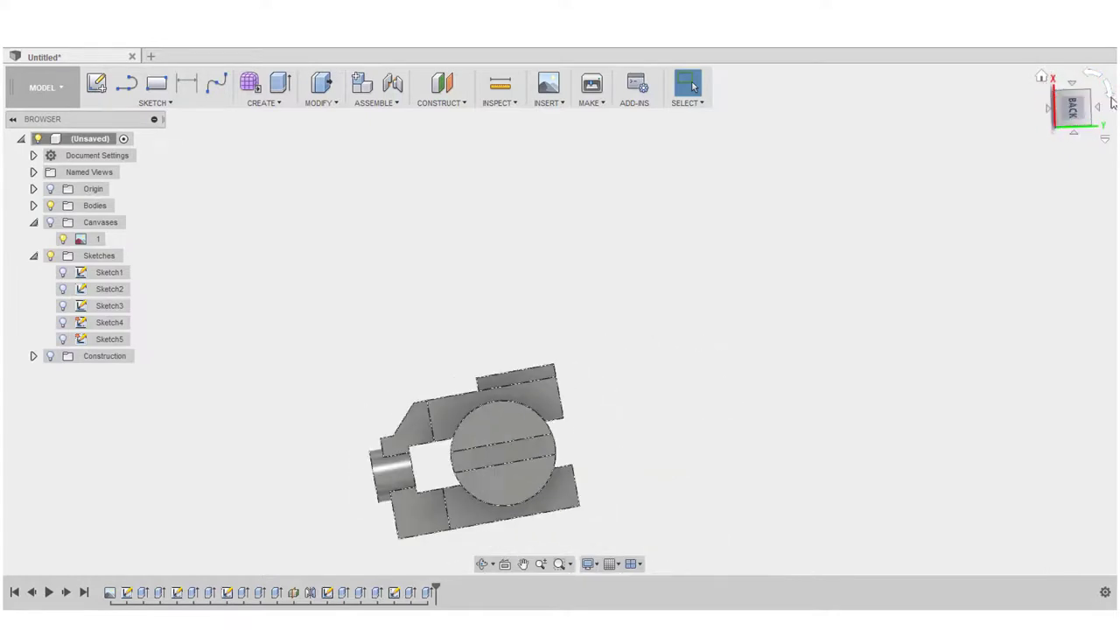
left_click(1057, 96)
scroll(415, 473, "up", 3)
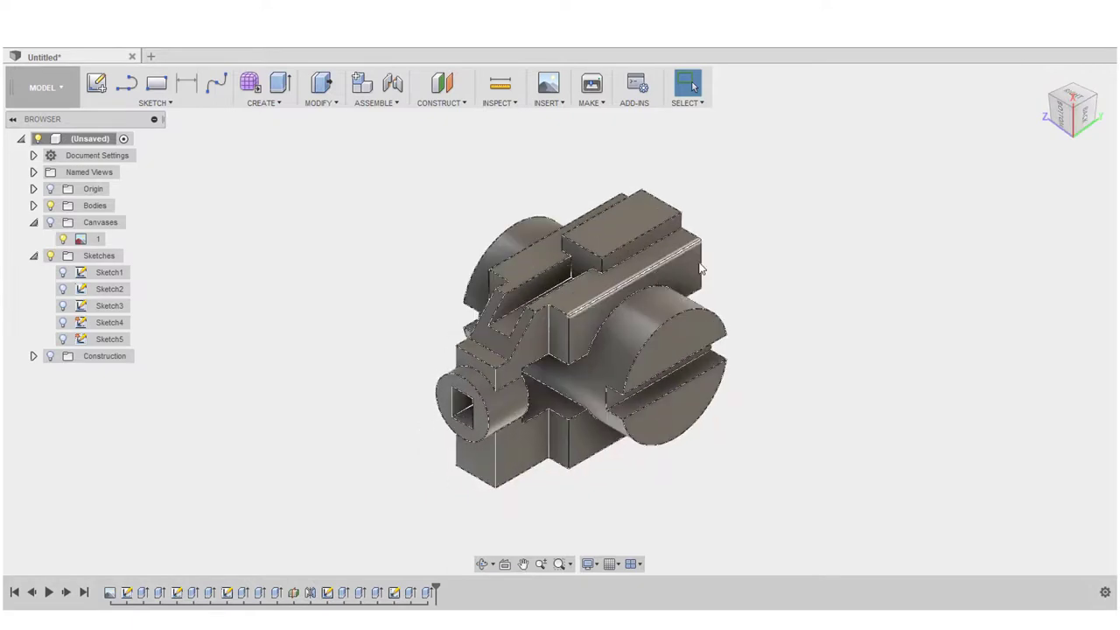